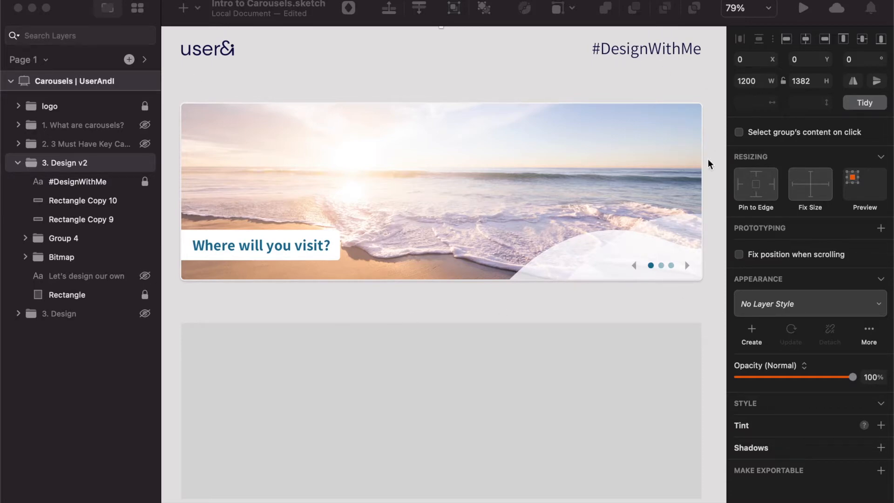
# Step: Enable a border on the first empty placeholder rectangle below the beach carousel and set its width to 3
pyautogui.scroll(-1, 717, 187)
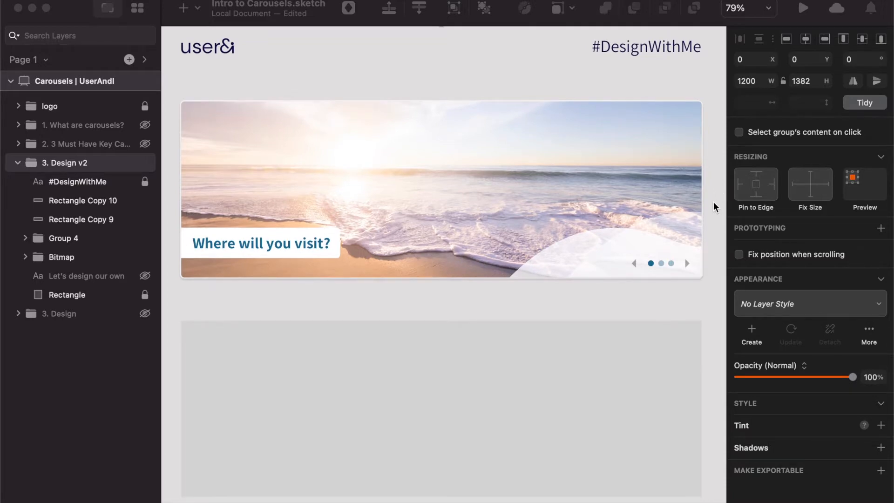
pyautogui.scroll(-5, 713, 202)
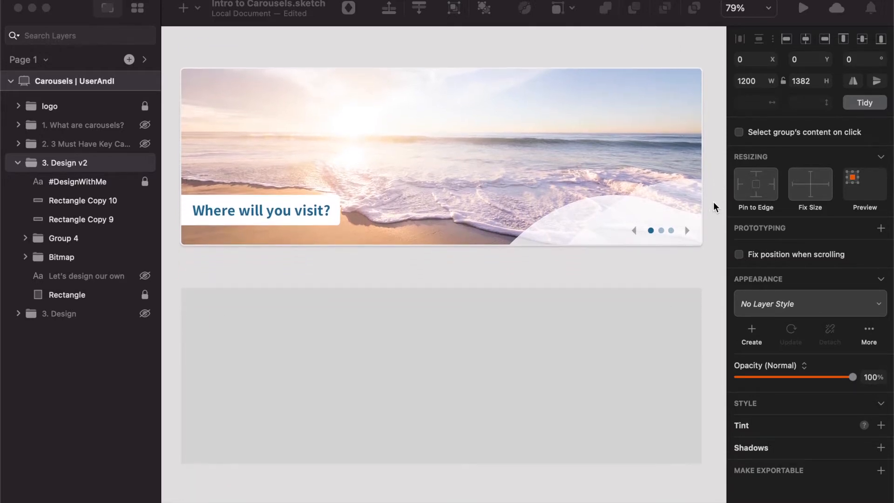
pyautogui.scroll(-5, 713, 202)
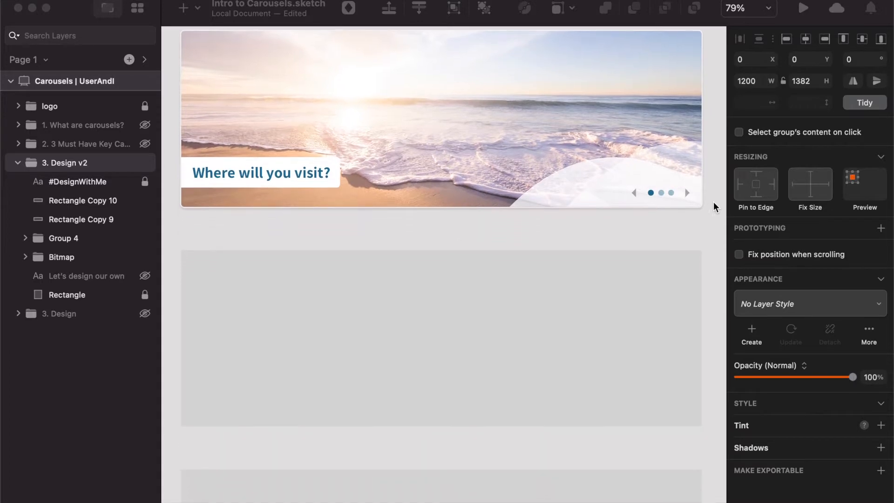
pyautogui.scroll(-4, 713, 203)
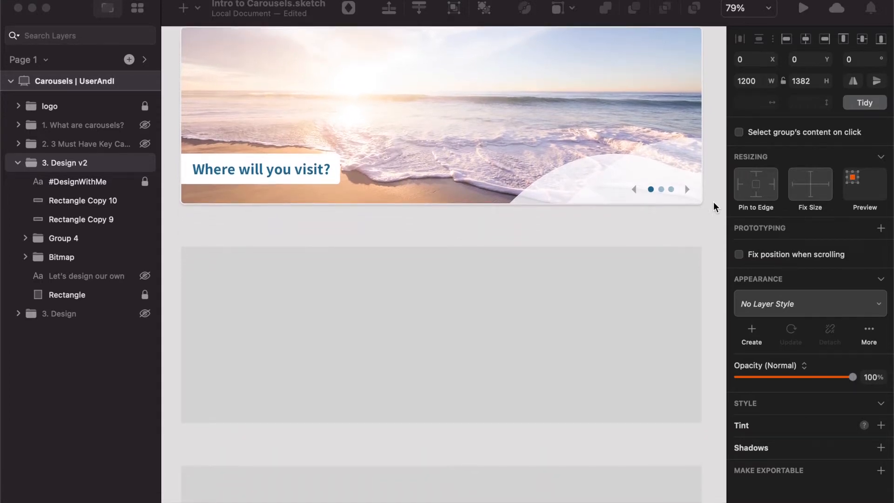
pyautogui.scroll(-6, 713, 202)
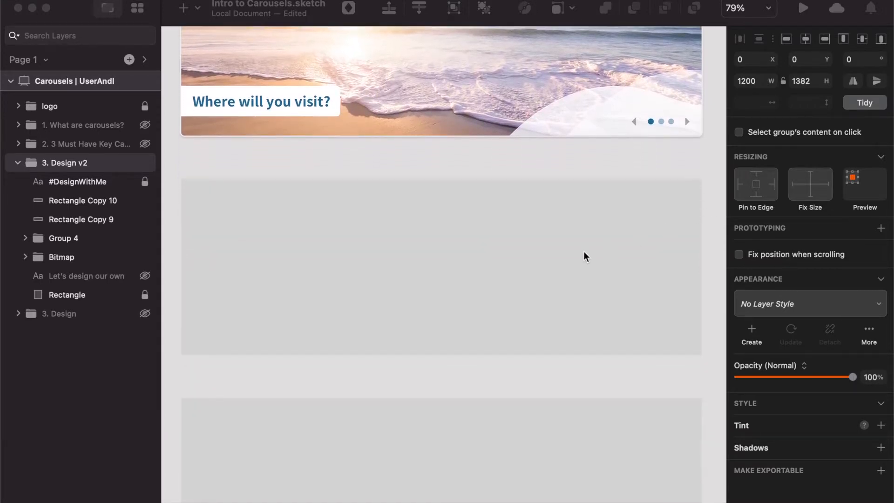
pyautogui.scroll(-5, 712, 267)
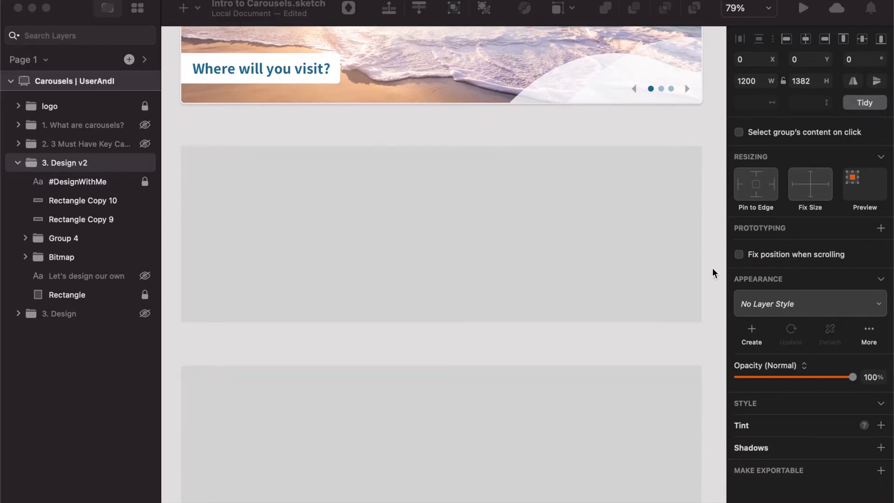
pyautogui.click(513, 259)
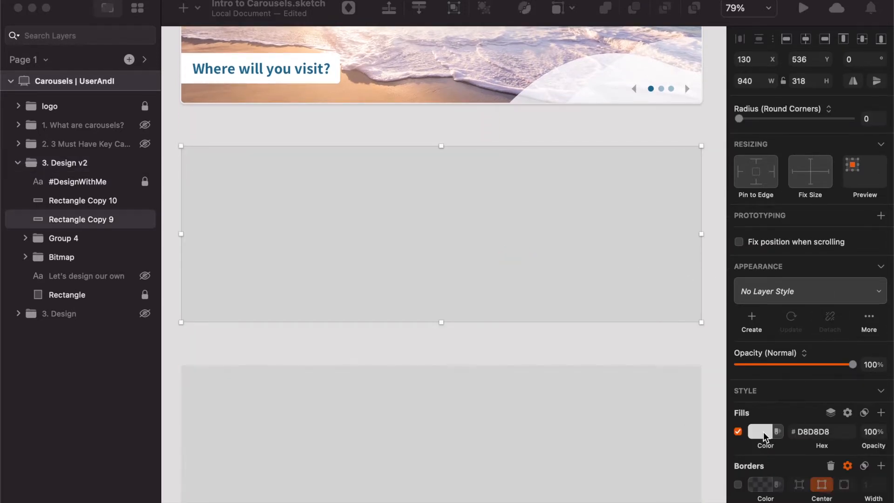
pyautogui.click(738, 485)
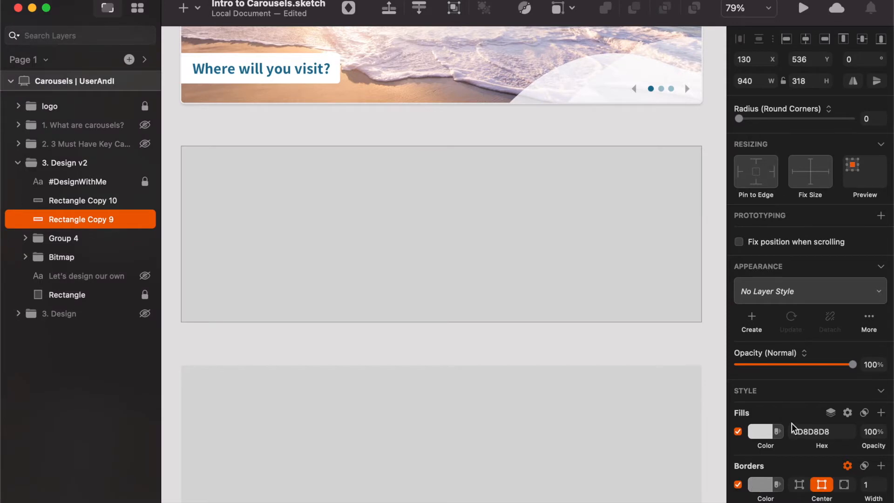
pyautogui.click(869, 484)
pyautogui.write('3')
pyautogui.scroll(-1, 833, 477)
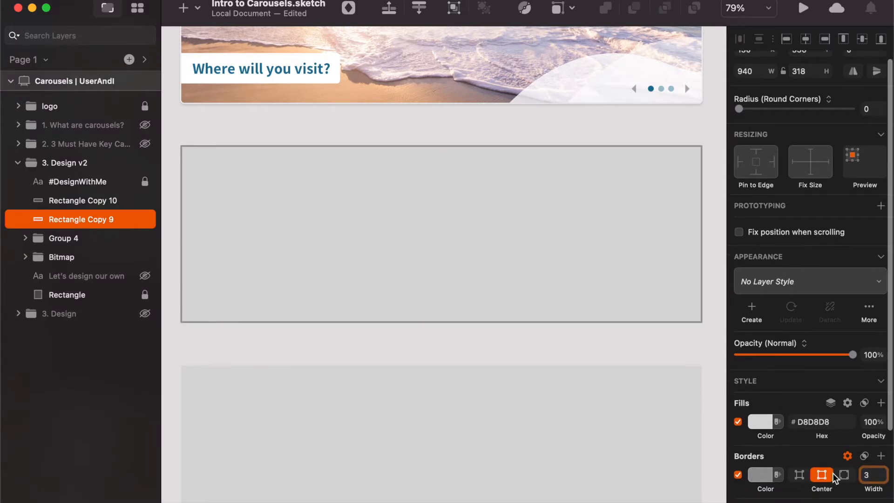
# Step: Change the placeholder rectangle's border colour to white
pyautogui.scroll(-3, 833, 477)
pyautogui.click(758, 444)
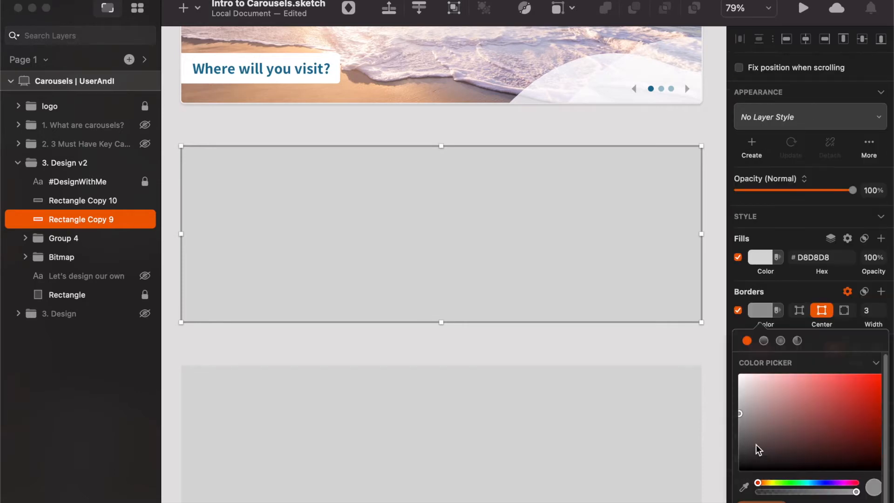
pyautogui.click(740, 377)
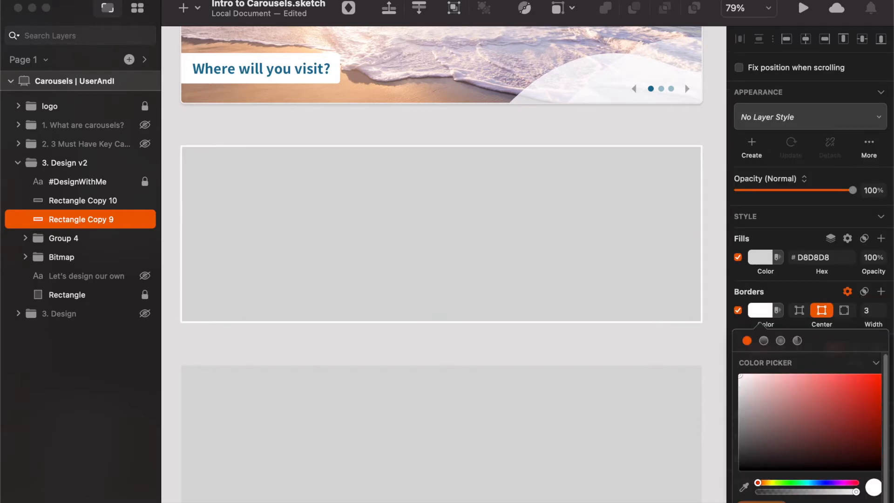
pyautogui.click(671, 339)
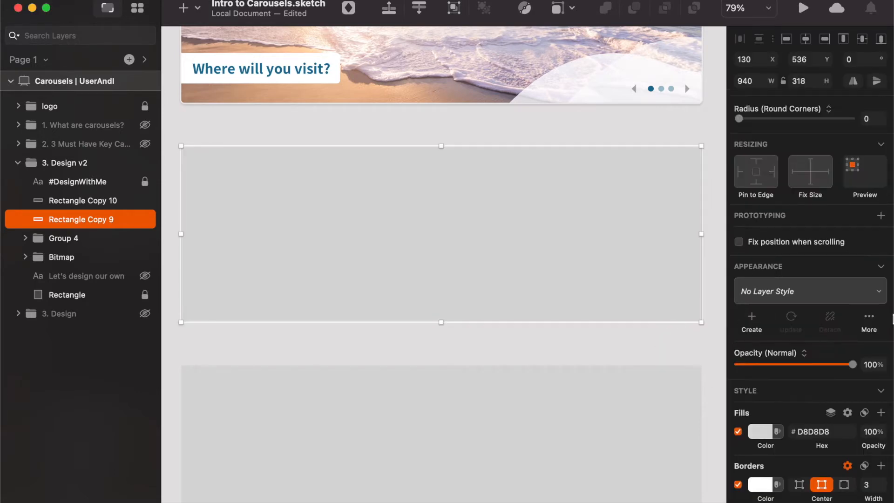
# Step: Round the placeholder rectangle's corners with a radius of 6
pyautogui.click(872, 119)
pyautogui.write('3')
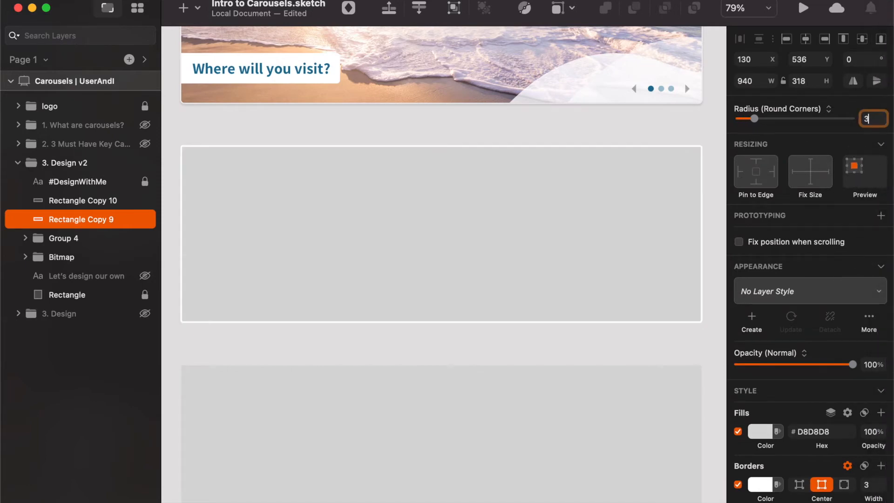
pyautogui.press('BackSpace')
pyautogui.write('5')
pyautogui.press('Down')
pyautogui.press('Up')
pyautogui.press('Up')
# Step: Copy the beach image from the first carousel and paste it above the rounded placeholder rectangle
pyautogui.click(402, 239)
pyautogui.keyDown('super'); pyautogui.click(470, 63); pyautogui.keyUp('super')
pyautogui.press('super+c')
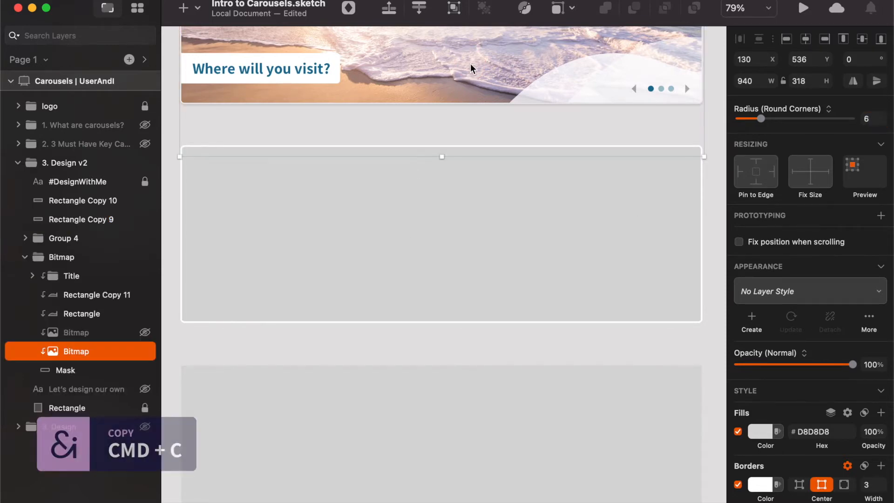
pyautogui.click(479, 239)
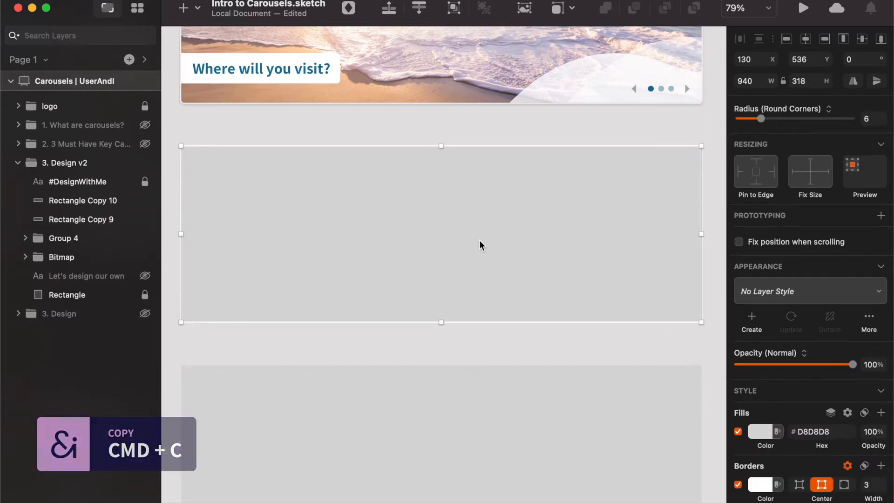
pyautogui.press('super+v')
# Step: Mask the pasted beach image with the placeholder rectangle Rectangle Copy 9
pyautogui.keyDown('shift'); pyautogui.click(86, 236); pyautogui.keyUp('shift')
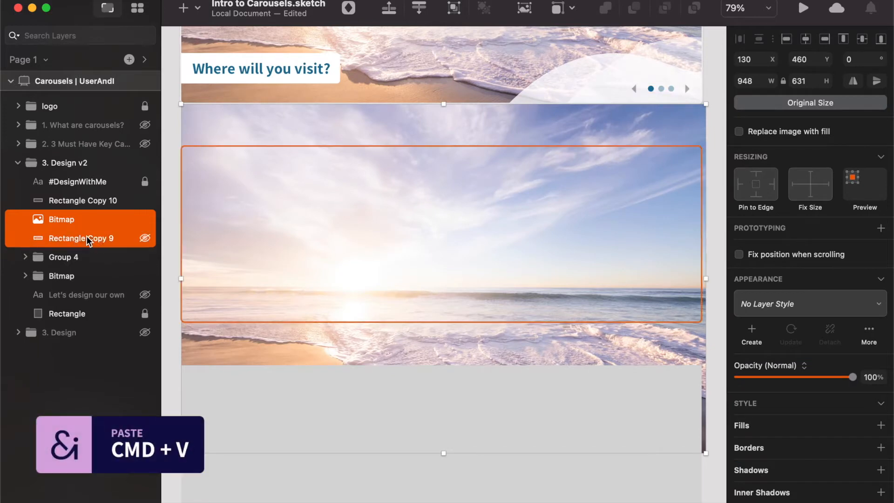
pyautogui.rightClick(88, 237)
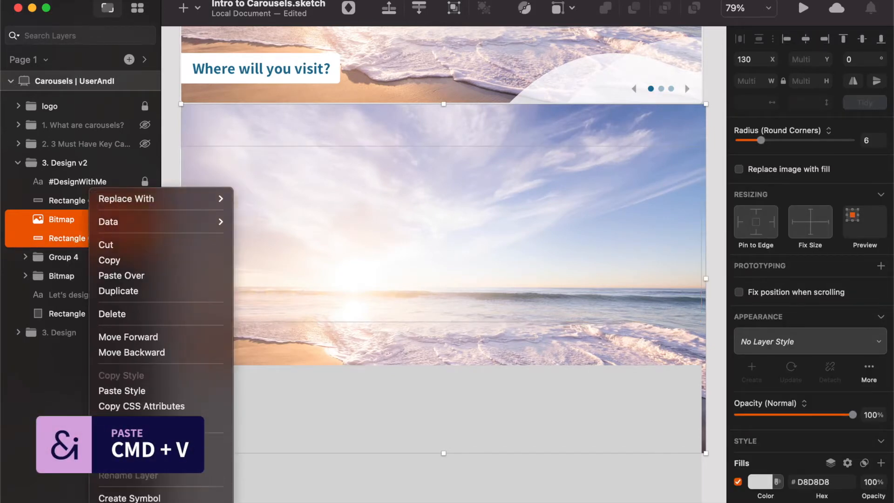
pyautogui.scroll(-3, 163, 405)
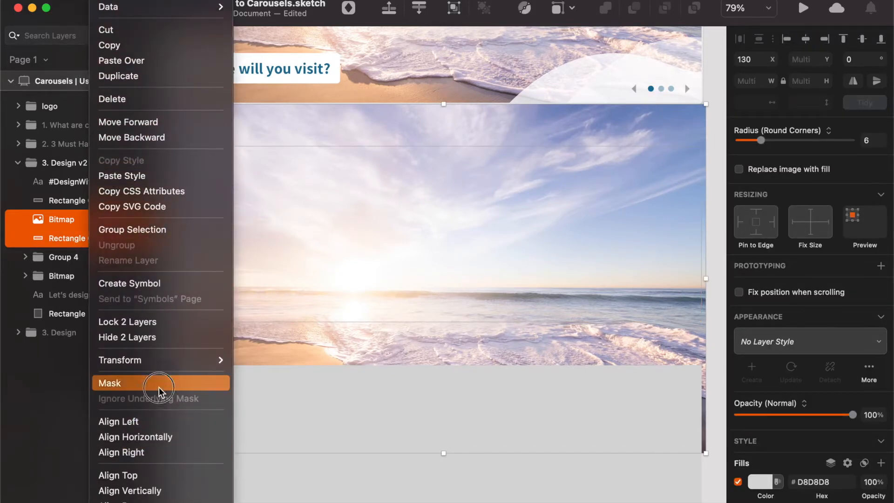
pyautogui.click(158, 386)
pyautogui.click(443, 254)
pyautogui.click(332, 210)
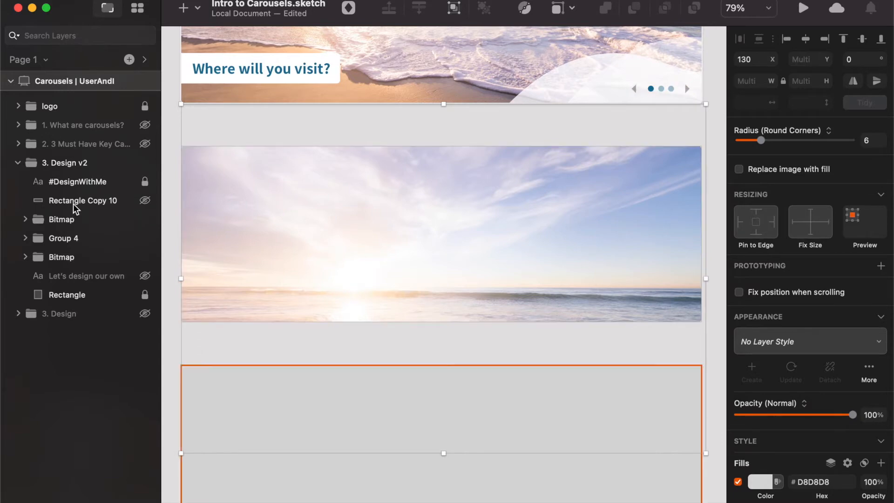
# Step: Turn on the border of the new Mask layer and set its width to 5
pyautogui.click(305, 147)
pyautogui.click(296, 230)
pyautogui.click(91, 257)
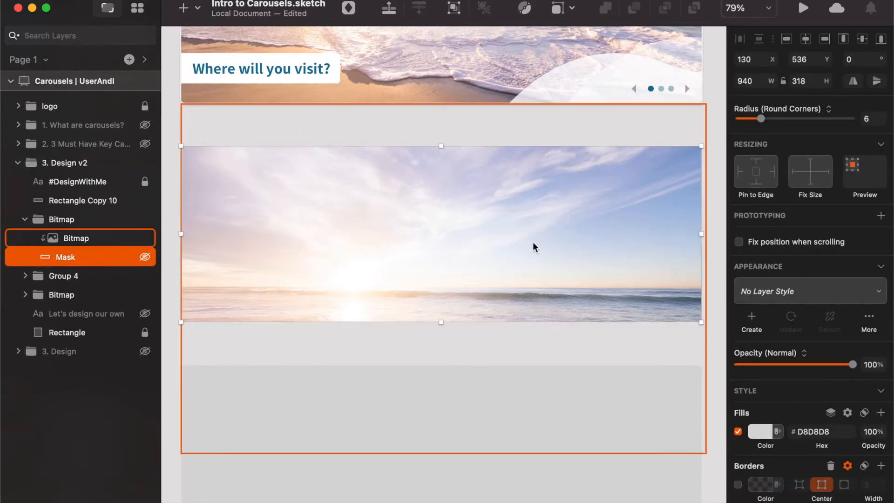
pyautogui.click(737, 485)
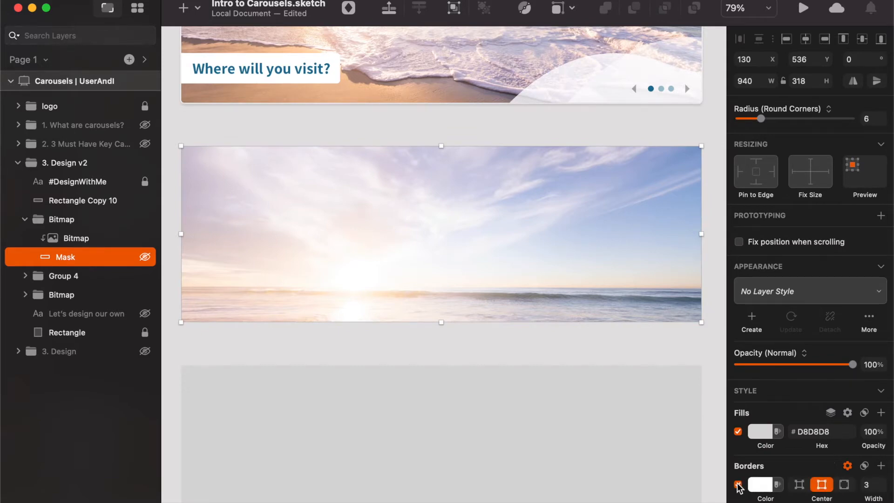
pyautogui.click(869, 485)
pyautogui.write('4')
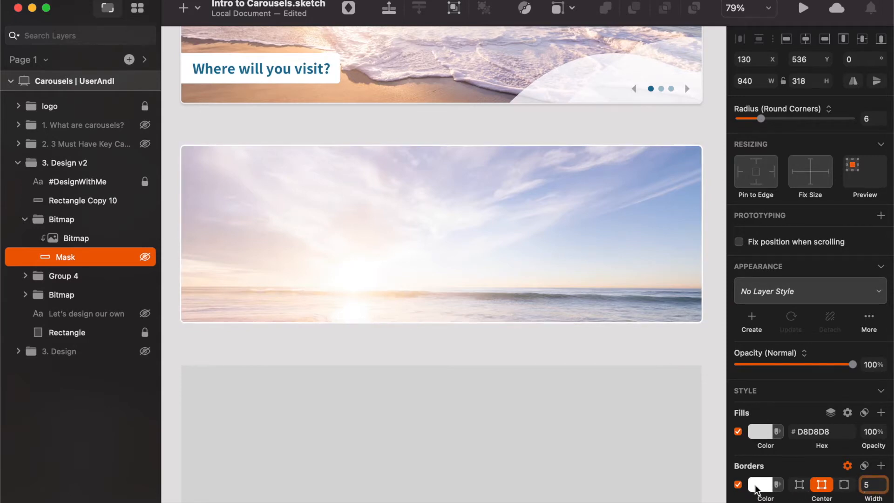
pyautogui.click(420, 342)
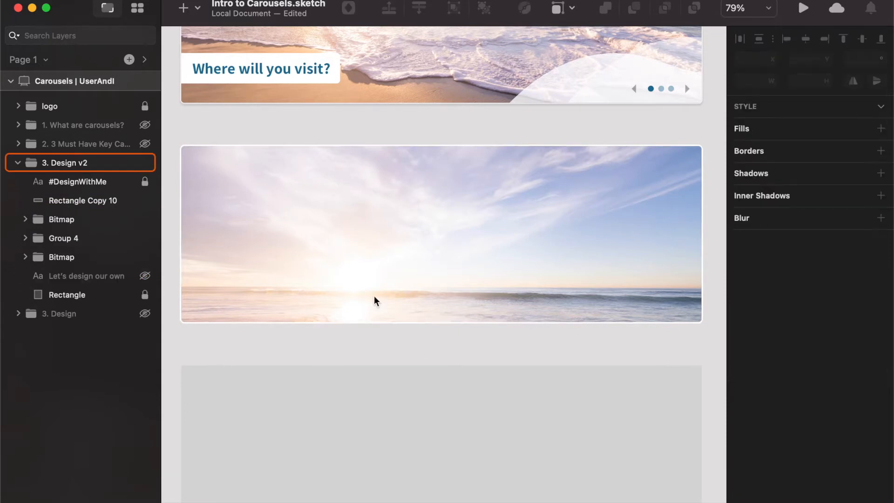
# Step: Move the beach image up inside its mask to about X 128, Y 292 so the shoreline shows
pyautogui.click(398, 252)
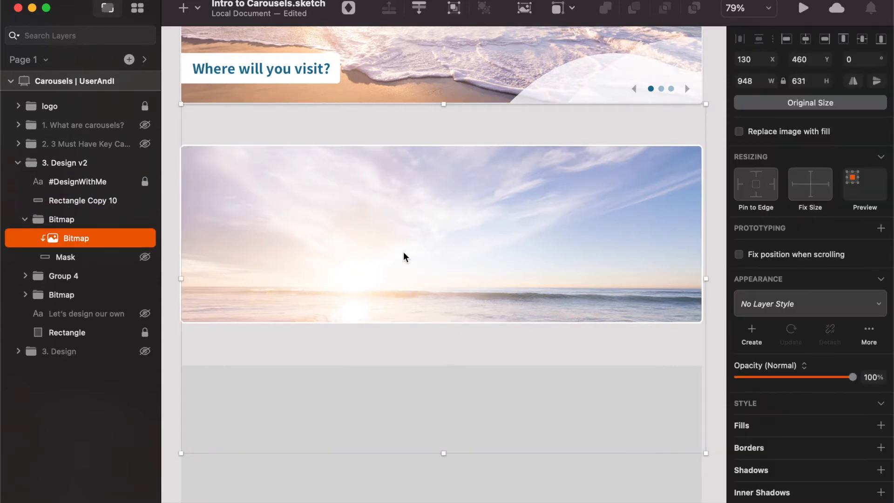
pyautogui.moveTo(409, 258); pyautogui.dragTo(389, 181)
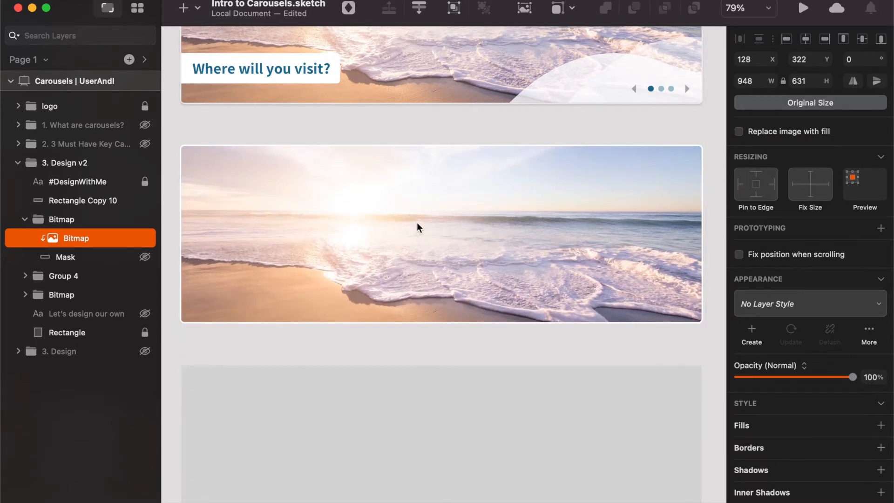
pyautogui.hotkey('shift', 'Up')
pyautogui.hotkey('shift', 'Up')
pyautogui.hotkey('shift', 'Up')
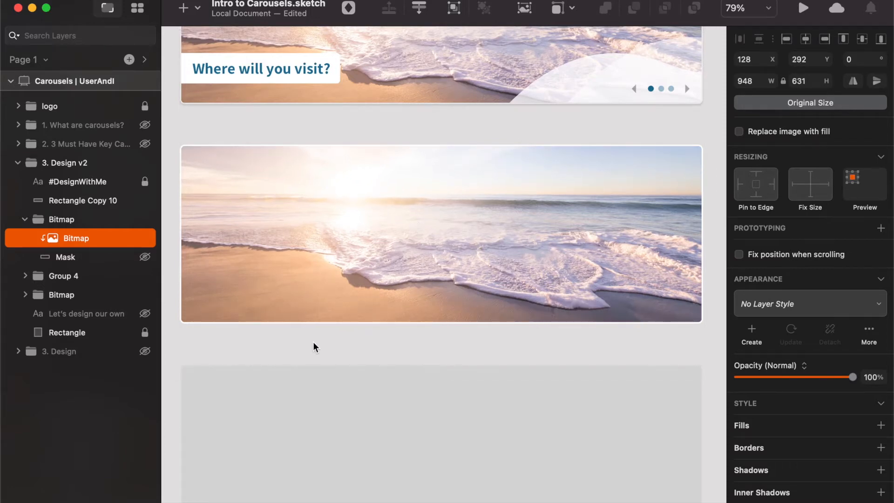
# Step: Wrap the masked Bitmap group in a new group and name it Carousel 2
pyautogui.click(26, 218)
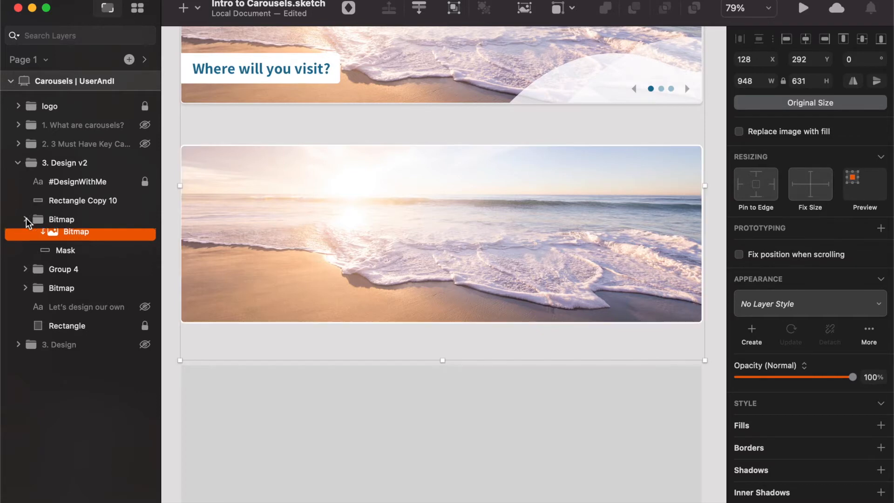
pyautogui.click(93, 214)
pyautogui.press('super+g')
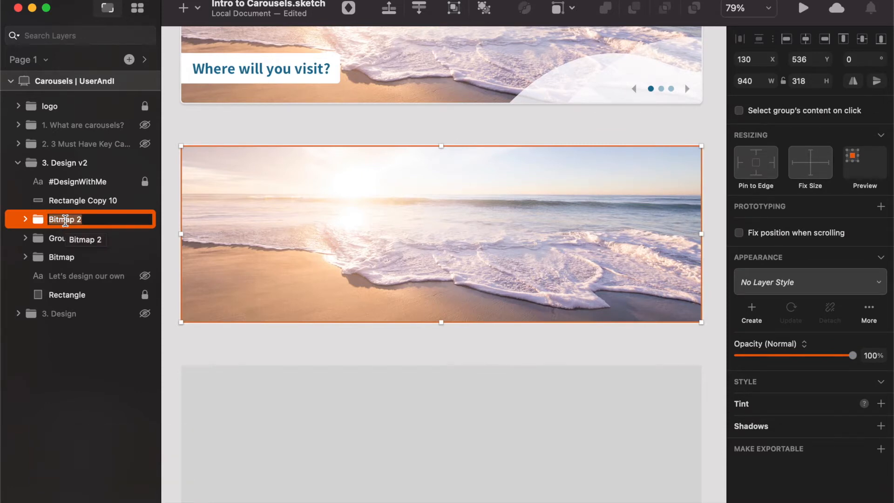
pyautogui.write('Carousel 2')
pyautogui.press('Return')
# Step: Draw a vertical rectangle about 174 by 345 above the image inside Carousel 2's mask group, at about X 191, Y 520
pyautogui.click(26, 219)
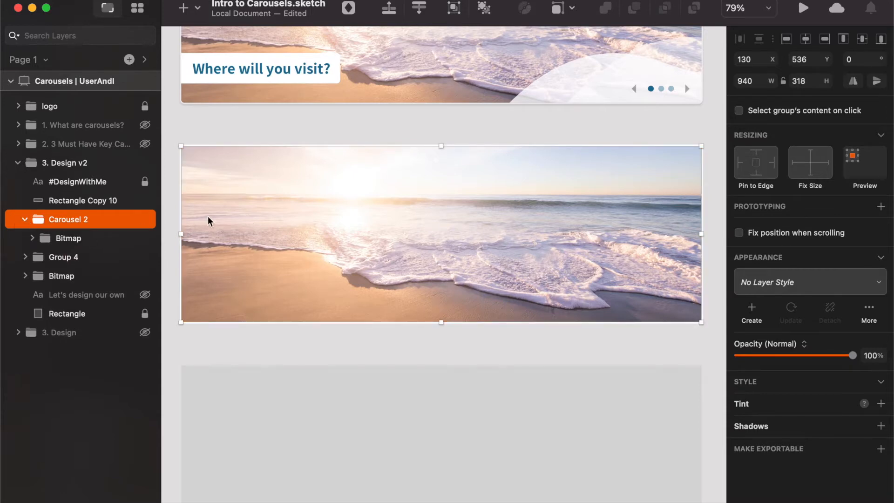
pyautogui.click(105, 238)
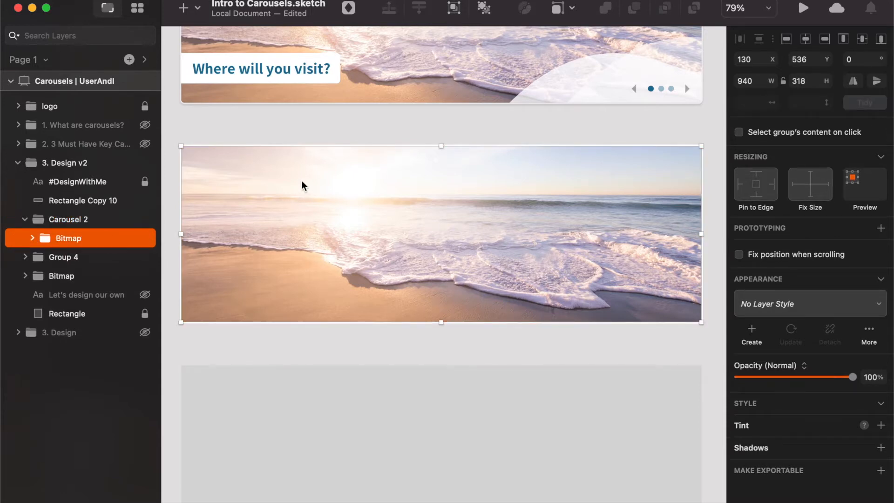
pyautogui.press('r')
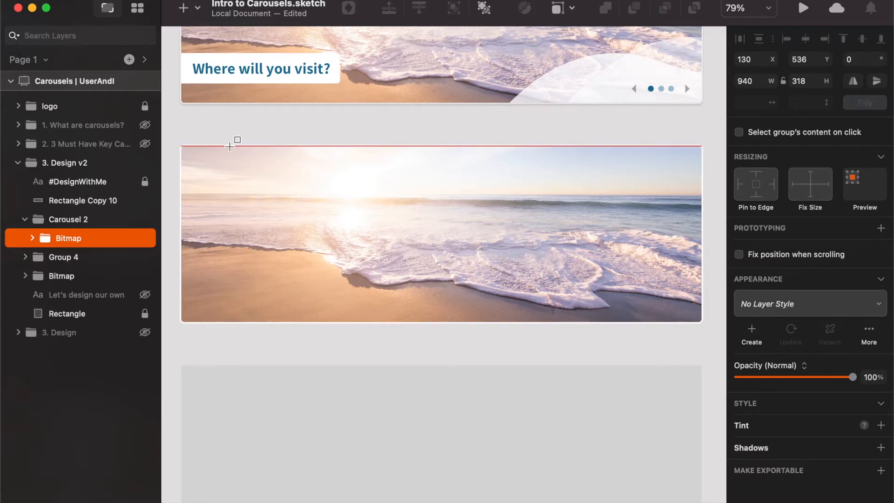
pyautogui.click(35, 239)
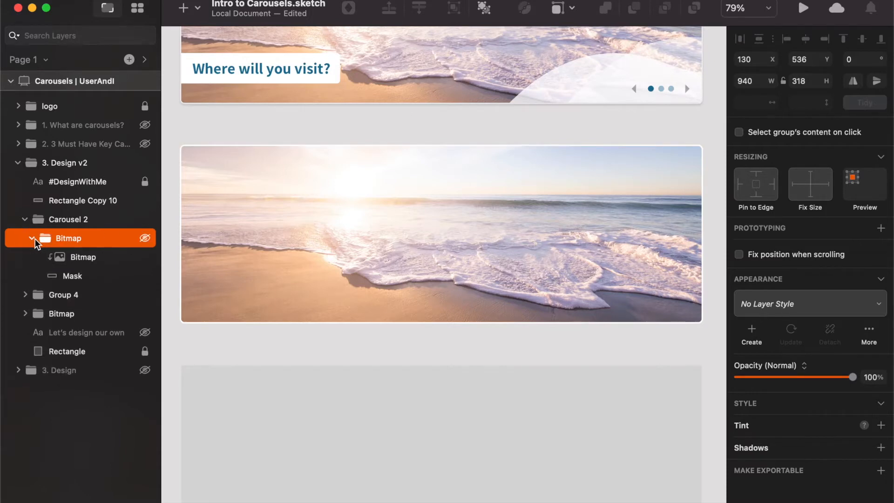
pyautogui.click(69, 255)
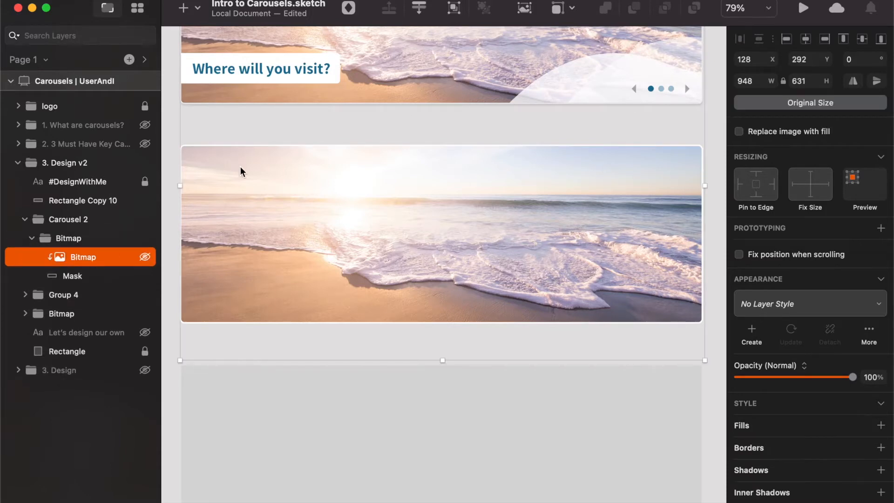
pyautogui.press('r')
pyautogui.moveTo(235, 165)
pyautogui.mouseDown()
pyautogui.moveTo(317, 291)
pyautogui.moveTo(330, 333)
pyautogui.mouseUp()
pyautogui.moveTo(275, 286); pyautogui.dragTo(255, 253)
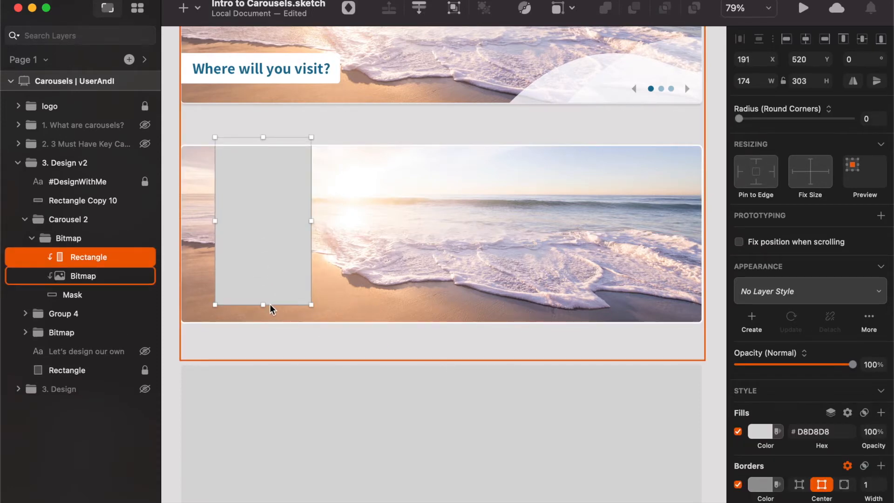
pyautogui.moveTo(263, 304); pyautogui.dragTo(263, 328)
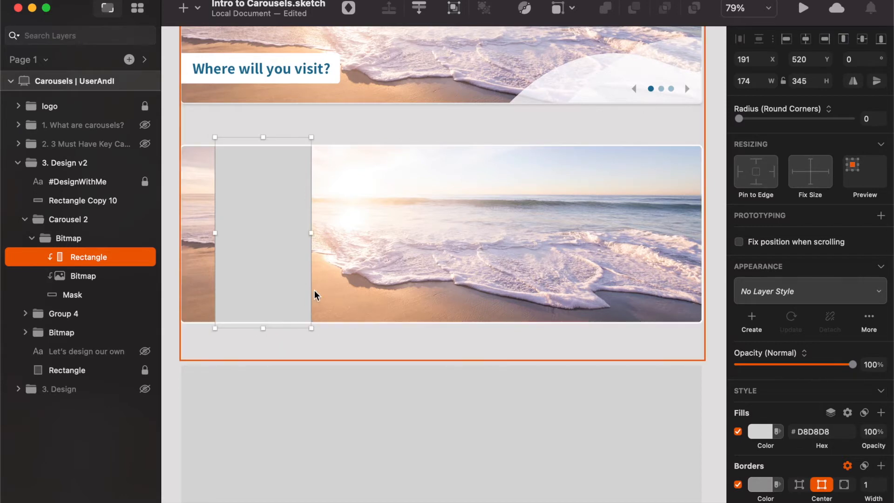
# Step: Turn off the overlay rectangle's border and set its fill to FFFFFF white
pyautogui.click(738, 484)
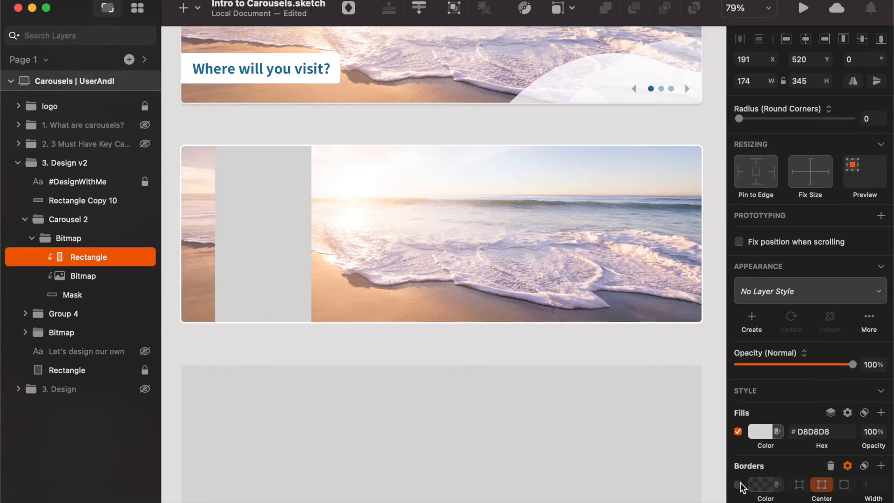
pyautogui.click(765, 428)
pyautogui.moveTo(758, 391); pyautogui.dragTo(665, 292)
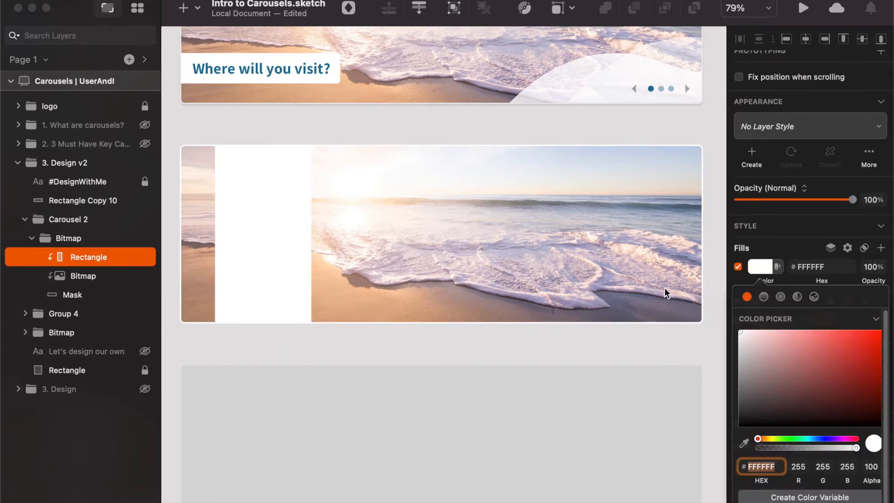
pyautogui.click(489, 350)
# Step: Widen the white overlay rectangle rightward to about 228, keeping its height
pyautogui.click(279, 269)
pyautogui.moveTo(309, 232); pyautogui.dragTo(341, 232)
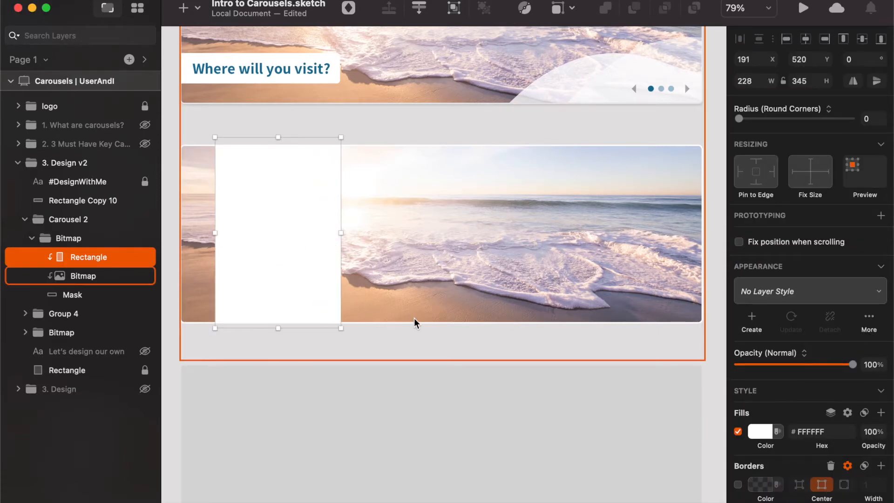
pyautogui.click(429, 350)
# Step: Copy the "Where will you visit?" title from the first carousel and paste it into Carousel 2 above the white rectangle
pyautogui.keyDown('super'); pyautogui.click(242, 67); pyautogui.keyUp('super')
pyautogui.press('super+c')
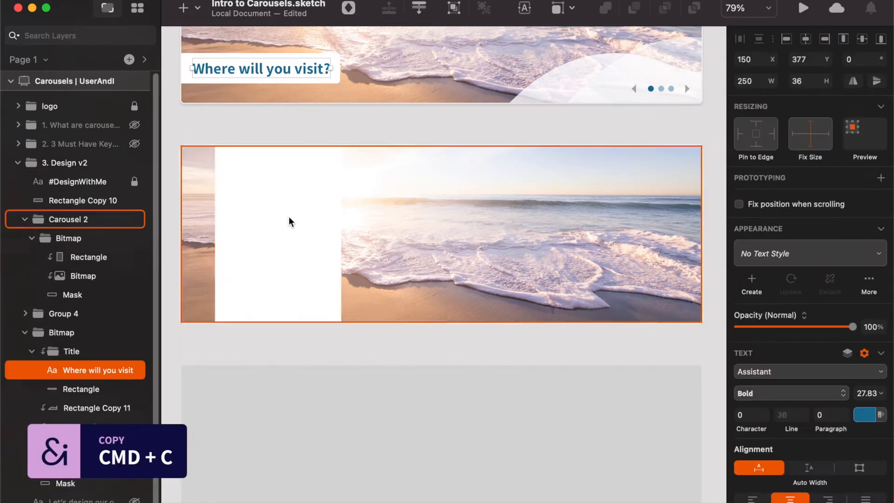
pyautogui.click(288, 220)
pyautogui.press('super+v')
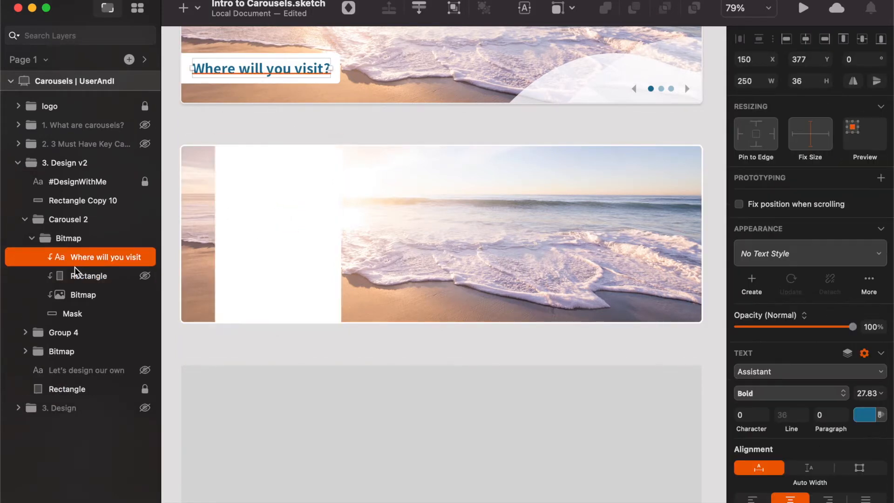
# Step: Move the pasted title out of the masked Bitmap group into Carousel 2, keeping the white rectangle inside the mask group
pyautogui.click(65, 271)
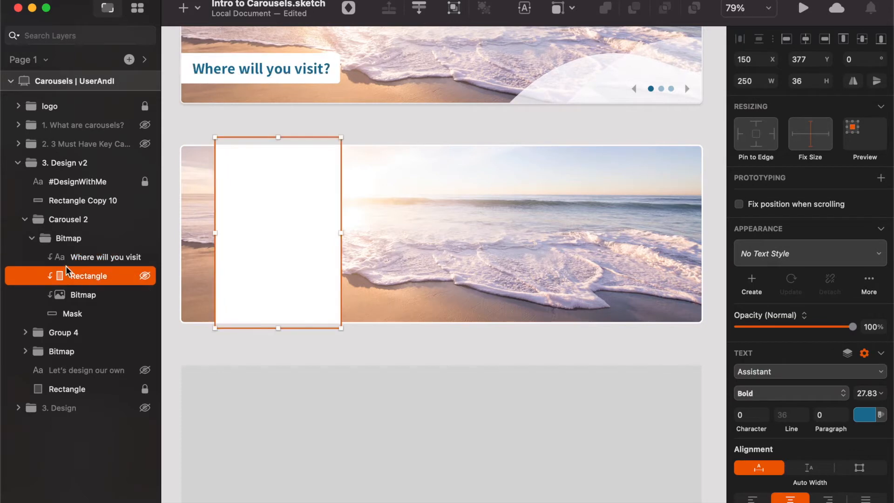
pyautogui.keyDown('shift'); pyautogui.click(73, 256); pyautogui.keyUp('shift')
pyautogui.moveTo(73, 256); pyautogui.dragTo(70, 230)
pyautogui.click(80, 259)
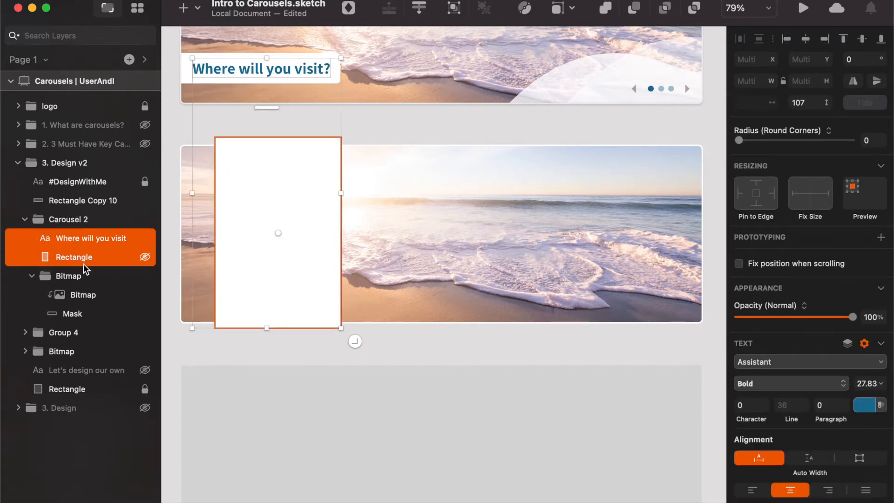
pyautogui.click(83, 276)
pyautogui.click(78, 257)
pyautogui.moveTo(78, 257); pyautogui.dragTo(82, 280)
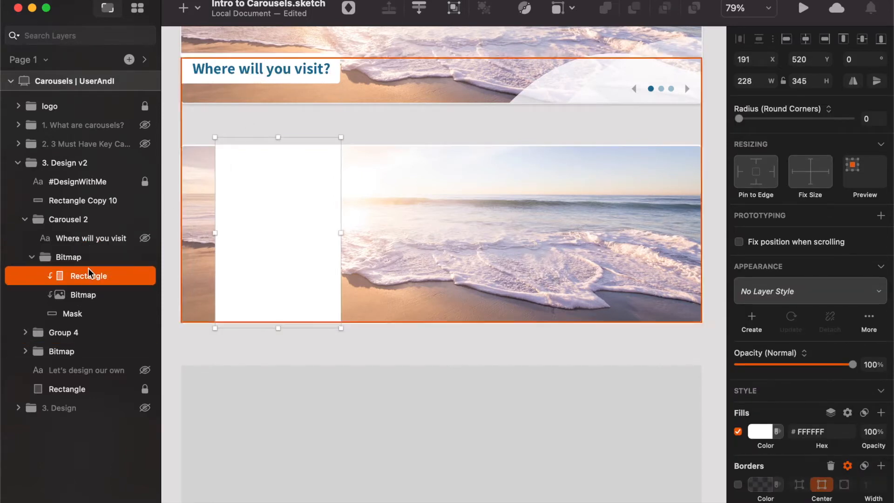
# Step: Move the copied title down and right onto the white panel, to X 220, Y 617
pyautogui.click(93, 238)
pyautogui.hotkey('shift', 'Down')
pyautogui.hotkey('shift', 'Down')
pyautogui.hotkey('shift', 'Down')
pyautogui.hotkey('shift', 'Down')
pyautogui.hotkey('shift', 'Down')
pyautogui.hotkey('shift', 'Down')
pyautogui.hotkey('shift', 'Down')
pyautogui.hotkey('shift', 'Down')
pyautogui.hotkey('shift', 'Down')
pyautogui.hotkey('shift', 'Down')
pyautogui.hotkey('shift', 'Down')
pyautogui.hotkey('shift', 'Down')
pyautogui.hotkey('shift', 'Down')
pyautogui.hotkey('shift', 'Down')
pyautogui.hotkey('shift', 'Down')
pyautogui.hotkey('shift', 'Down')
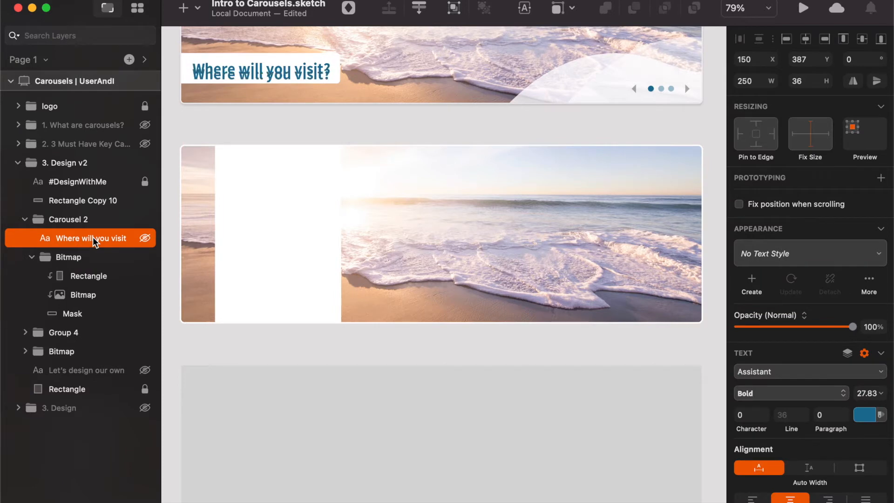
pyautogui.hotkey('shift', 'Down')
pyautogui.hotkey('shift', 'Down')
pyautogui.hotkey('shift', 'Down')
pyautogui.hotkey('shift', 'Down')
pyautogui.hotkey('shift', 'Down')
pyautogui.hotkey('shift', 'Down')
pyautogui.hotkey('shift', 'Down')
pyautogui.hotkey('shift', 'Down')
pyautogui.hotkey('shift', 'Right')
pyautogui.hotkey('shift', 'Right')
pyautogui.hotkey('shift', 'Right')
pyautogui.hotkey('shift', 'Right')
pyautogui.hotkey('shift', 'Right')
pyautogui.hotkey('shift', 'Right')
pyautogui.hotkey('shift', 'Right')
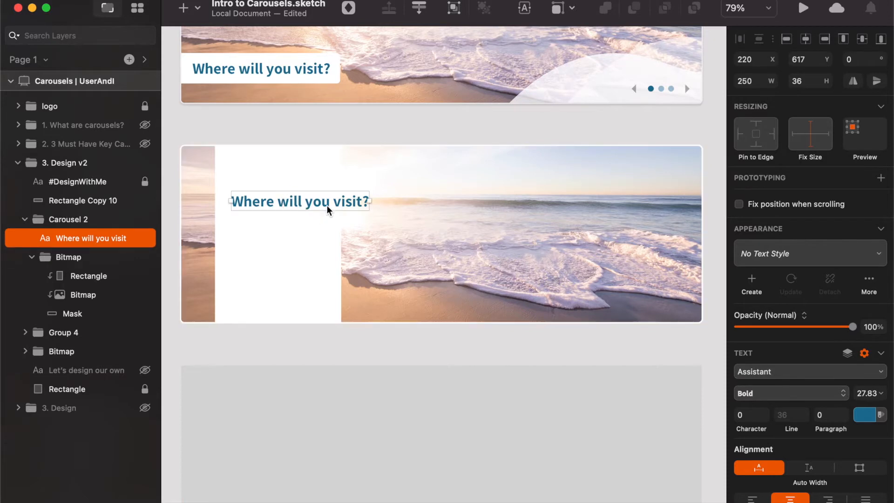
# Step: Break the panel title into two lines after "will" and move it to about X 242, Y 602
pyautogui.doubleClick(308, 203)
pyautogui.click(307, 203)
pyautogui.press('Return')
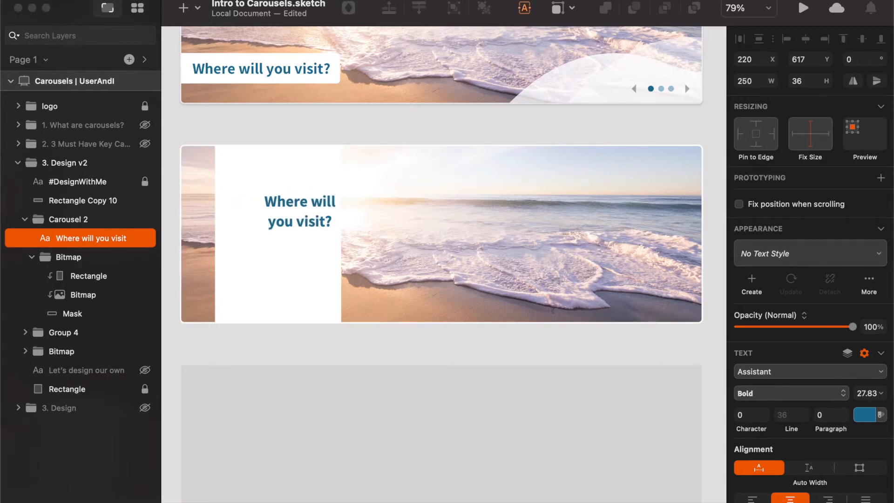
pyautogui.press('Escape')
pyautogui.moveTo(307, 221); pyautogui.dragTo(284, 211)
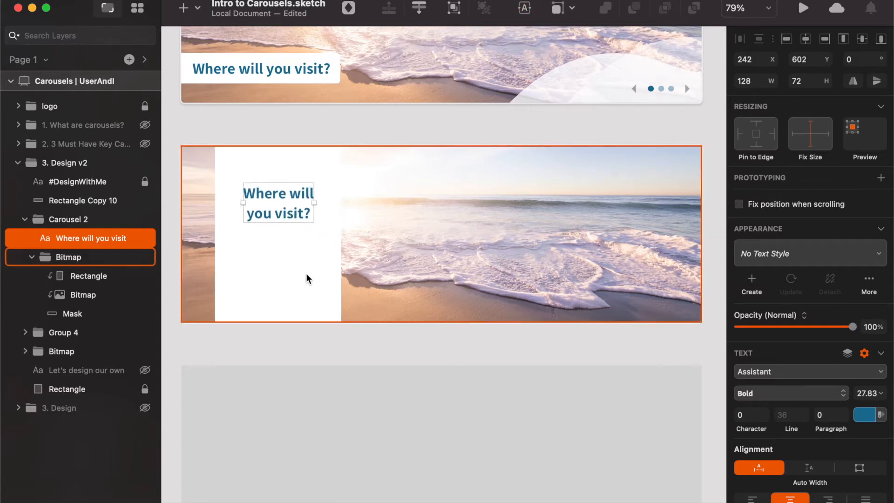
# Step: Center the title horizontally with the white rectangle
pyautogui.keyDown('shift'); pyautogui.keyDown('super'); pyautogui.click(306, 275); pyautogui.keyUp('super'); pyautogui.keyUp('shift')
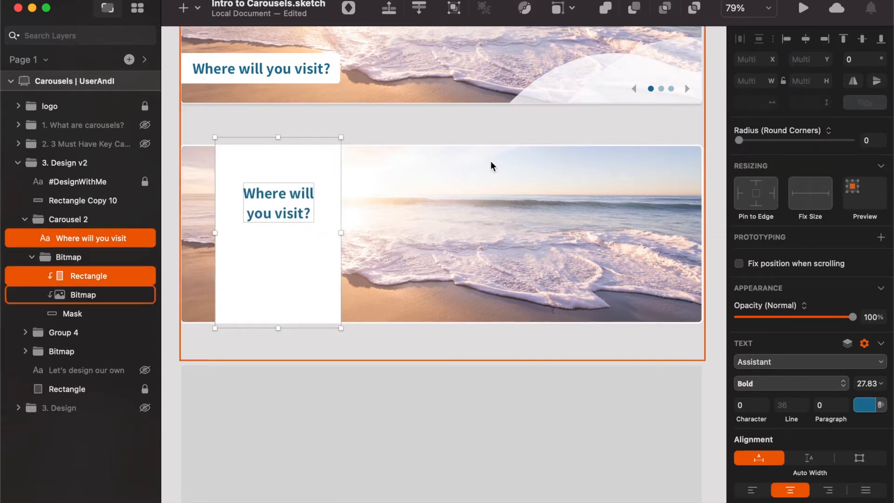
pyautogui.click(806, 43)
pyautogui.click(353, 348)
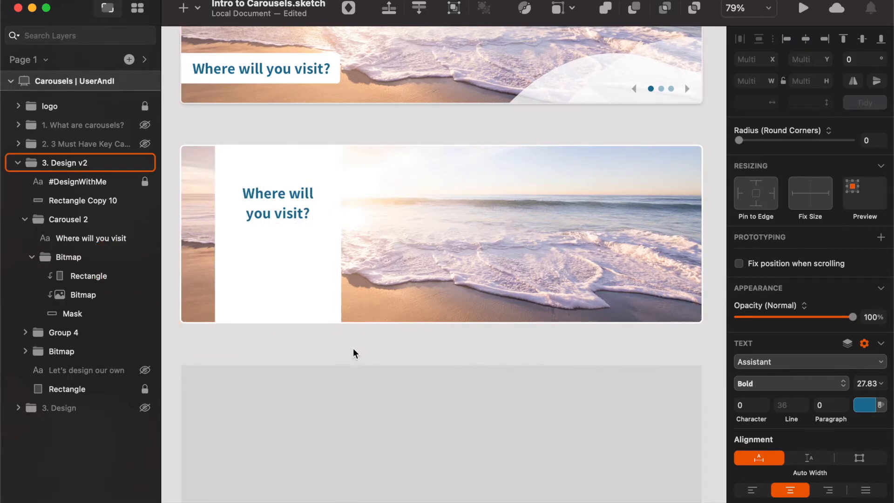
# Step: Set the title's line spacing to 31 and move it up in the panel to about Y 570
pyautogui.click(289, 212)
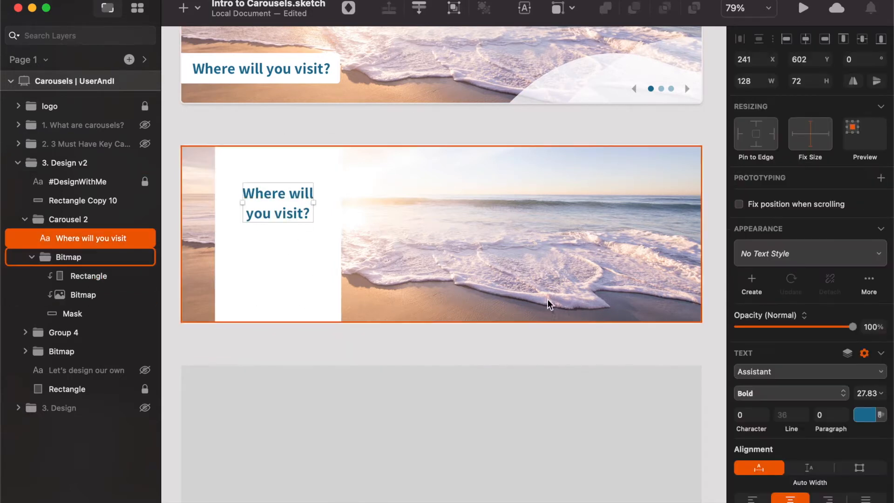
pyautogui.click(804, 419)
pyautogui.click(804, 419)
pyautogui.click(804, 419)
pyautogui.click(804, 419)
pyautogui.click(804, 419)
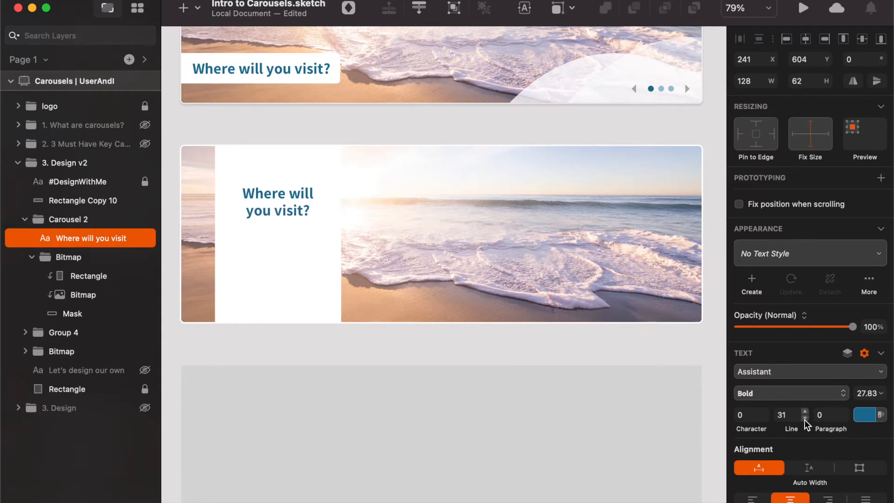
pyautogui.moveTo(279, 202); pyautogui.dragTo(280, 186)
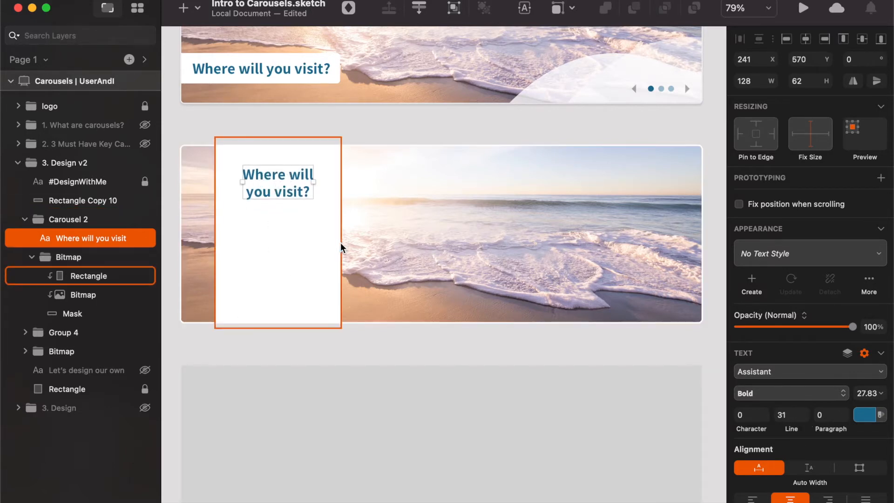
# Step: Scale the panel title up to 116% from its center
pyautogui.press('super+k')
pyautogui.press('Up')
pyautogui.press('Up')
pyautogui.press('Up')
pyautogui.press('Up')
pyautogui.press('Up')
pyautogui.press('Up')
pyautogui.press('Up')
pyautogui.press('Up')
pyautogui.press('Up')
pyautogui.press('Up')
pyautogui.press('Up')
pyautogui.press('Up')
pyautogui.press('Up')
pyautogui.press('shift')
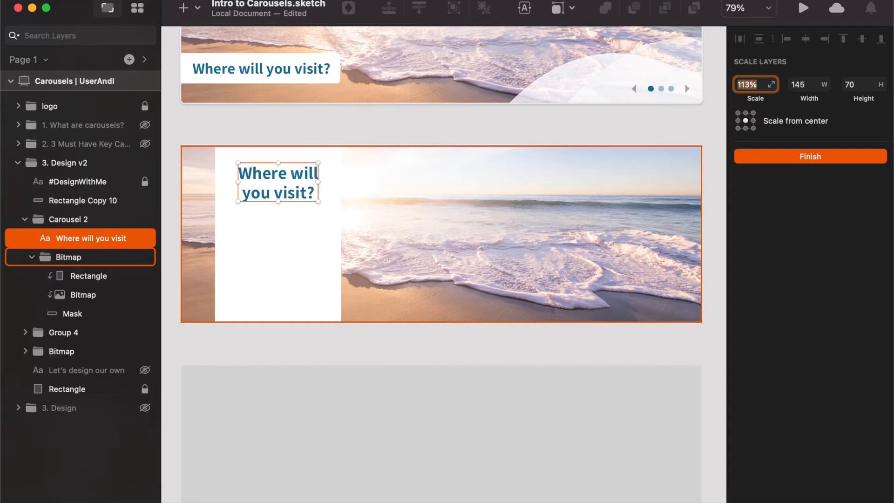
pyautogui.press('Up')
pyautogui.press('Up')
pyautogui.press('Up')
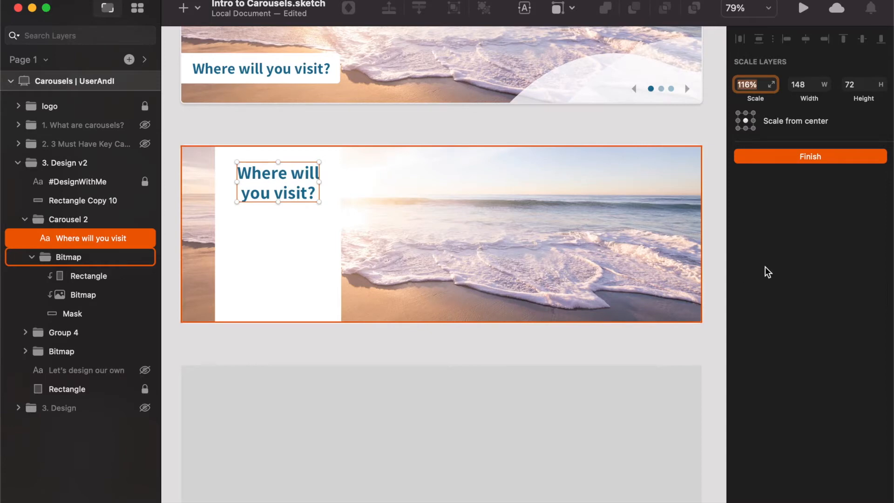
pyautogui.click(810, 156)
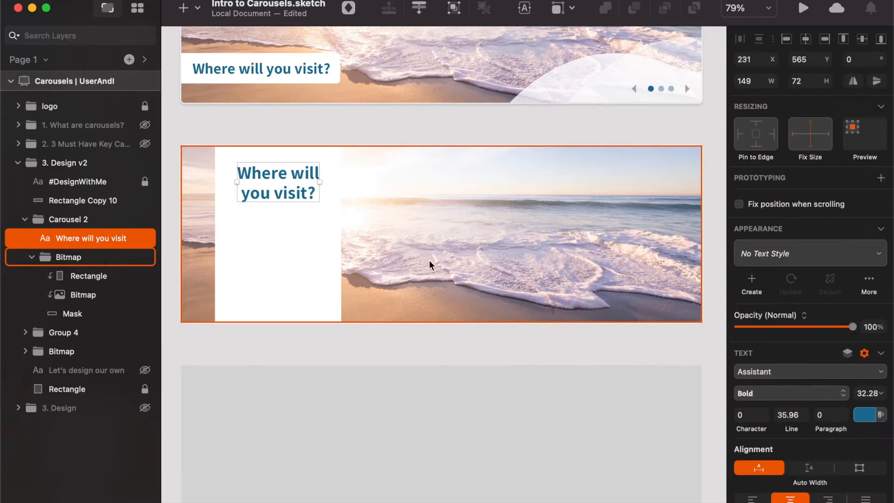
pyautogui.click(398, 370)
pyautogui.click(359, 345)
# Step: Duplicate the panel title and place the copy directly below it at about X 231, Y 647
pyautogui.click(293, 196)
pyautogui.press('super+d')
pyautogui.moveTo(287, 191); pyautogui.dragTo(286, 233)
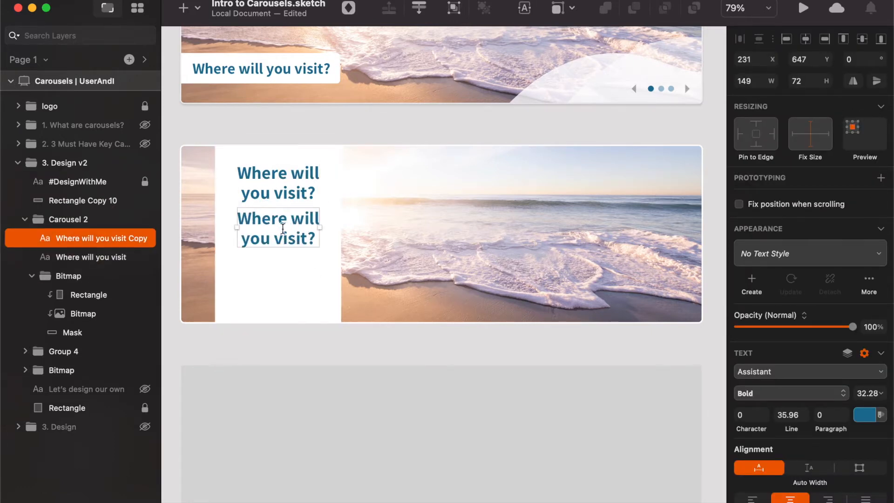
# Step: Replace the duplicated title's text with "Destinaions from"
pyautogui.doubleClick(283, 228)
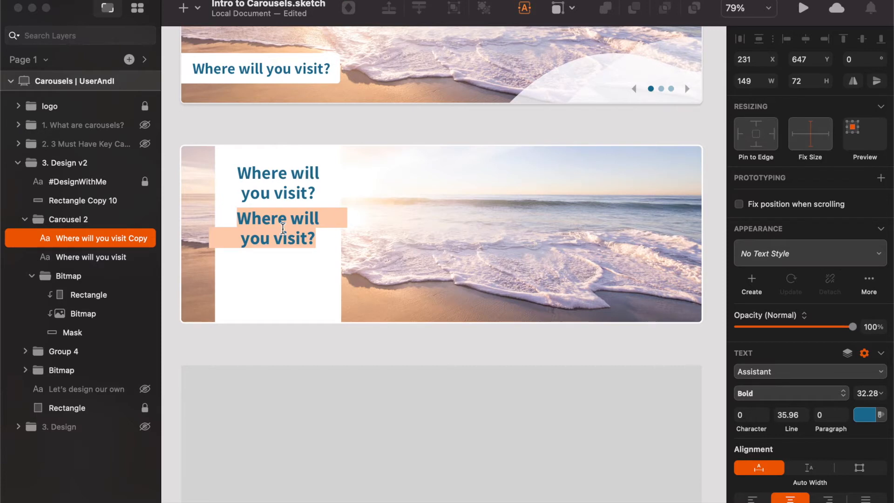
pyautogui.write('De')
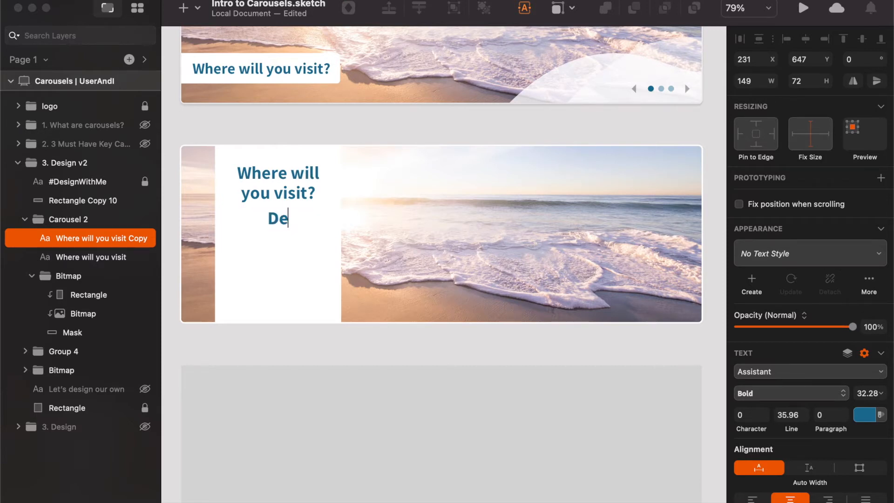
pyautogui.write('stinaions from')
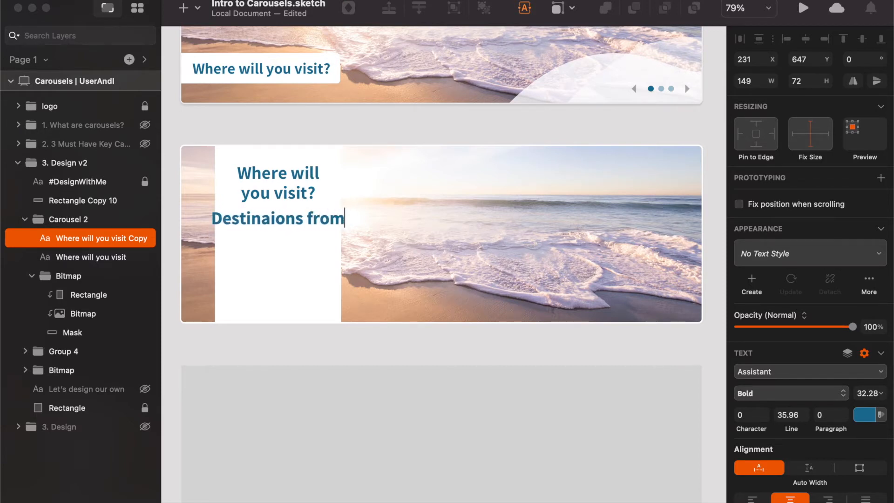
pyautogui.press('Escape')
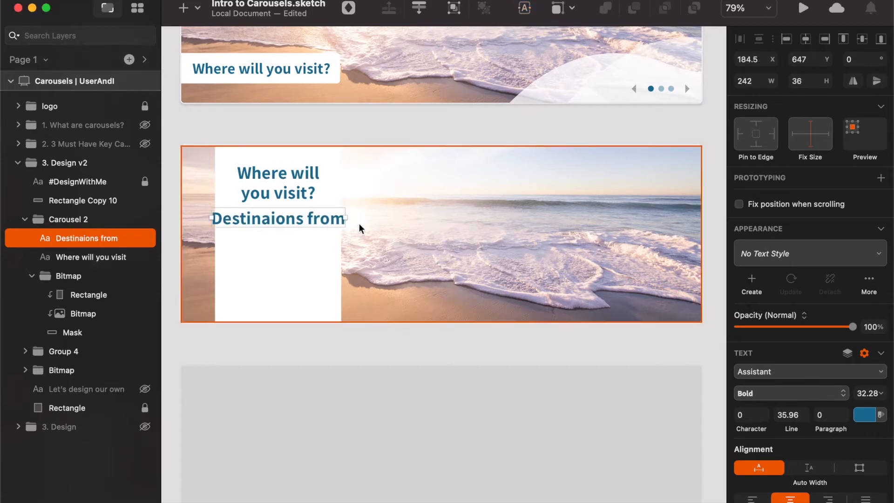
# Step: Transform the new subtitle to uppercase and reduce its font size to 19.28
pyautogui.scroll(-4, 808, 468)
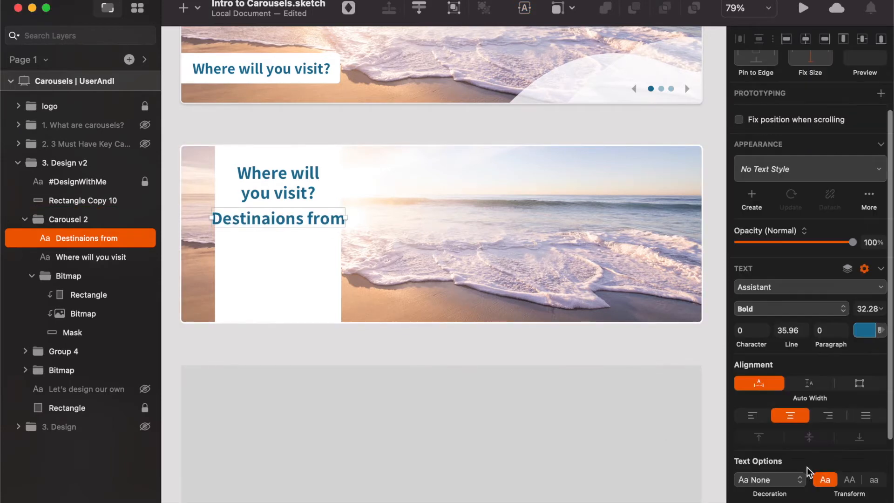
pyautogui.click(849, 480)
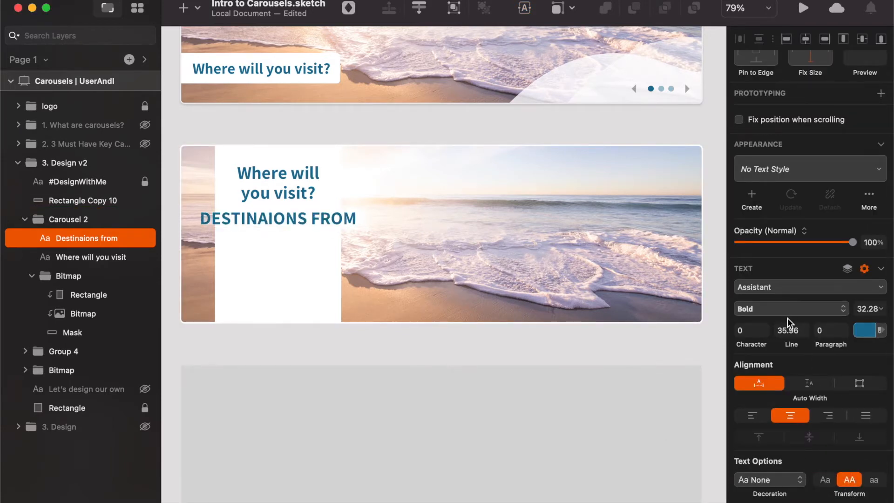
pyautogui.click(869, 308)
pyautogui.press('Down')
pyautogui.press('Down')
pyautogui.press('Down')
pyautogui.press('Down')
pyautogui.press('Down')
pyautogui.press('Down')
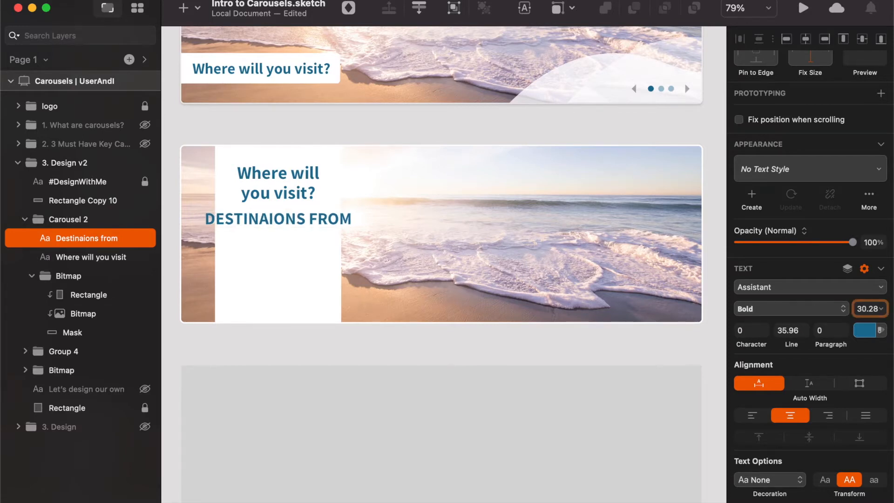
pyautogui.press('Down')
pyautogui.press('Down')
pyautogui.press('Down')
pyautogui.press('Down')
pyautogui.press('Down')
pyautogui.press('Down')
pyautogui.press('Down')
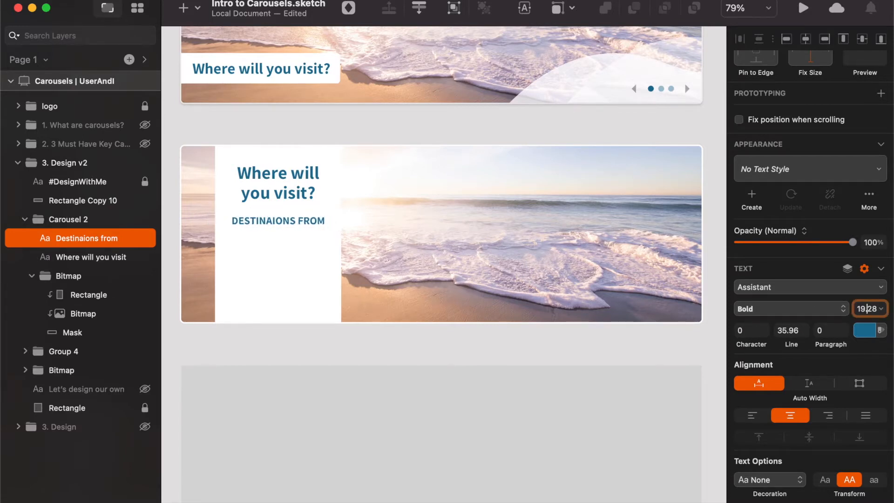
# Step: Correct the subtitle's spelling to "Destinations from"
pyautogui.doubleClick(275, 223)
pyautogui.click(273, 221)
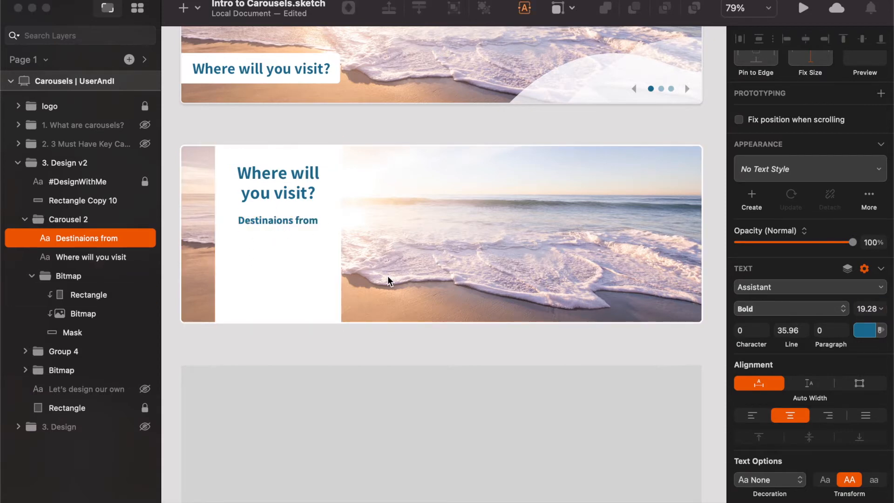
pyautogui.write('t')
pyautogui.press('Escape')
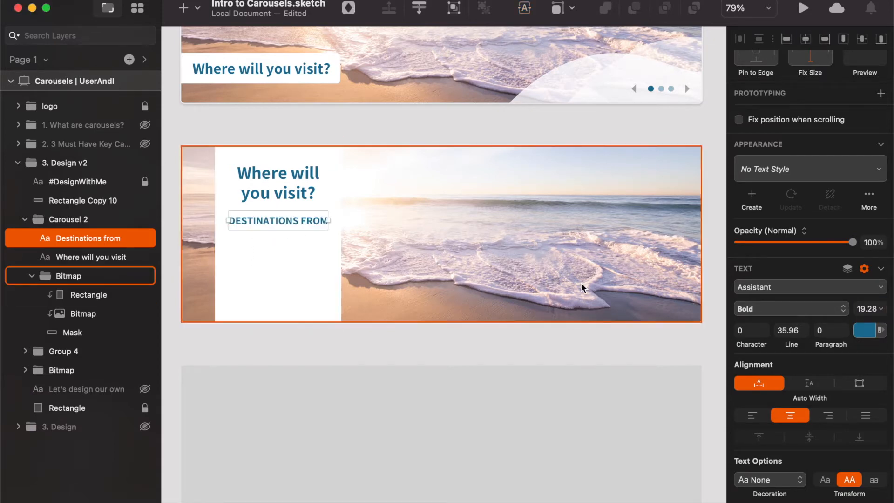
# Step: Set the subtitle's font weight to Regular and shift it down by 10 to leave more space below the title
pyautogui.click(783, 314)
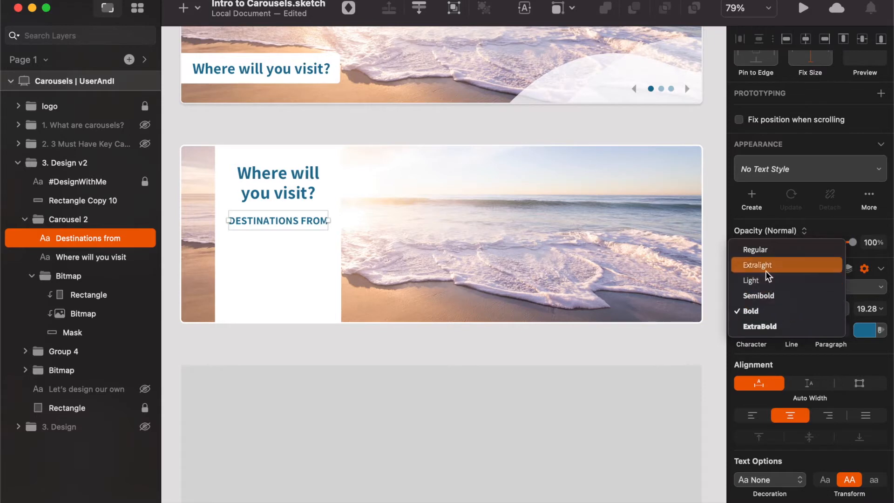
pyautogui.click(761, 251)
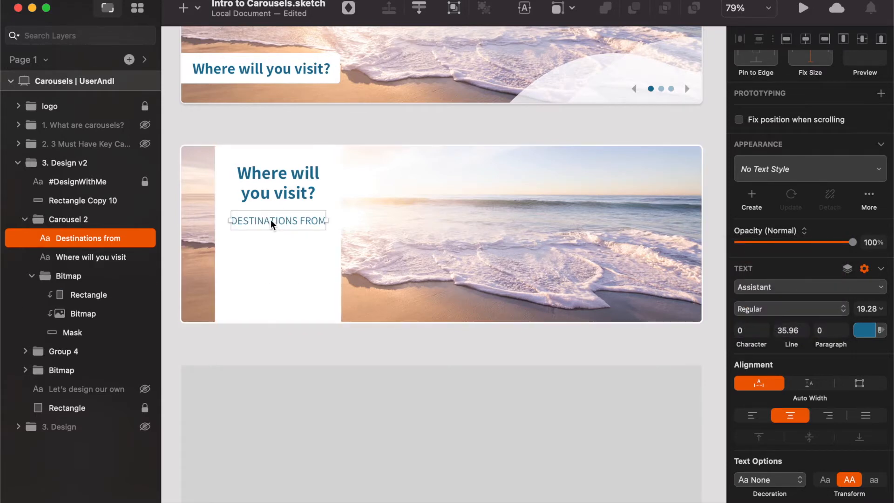
pyautogui.hotkey('shift', 'Up')
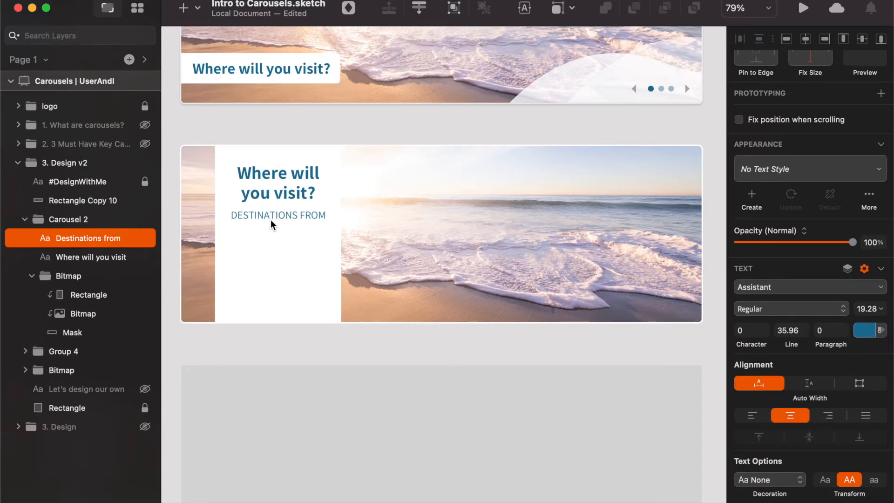
pyautogui.hotkey('shift', 'Down')
pyautogui.hotkey('shift', 'Down')
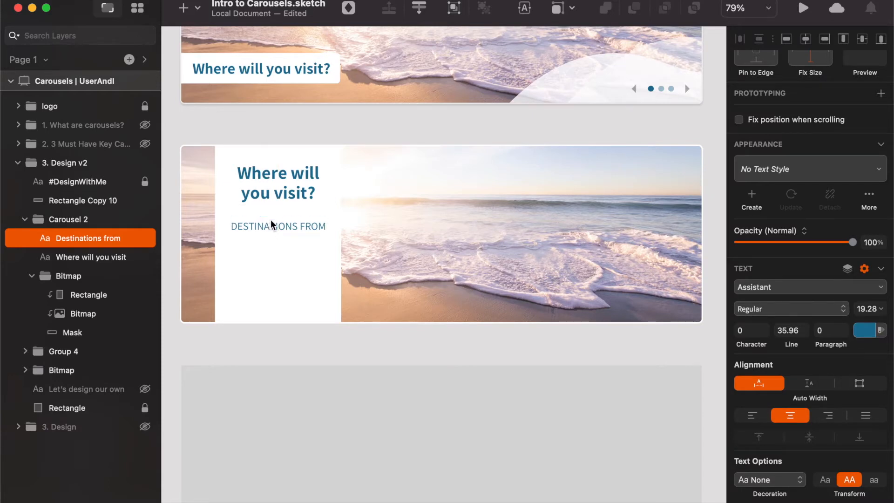
# Step: Move the subtitle up closer to the title, set its weight to Semibold and leave it in uppercase
pyautogui.hotkey('shift', 'Up')
pyautogui.hotkey('shift', 'Up')
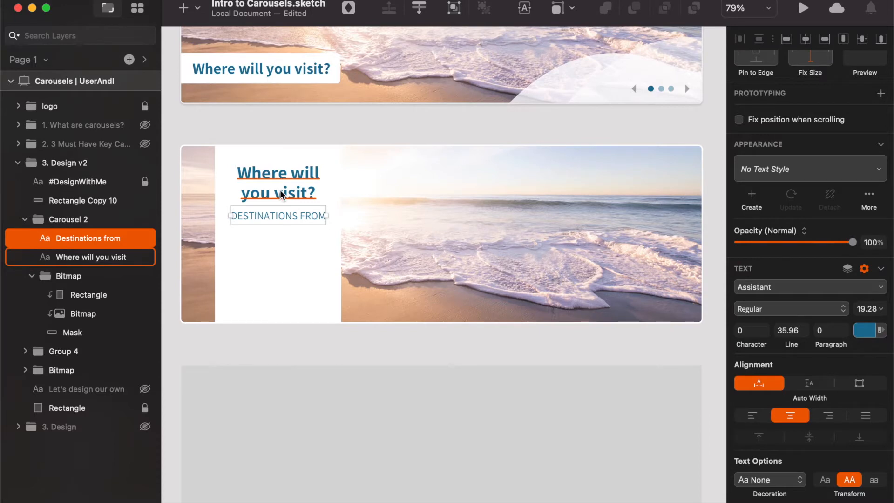
pyautogui.click(799, 306)
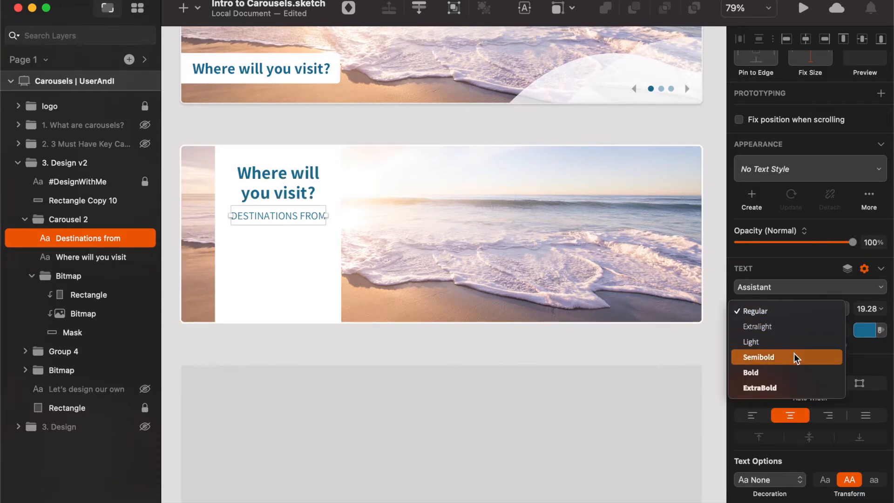
pyautogui.click(794, 357)
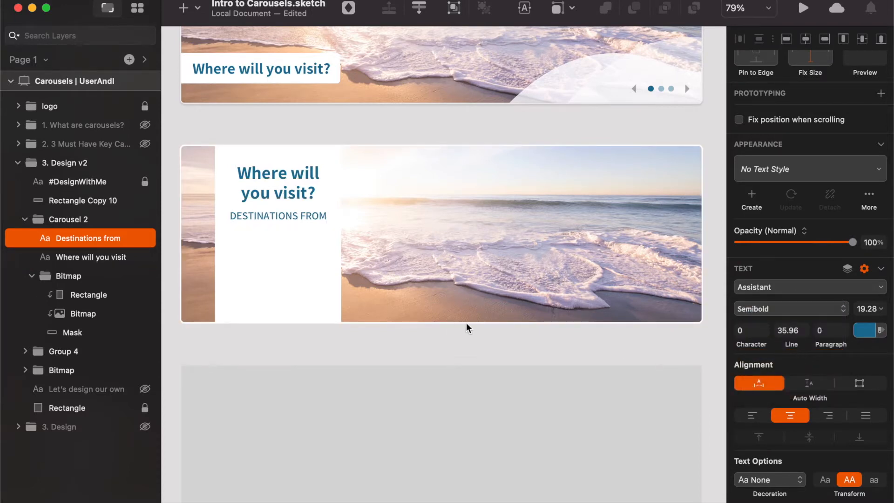
pyautogui.click(824, 480)
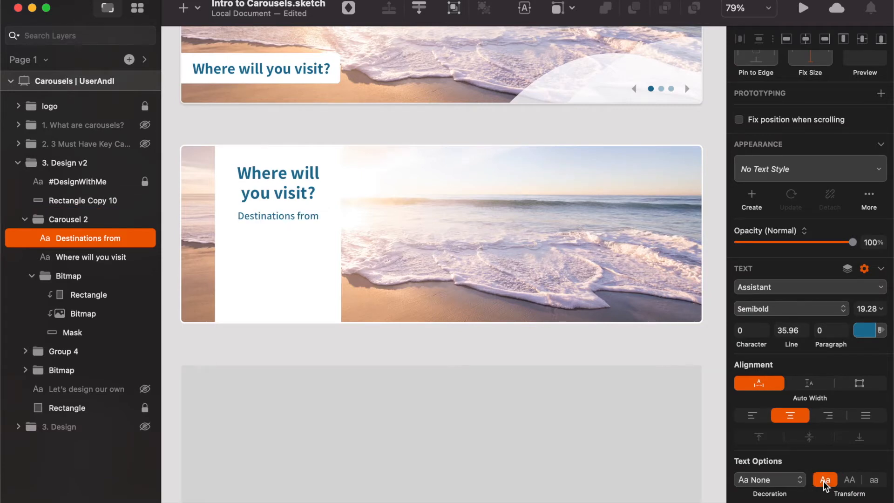
pyautogui.click(849, 479)
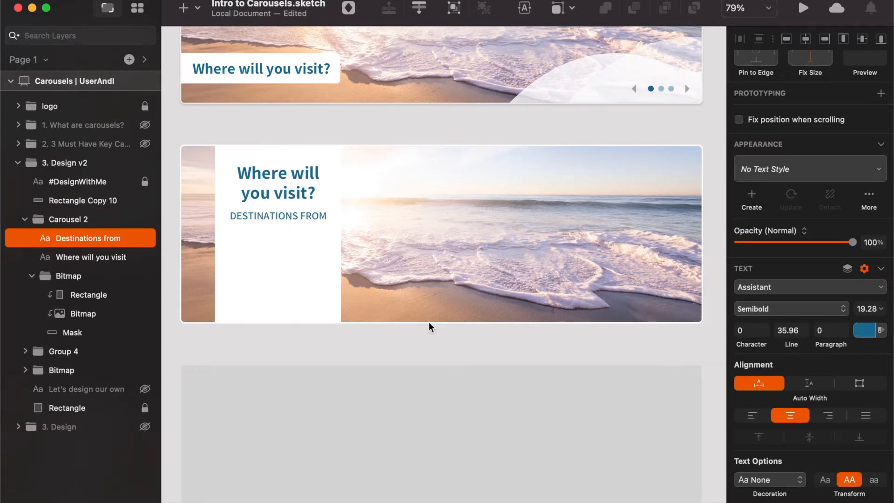
# Step: Duplicate the title below the subtitle and replace the copy's text with "£99"
pyautogui.click(287, 190)
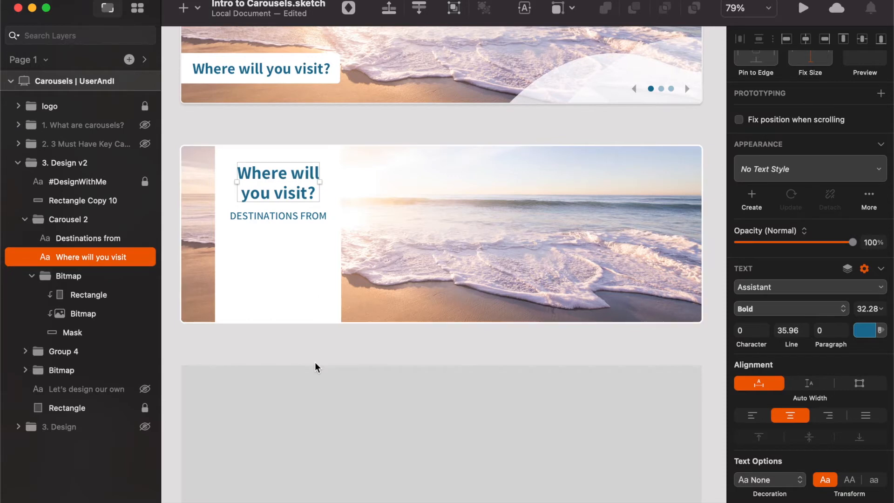
pyautogui.keyDown('alt'); pyautogui.moveTo(260, 177); pyautogui.dragTo(266, 232); pyautogui.keyUp('alt')
pyautogui.doubleClick(292, 260)
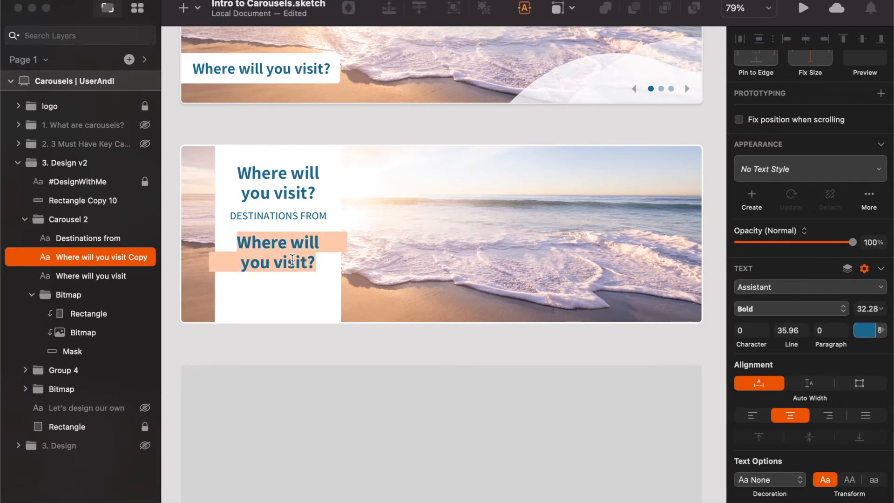
pyautogui.write('£')
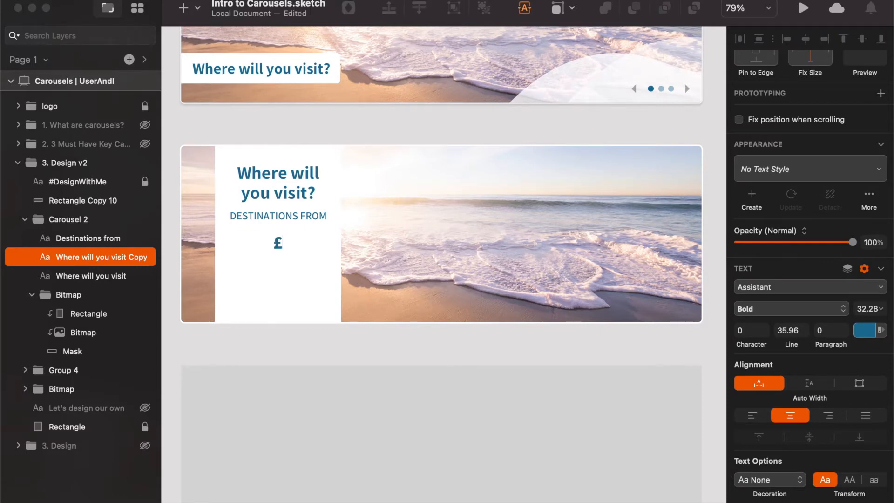
pyautogui.write('99')
pyautogui.press('Escape')
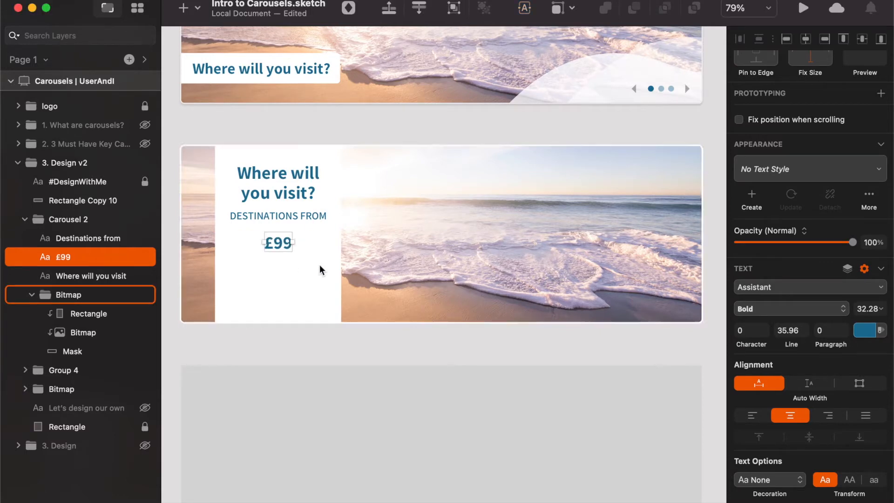
# Step: Scale the £99 text to 150% from its center
pyautogui.press('super+k')
pyautogui.hotkey('shift', 'Up')
pyautogui.hotkey('shift', 'Up')
pyautogui.hotkey('shift', 'Up')
pyautogui.hotkey('shift', 'Up')
pyautogui.hotkey('shift', 'Up')
pyautogui.press('Return')
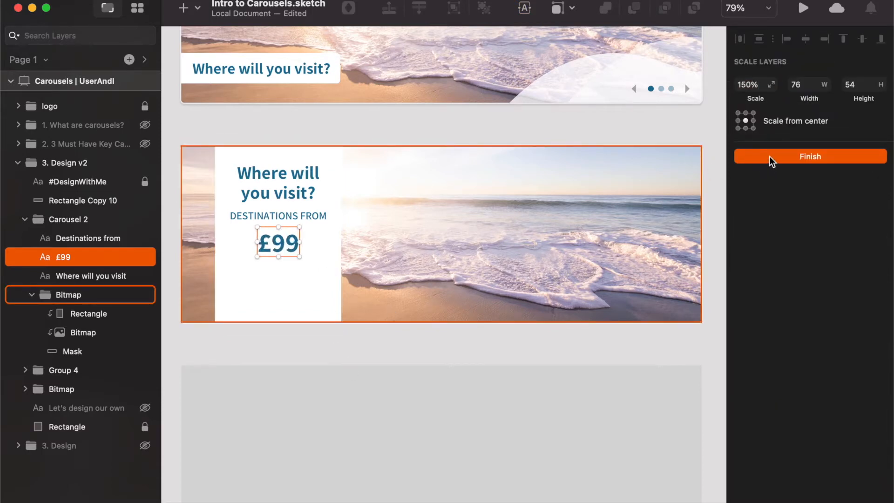
pyautogui.click(770, 160)
# Step: Shift the £99 text down in the white panel while placing the subtitle just below the title at Y 645
pyautogui.click(296, 342)
pyautogui.click(293, 244)
pyautogui.click(293, 244)
pyautogui.keyDown('shift'); pyautogui.click(289, 217); pyautogui.keyUp('shift')
pyautogui.moveTo(289, 217); pyautogui.dragTo(288, 236)
pyautogui.press('Escape')
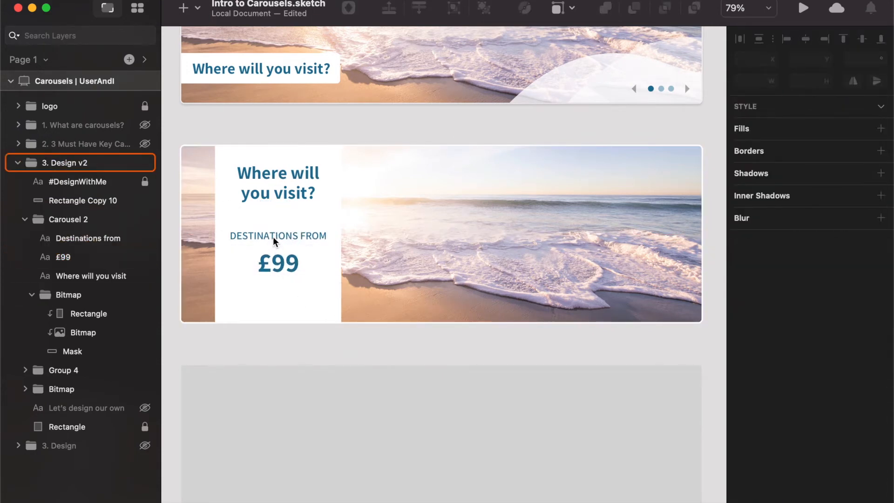
pyautogui.click(272, 237)
pyautogui.moveTo(276, 239); pyautogui.dragTo(275, 219)
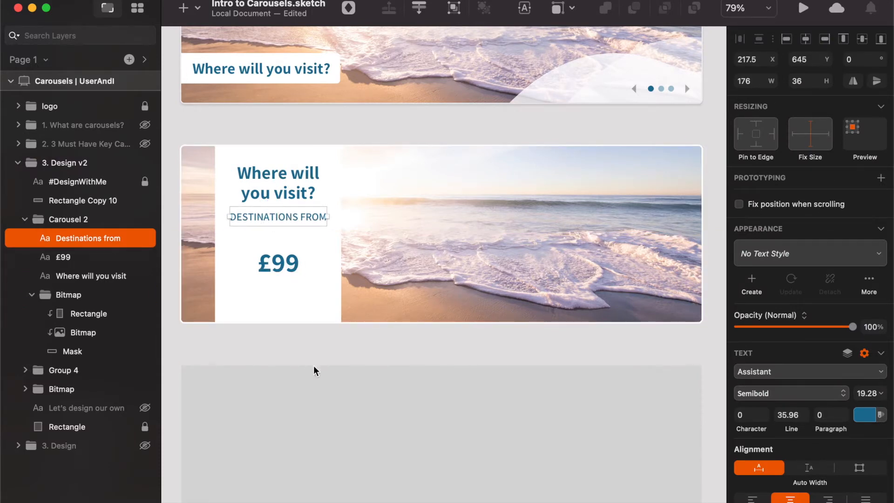
# Step: Draw a horizontal divider line about 176 wide between the subtitle and the price, with opacity 29%
pyautogui.click(311, 344)
pyautogui.press('r')
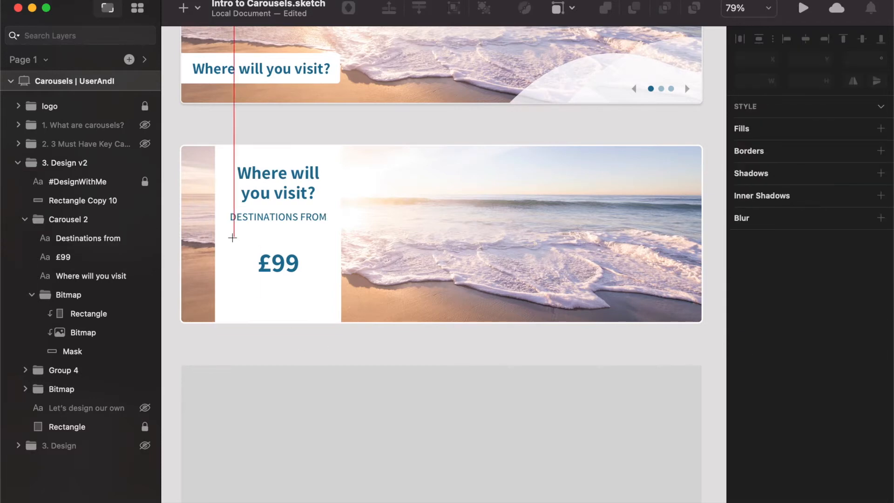
pyautogui.moveTo(229, 241); pyautogui.dragTo(328, 241)
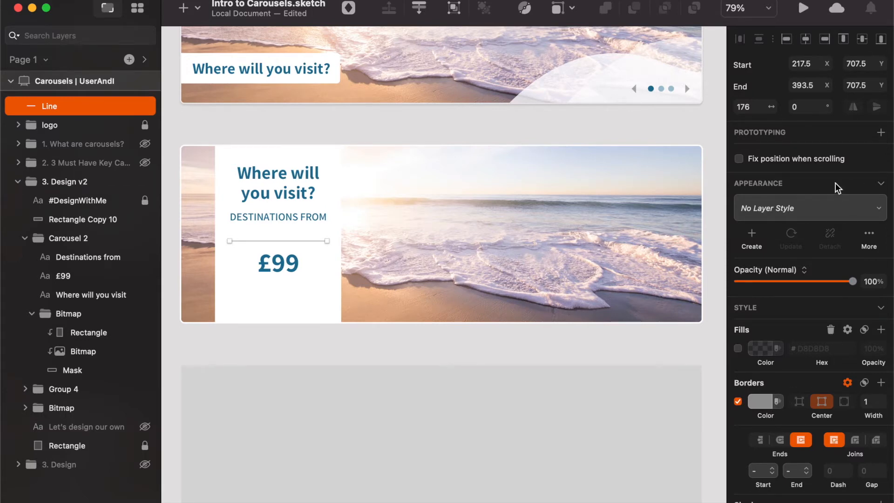
pyautogui.moveTo(852, 281); pyautogui.dragTo(771, 282)
# Step: Duplicate the divider line and position the copy just below the £99 text
pyautogui.click(279, 242)
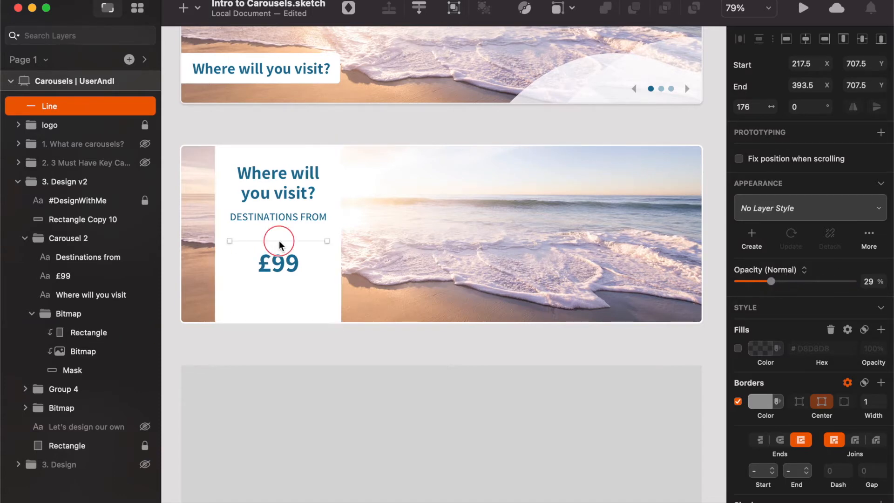
pyautogui.press('super+d')
pyautogui.hotkey('shift', 'Down')
pyautogui.hotkey('shift', 'Down')
pyautogui.hotkey('shift', 'Down')
pyautogui.hotkey('shift', 'Down')
pyautogui.hotkey('shift', 'Down')
pyautogui.hotkey('shift', 'Down')
pyautogui.hotkey('shift', 'Down')
pyautogui.hotkey('shift', 'Down')
pyautogui.press('Down')
pyautogui.press('Down')
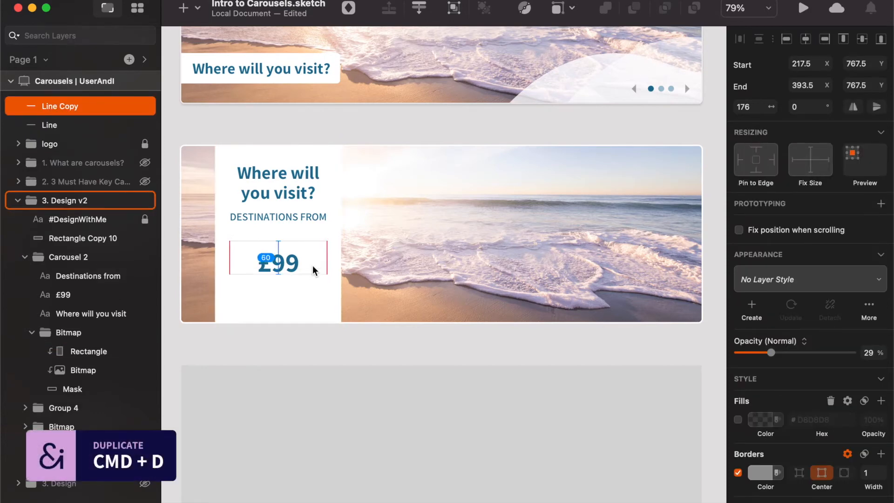
pyautogui.press('Down')
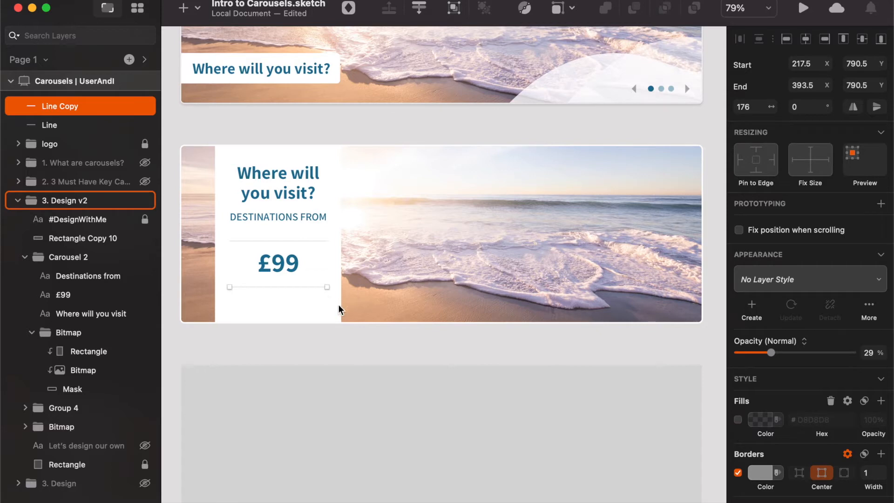
pyautogui.press('Up')
pyautogui.press('Up')
pyautogui.press('Up')
pyautogui.press('Up')
pyautogui.press('Up')
pyautogui.press('Up')
pyautogui.press('Up')
# Step: Move the £99 text and the lower line up together to even out the spacing between the two lines
pyautogui.keyDown('shift'); pyautogui.click(287, 266); pyautogui.keyUp('shift')
pyautogui.keyDown('shift'); pyautogui.click(287, 267); pyautogui.keyUp('shift')
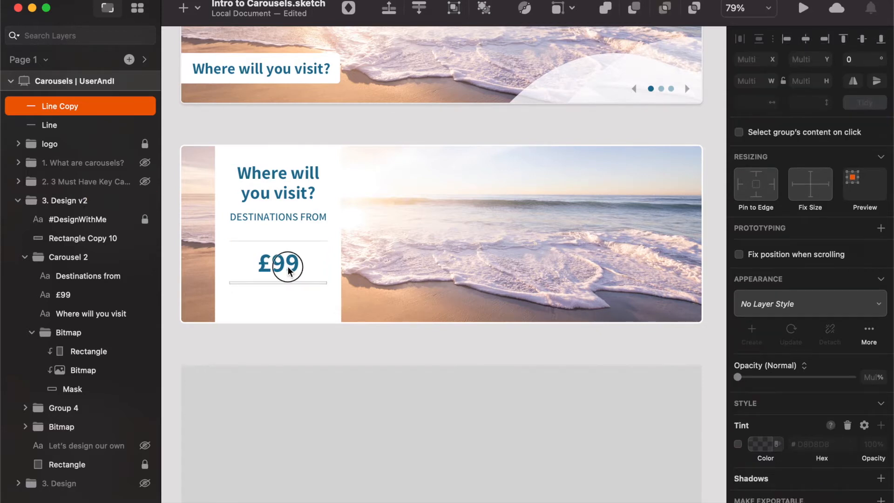
pyautogui.keyDown('super'); pyautogui.click(285, 266); pyautogui.keyUp('super')
pyautogui.keyDown('shift'); pyautogui.click(306, 282); pyautogui.keyUp('shift')
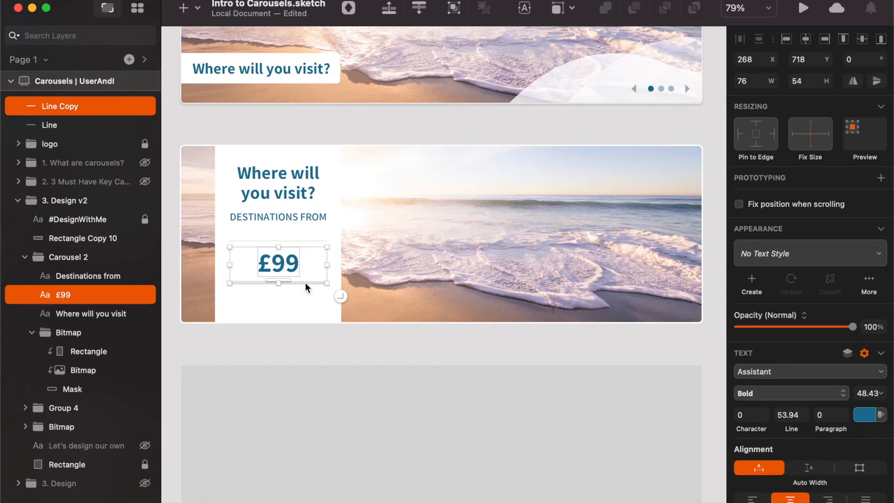
pyautogui.press('alt')
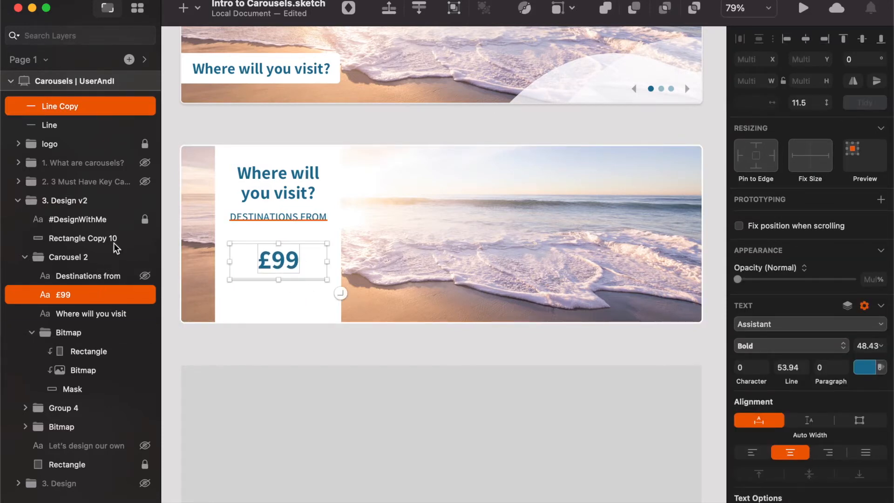
# Step: Group both divider lines with the £99 text and name the group "Price"
pyautogui.keyDown('shift'); pyautogui.click(91, 129); pyautogui.keyUp('shift')
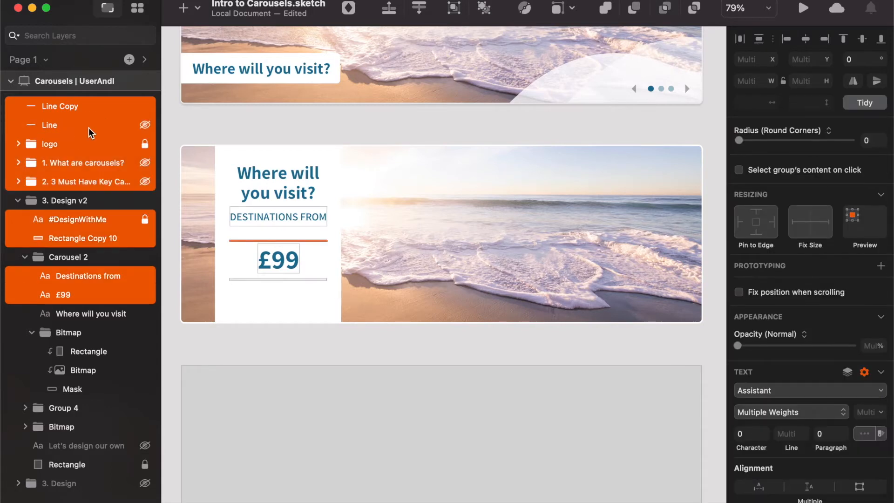
pyautogui.click(88, 127)
pyautogui.keyDown('shift'); pyautogui.click(91, 106); pyautogui.keyUp('shift')
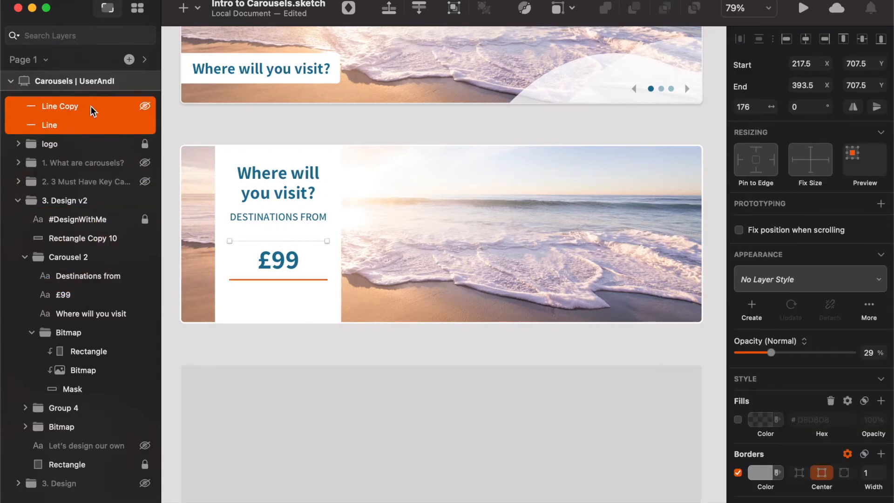
pyautogui.keyDown('super'); pyautogui.click(91, 299); pyautogui.keyUp('super')
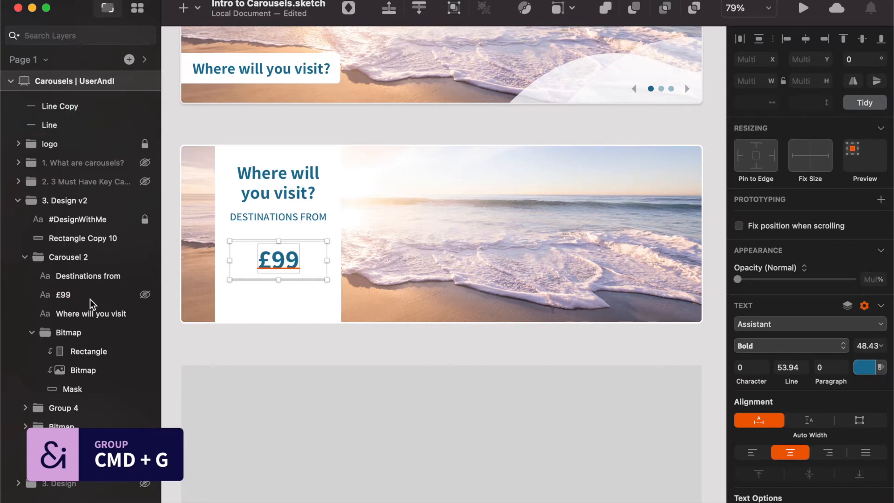
pyautogui.press('super+g')
pyautogui.doubleClick(72, 257)
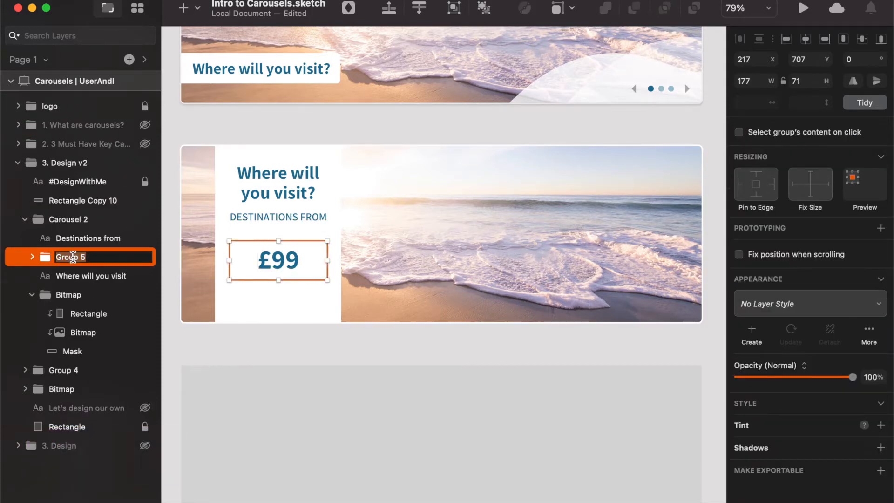
pyautogui.write('Price')
pyautogui.press('Return')
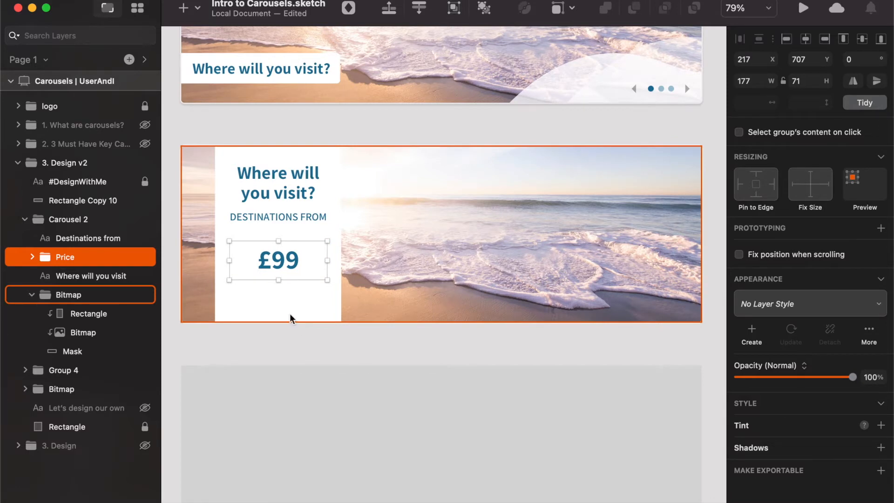
# Step: Move the Price group up to Y 697 and the title up to Y 558
pyautogui.click(438, 336)
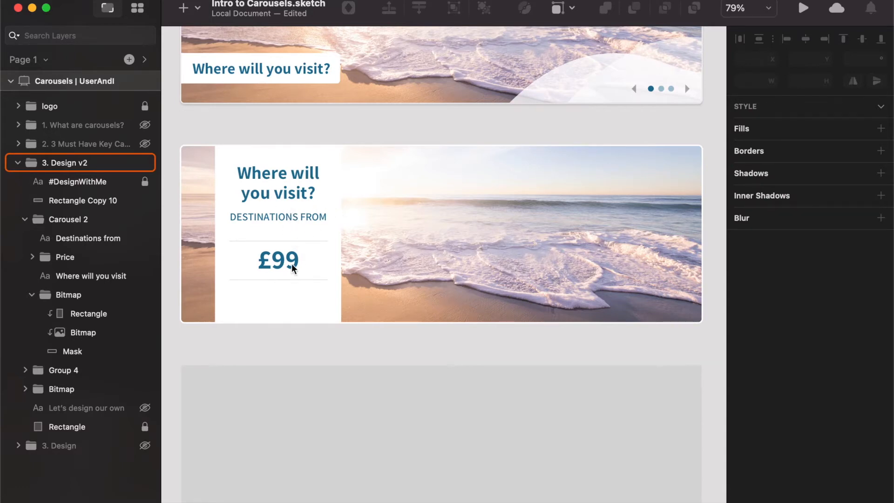
pyautogui.click(77, 258)
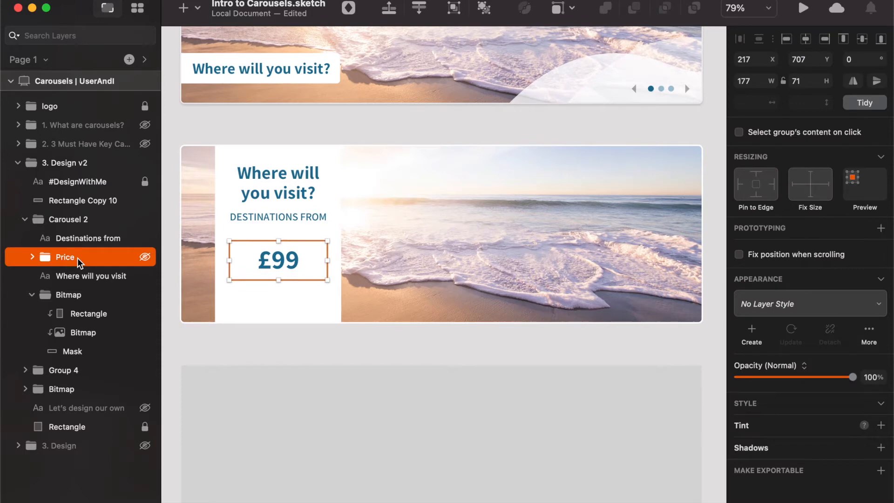
pyautogui.hotkey('shift', 'Up')
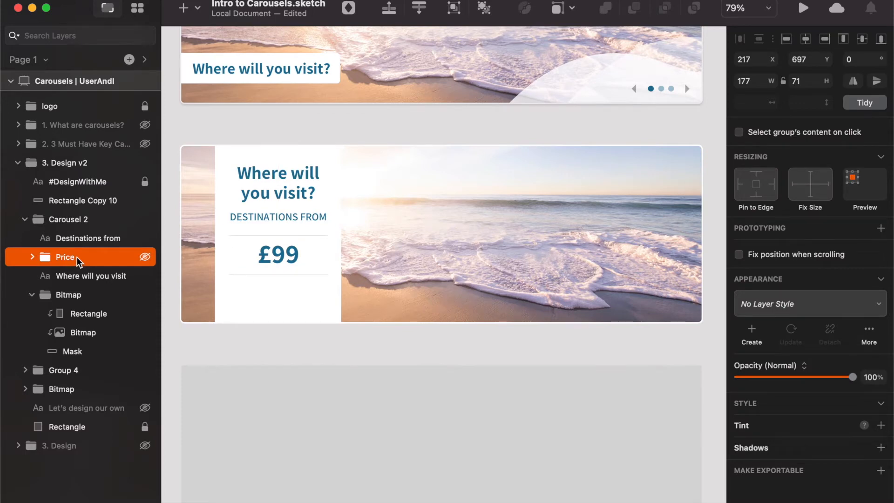
pyautogui.click(294, 214)
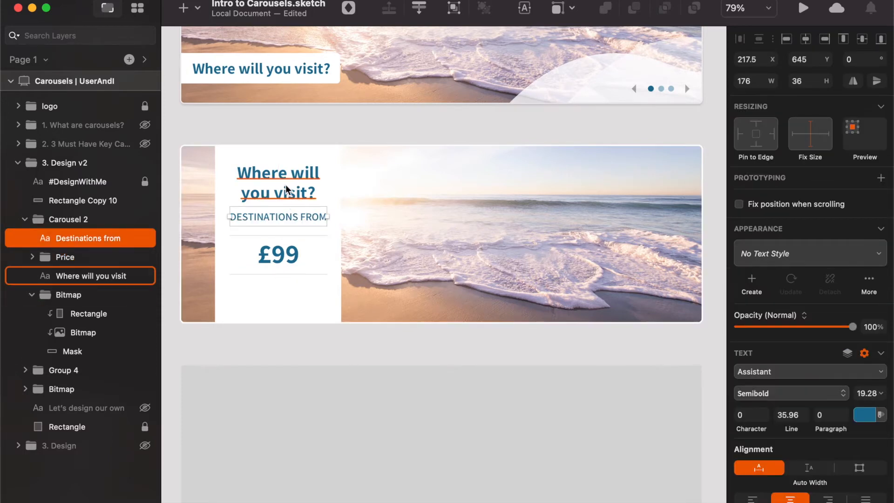
pyautogui.click(286, 183)
pyautogui.hotkey('shift', 'Up')
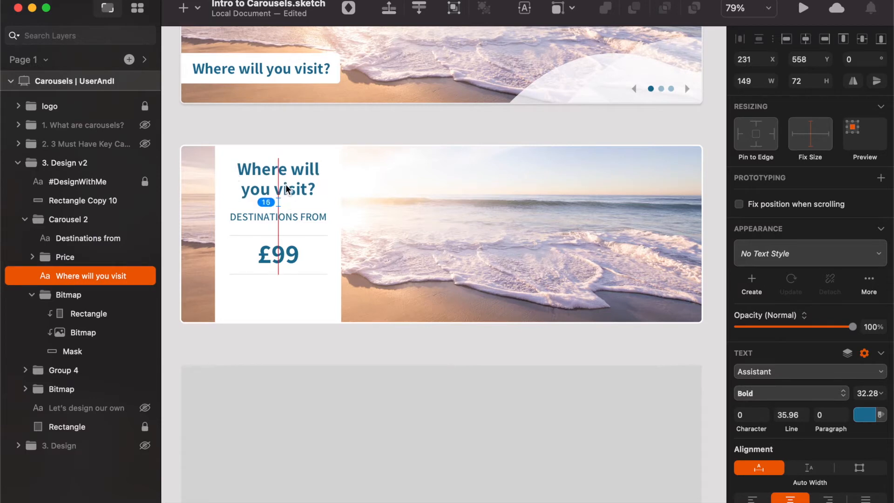
# Step: Nudge the "Destinations from" subtitle up to Y 642
pyautogui.click(304, 219)
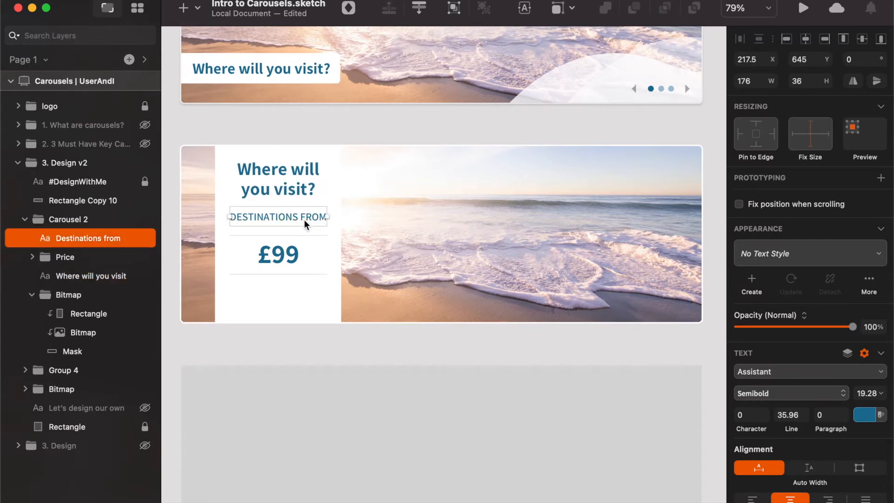
pyautogui.hotkey('shift', 'Up')
pyautogui.press('Down')
pyautogui.press('Down')
pyautogui.press('Down')
pyautogui.press('Down')
pyautogui.press('Down')
pyautogui.press('Down')
pyautogui.press('Down')
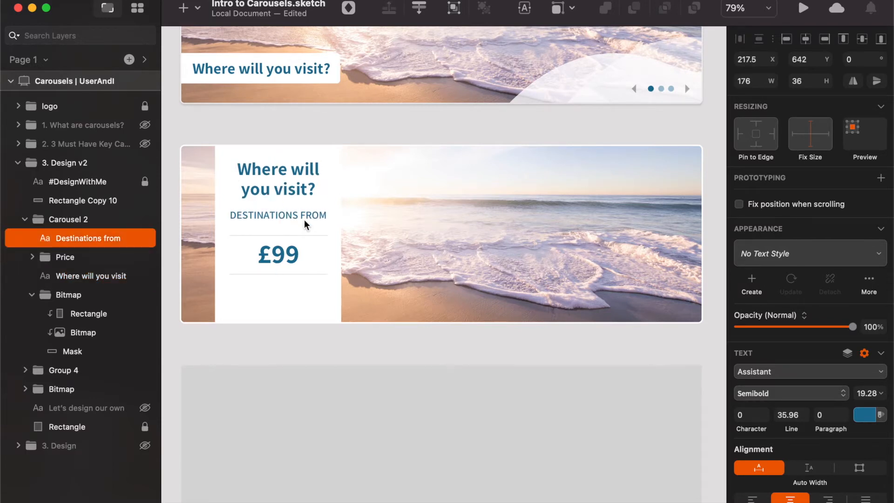
# Step: Move the Price group up so that its upper line sits closer beneath the subtitle
pyautogui.click(295, 250)
pyautogui.hotkey('shift', 'Up')
pyautogui.hotkey('shift', 'Up')
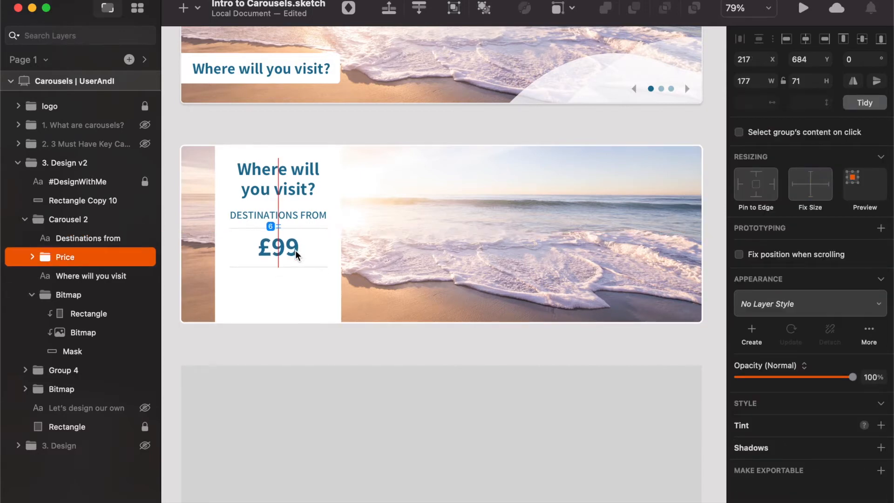
pyautogui.press('Up')
pyautogui.doubleClick(295, 250)
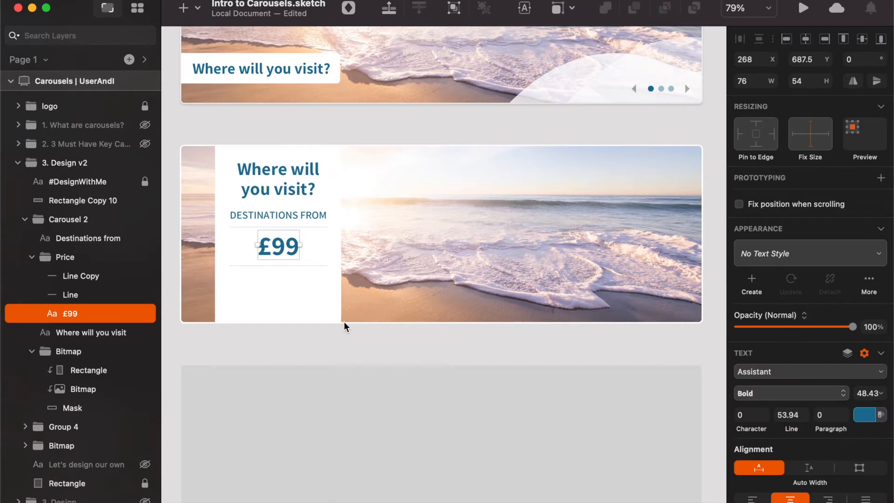
pyautogui.click(373, 335)
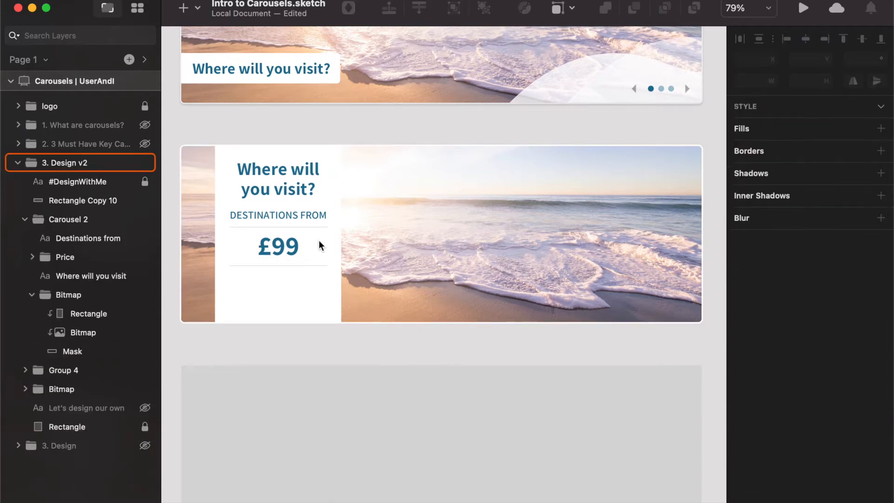
# Step: Scale the "Destinations from" subtitle down to 75% from its centre
pyautogui.click(294, 179)
pyautogui.click(298, 217)
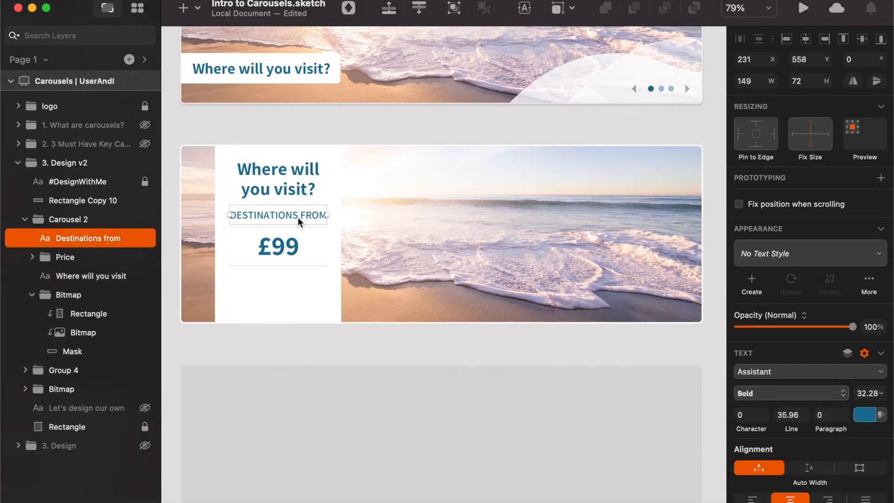
pyautogui.press('super+k')
pyautogui.write('86')
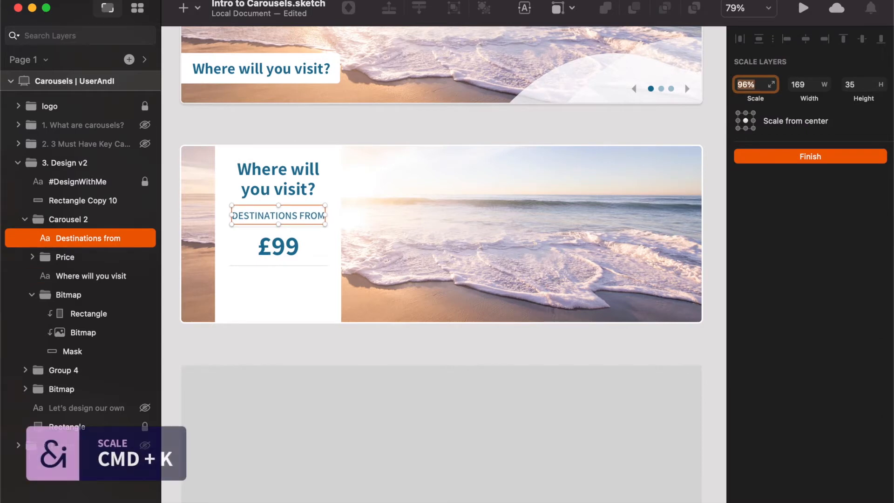
pyautogui.press('Down')
pyautogui.press('Down')
pyautogui.press('Down')
pyautogui.press('Down')
pyautogui.press('Down')
pyautogui.press('Down')
pyautogui.press('Down')
pyautogui.press('Down')
pyautogui.press('Down')
pyautogui.press('Down')
pyautogui.press('Down')
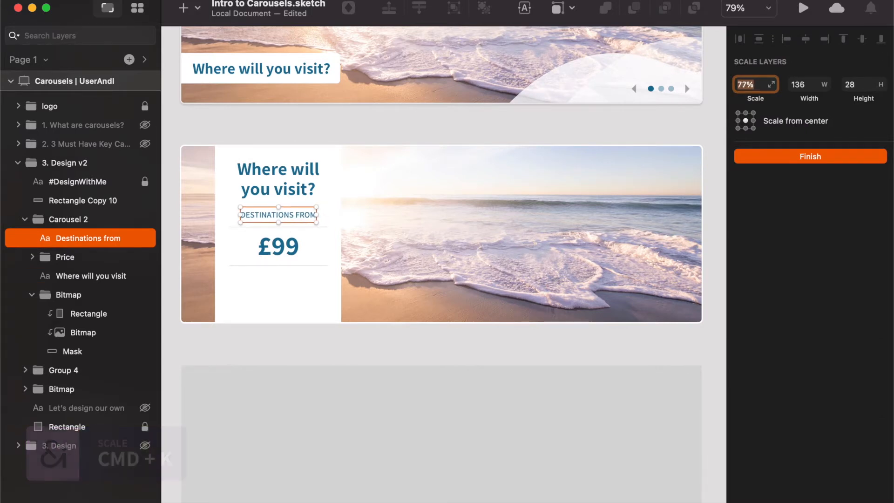
pyautogui.press('Return')
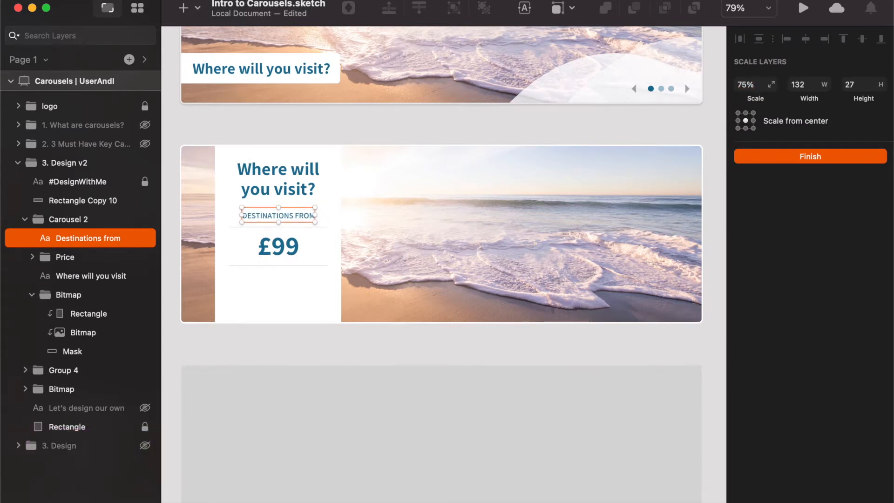
pyautogui.click(342, 347)
# Step: Try black (000000) as the text colour of the title and the £99 price
pyautogui.click(304, 216)
pyautogui.click(282, 247)
pyautogui.doubleClick(284, 252)
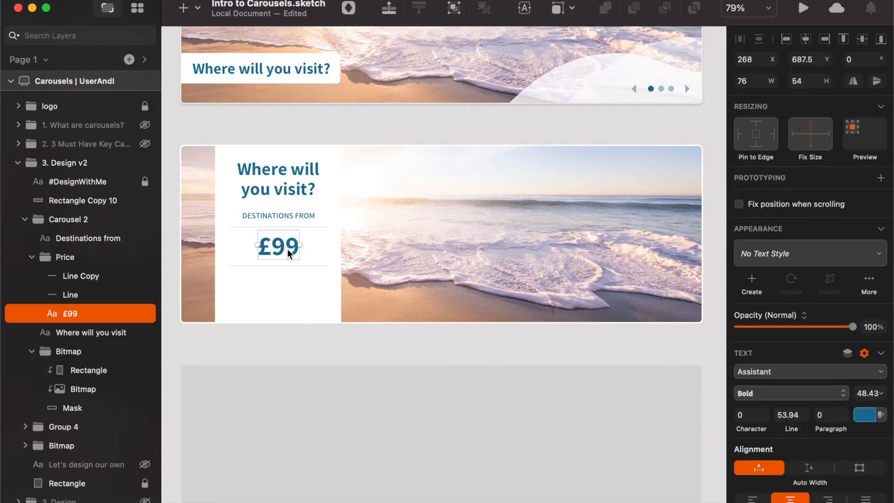
pyautogui.keyDown('shift'); pyautogui.click(295, 176); pyautogui.keyUp('shift')
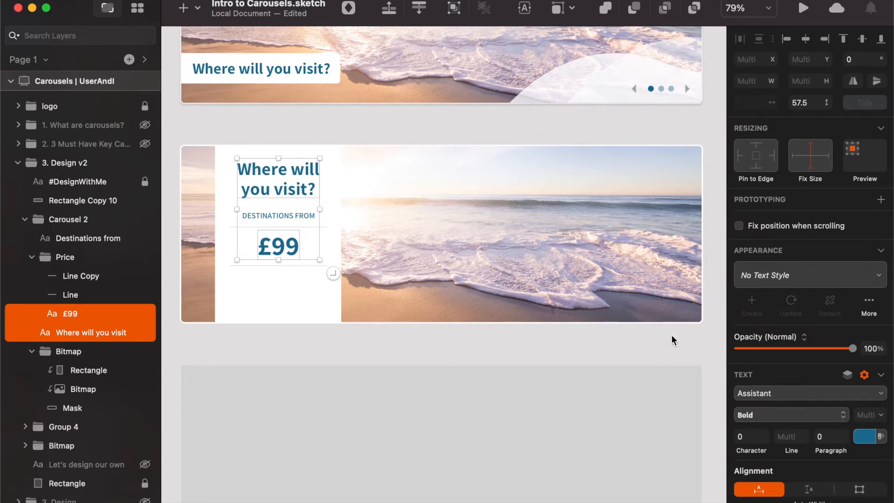
pyautogui.click(866, 438)
pyautogui.press('super+c')
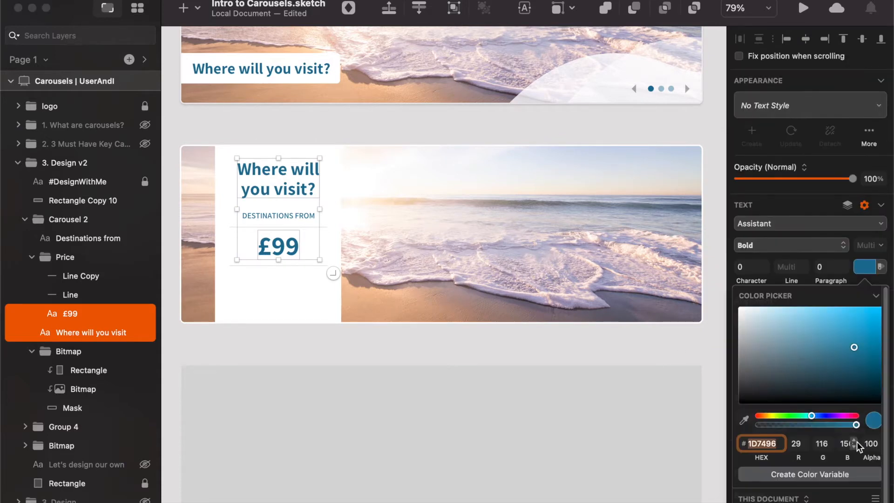
pyautogui.moveTo(762, 403); pyautogui.dragTo(729, 415)
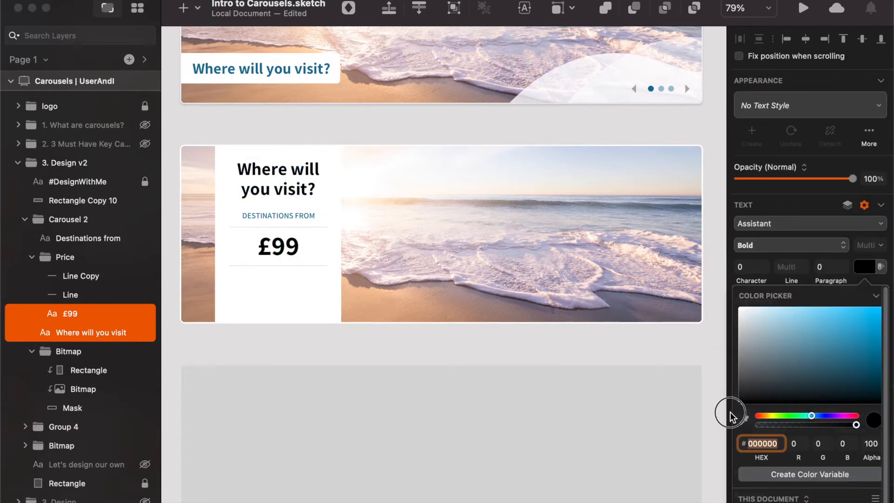
pyautogui.click(730, 411)
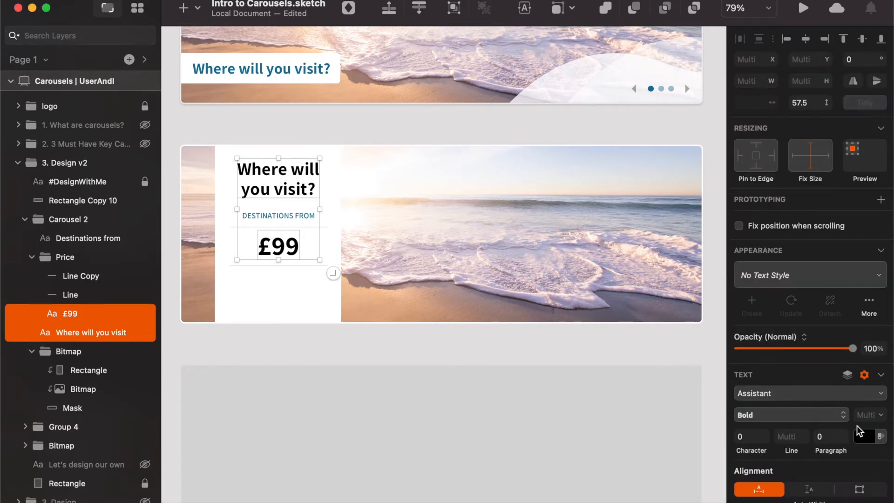
# Step: Try dark grey 333333 on the title and £99 price, and restore their blue 1D7496
pyautogui.click(861, 433)
pyautogui.moveTo(748, 378); pyautogui.dragTo(731, 387)
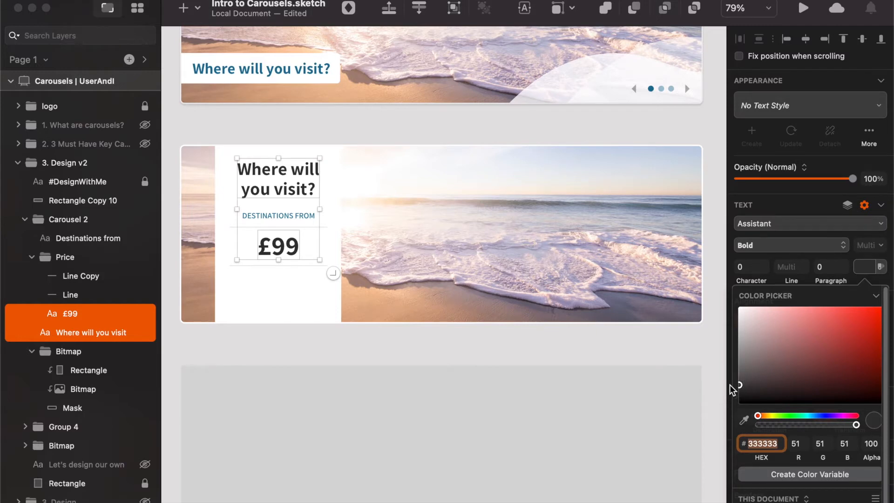
pyautogui.press('super+v')
pyautogui.press('Return')
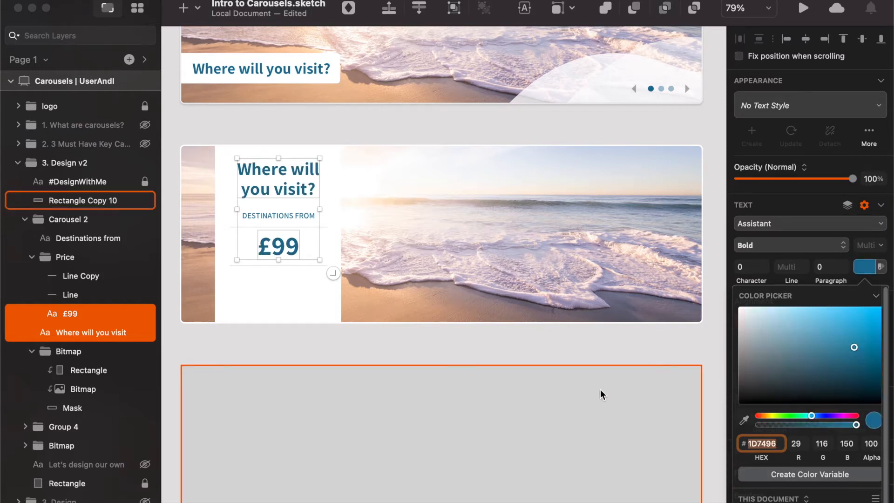
# Step: Darken the blue of the title and £99 price to 14688F
pyautogui.moveTo(811, 416); pyautogui.dragTo(811, 416)
pyautogui.click(861, 369)
pyautogui.moveTo(862, 369); pyautogui.dragTo(861, 350)
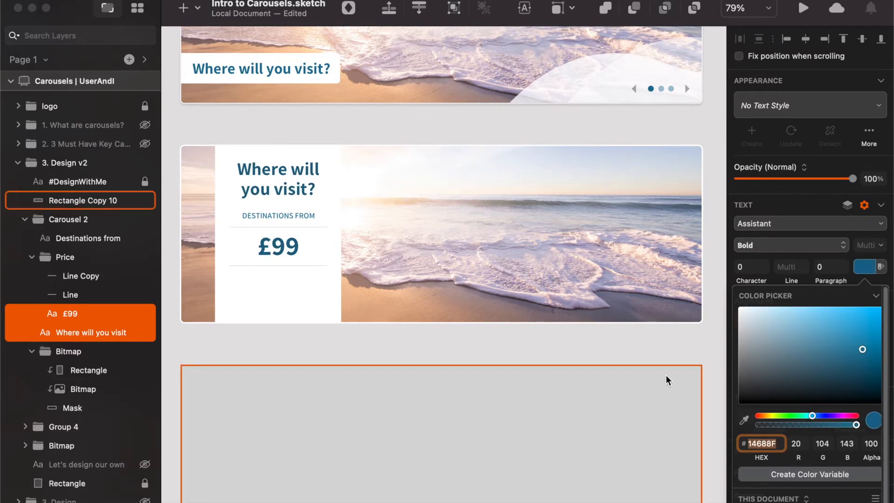
pyautogui.click(538, 355)
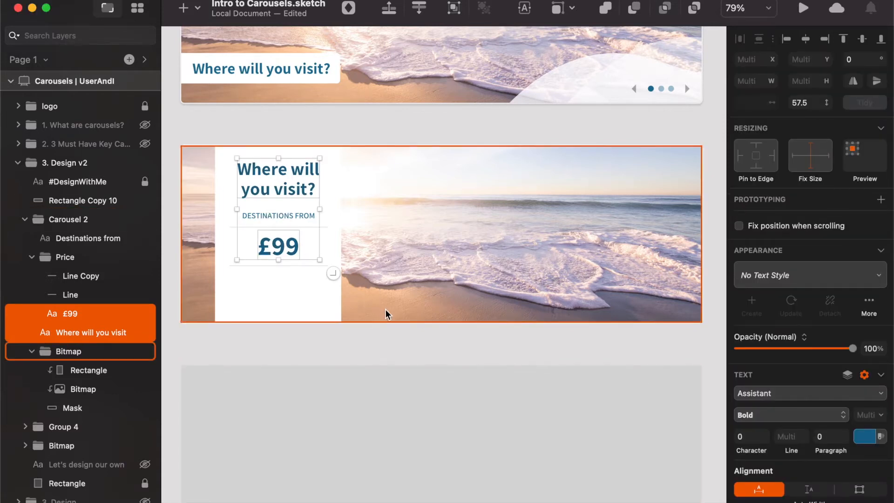
pyautogui.click(434, 348)
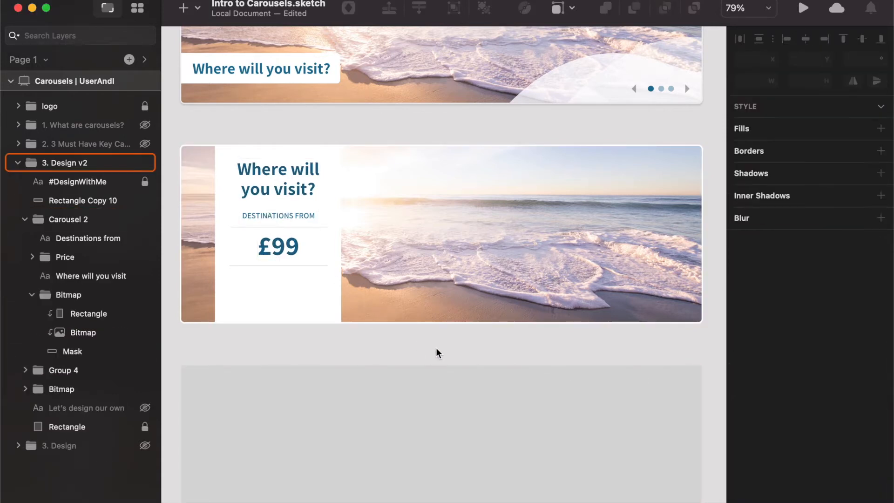
# Step: Move the "Destinations from" subtitle and the Price group up 10 px together, closer to the title
pyautogui.click(303, 214)
pyautogui.click(299, 212)
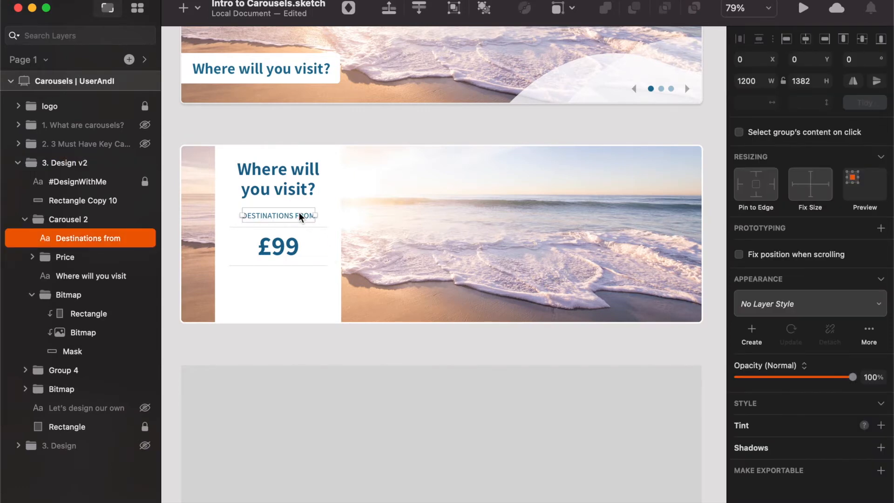
pyautogui.keyDown('shift'); pyautogui.click(297, 249); pyautogui.keyUp('shift')
pyautogui.hotkey('shift', 'Up')
pyautogui.hotkey('shift', 'Up')
pyautogui.hotkey('shift', 'Down')
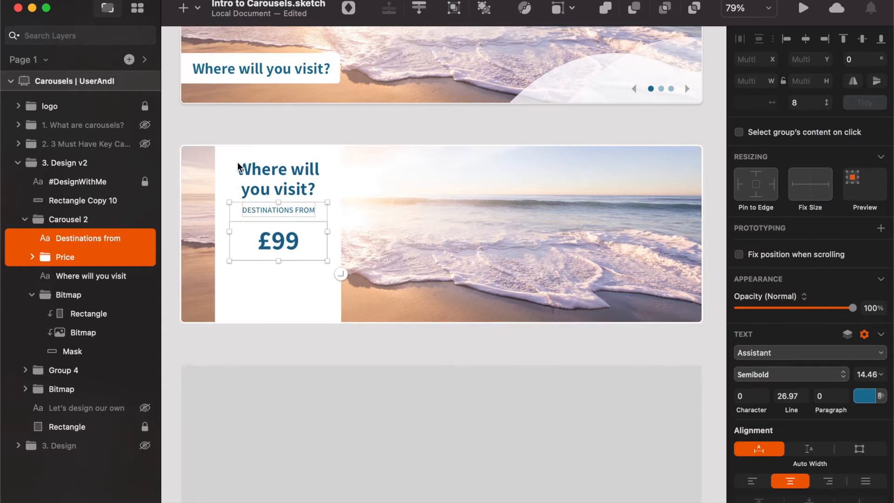
# Step: Group the title, subtitle and Price group, and name the new group "Text"
pyautogui.keyDown('shift'); pyautogui.click(304, 165); pyautogui.keyUp('shift')
pyautogui.press('super+g')
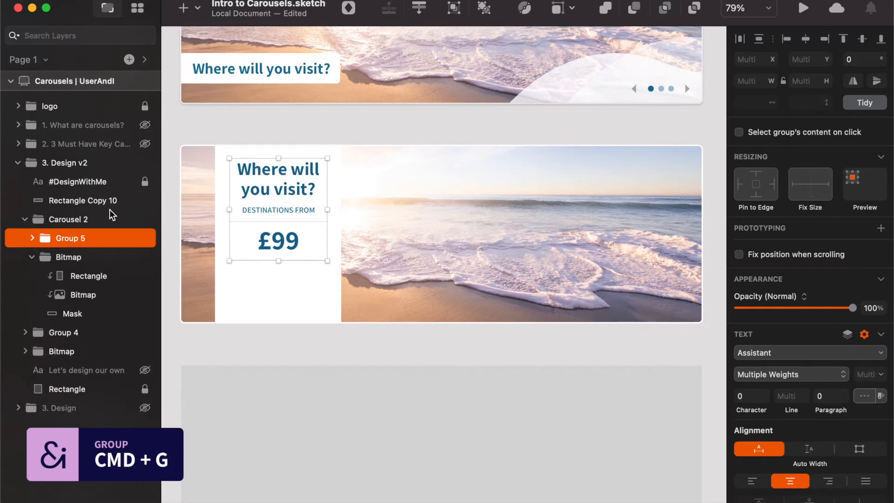
pyautogui.click(60, 244)
pyautogui.doubleClick(60, 239)
pyautogui.write('T')
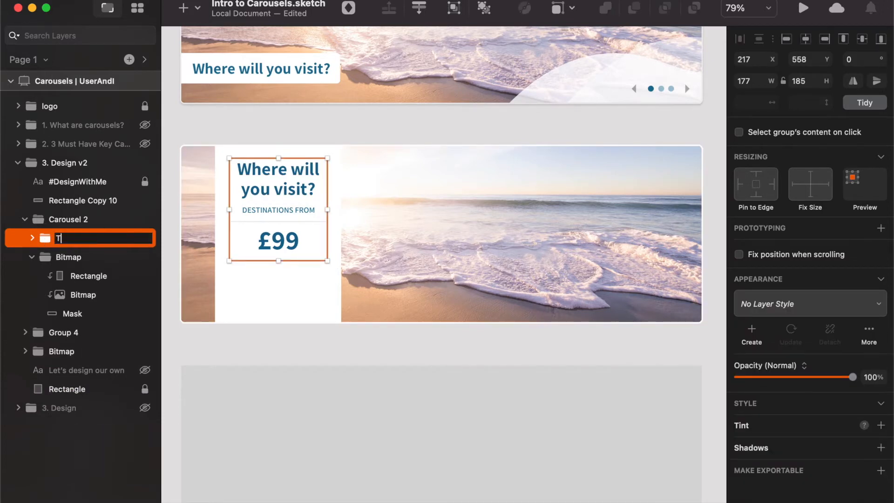
pyautogui.write('ext')
pyautogui.press('Return')
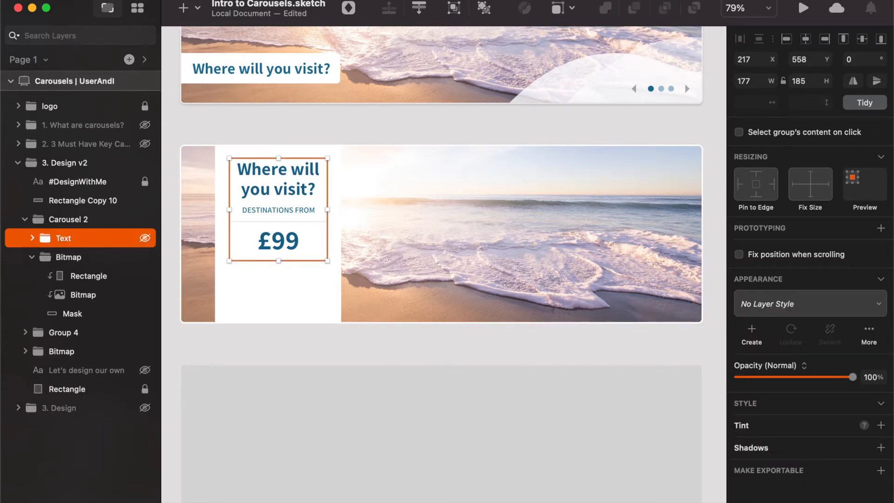
# Step: Align the white panel rectangle and the image mask to each other's vertical middle
pyautogui.click(222, 280)
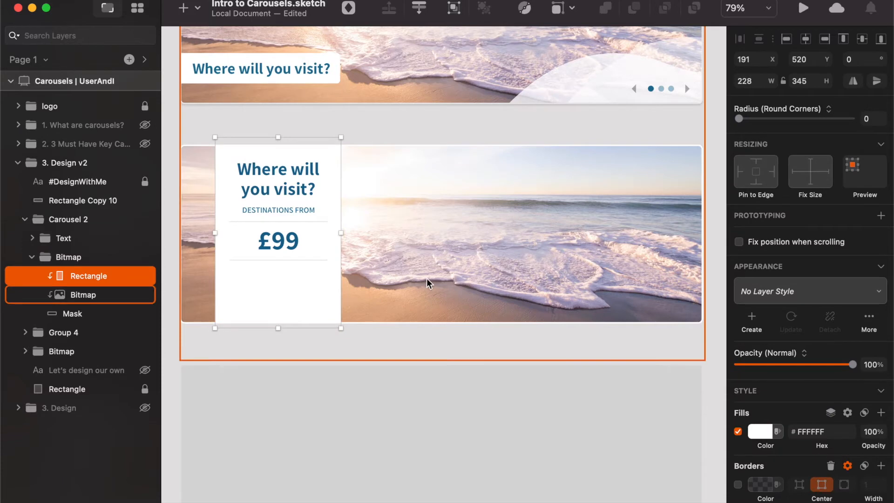
pyautogui.keyDown('super'); pyautogui.click(97, 314); pyautogui.keyUp('super')
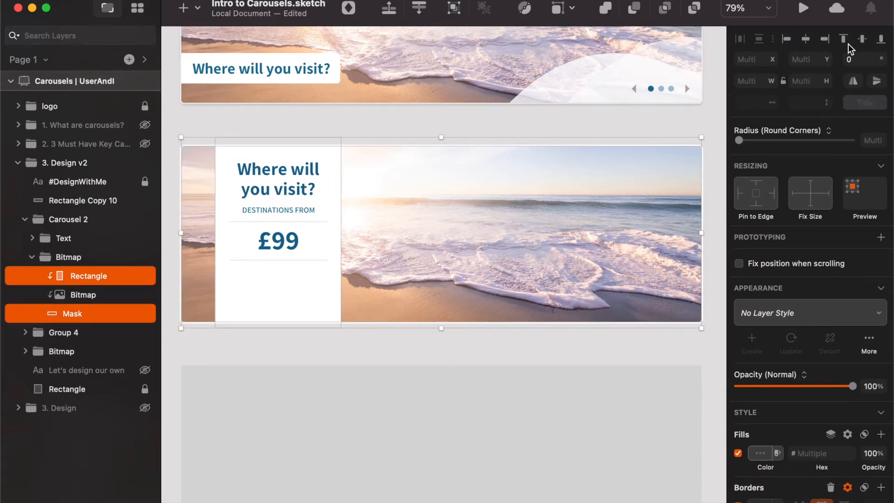
pyautogui.click(862, 40)
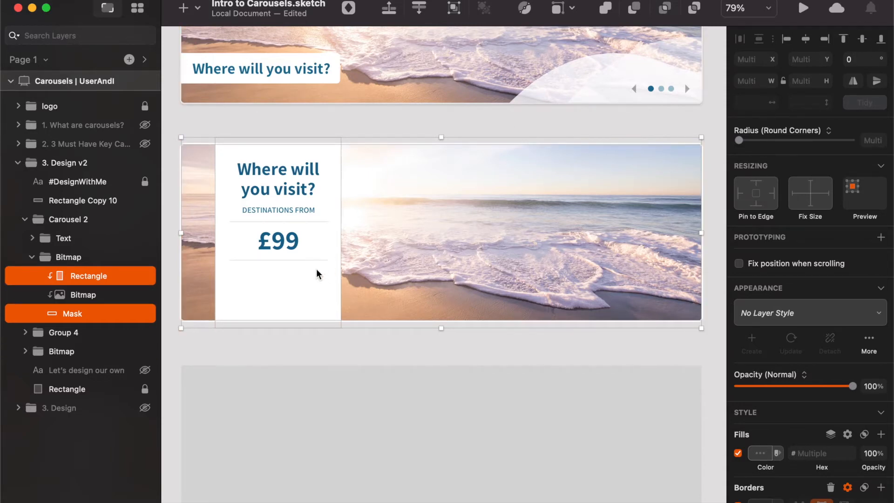
# Step: Centre the Text group vertically on the white panel rectangle
pyautogui.click(279, 247)
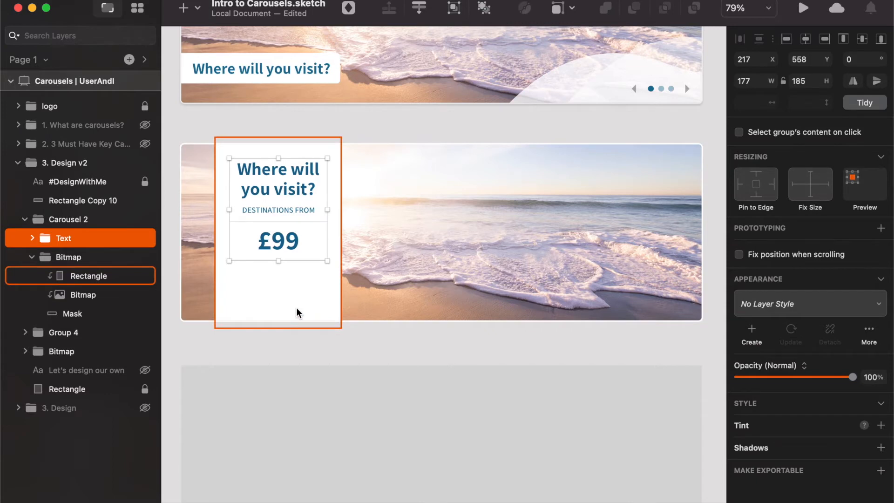
pyautogui.keyDown('shift'); pyautogui.click(302, 304); pyautogui.keyUp('shift')
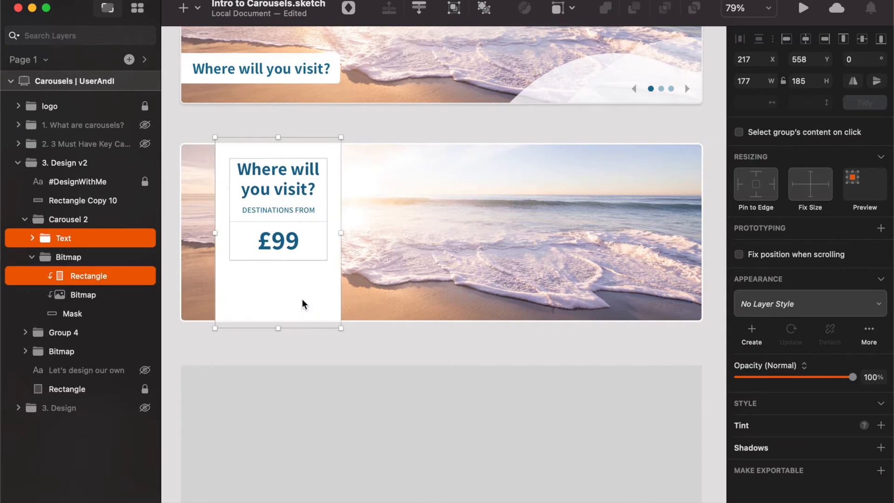
pyautogui.click(860, 40)
pyautogui.press('Escape')
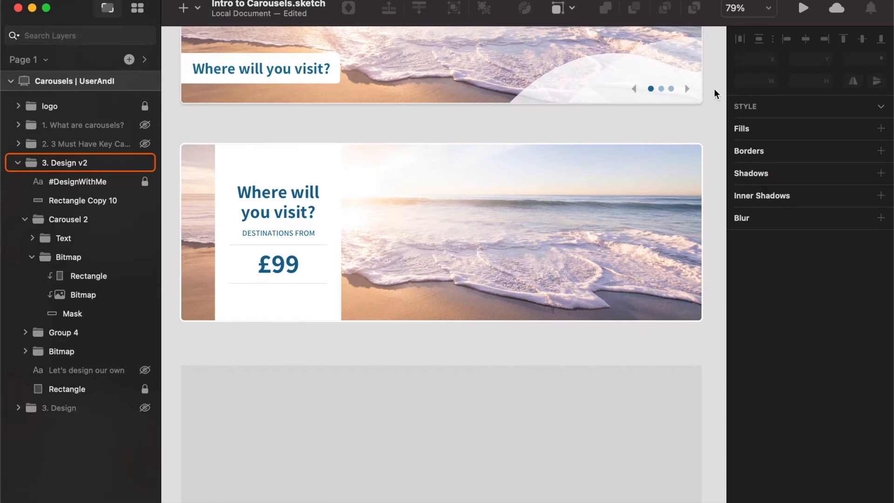
# Step: Copy the pagination dots group of the first carousel into the second carousel's Price group
pyautogui.doubleClick(670, 92)
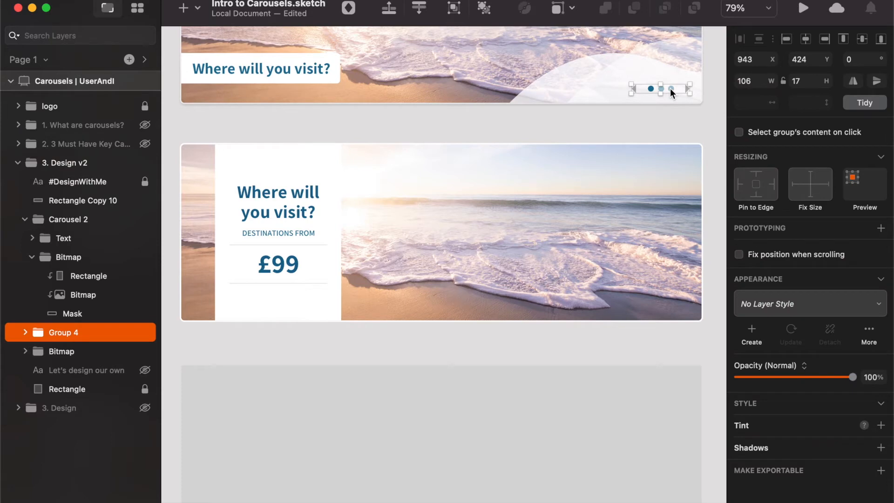
pyautogui.keyDown('super'); pyautogui.click(284, 269); pyautogui.keyUp('super')
pyautogui.press('super+v')
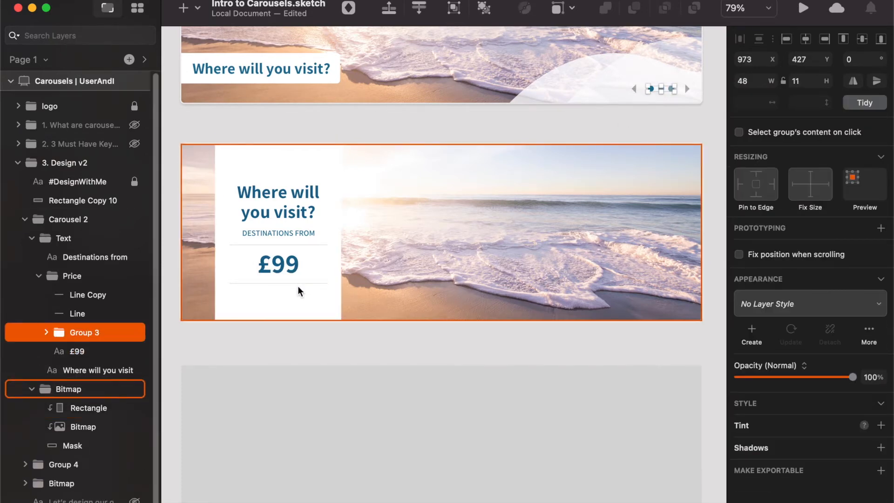
# Step: Move the copied pagination dots onto the white panel, centred beneath the lower divider line at X 282, Y 805
pyautogui.hotkey('shift', 'Down')
pyautogui.hotkey('shift', 'Down')
pyautogui.hotkey('shift', 'Down')
pyautogui.hotkey('shift', 'Down')
pyautogui.hotkey('shift', 'Down')
pyautogui.hotkey('shift', 'Down')
pyautogui.hotkey('shift', 'Down')
pyautogui.hotkey('shift', 'Down')
pyautogui.hotkey('shift', 'Down')
pyautogui.hotkey('shift', 'Down')
pyautogui.hotkey('shift', 'Down')
pyautogui.hotkey('shift', 'Down')
pyautogui.hotkey('shift', 'Down')
pyautogui.hotkey('shift', 'Down')
pyautogui.hotkey('shift', 'Down')
pyautogui.hotkey('shift', 'Down')
pyautogui.hotkey('shift', 'Down')
pyautogui.hotkey('shift', 'Down')
pyautogui.hotkey('shift', 'Down')
pyautogui.hotkey('shift', 'Down')
pyautogui.hotkey('shift', 'Down')
pyautogui.hotkey('shift', 'Down')
pyautogui.hotkey('shift', 'Down')
pyautogui.hotkey('shift', 'Down')
pyautogui.hotkey('shift', 'Down')
pyautogui.hotkey('shift', 'Down')
pyautogui.hotkey('shift', 'Down')
pyautogui.hotkey('shift', 'Down')
pyautogui.hotkey('shift', 'Down')
pyautogui.hotkey('shift', 'Down')
pyautogui.hotkey('shift', 'Down')
pyautogui.hotkey('shift', 'Down')
pyautogui.hotkey('shift', 'Down')
pyautogui.hotkey('shift', 'Down')
pyautogui.hotkey('shift', 'Down')
pyautogui.hotkey('shift', 'Down')
pyautogui.hotkey('shift', 'Down')
pyautogui.hotkey('shift', 'Down')
pyautogui.hotkey('shift', 'Down')
pyautogui.click(650, 216)
pyautogui.moveTo(650, 216); pyautogui.dragTo(269, 301)
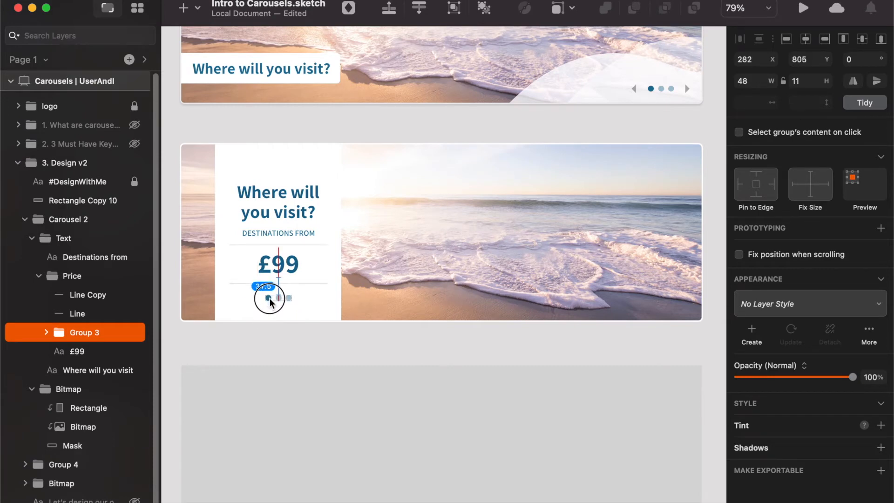
pyautogui.click(464, 337)
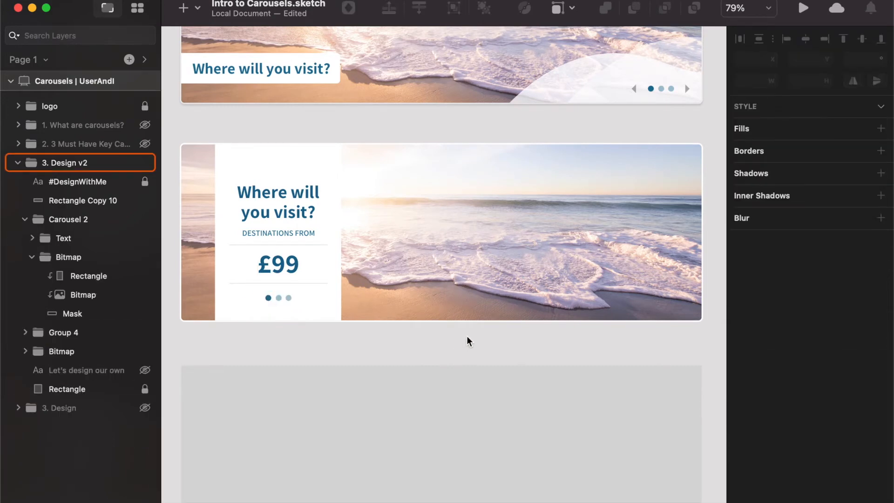
pyautogui.click(558, 226)
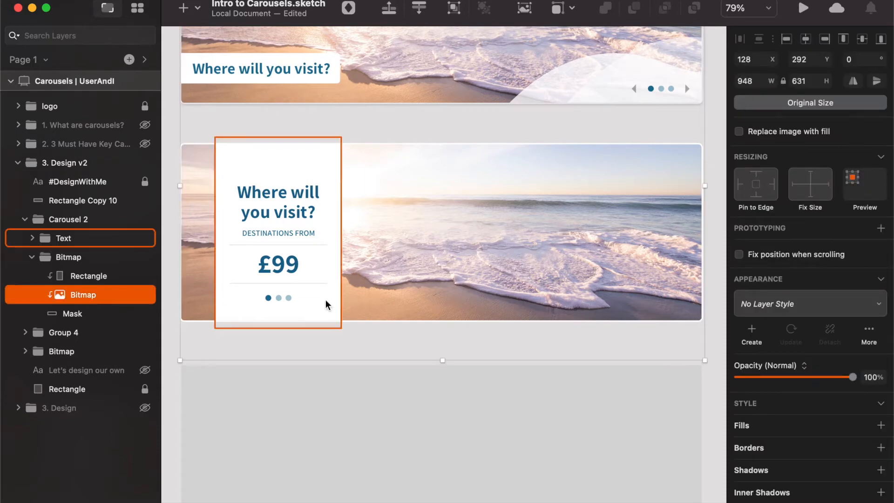
pyautogui.click(436, 340)
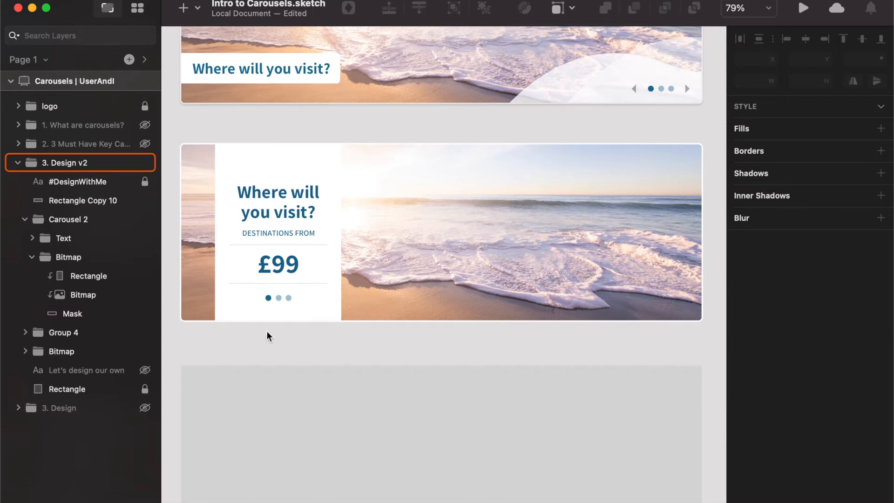
# Step: Recolour the three pagination dots on the second carousel's white panel to brown, hex 96691D
pyautogui.click(283, 297)
pyautogui.doubleClick(283, 297)
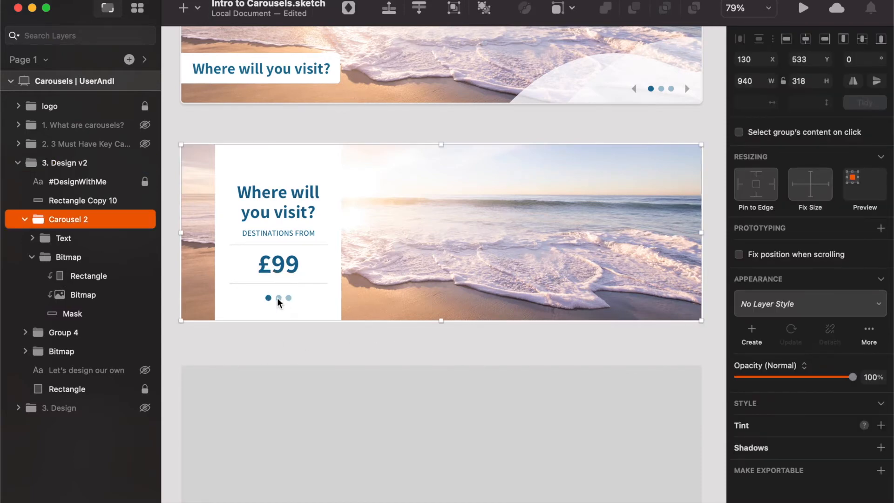
pyautogui.doubleClick(278, 298)
pyautogui.doubleClick(268, 295)
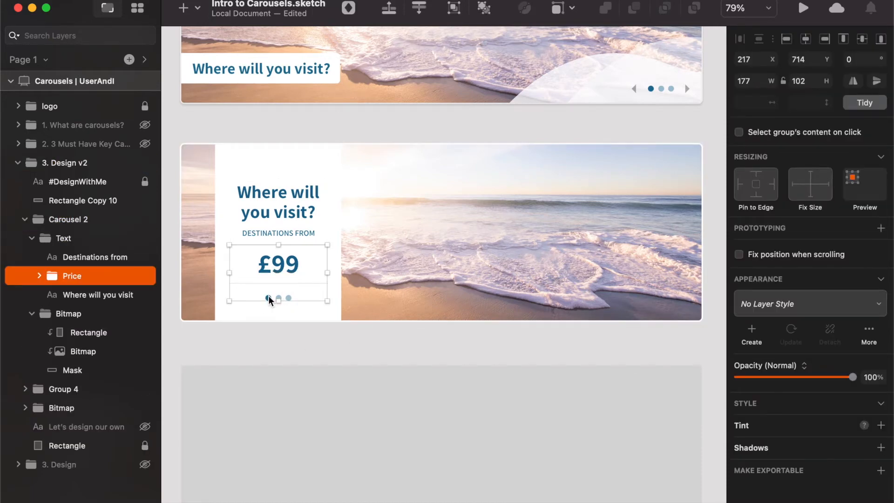
pyautogui.doubleClick(268, 295)
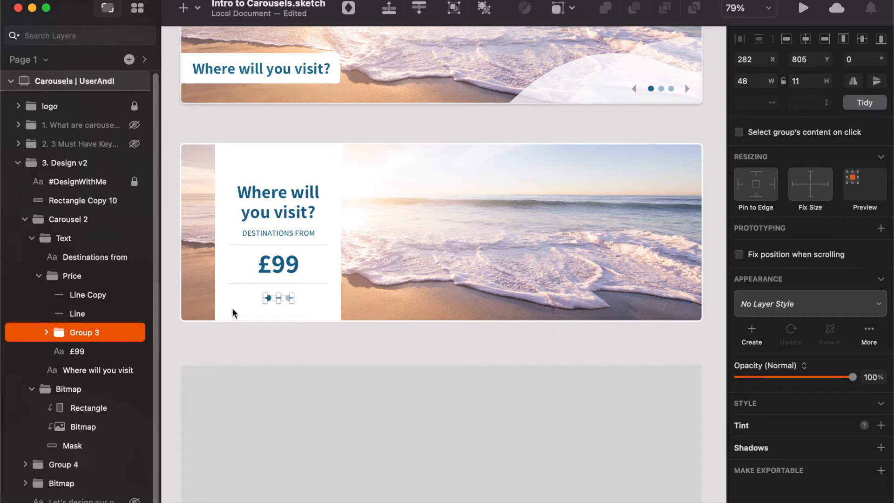
pyautogui.click(48, 332)
pyautogui.click(79, 351)
pyautogui.keyDown('shift'); pyautogui.click(89, 388); pyautogui.keyUp('shift')
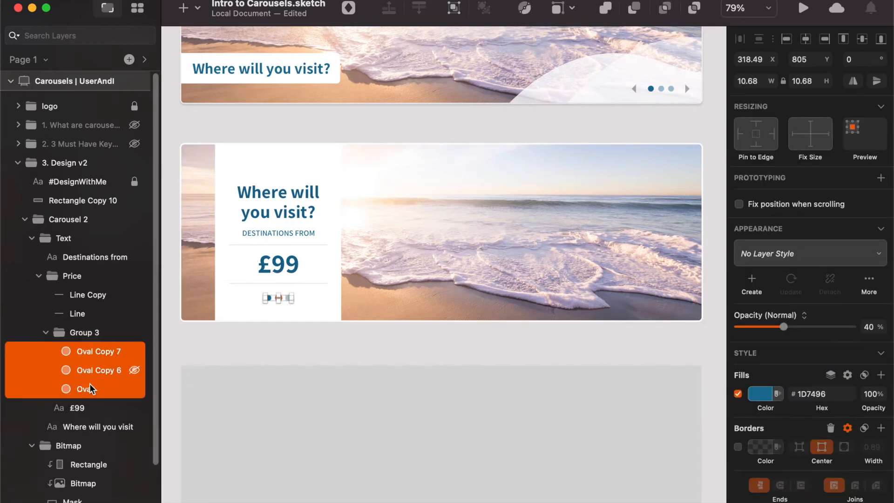
pyautogui.click(753, 412)
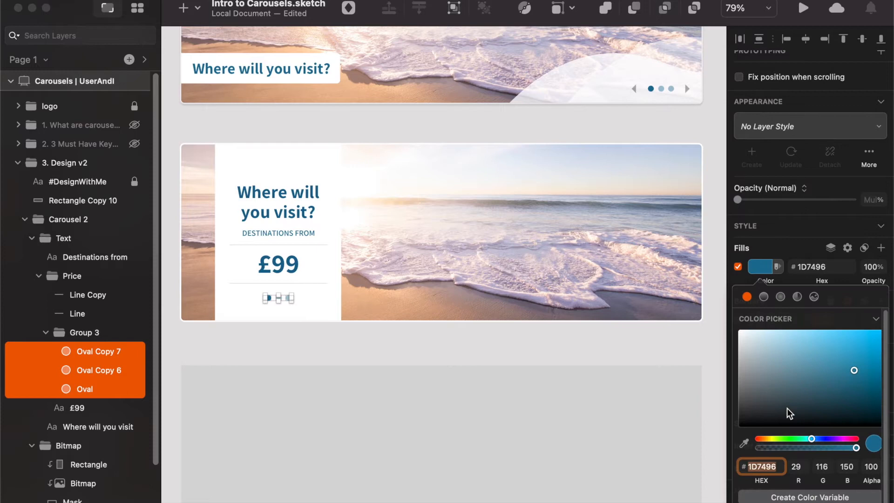
pyautogui.moveTo(836, 440); pyautogui.dragTo(768, 439)
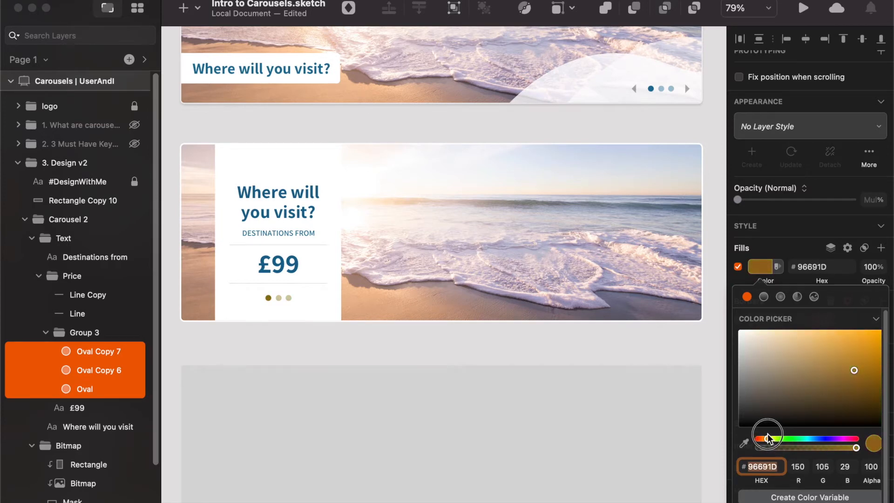
pyautogui.click(497, 351)
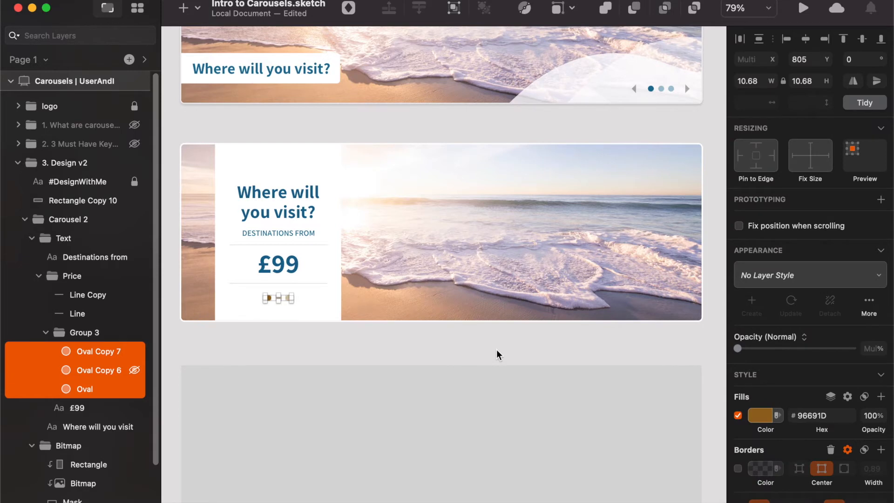
pyautogui.keyDown('super'); pyautogui.click(536, 234); pyautogui.keyUp('super')
pyautogui.click(543, 348)
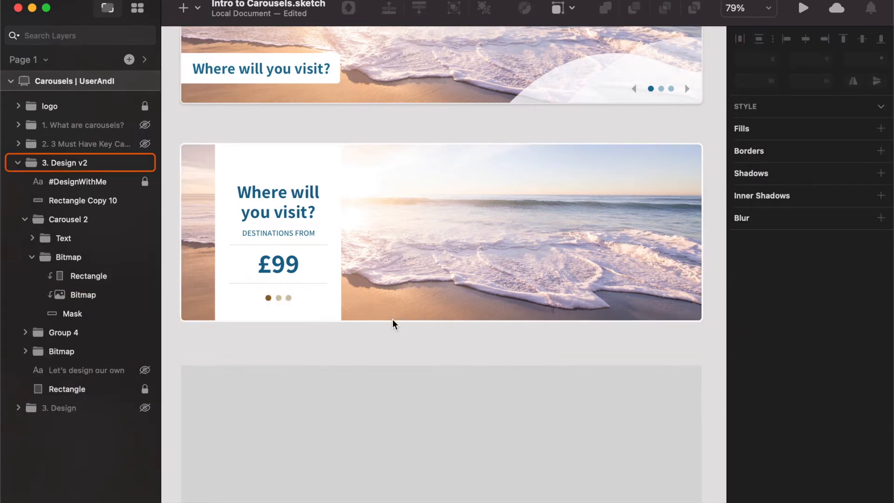
# Step: Centre the second carousel's Text group vertically on the white panel rectangle
pyautogui.click(281, 297)
pyautogui.doubleClick(281, 296)
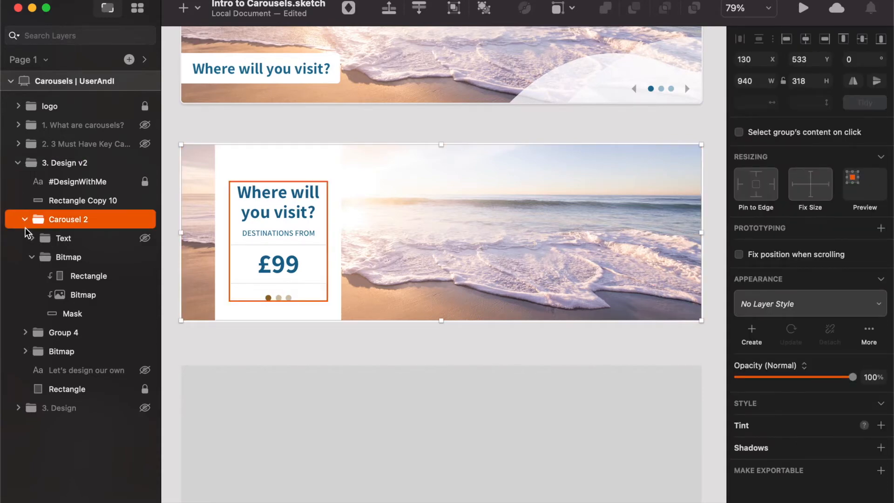
pyautogui.click(33, 253)
pyautogui.click(54, 239)
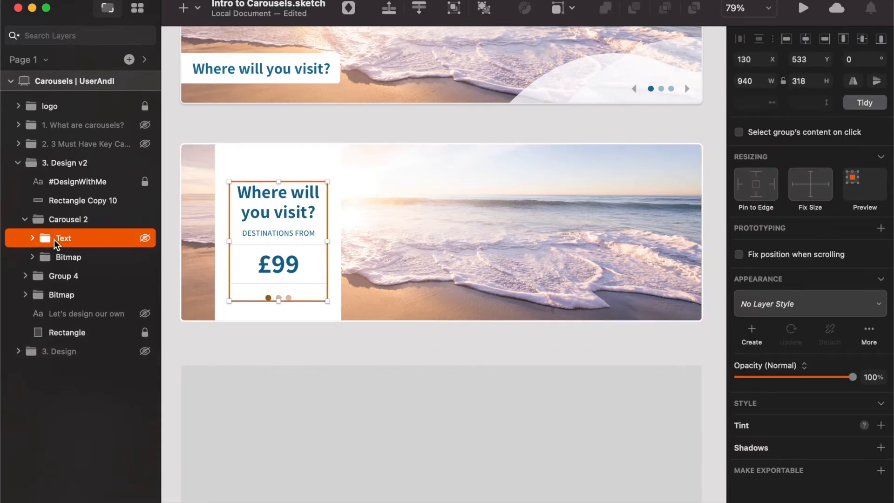
pyautogui.keyDown('shift'); pyautogui.click(278, 316); pyautogui.keyUp('shift')
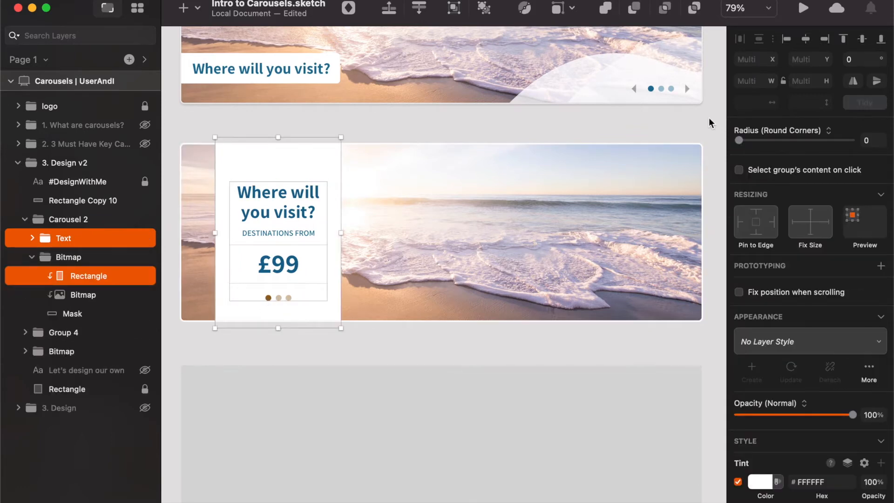
pyautogui.click(862, 39)
pyautogui.click(515, 354)
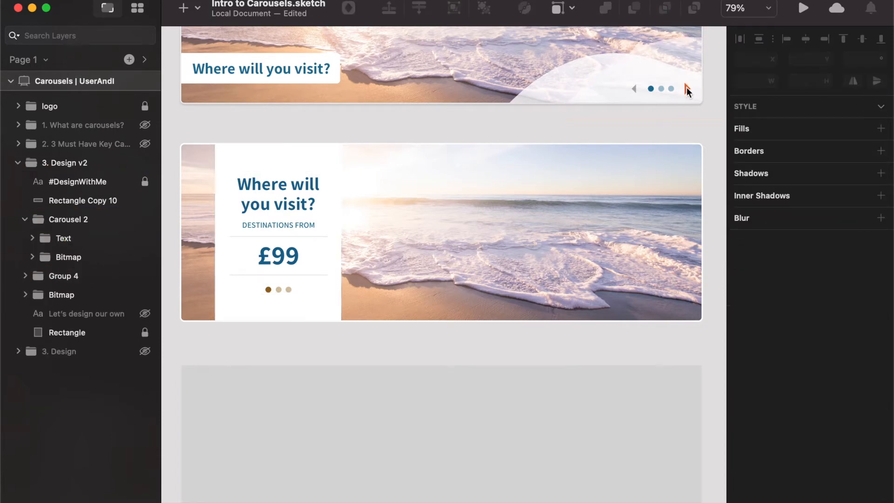
# Step: Draw a 118 × 118 square over the sea in the second carousel's image, at X 729, Y 644
pyautogui.click(577, 234)
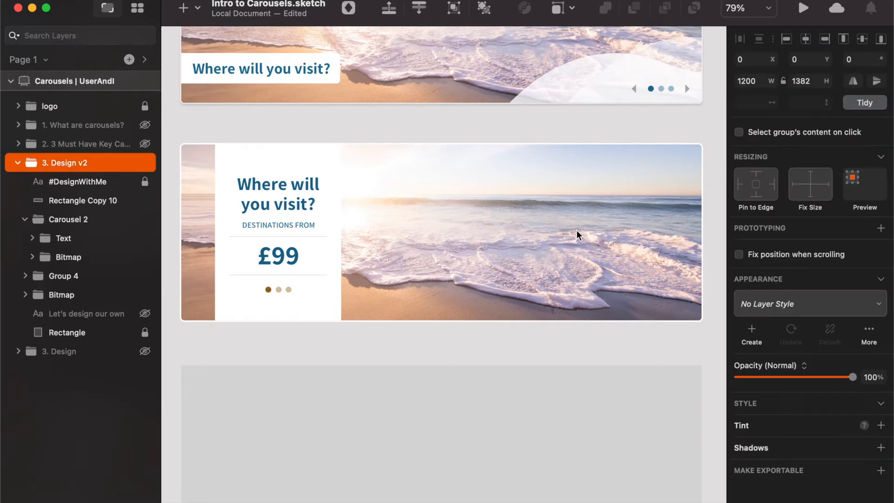
pyautogui.press('r')
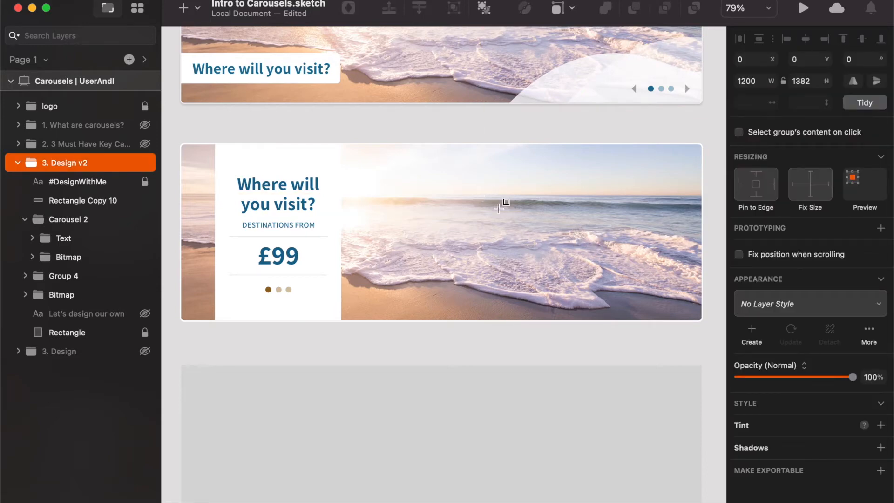
pyautogui.moveTo(499, 226); pyautogui.dragTo(564, 292)
pyautogui.moveTo(519, 243)
pyautogui.mouseDown()
pyautogui.moveTo(519, 226)
pyautogui.moveTo(537, 244)
pyautogui.mouseUp()
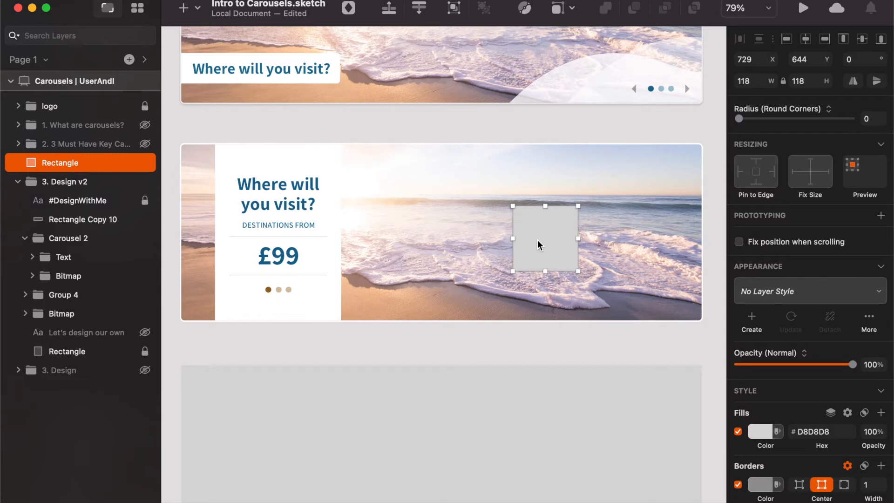
pyautogui.moveTo(543, 149); pyautogui.dragTo(547, 333)
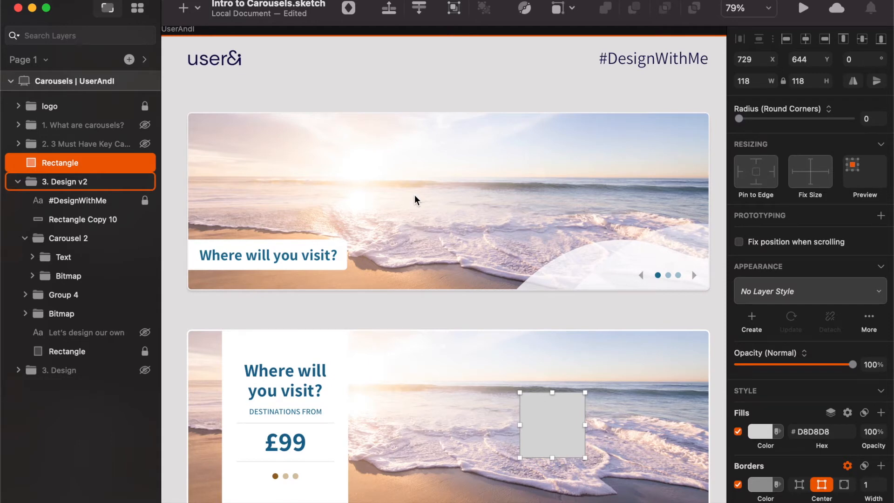
pyautogui.moveTo(525, 390); pyautogui.dragTo(514, 205)
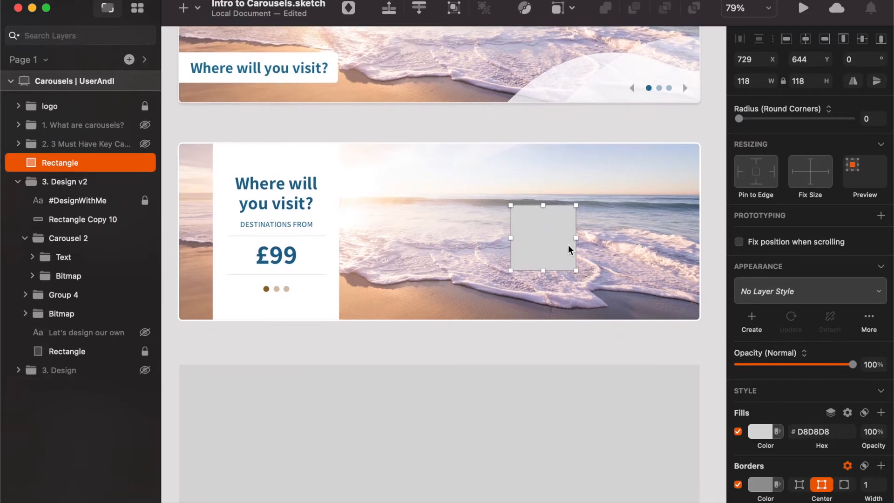
# Step: Delete the square's upper-left corner point to turn it into a right-angled triangle
pyautogui.click(582, 275)
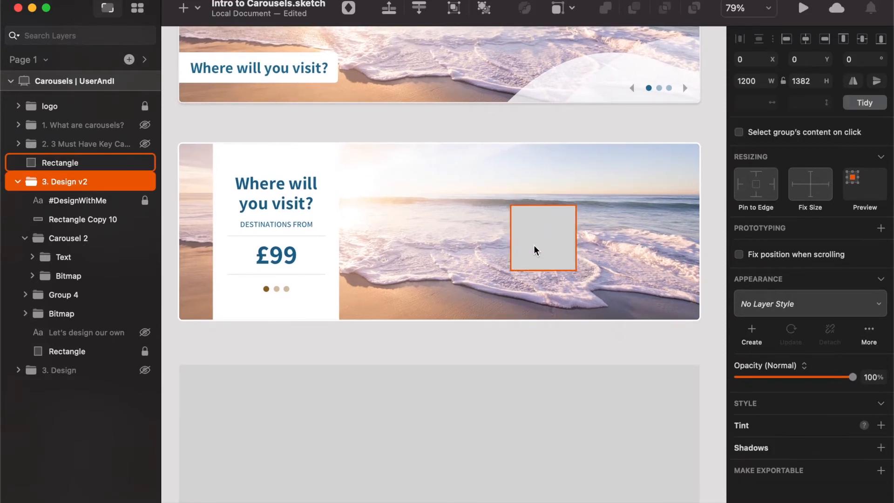
pyautogui.click(533, 245)
pyautogui.doubleClick(533, 245)
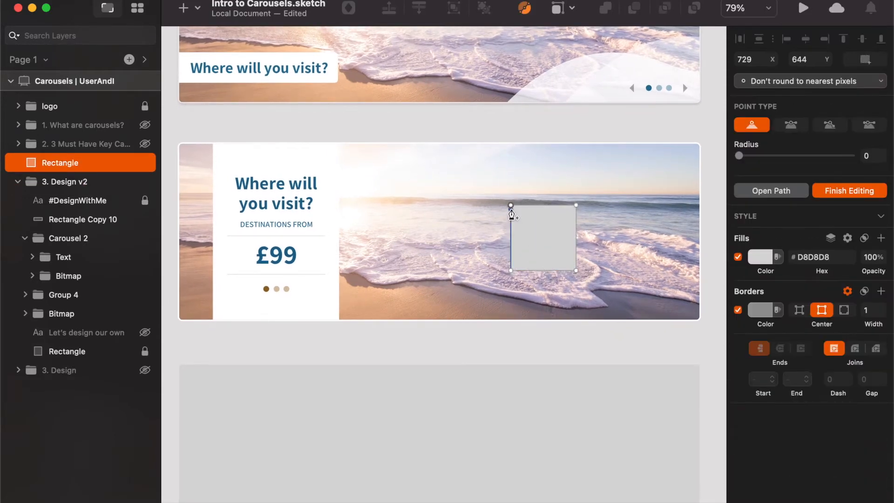
pyautogui.press('BackSpace')
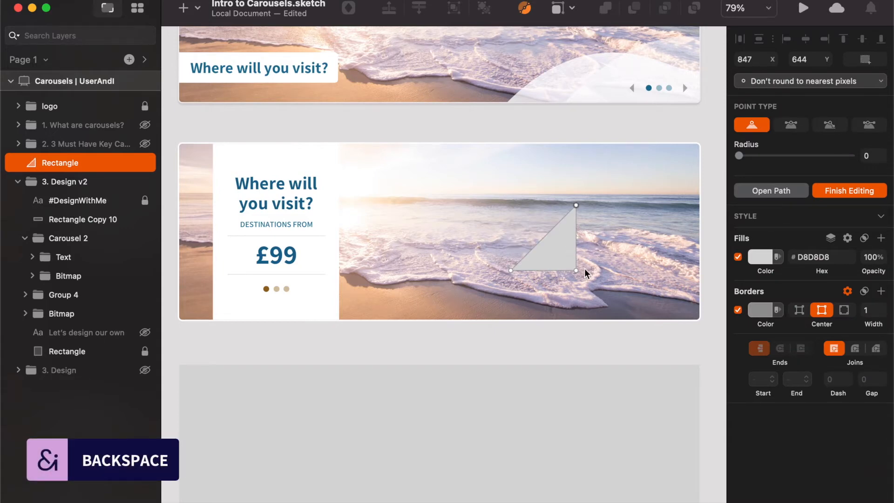
pyautogui.click(560, 259)
pyautogui.press('Escape')
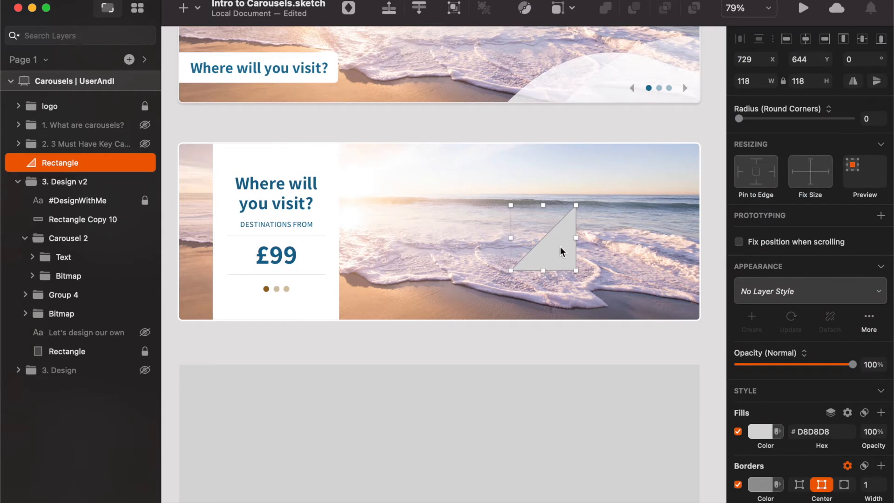
# Step: Rotate the triangle to -45° so it points right like a next arrow
pyautogui.click(858, 60)
pyautogui.hotkey('shift', 'Up')
pyautogui.hotkey('shift', 'Up')
pyautogui.hotkey('shift', 'Down')
pyautogui.hotkey('shift', 'Down')
pyautogui.hotkey('shift', 'Down')
pyautogui.hotkey('shift', 'Down')
pyautogui.hotkey('shift', 'Down')
pyautogui.hotkey('shift', 'Down')
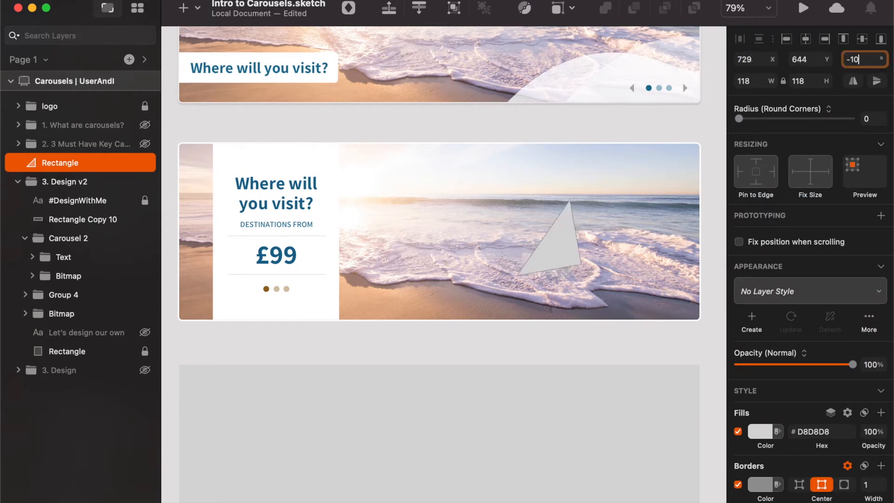
pyautogui.press('Down')
pyautogui.press('Down')
pyautogui.press('Down')
pyautogui.press('Down')
pyautogui.press('Down')
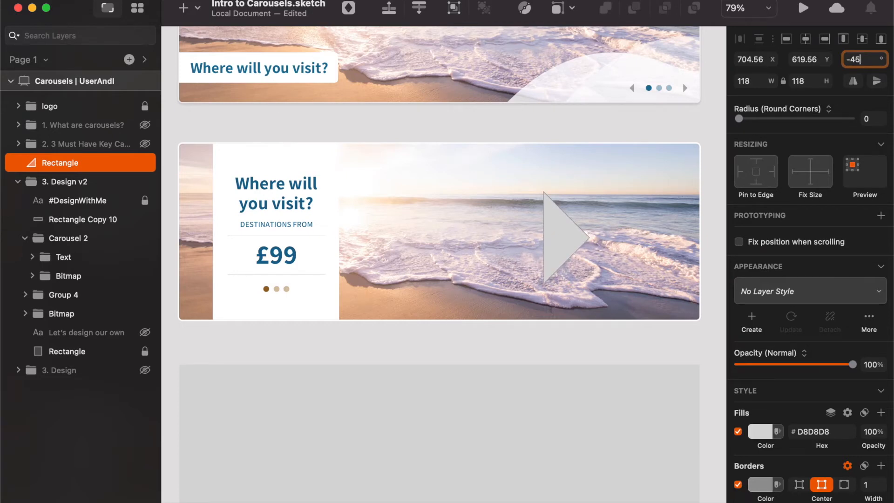
pyautogui.click(567, 246)
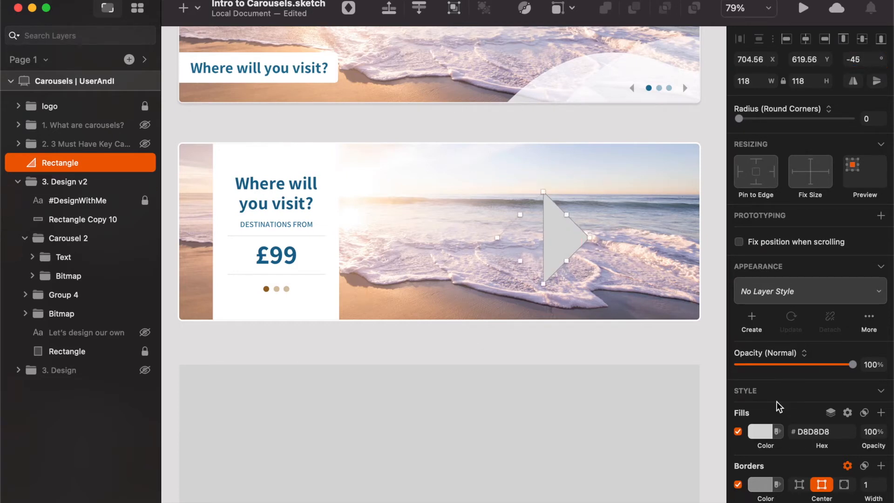
# Step: Turn off the triangle's border and set its fill to white, FFFFFF
pyautogui.click(738, 484)
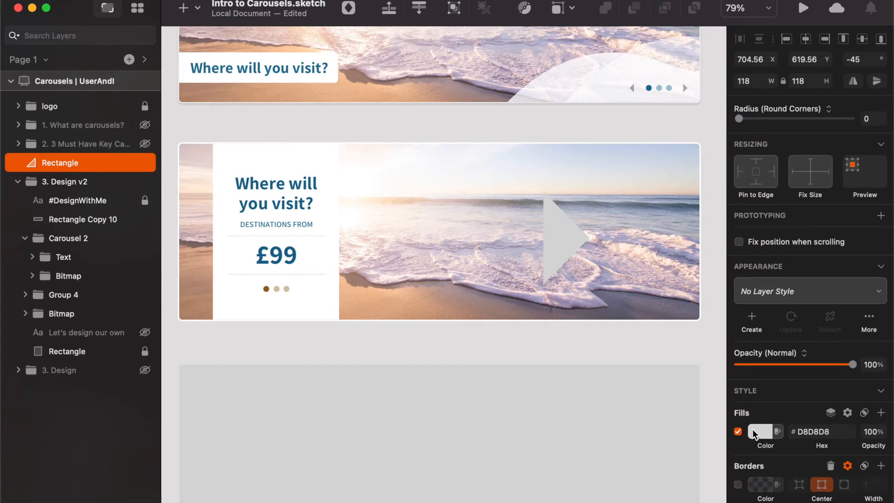
pyautogui.click(761, 428)
pyautogui.moveTo(752, 398); pyautogui.dragTo(701, 291)
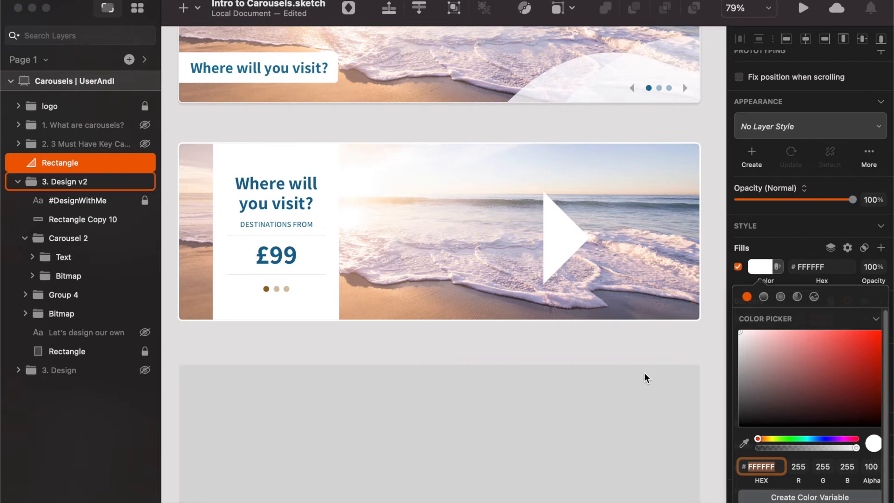
# Step: Scale the triangle down from its centre to 35 × 35
pyautogui.click(559, 243)
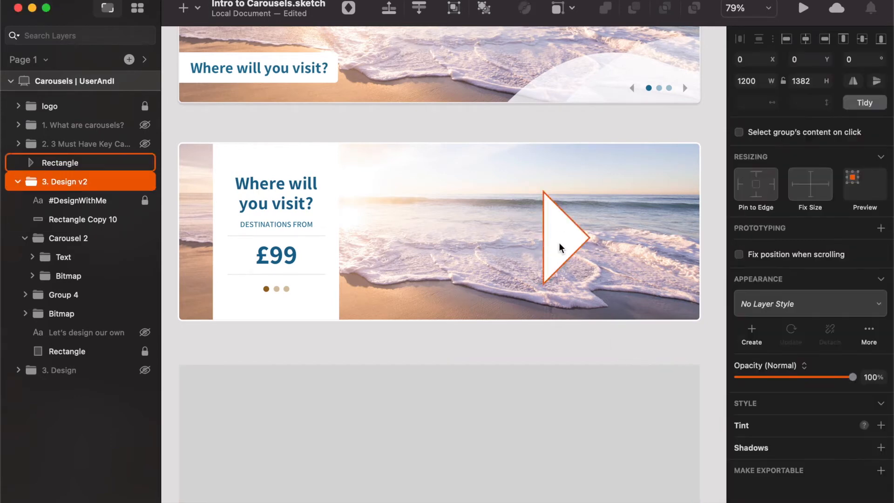
pyautogui.press('super+k')
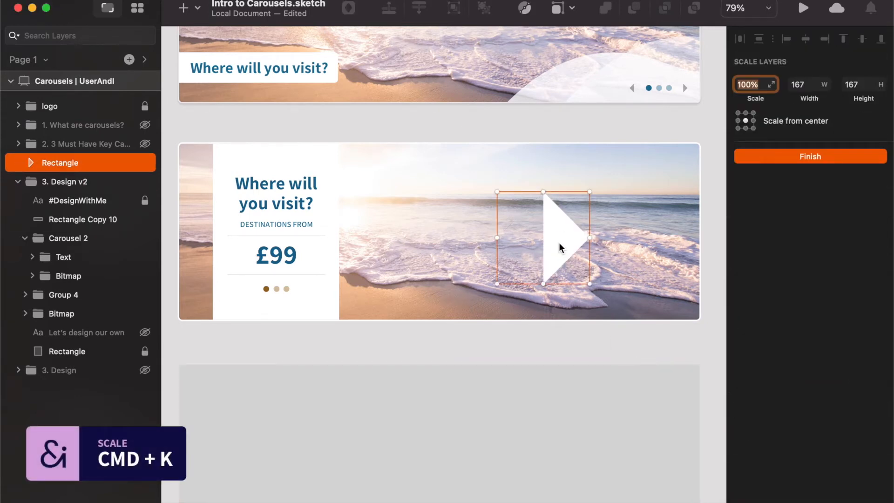
pyautogui.press('shift')
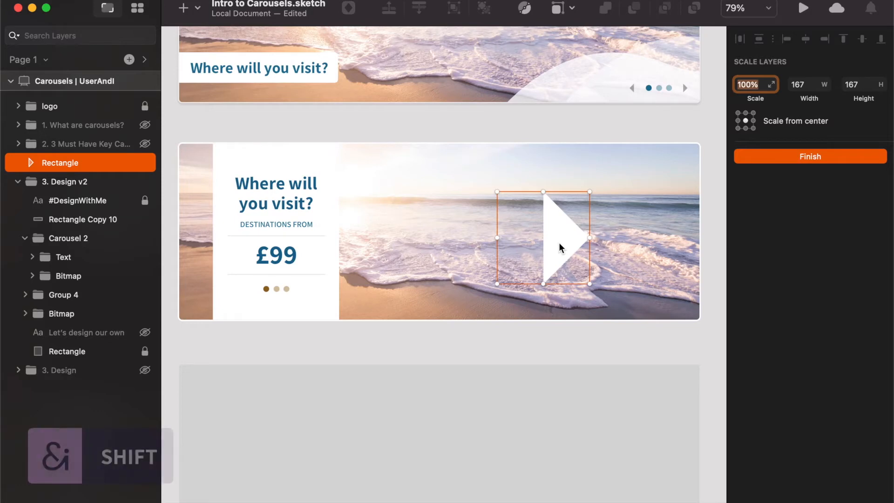
pyautogui.hotkey('shift', 'Down')
pyautogui.hotkey('shift', 'Down')
pyautogui.hotkey('shift', 'Down')
pyautogui.hotkey('shift', 'Down')
pyautogui.hotkey('shift', 'Down')
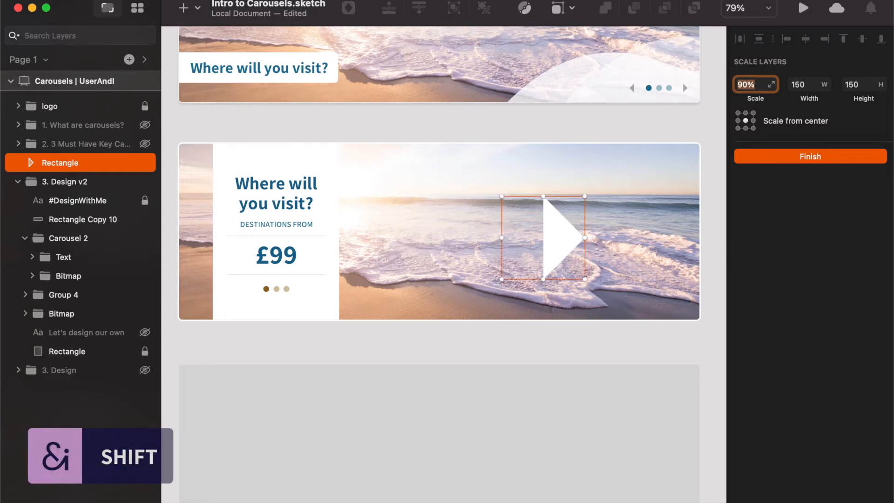
pyautogui.hotkey('shift', 'Down')
pyautogui.hotkey('shift', 'Down')
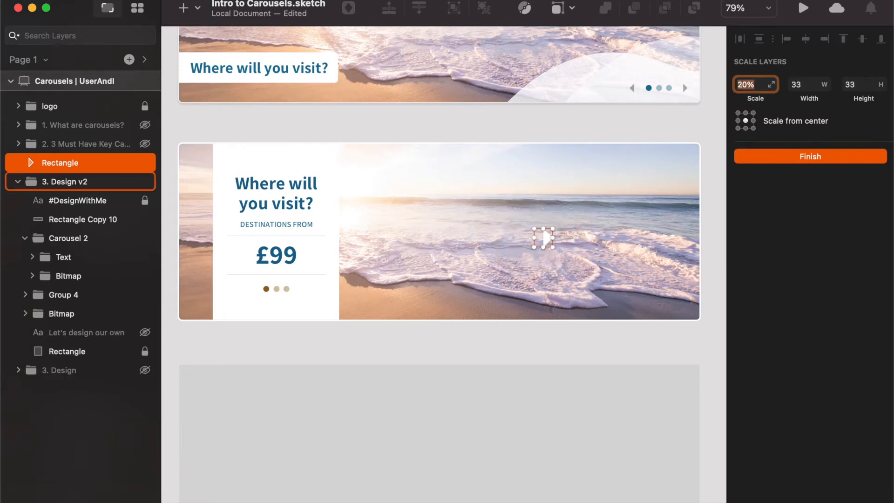
pyautogui.press('Return')
pyautogui.press('Return')
# Step: Move the triangle arrow horizontally towards the right edge of the second carousel's image, to X 952.75
pyautogui.hotkey('shift', 'Right')
pyautogui.hotkey('shift', 'Right')
pyautogui.hotkey('shift', 'Right')
pyautogui.hotkey('shift', 'Right')
pyautogui.hotkey('shift', 'Right')
pyautogui.hotkey('shift', 'Right')
pyautogui.hotkey('shift', 'Right')
pyautogui.hotkey('shift', 'Right')
pyautogui.hotkey('shift', 'Right')
pyautogui.hotkey('shift', 'Right')
pyautogui.hotkey('shift', 'Right')
pyautogui.hotkey('shift', 'Right')
pyautogui.hotkey('shift', 'Right')
pyautogui.hotkey('shift', 'Right')
pyautogui.hotkey('shift', 'Right')
pyautogui.hotkey('shift', 'Right')
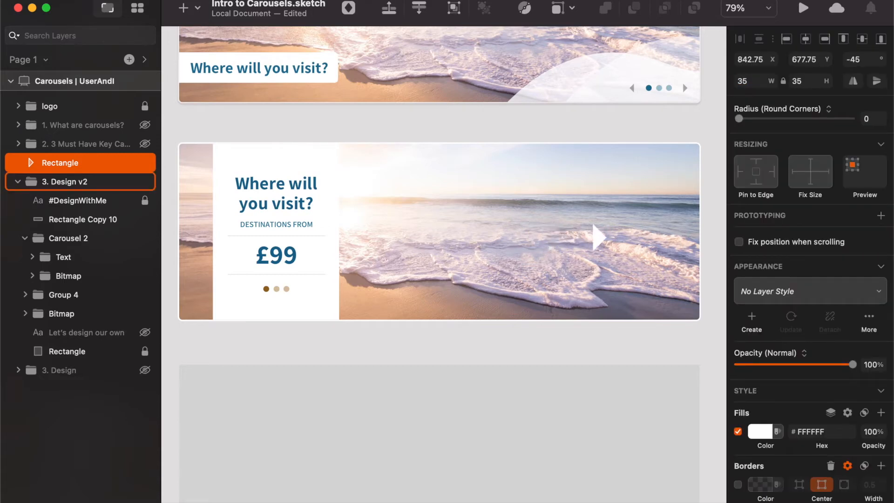
pyautogui.hotkey('shift', 'Right')
pyautogui.hotkey('shift', 'Right')
pyautogui.hotkey('shift', 'Right')
pyautogui.hotkey('shift', 'Right')
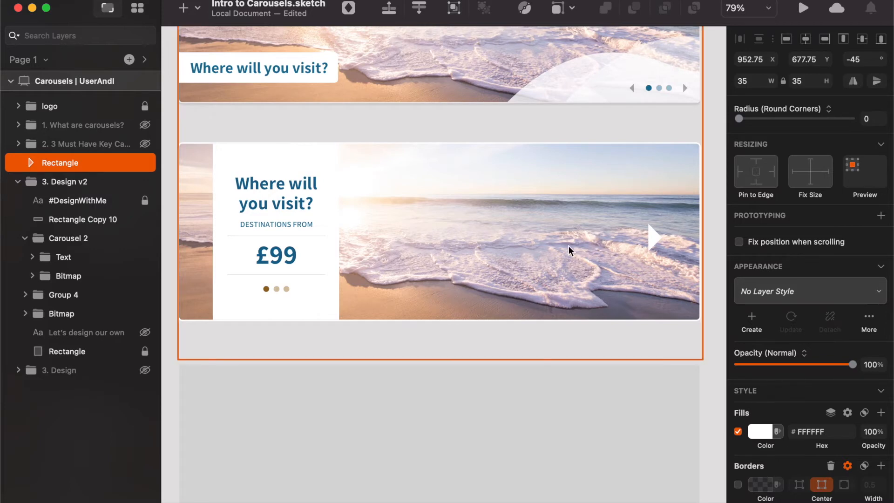
# Step: Align the white triangle arrow vertically to the middle of the second carousel's mask
pyautogui.keyDown('super'); pyautogui.click(486, 176); pyautogui.keyUp('super')
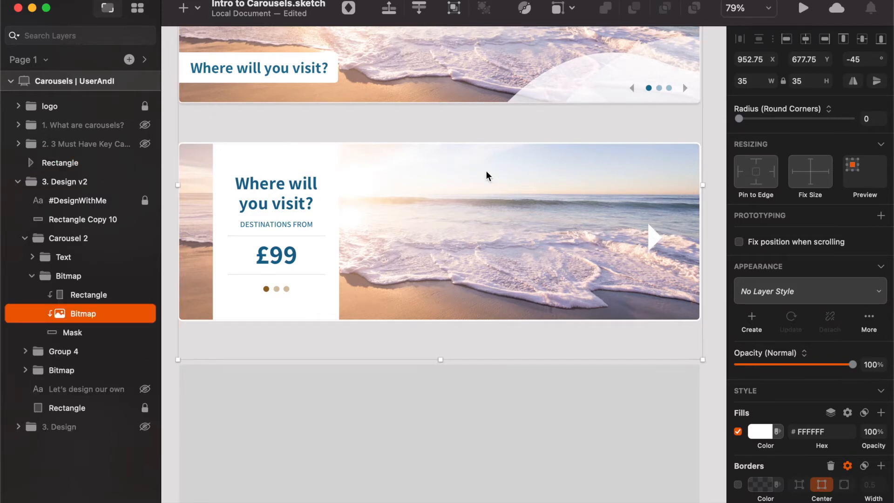
pyautogui.click(96, 331)
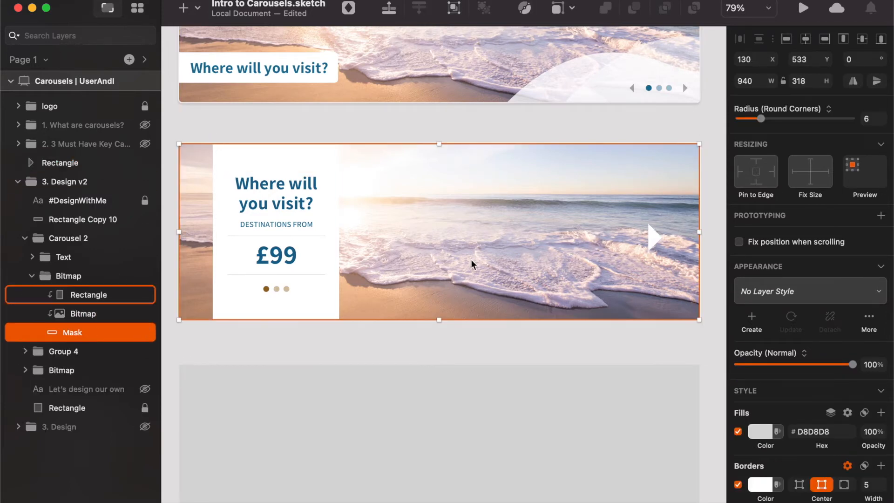
pyautogui.keyDown('shift'); pyautogui.click(651, 237); pyautogui.keyUp('shift')
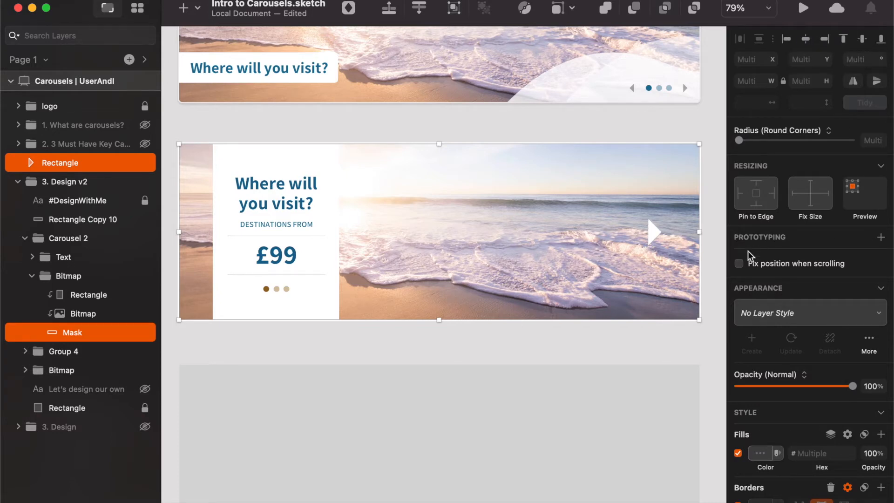
pyautogui.click(697, 338)
# Step: Move the triangle arrow right to X 982.75 and set its opacity to 80%
pyautogui.click(650, 236)
pyautogui.hotkey('shift', 'Right')
pyautogui.hotkey('shift', 'Right')
pyautogui.press('8')
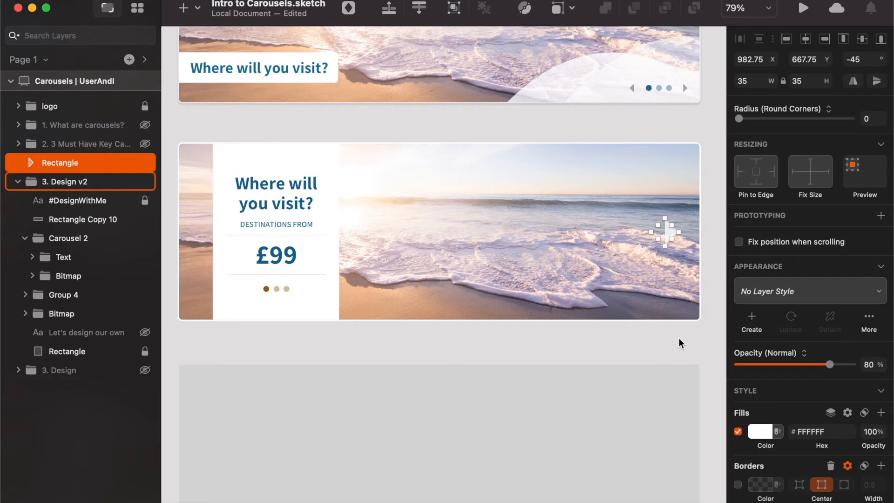
pyautogui.click(678, 338)
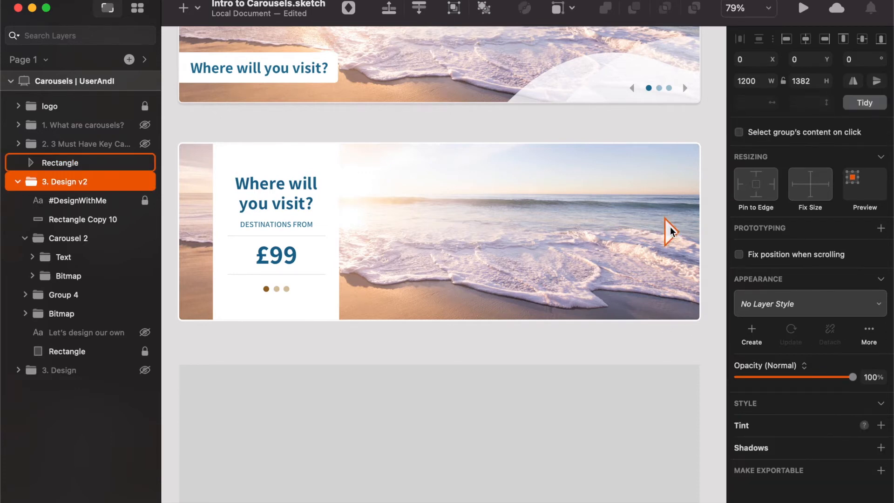
# Step: Scale the triangle arrow to 110% from its centre
pyautogui.click(670, 226)
pyautogui.press('cmd+k')
pyautogui.write('110')
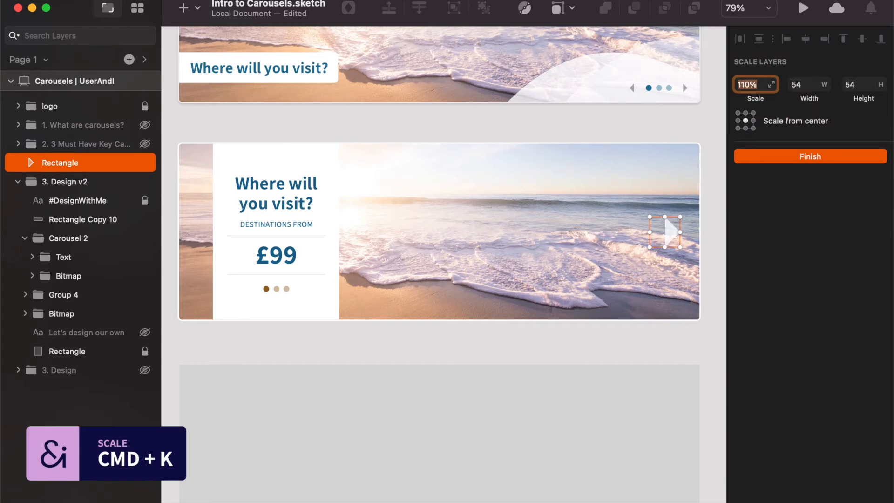
pyautogui.press('Return')
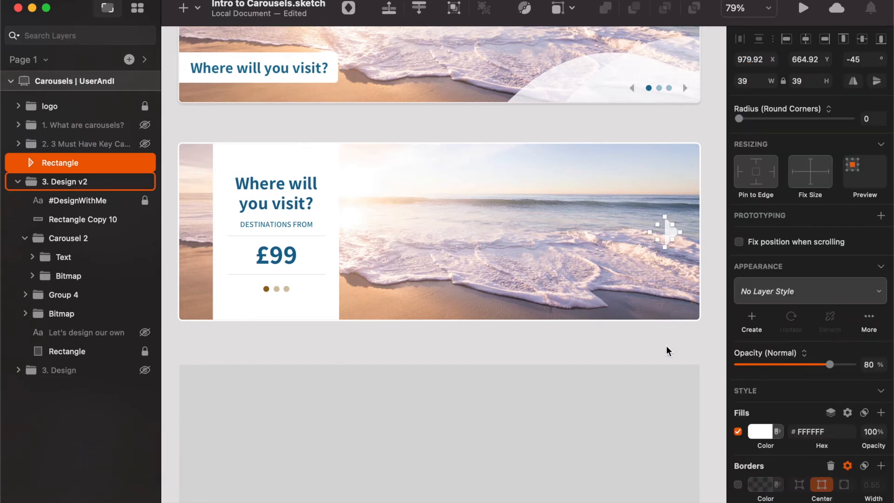
pyautogui.click(666, 350)
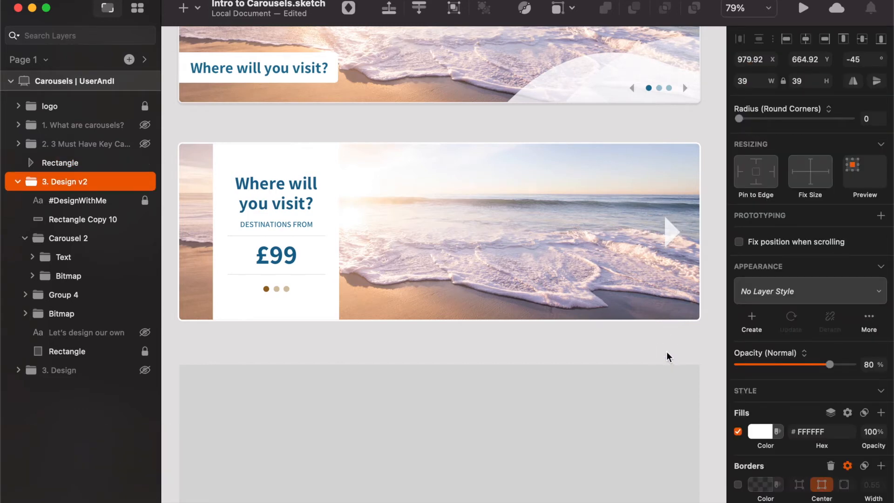
# Step: Rename the Bitmap group inside Carousel 2 as "White panel"
pyautogui.doubleClick(228, 241)
pyautogui.doubleClick(228, 239)
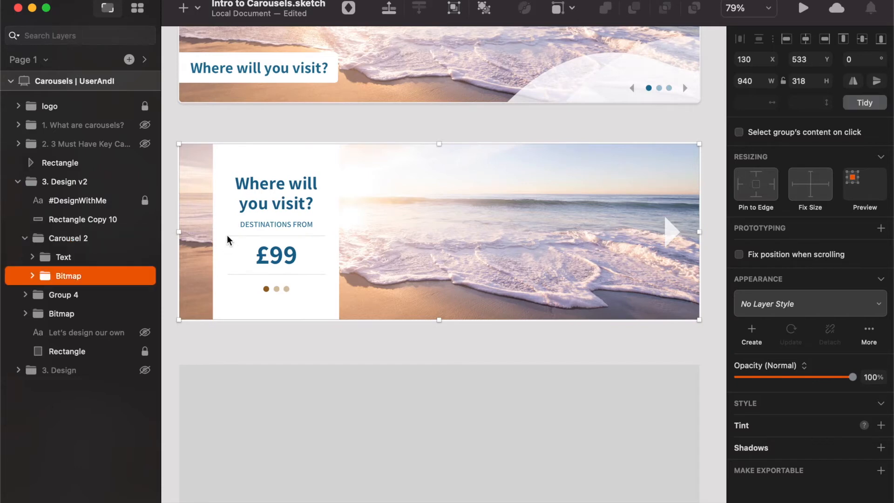
pyautogui.doubleClick(227, 238)
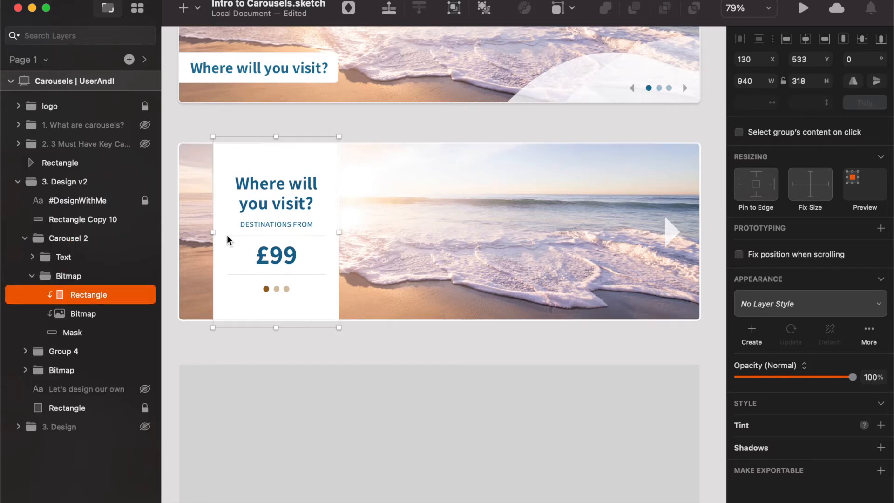
pyautogui.doubleClick(65, 277)
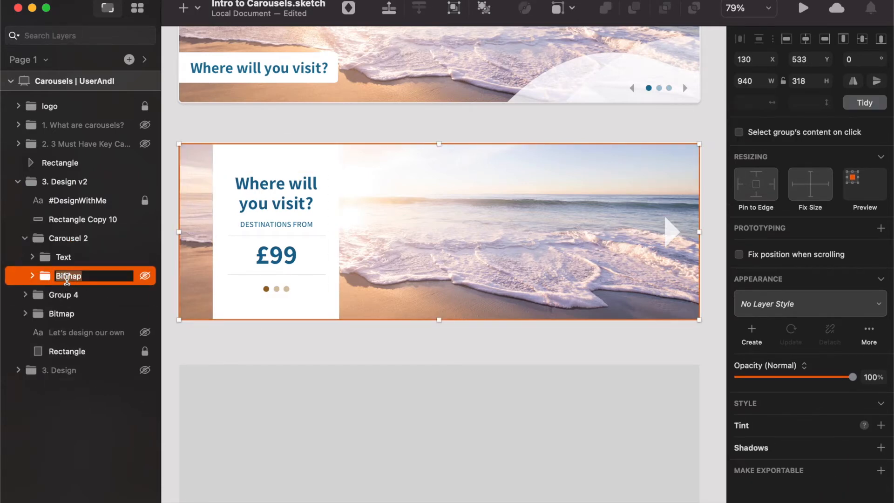
pyautogui.write('WHite')
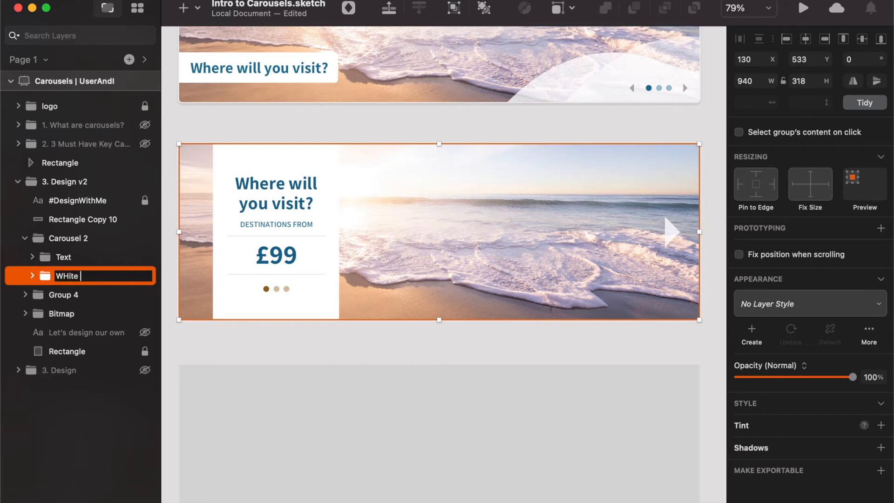
pyautogui.press('BackSpace')
pyautogui.press('BackSpace')
pyautogui.press('BackSpace')
pyautogui.press('BackSpace')
pyautogui.write('hite panel')
pyautogui.press('Return')
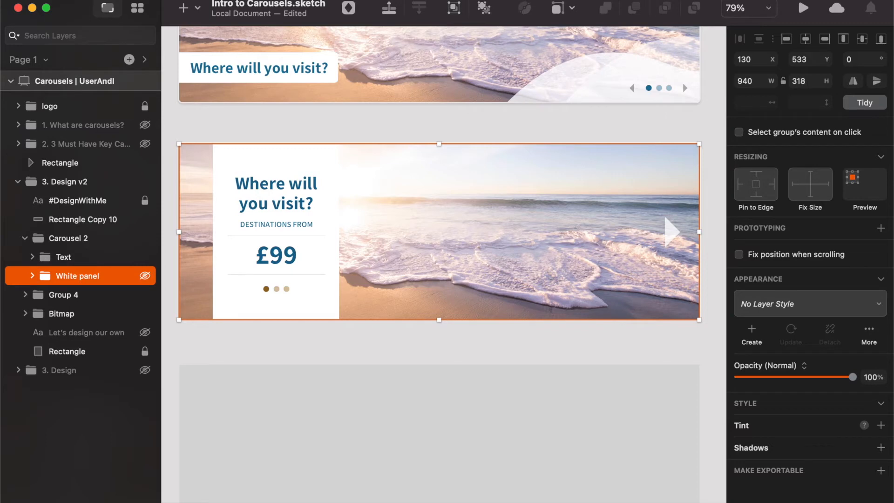
# Step: Try nudging the White panel group to the right and move it back
pyautogui.hotkey('shift', 'Right')
pyautogui.hotkey('shift', 'Right')
pyautogui.hotkey('shift', 'Left')
pyautogui.hotkey('shift', 'Left')
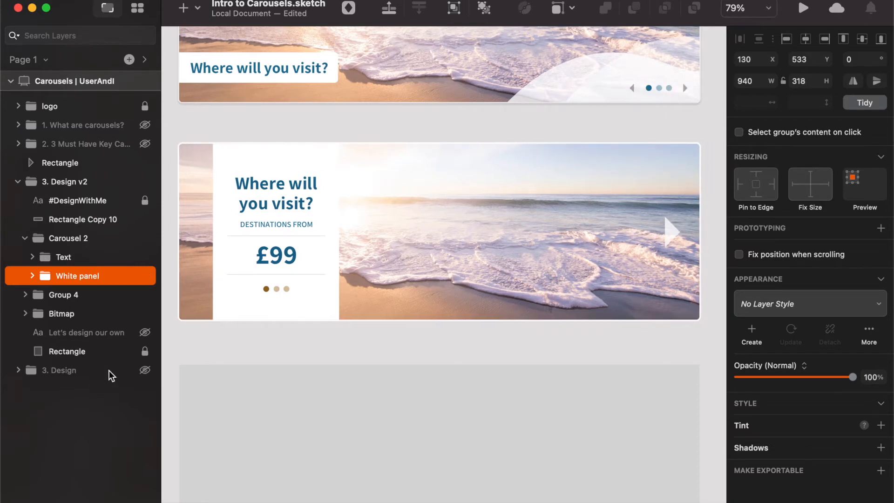
# Step: Move the Text group into the White panel group above its rectangle, and group the text with that rectangle
pyautogui.click(36, 275)
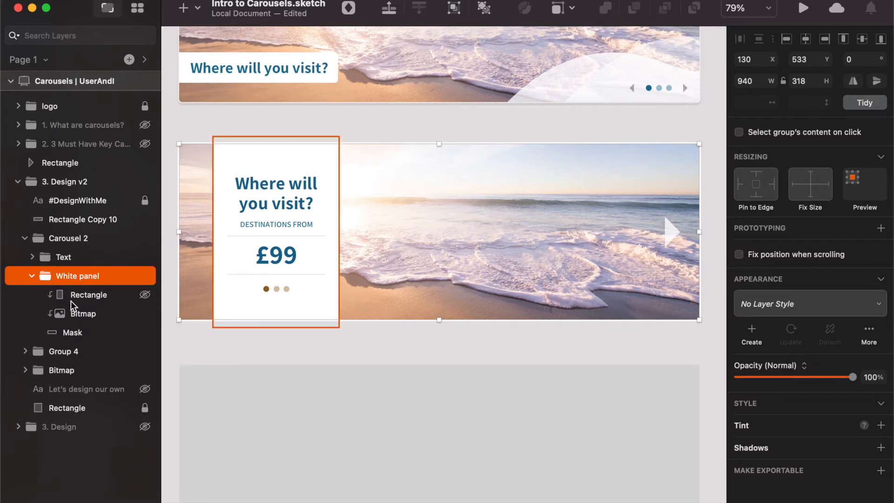
pyautogui.click(71, 300)
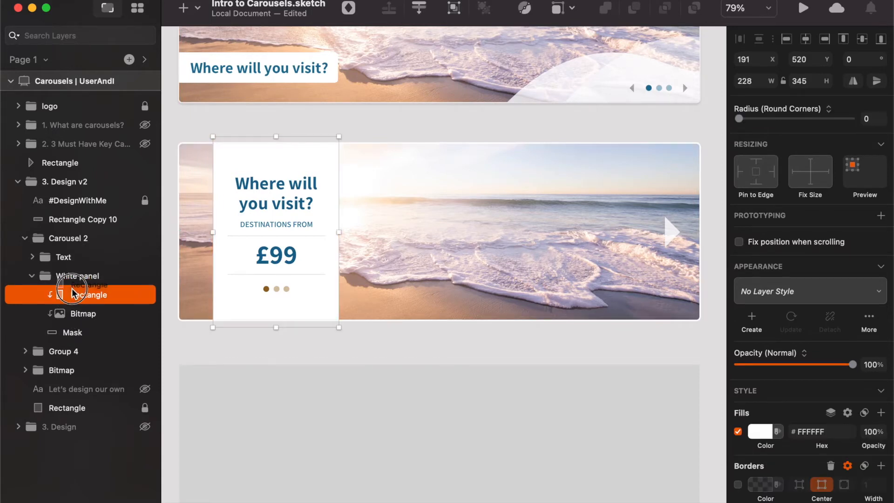
pyautogui.moveTo(60, 258); pyautogui.dragTo(83, 293)
pyautogui.keyDown('shift'); pyautogui.click(83, 292); pyautogui.keyUp('shift')
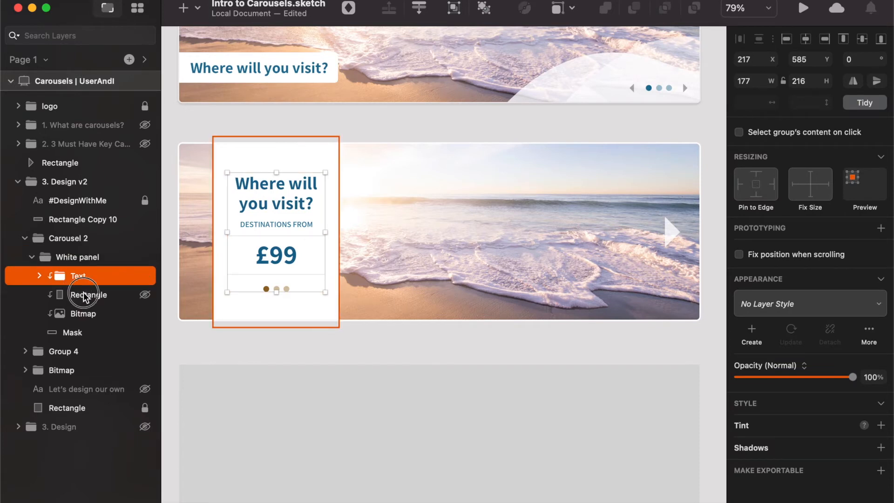
pyautogui.press('super+g')
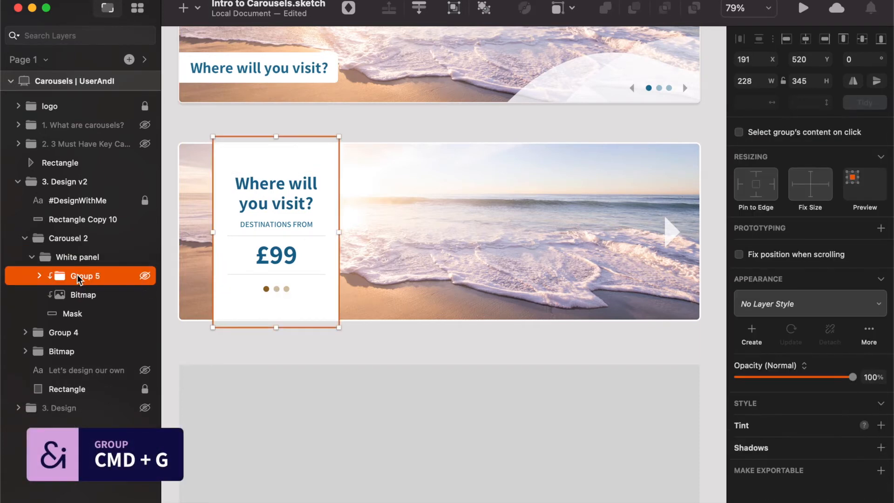
# Step: Rename the outer White panel group, which holds the masked image, as "Carousel Inner"
pyautogui.click(73, 258)
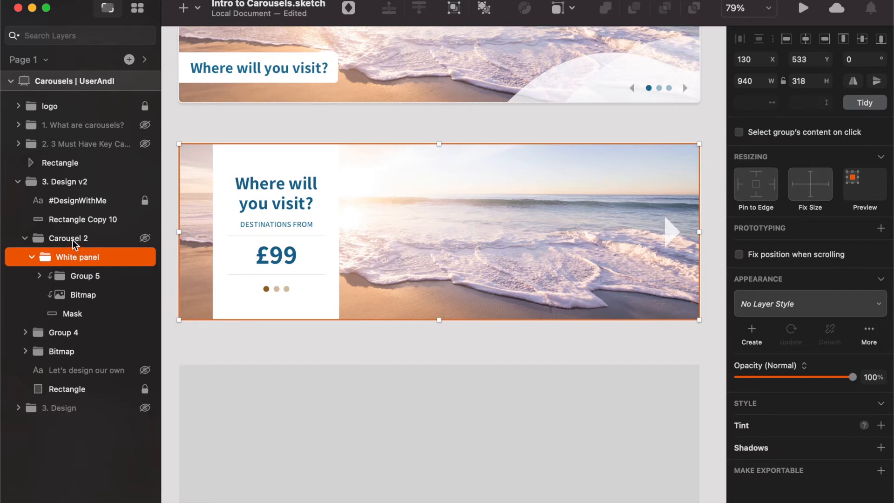
pyautogui.click(73, 239)
pyautogui.click(85, 261)
pyautogui.click(86, 274)
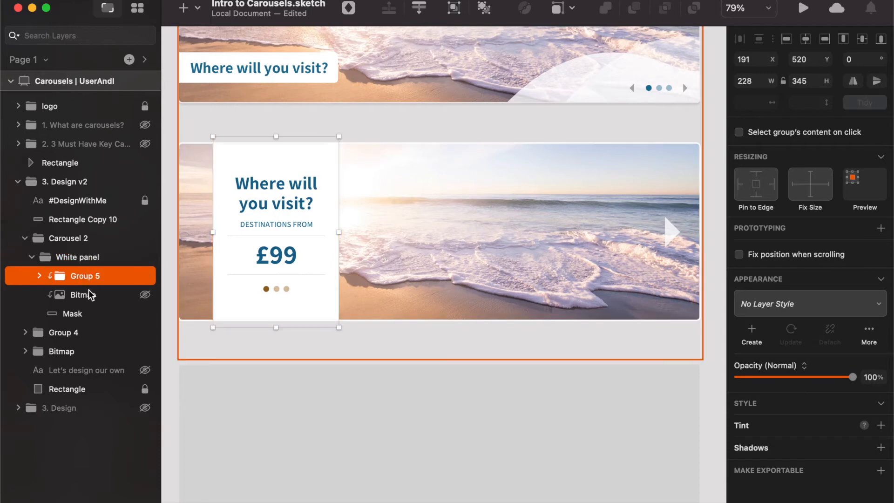
pyautogui.click(89, 294)
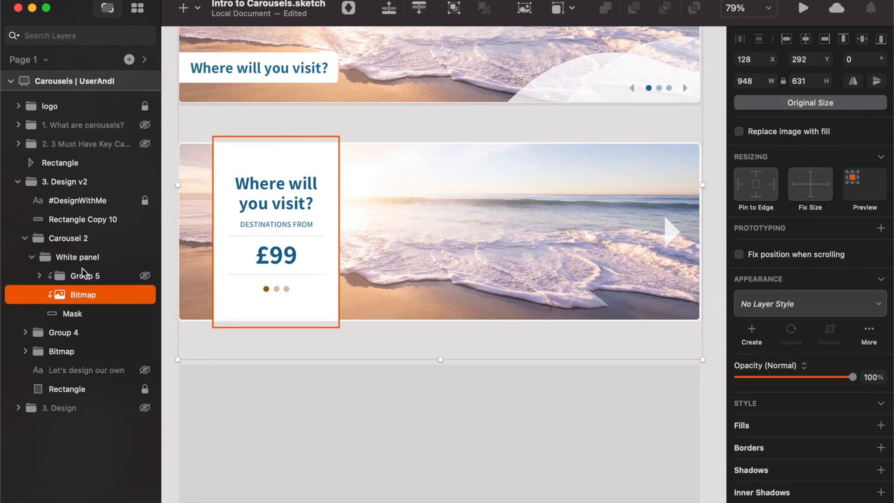
pyautogui.click(85, 274)
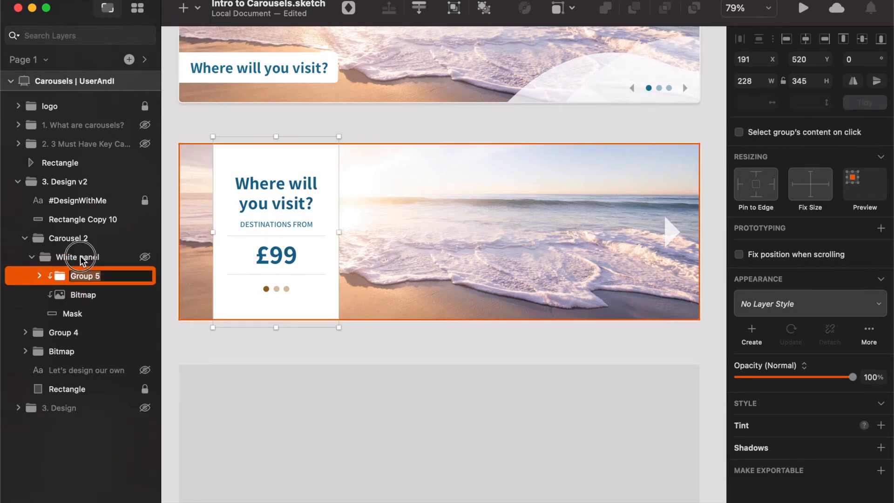
pyautogui.doubleClick(80, 256)
pyautogui.write('Ca')
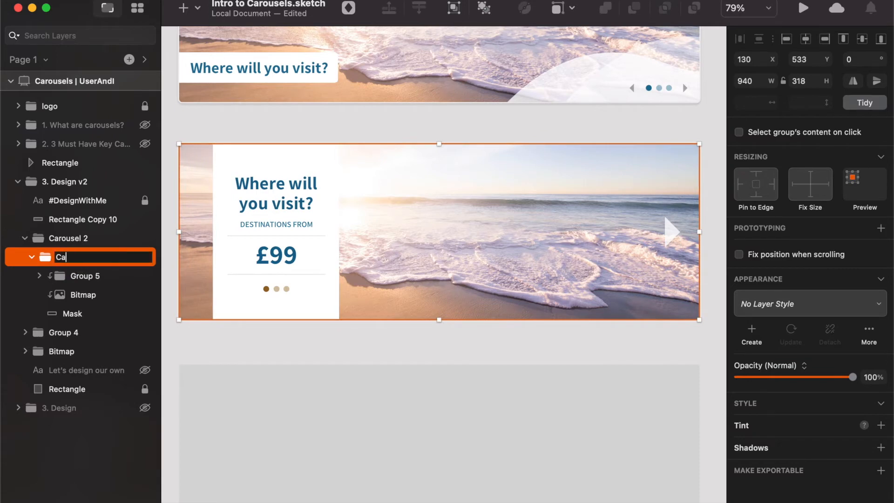
pyautogui.write('rousel Inner')
pyautogui.press('Return')
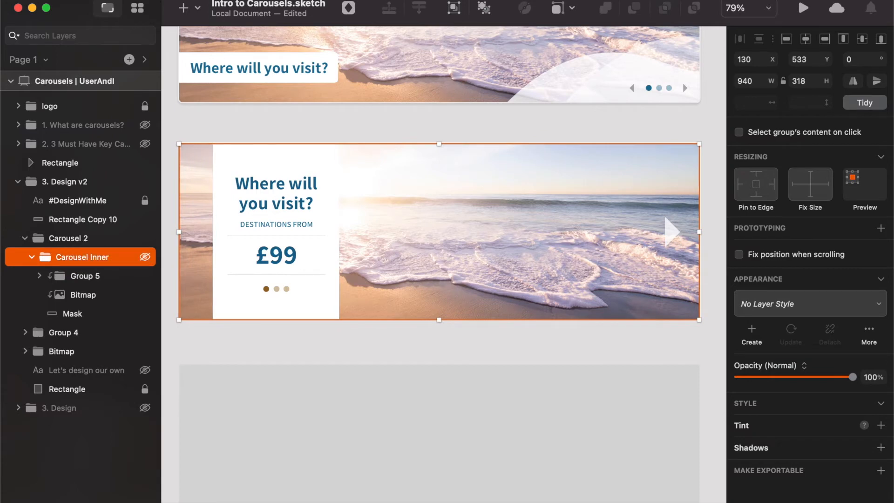
# Step: Rename the group of text and white rectangle as "White panel" and move it right to X 221
pyautogui.doubleClick(91, 277)
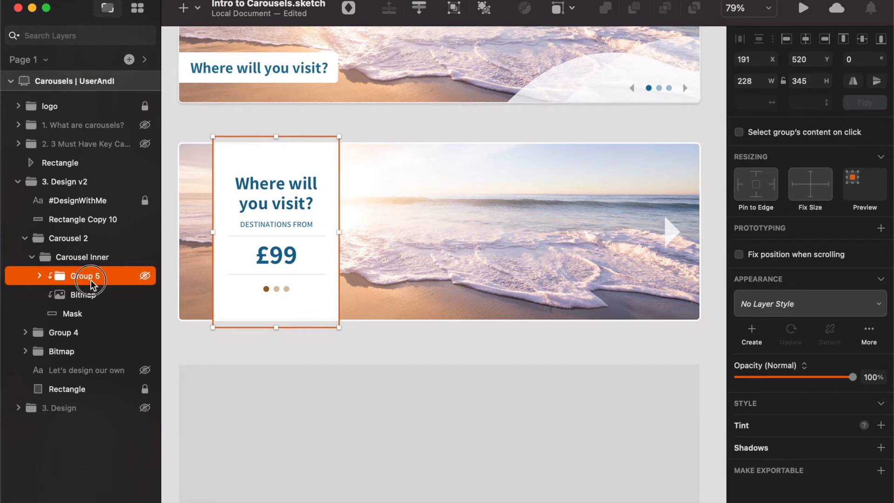
pyautogui.write('White panel')
pyautogui.press('Return')
pyautogui.hotkey('shift', 'Right')
pyautogui.hotkey('shift', 'Right')
pyautogui.hotkey('shift', 'Right')
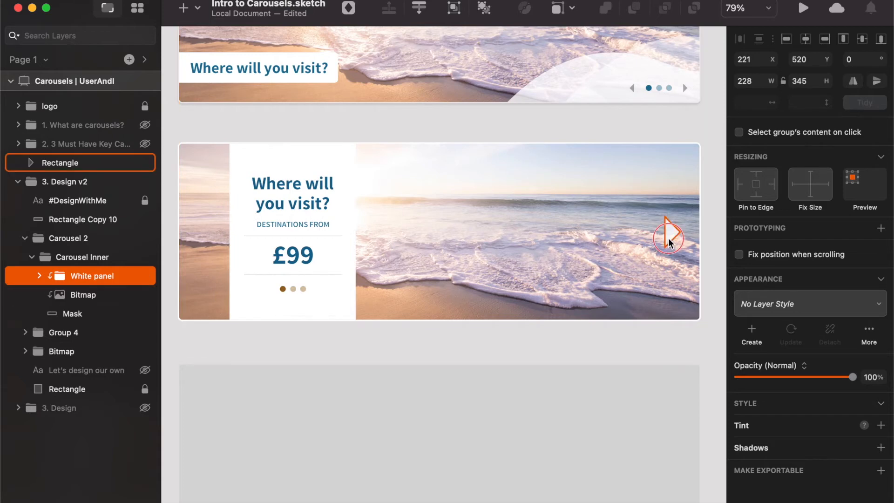
# Step: Duplicate the white arrow near the left edge of the second carousel's image and flip the copy horizontally
pyautogui.click(668, 238)
pyautogui.press('super+d')
pyautogui.moveTo(669, 230); pyautogui.dragTo(204, 230)
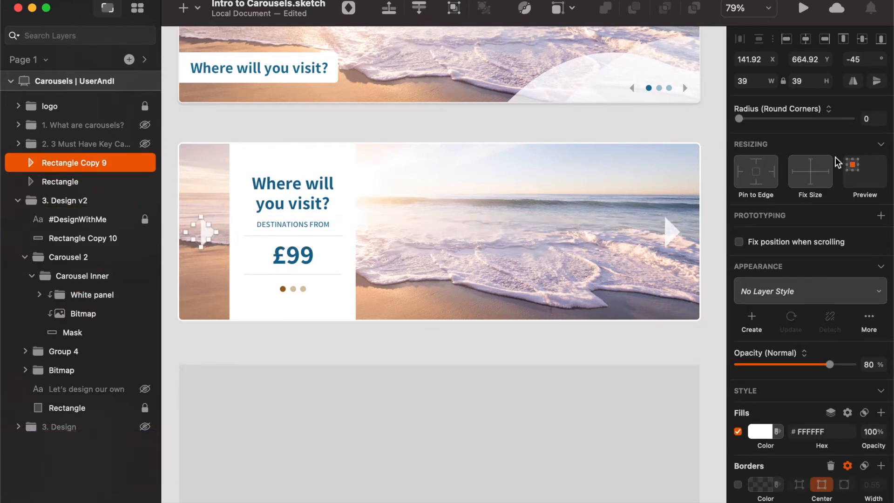
pyautogui.click(852, 81)
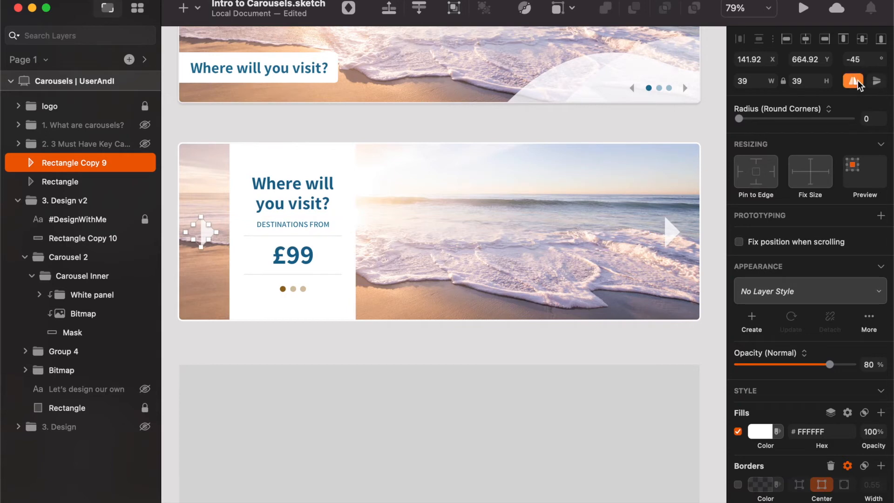
pyautogui.click(498, 342)
# Step: Align the flipped arrow to the mask's left edge and offset it right to X 149.92
pyautogui.click(201, 233)
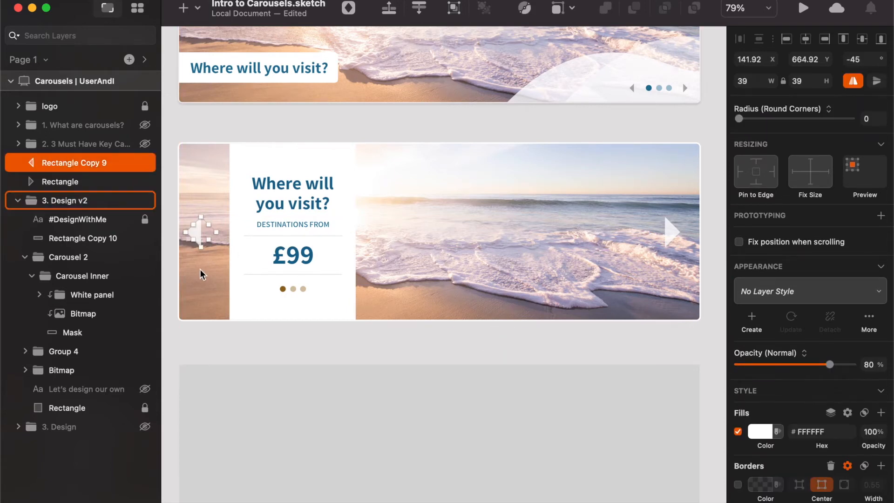
pyautogui.keyDown('super'); pyautogui.click(92, 333); pyautogui.keyUp('super')
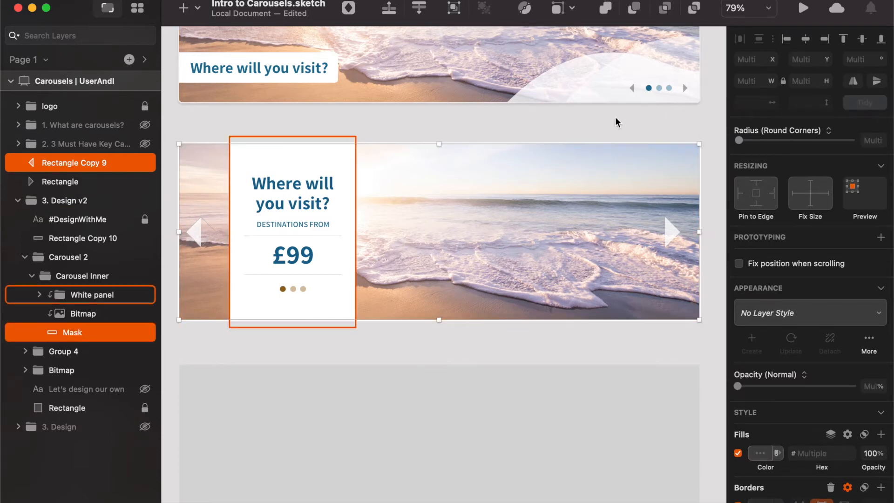
pyautogui.click(785, 40)
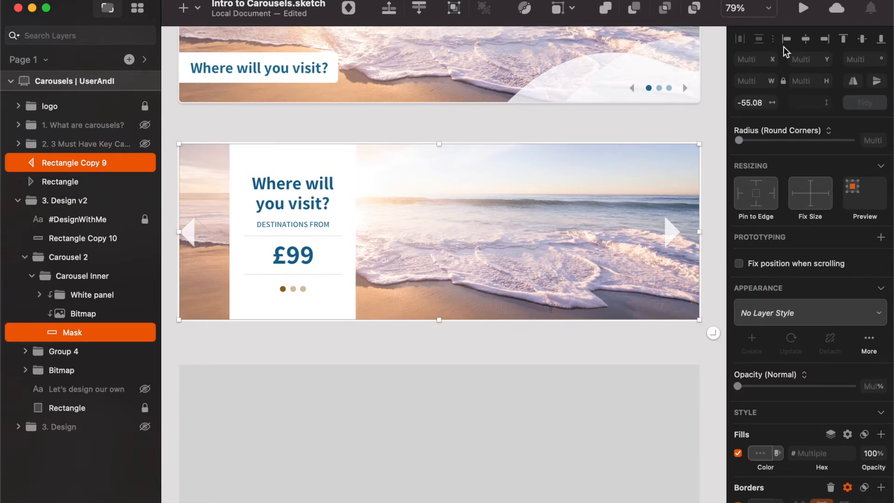
pyautogui.click(632, 357)
pyautogui.click(191, 228)
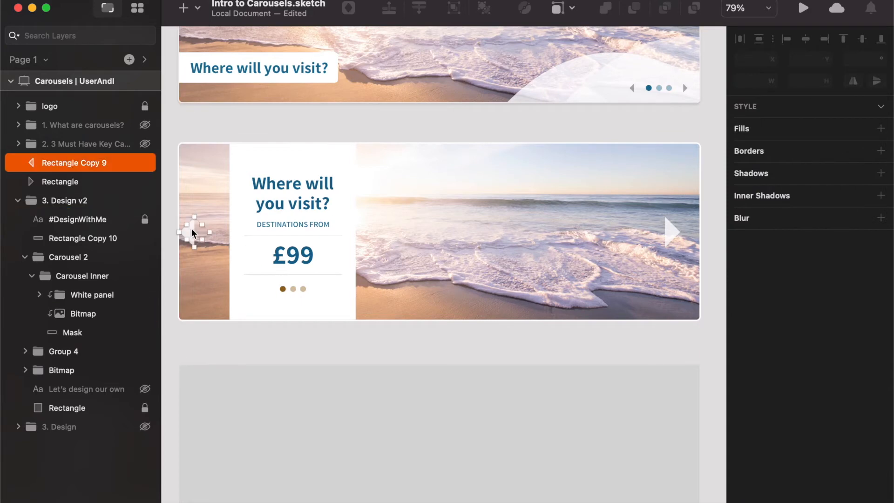
pyautogui.hotkey('shift', 'Right')
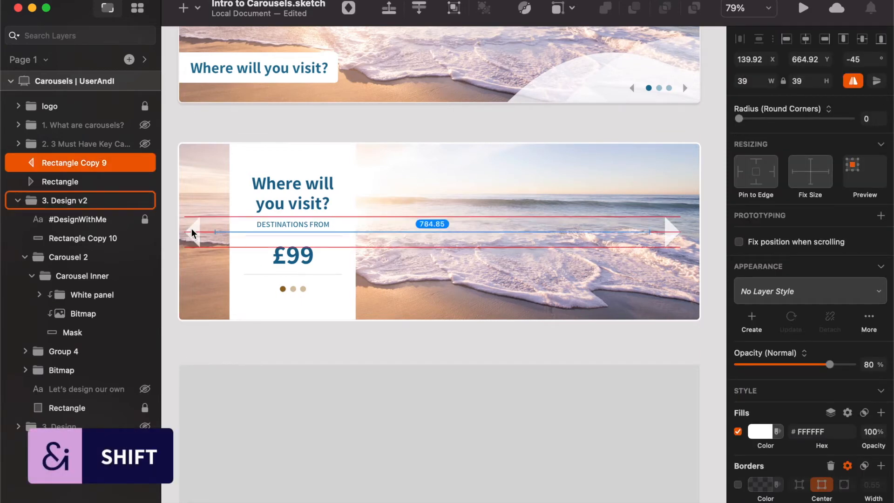
pyautogui.hotkey('shift', 'Right')
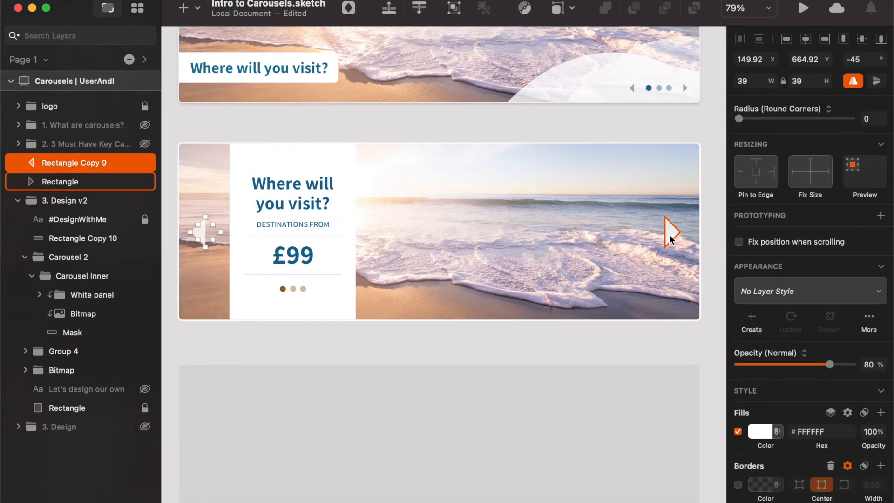
# Step: Align the right-pointing white arrow to the mask's right edge and offset it 20 px inward
pyautogui.click(669, 234)
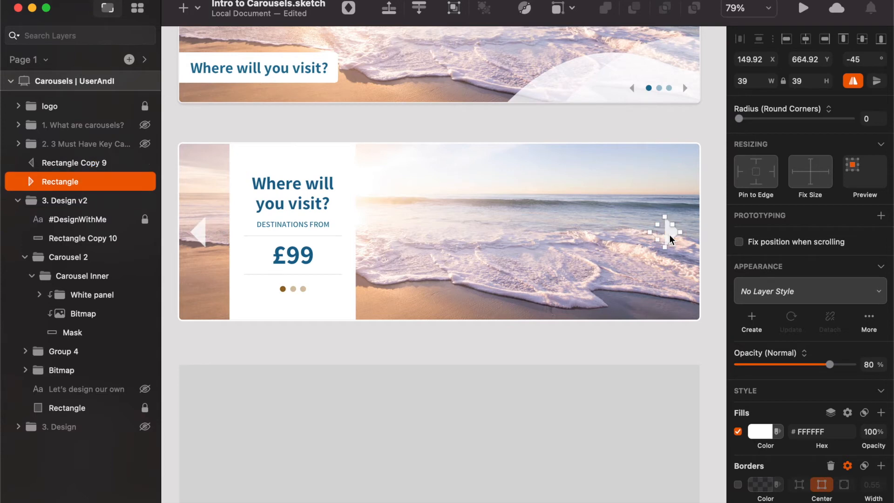
pyautogui.keyDown('super'); pyautogui.click(90, 331); pyautogui.keyUp('super')
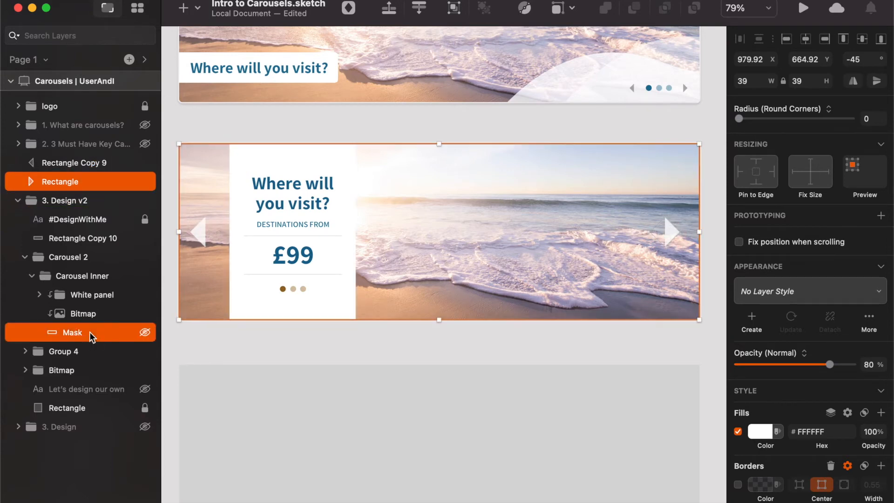
pyautogui.click(825, 39)
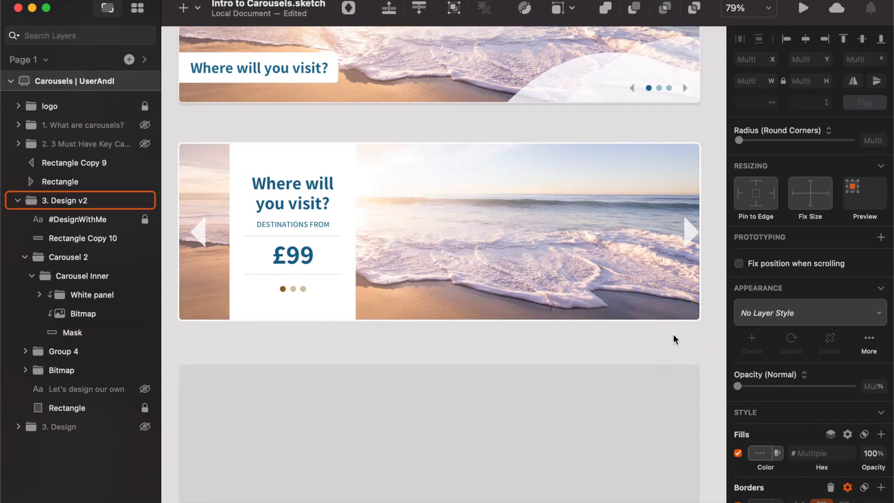
pyautogui.click(700, 252)
pyautogui.click(689, 237)
pyautogui.hotkey('shift', 'Left')
pyautogui.hotkey('shift', 'Left')
pyautogui.click(639, 342)
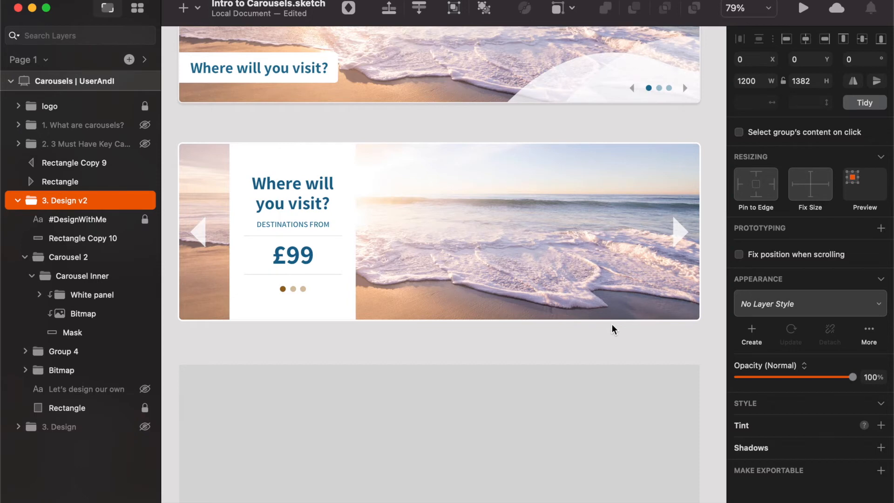
# Step: Set the second carousel mask's corner radius to 0, and switch its border position to inside before turning the border off
pyautogui.click(74, 313)
pyautogui.click(67, 333)
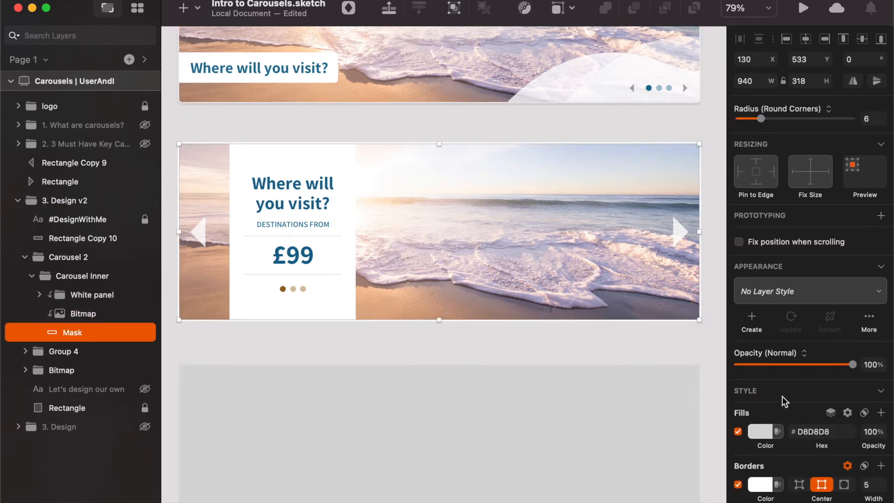
pyautogui.moveTo(759, 117); pyautogui.dragTo(719, 114)
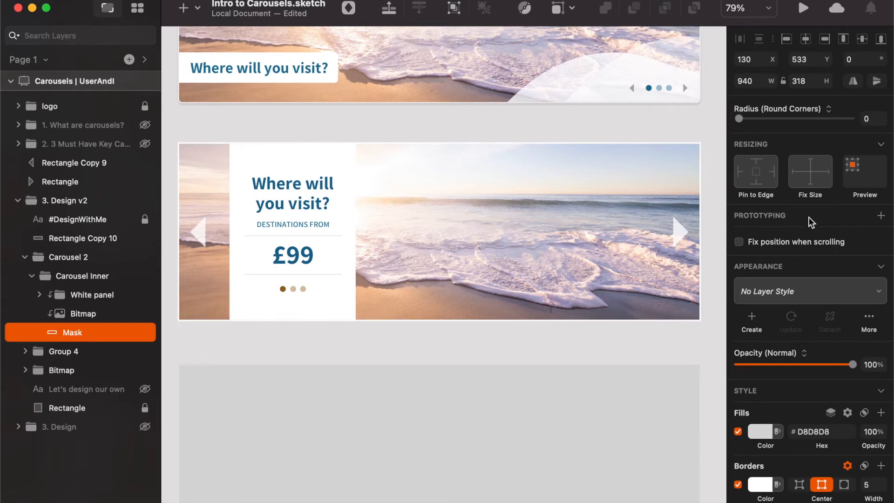
pyautogui.click(800, 486)
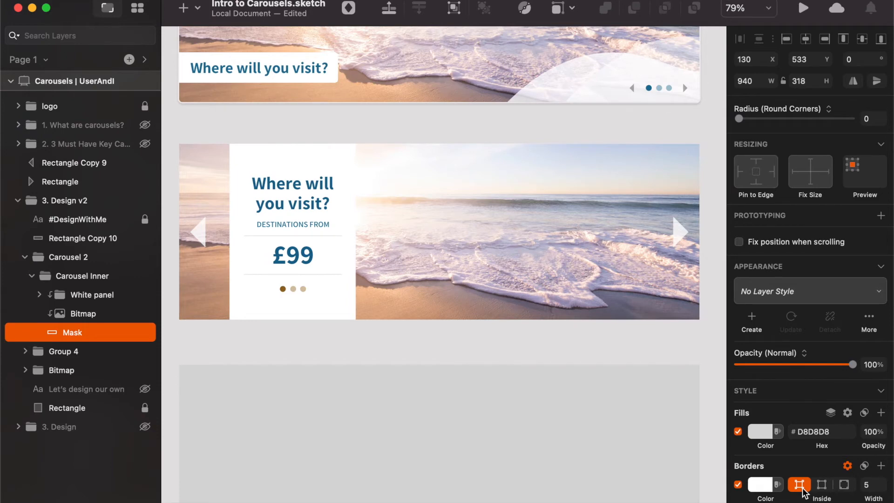
pyautogui.click(737, 485)
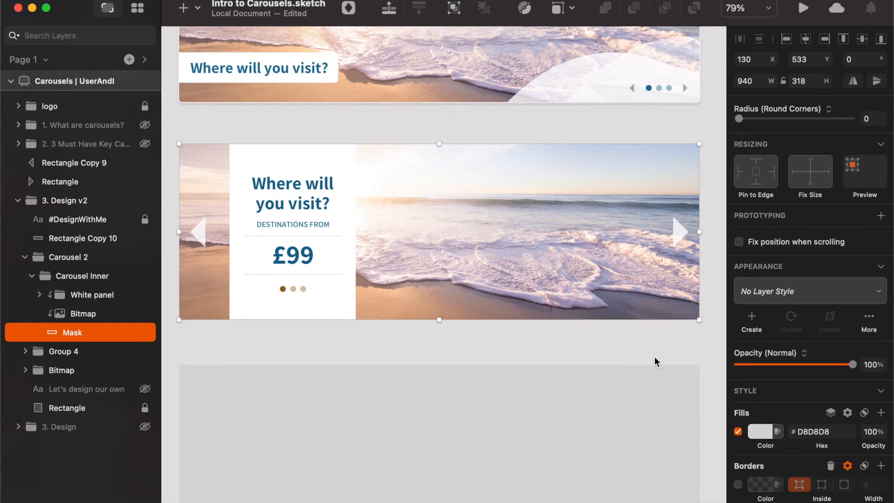
pyautogui.click(633, 347)
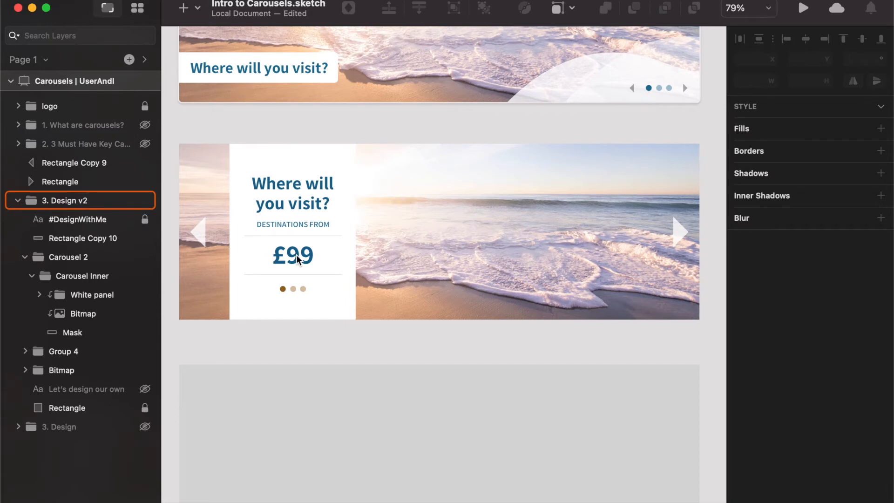
# Step: Move the left-pointing arrow beside the right-pointing arrow at X 966.92 and group the two arrows
pyautogui.click(198, 230)
pyautogui.click(679, 230)
pyautogui.moveTo(200, 231); pyautogui.dragTo(652, 235)
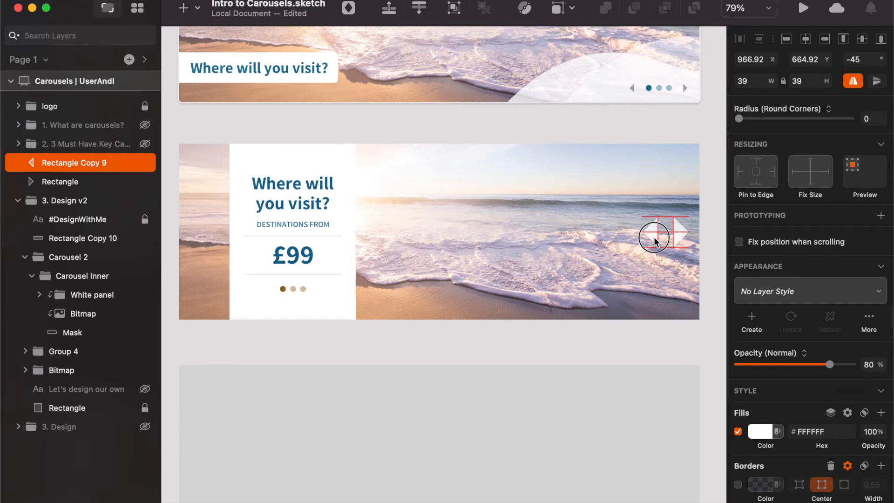
pyautogui.keyDown('shift'); pyautogui.click(681, 230); pyautogui.keyUp('shift')
pyautogui.press('super+g')
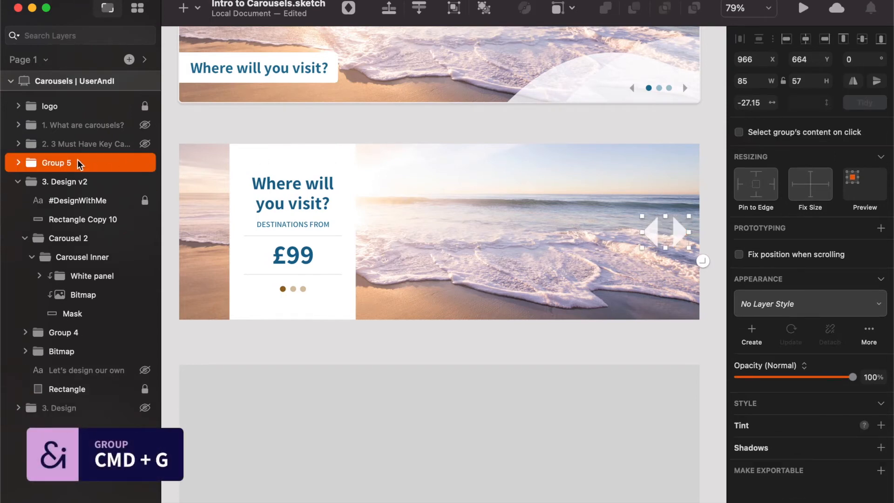
# Step: Rename the arrow group as "Arrows" and move it into the Carousel 2 group above Carousel Inner
pyautogui.doubleClick(56, 162)
pyautogui.write('rows')
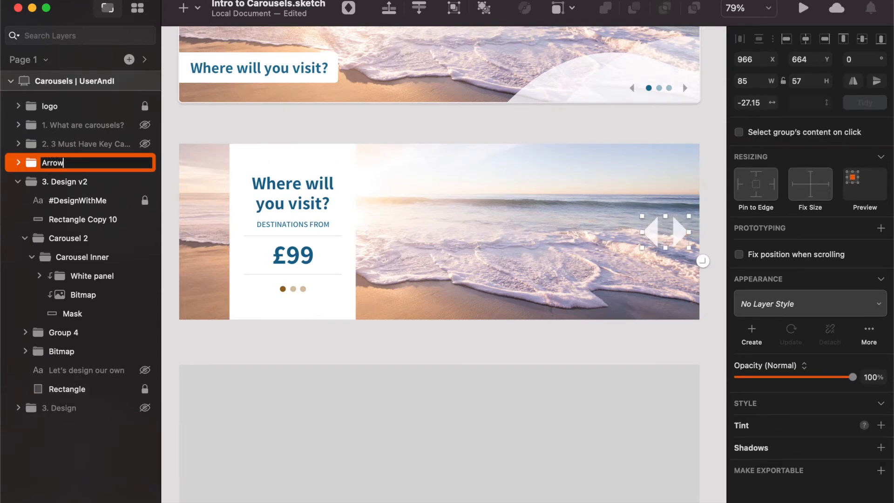
pyautogui.press('Return')
pyautogui.moveTo(54, 172); pyautogui.dragTo(63, 191)
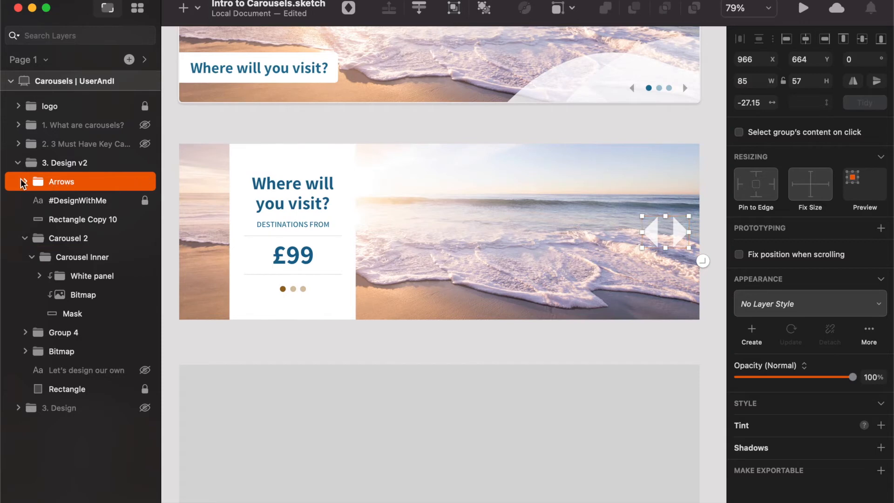
pyautogui.moveTo(34, 181); pyautogui.dragTo(40, 239)
# Step: Scale the Arrows group down to 45 × 30 and move it to the image's lower-right corner at X 1006, Y 802
pyautogui.press('super+k')
pyautogui.moveTo(641, 216); pyautogui.dragTo(663, 231)
pyautogui.hotkey('shift', 'Down')
pyautogui.hotkey('shift', 'Down')
pyautogui.hotkey('shift', 'Down')
pyautogui.hotkey('shift', 'Down')
pyautogui.hotkey('shift', 'Down')
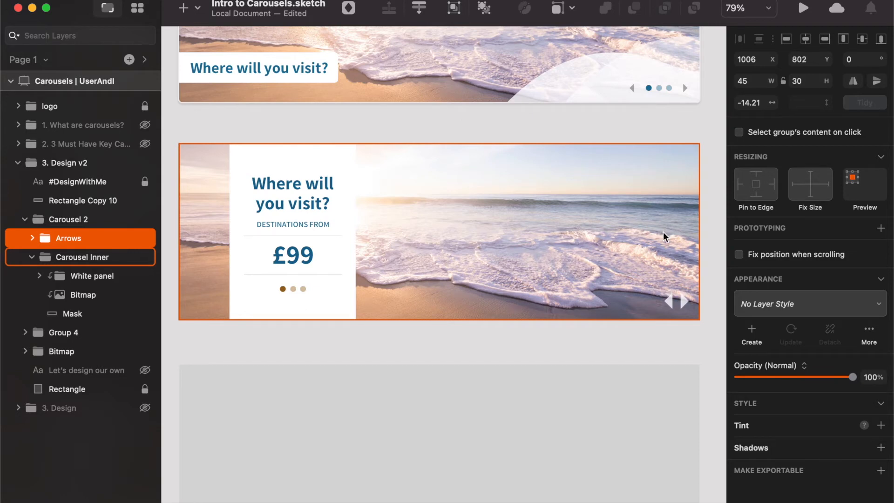
pyautogui.click(693, 336)
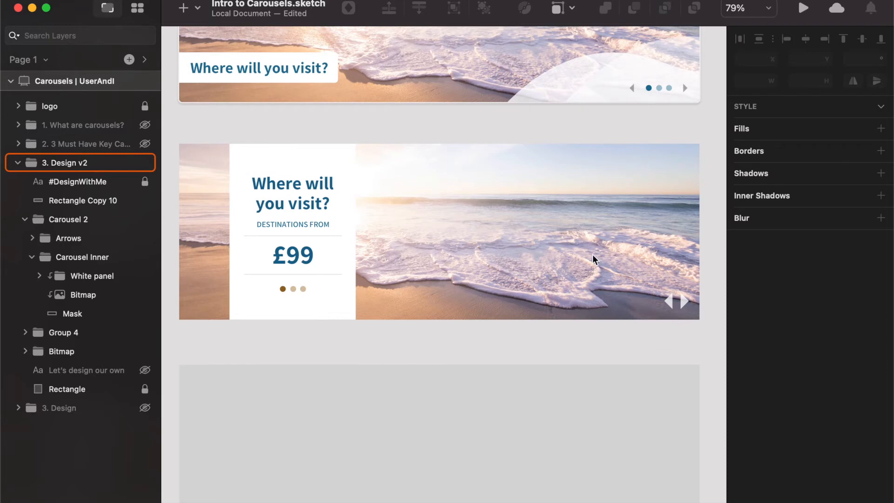
# Step: Move the White panel group of the second carousel 50 px to the left, to X 171
pyautogui.click(294, 269)
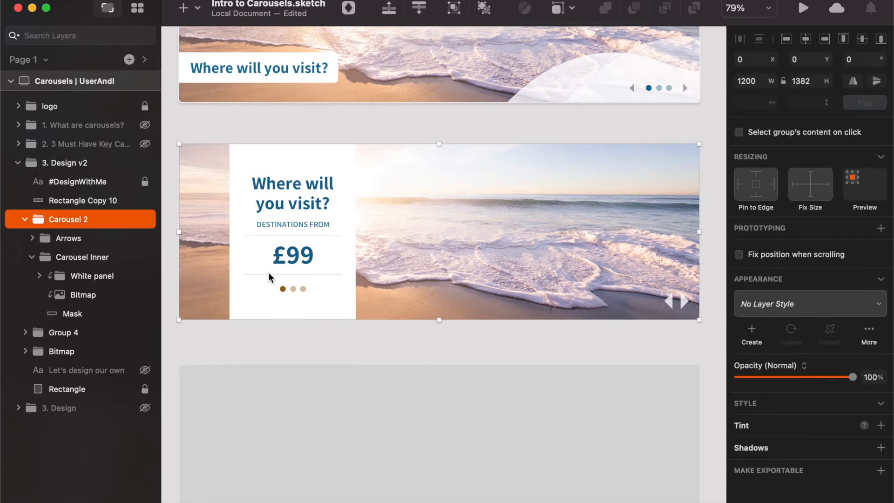
pyautogui.click(111, 274)
pyautogui.hotkey('shift', 'Left')
pyautogui.hotkey('shift', 'Left')
pyautogui.hotkey('shift', 'Left')
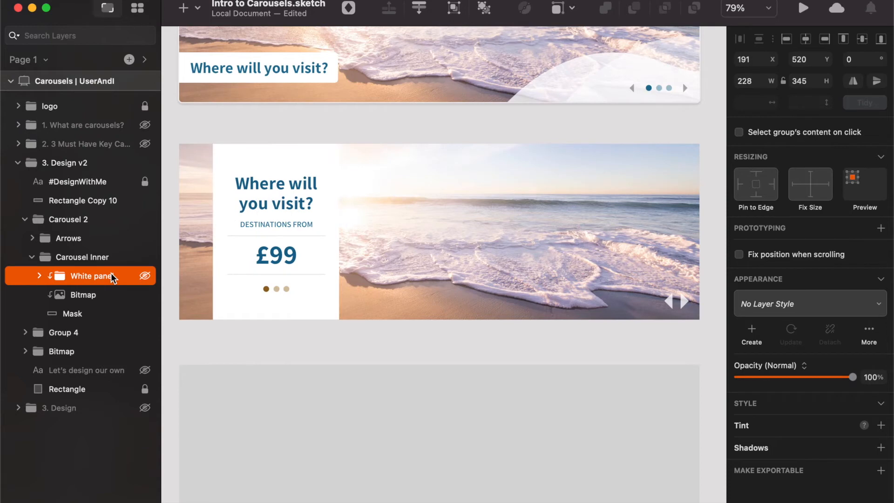
pyautogui.hotkey('shift', 'Left')
pyautogui.hotkey('shift', 'Left')
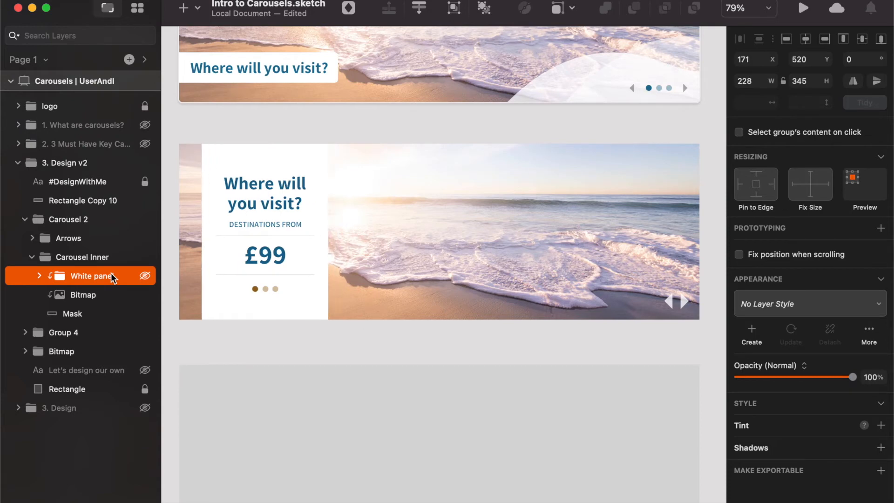
# Step: Try a black drop shadow with 27% opacity on the second carousel's Mask layer, and switch it off again
pyautogui.click(107, 313)
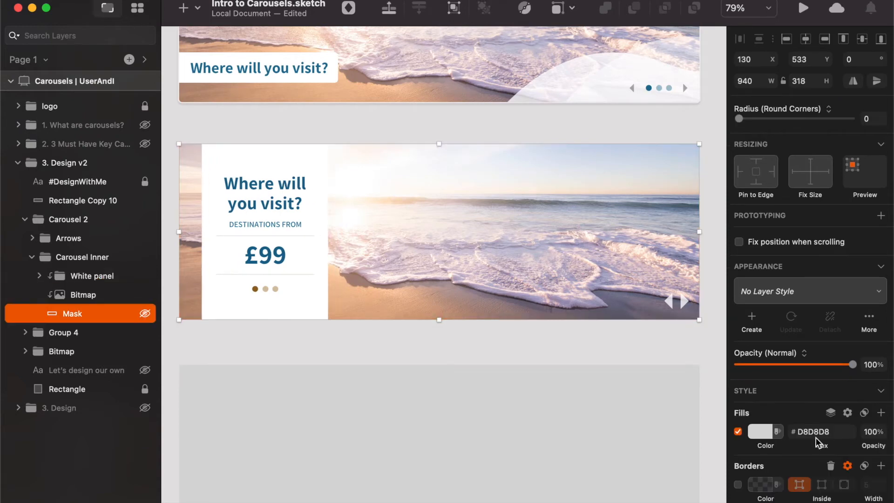
pyautogui.scroll(-5, 788, 460)
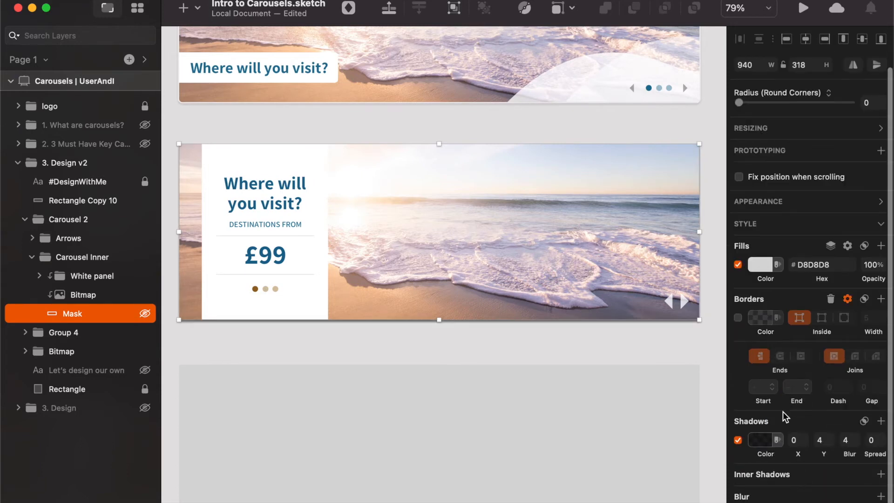
pyautogui.click(761, 442)
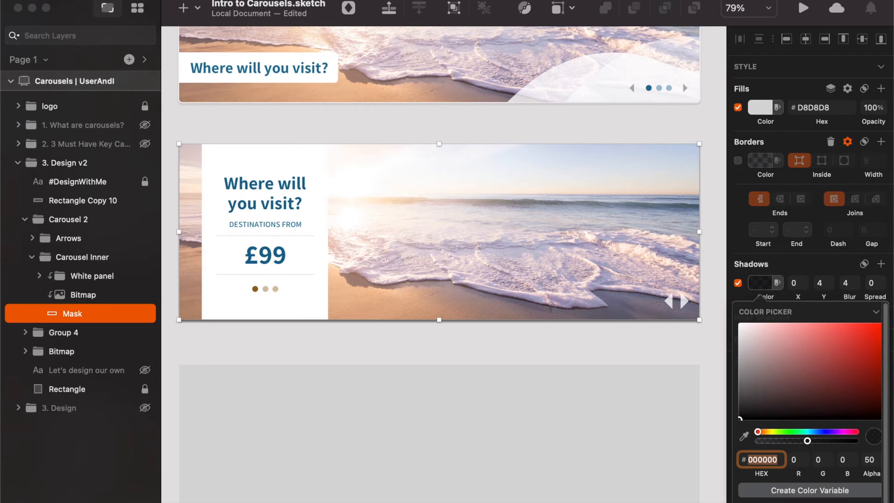
pyautogui.moveTo(790, 441); pyautogui.dragTo(784, 440)
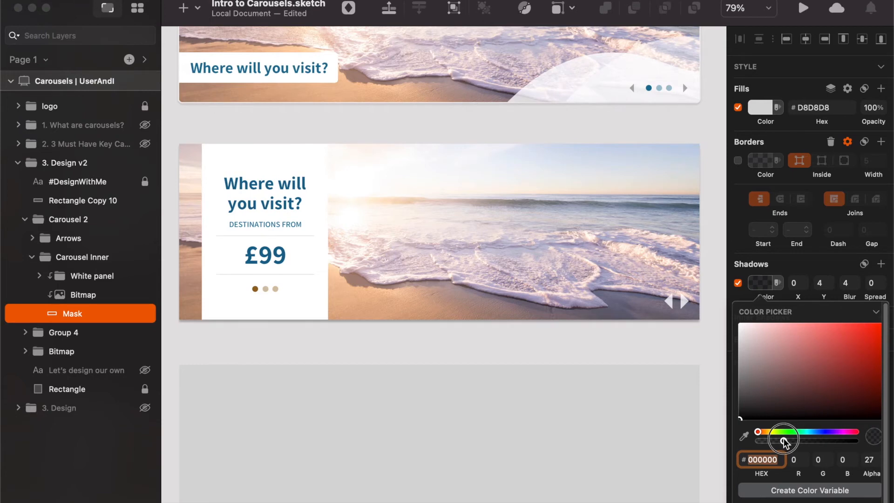
pyautogui.moveTo(784, 442); pyautogui.dragTo(784, 441)
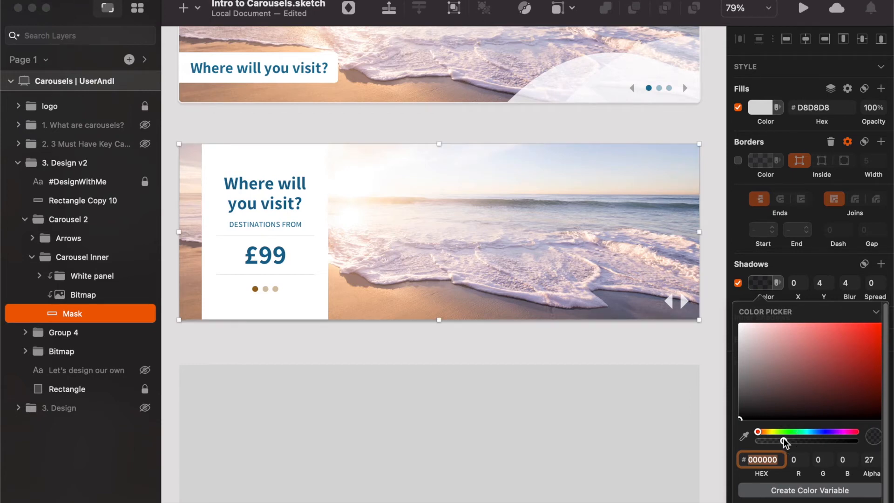
pyautogui.click(625, 359)
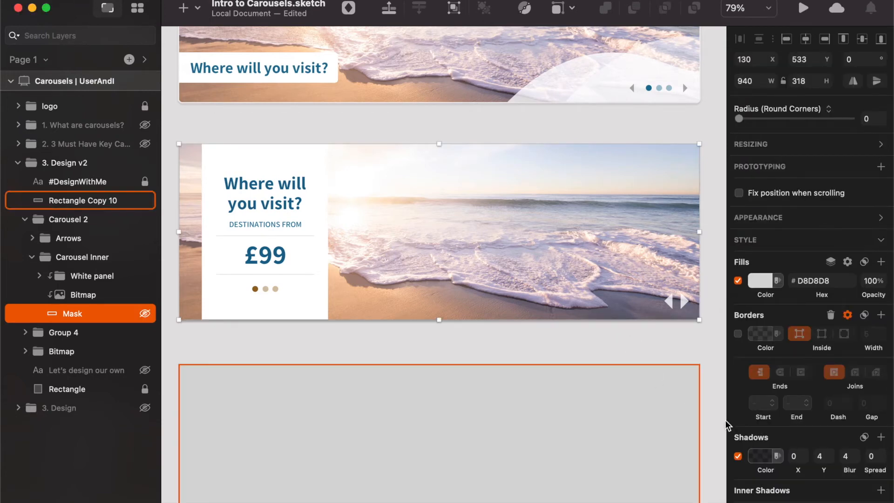
pyautogui.click(738, 455)
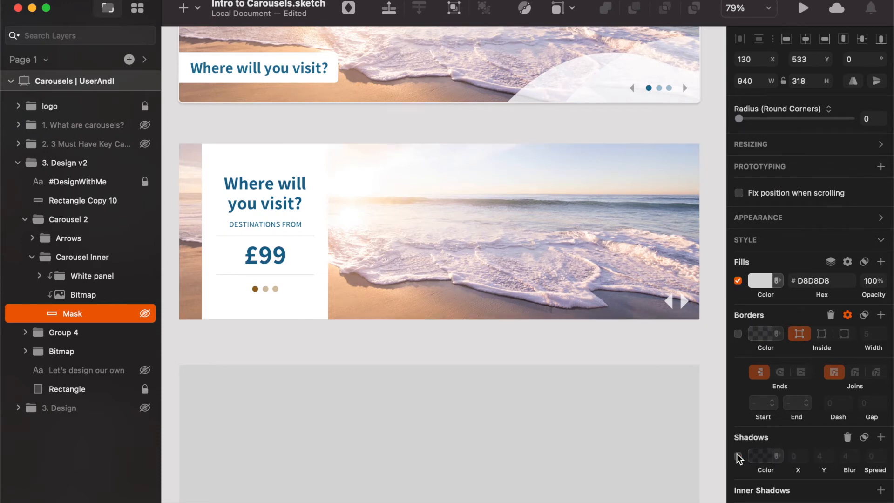
pyautogui.keyDown('super'); pyautogui.click(268, 289); pyautogui.keyUp('super')
pyautogui.click(285, 338)
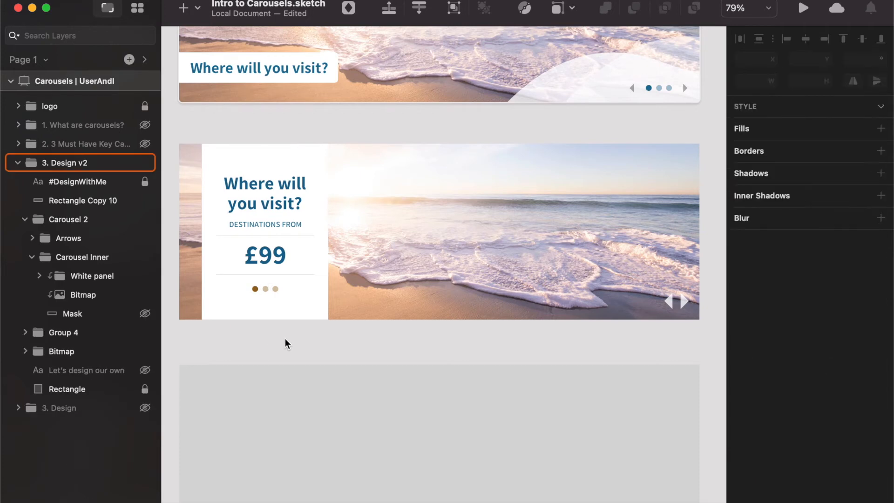
# Step: Colour the £99 price text brown (96691D) by sampling the active pagination dot below it
pyautogui.keyDown('super'); pyautogui.click(266, 256); pyautogui.keyUp('super')
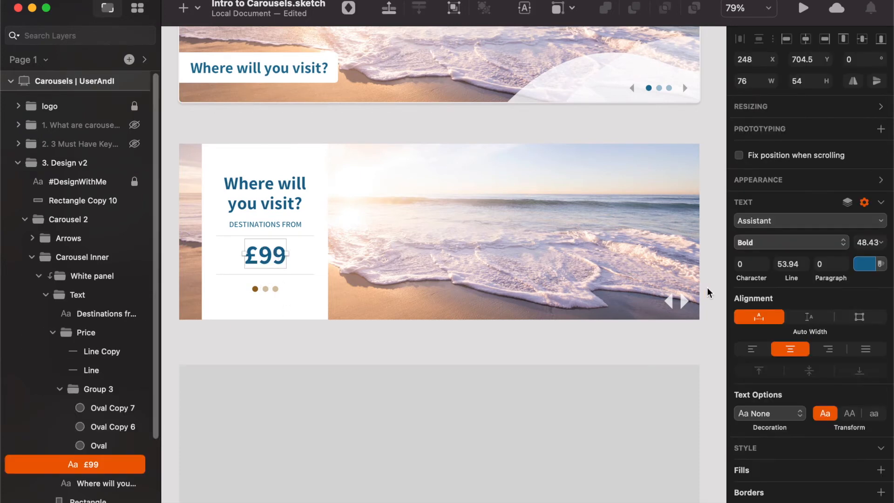
pyautogui.click(864, 264)
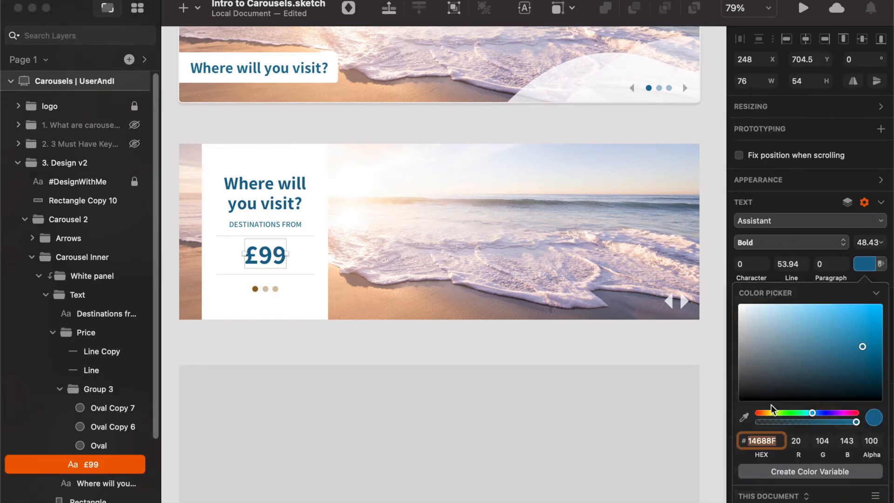
pyautogui.click(743, 417)
pyautogui.click(254, 289)
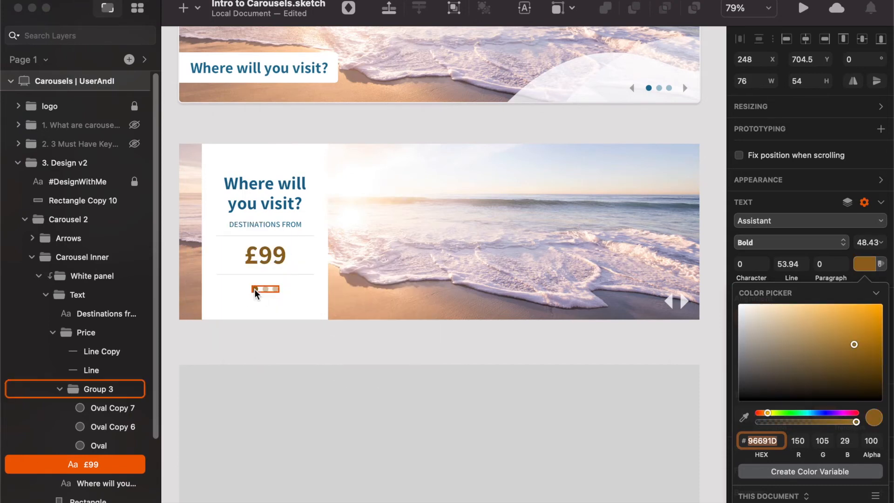
pyautogui.press('Escape')
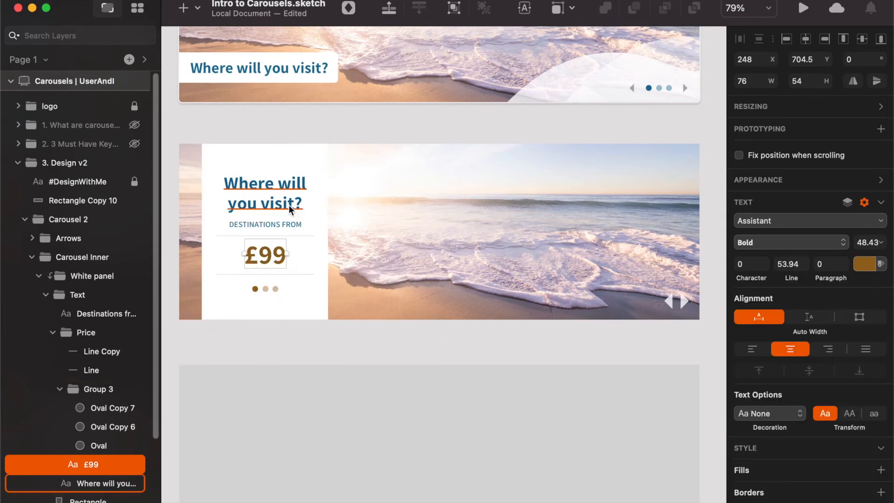
pyautogui.click(401, 345)
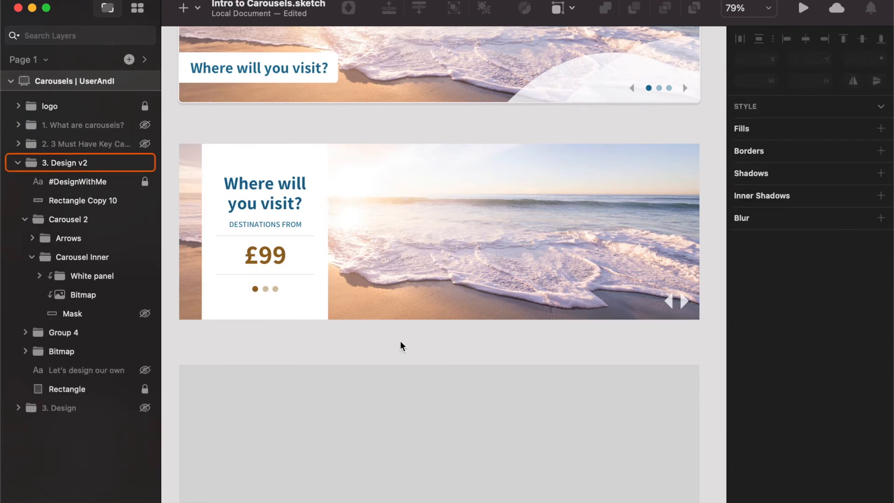
# Step: Try the brown price colour 96691D on the white panel's "Where will you visit?" heading by sampling the £99 text
pyautogui.click(275, 205)
pyautogui.click(867, 264)
pyautogui.click(747, 416)
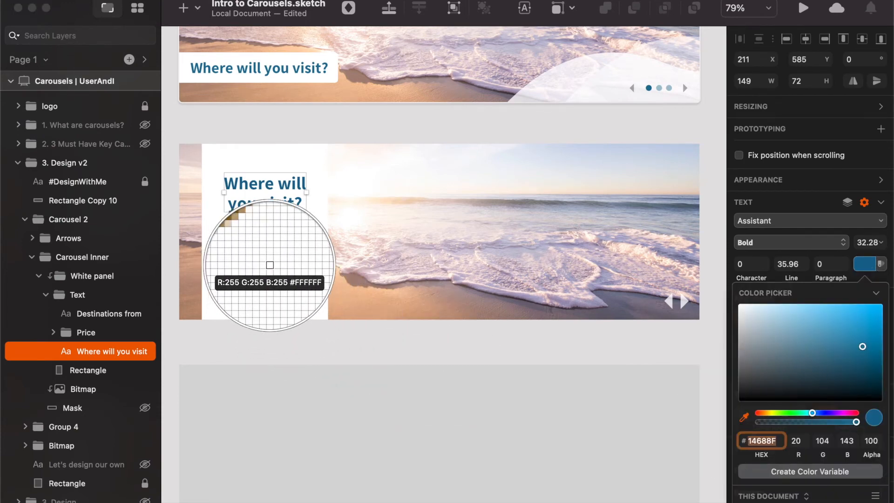
pyautogui.click(260, 255)
pyautogui.press('Escape')
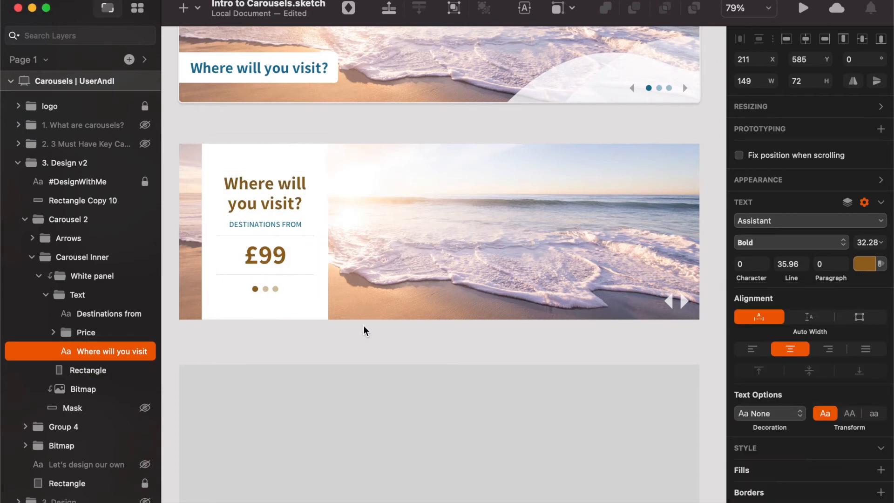
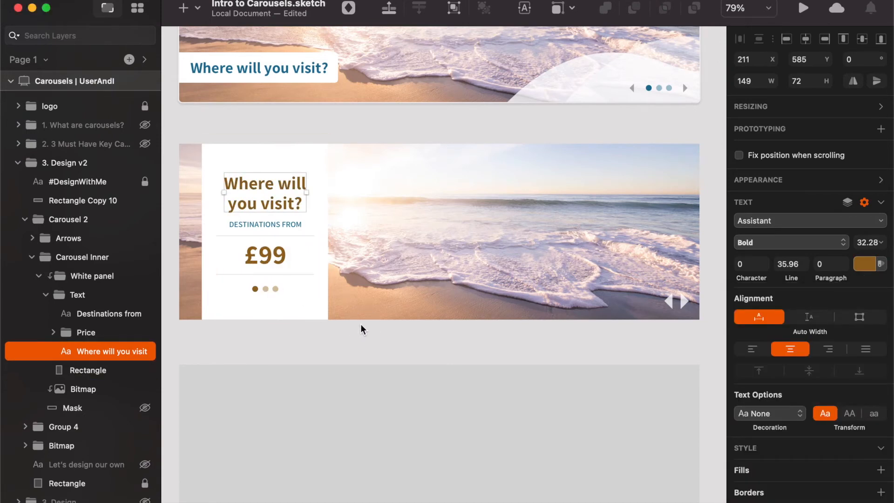
# Step: Recolour all three pagination dots in the white panel blue (1D7496), sampled from the upper carousel's active dot
pyautogui.keyDown('super'); pyautogui.click(255, 288); pyautogui.keyUp('super')
pyautogui.keyDown('shift'); pyautogui.click(99, 408); pyautogui.keyUp('shift')
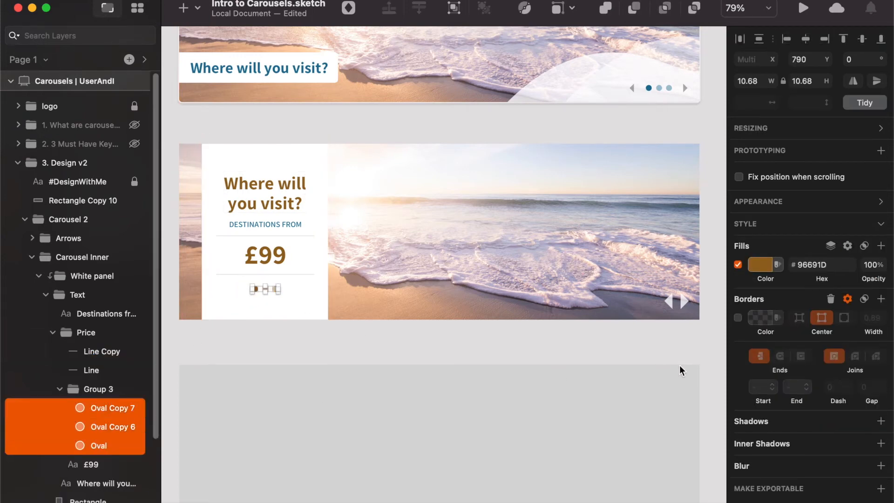
pyautogui.click(765, 262)
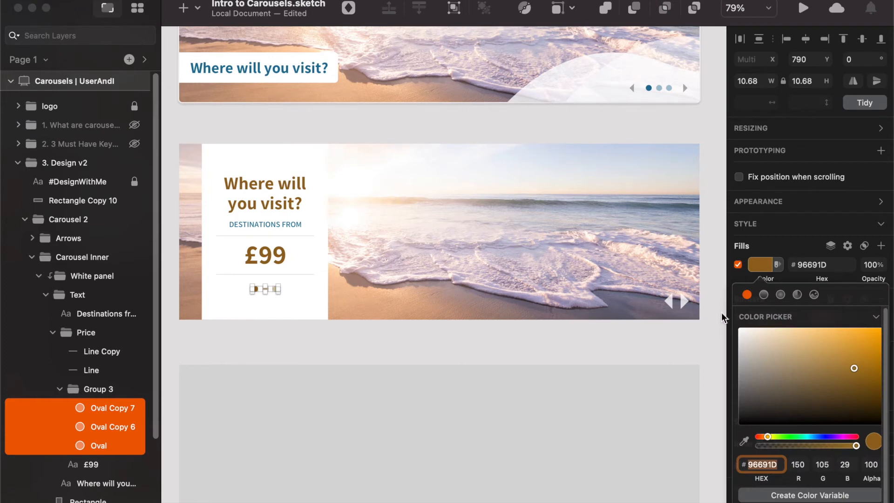
pyautogui.click(745, 441)
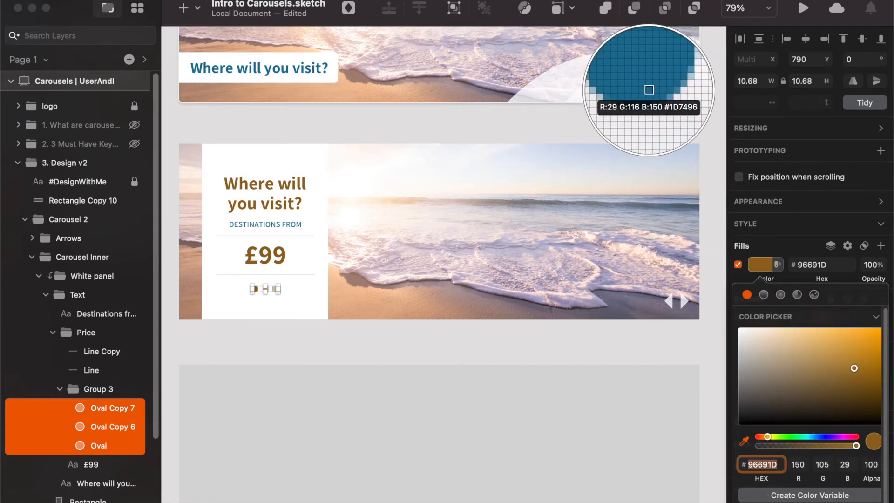
pyautogui.click(652, 91)
pyautogui.click(603, 346)
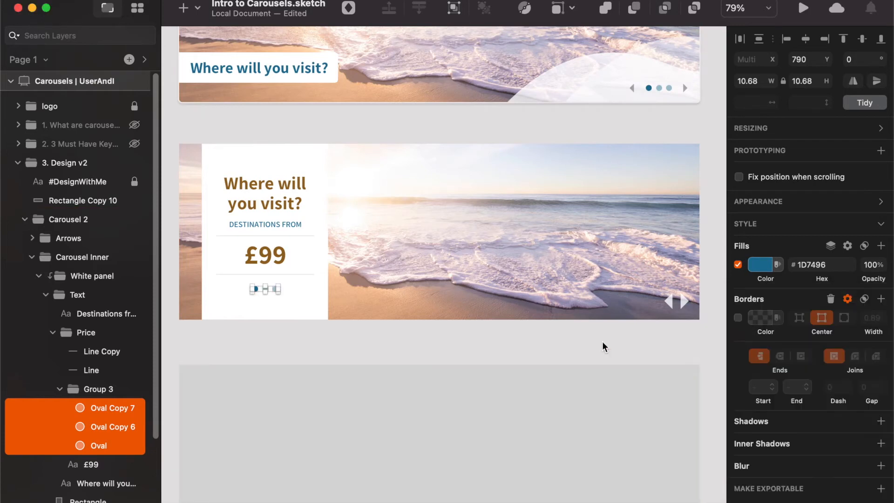
pyautogui.click(601, 341)
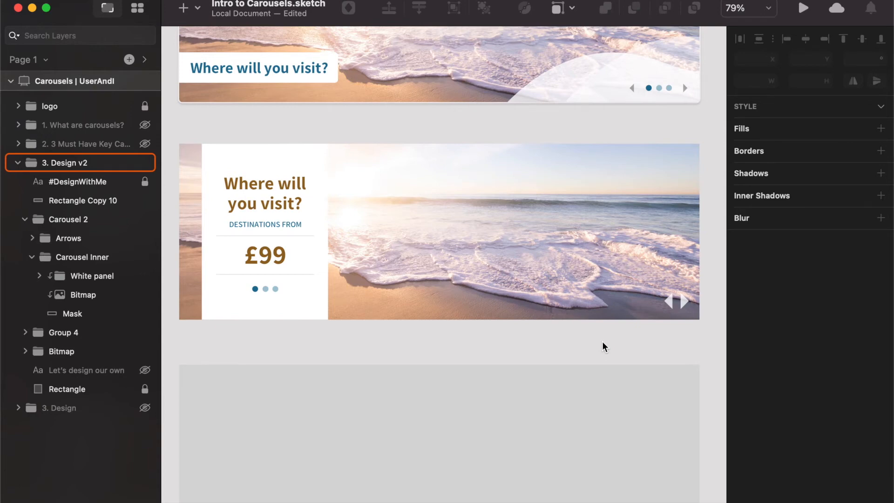
# Step: Colour the white panel's "Where will you visit?" heading blue (1D7496), sampled from the upper carousel's active dot
pyautogui.click(282, 200)
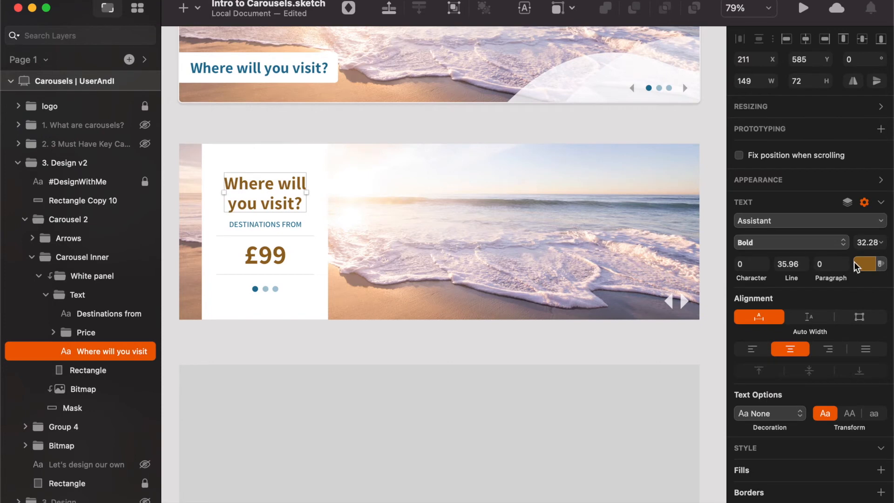
pyautogui.click(857, 262)
pyautogui.click(743, 415)
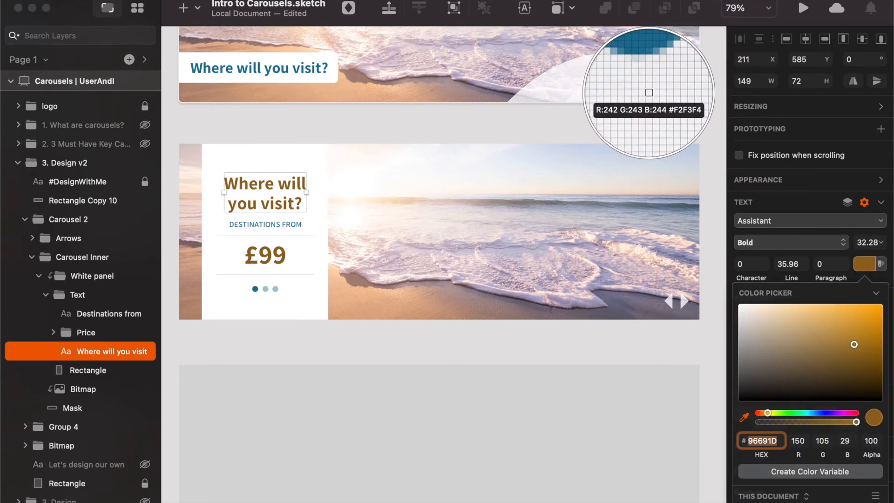
pyautogui.click(648, 88)
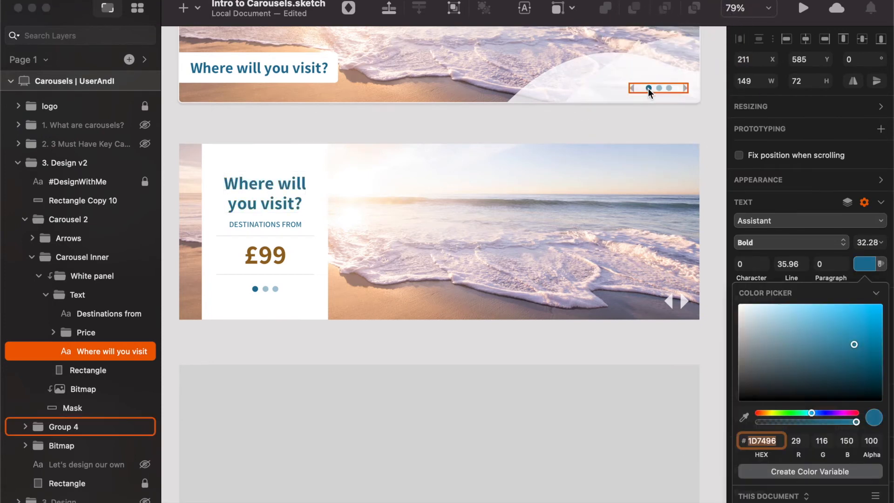
pyautogui.click(482, 336)
pyautogui.click(482, 336)
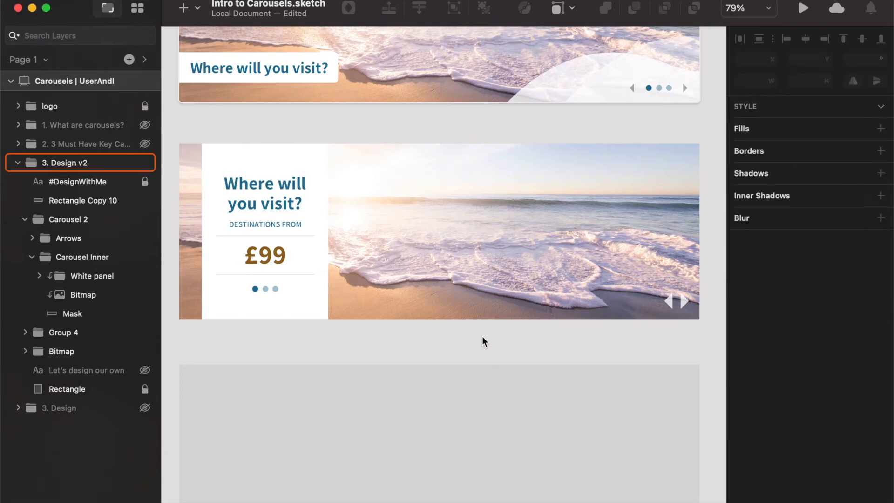
# Step: Reduce the line height of the white panel's "Where will you visit?" heading to 29.96
pyautogui.click(271, 206)
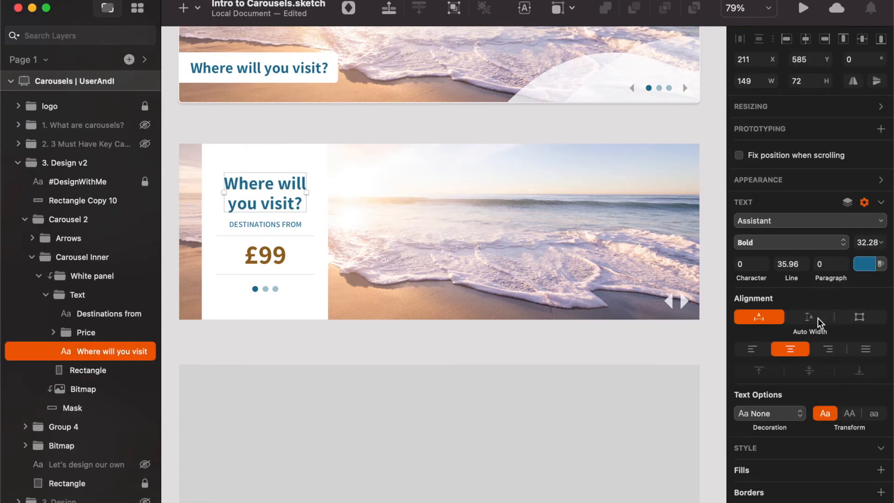
pyautogui.click(790, 268)
pyautogui.press('Down')
pyautogui.press('Down')
pyautogui.press('Down')
pyautogui.press('Down')
pyautogui.press('Down')
pyautogui.press('Down')
pyautogui.press('Down')
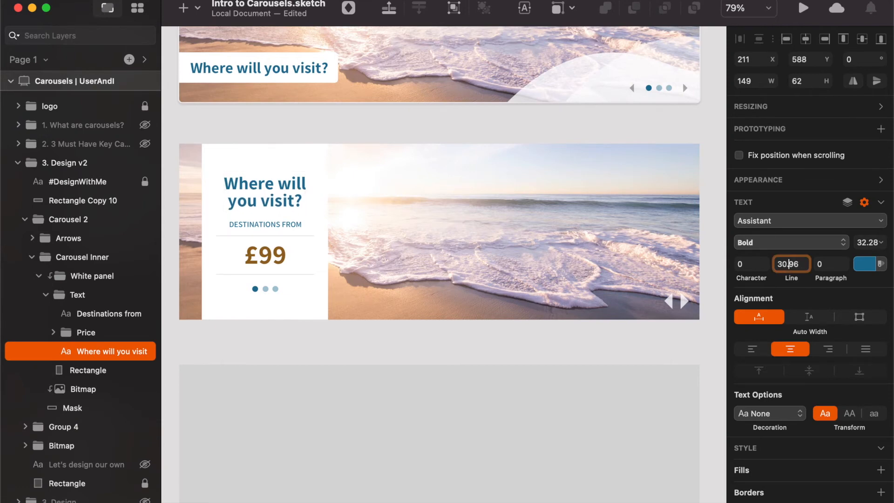
pyautogui.click(472, 341)
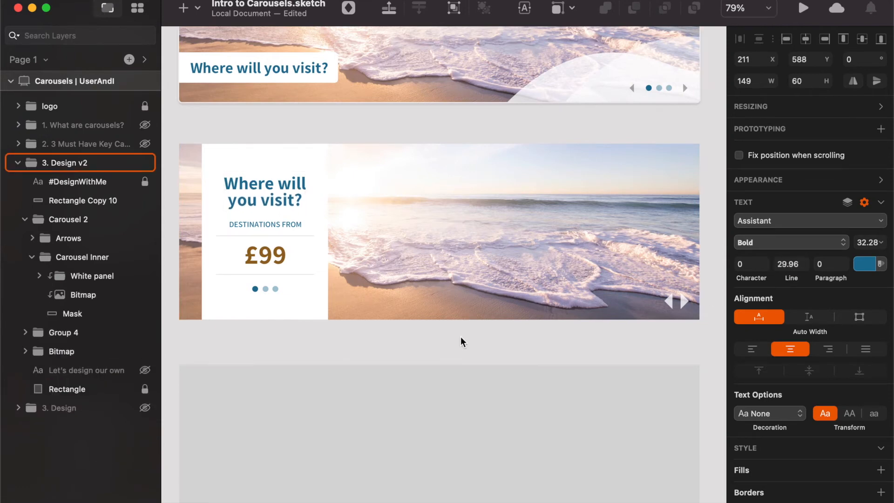
# Step: Move the "Destinations from" label up 10 px to Y 654 and nudge the Price group up closer beneath it
pyautogui.keyDown('super'); pyautogui.click(275, 224); pyautogui.keyUp('super')
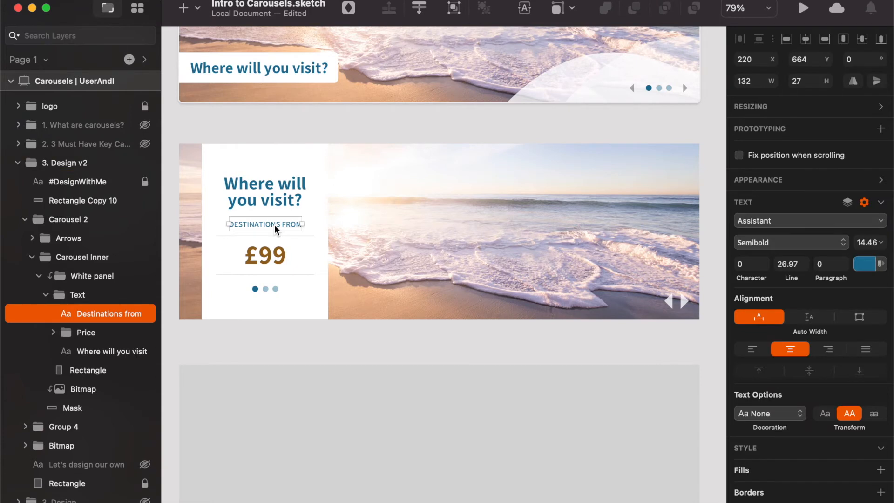
pyautogui.hotkey('shift', 'Up')
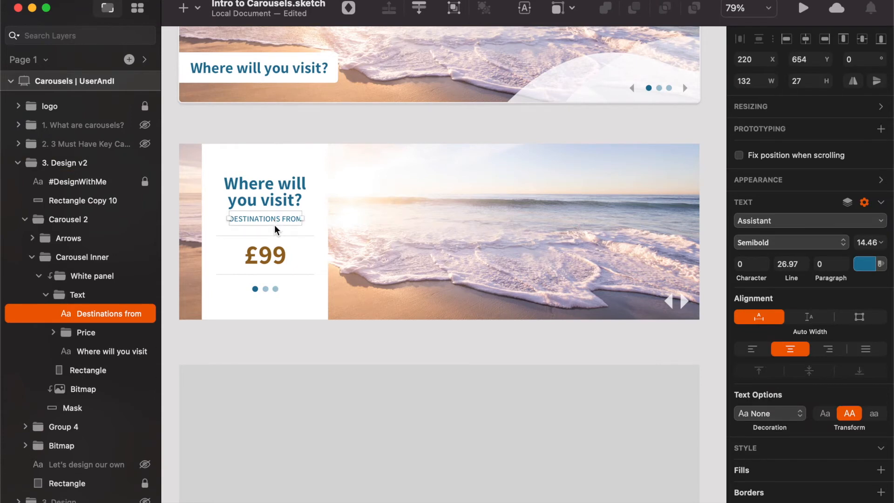
pyautogui.click(277, 255)
pyautogui.moveTo(276, 254); pyautogui.dragTo(275, 250)
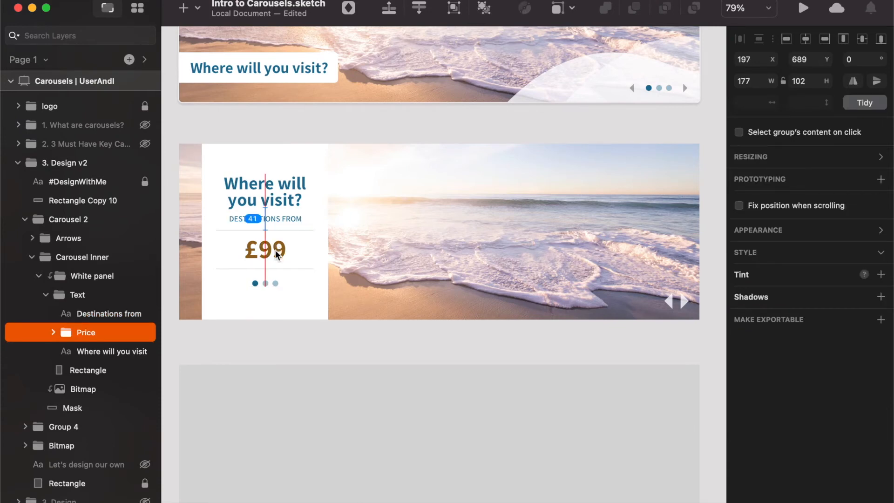
pyautogui.press('Up')
pyautogui.press('Up')
pyautogui.press('Down')
pyautogui.click(388, 337)
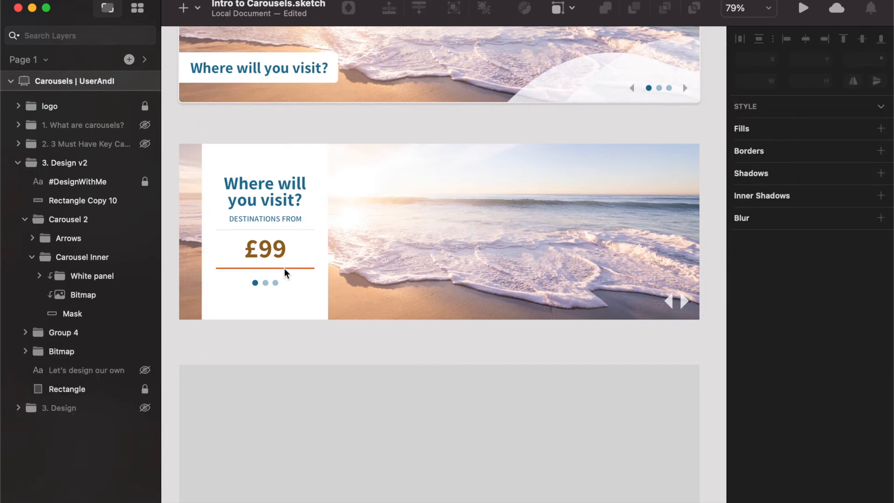
# Step: Delete the thin divider line between the "Destinations from" label and the £99 price in the white panel
pyautogui.keyDown('super'); pyautogui.click(281, 229); pyautogui.keyUp('super')
pyautogui.keyDown('super'); pyautogui.click(283, 233); pyautogui.keyUp('super')
pyautogui.keyDown('super'); pyautogui.click(282, 230); pyautogui.keyUp('super')
pyautogui.click(410, 336)
pyautogui.click(343, 302)
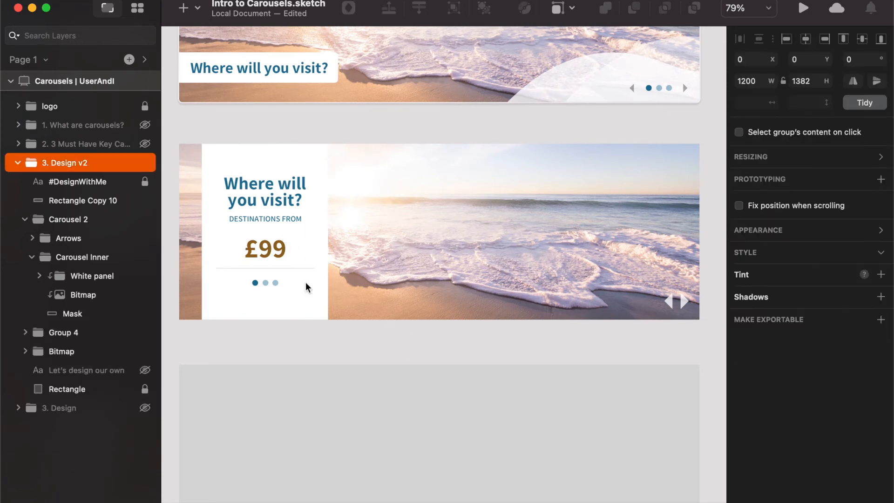
# Step: Move the £99 price, the remaining divider and the pagination dots up together, closer to the "Destinations from" label
pyautogui.doubleClick(264, 251)
pyautogui.keyDown('super'); pyautogui.click(265, 251); pyautogui.keyUp('super')
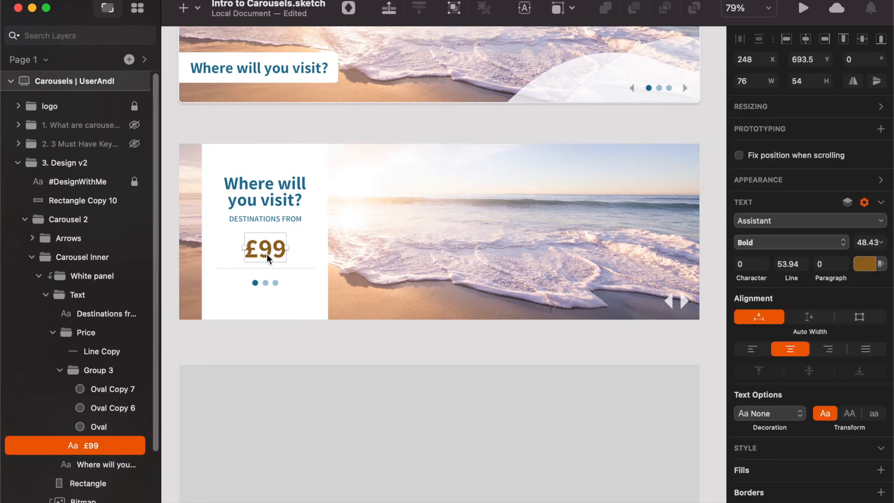
pyautogui.keyDown('shift'); pyautogui.click(270, 269); pyautogui.keyUp('shift')
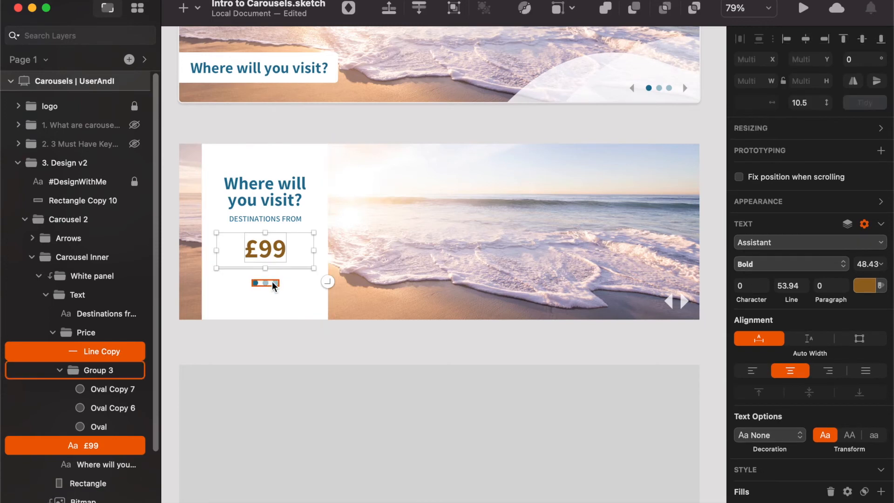
pyautogui.keyDown('shift'); pyautogui.click(272, 281); pyautogui.keyUp('shift')
pyautogui.hotkey('shift', 'Up')
pyautogui.hotkey('shift', 'Up')
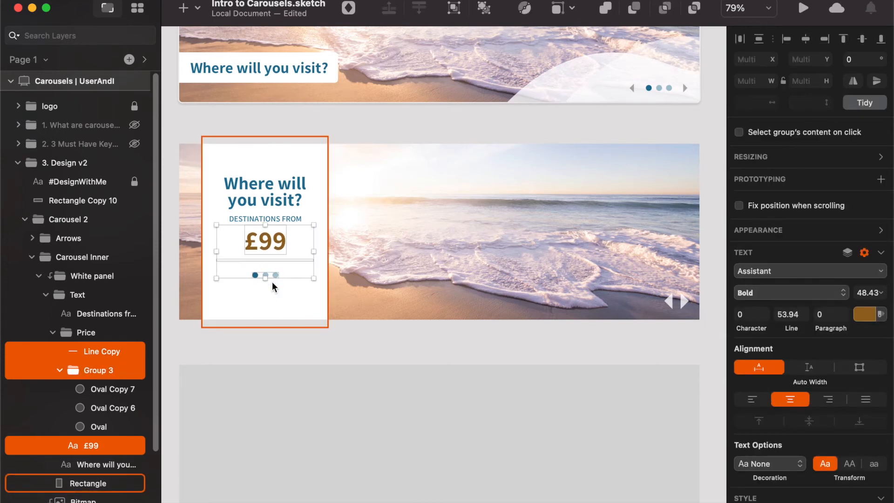
pyautogui.click(416, 349)
# Step: Shift the £99 price to X 298 and place "Destinations from", broken onto two lines, to the left of it
pyautogui.moveTo(263, 246); pyautogui.dragTo(293, 249)
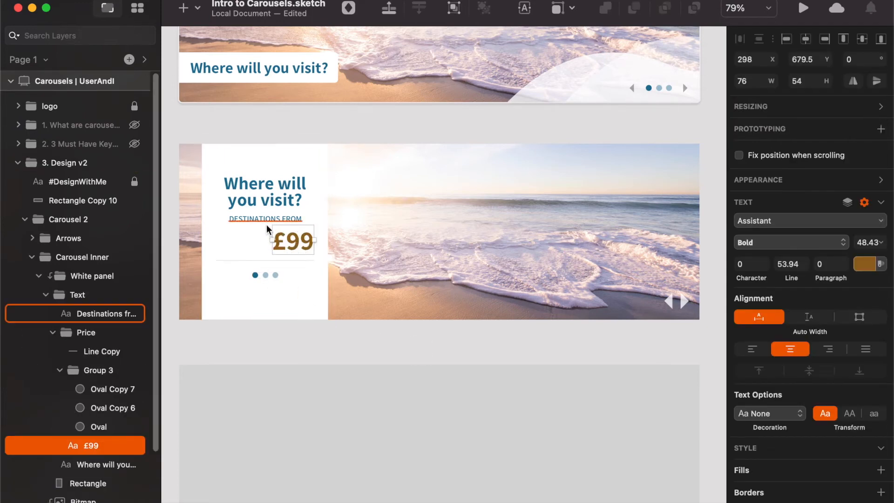
pyautogui.click(272, 222)
pyautogui.doubleClick(283, 223)
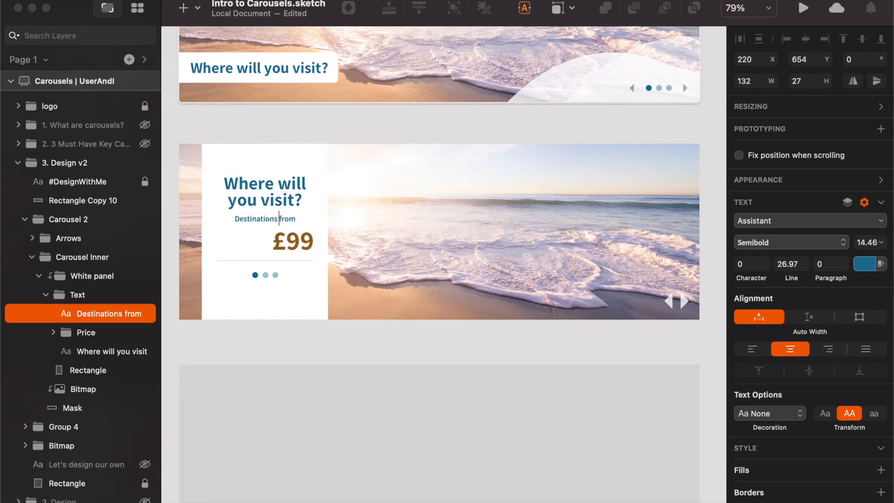
pyautogui.press('Return')
pyautogui.press('Escape')
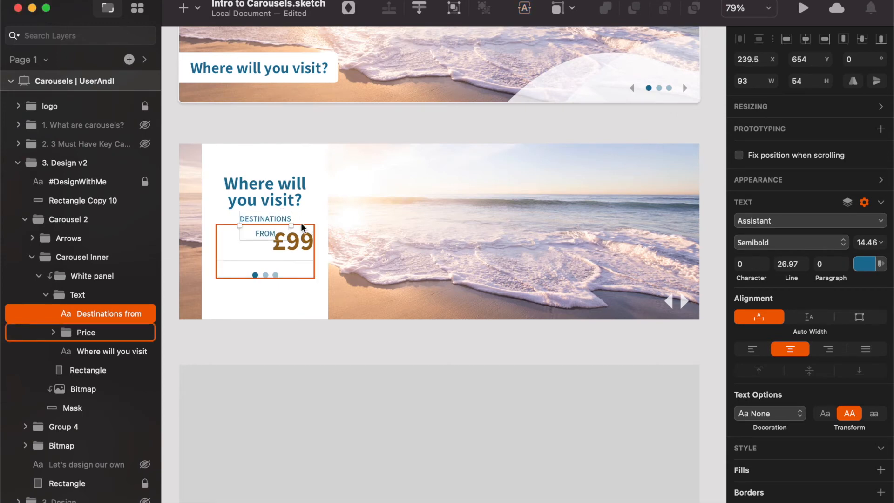
pyautogui.moveTo(270, 223); pyautogui.dragTo(250, 238)
# Step: Reduce the "Destinations from" label's line height to 15.97 and shift the label left to X 196.5
pyautogui.click(778, 264)
pyautogui.press('Down')
pyautogui.press('Down')
pyautogui.press('Down')
pyautogui.press('Down')
pyautogui.press('Down')
pyautogui.press('Down')
pyautogui.press('Down')
pyautogui.press('Down')
pyautogui.press('Down')
pyautogui.press('Down')
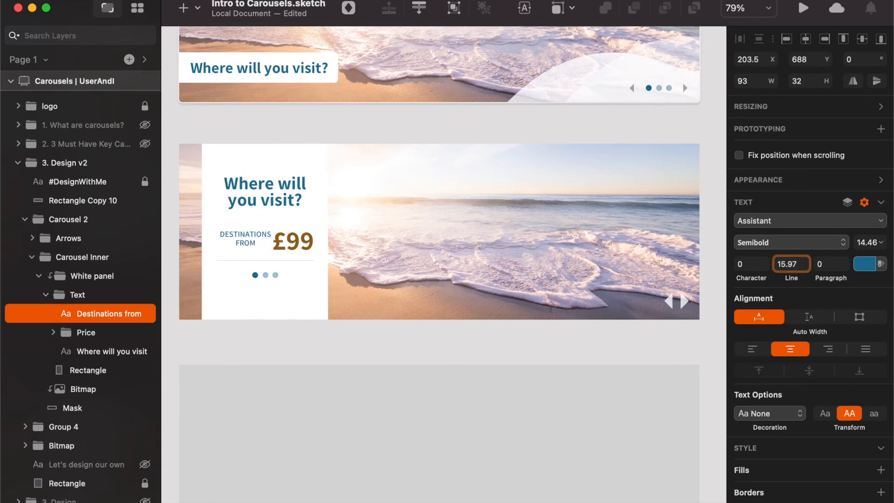
pyautogui.click(252, 240)
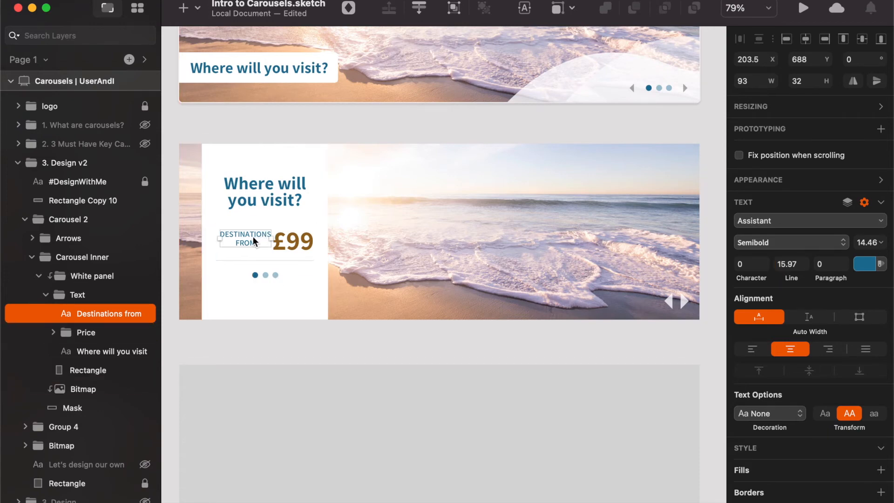
pyautogui.moveTo(253, 240); pyautogui.dragTo(249, 240)
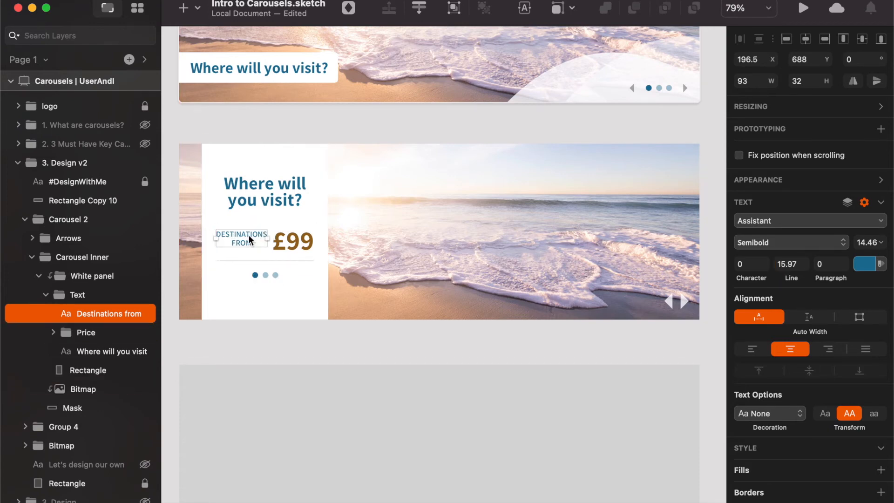
# Step: Try shortening the label to "From" and moving it and the £99 price up under the heading, and undo these changes
pyautogui.doubleClick(247, 236)
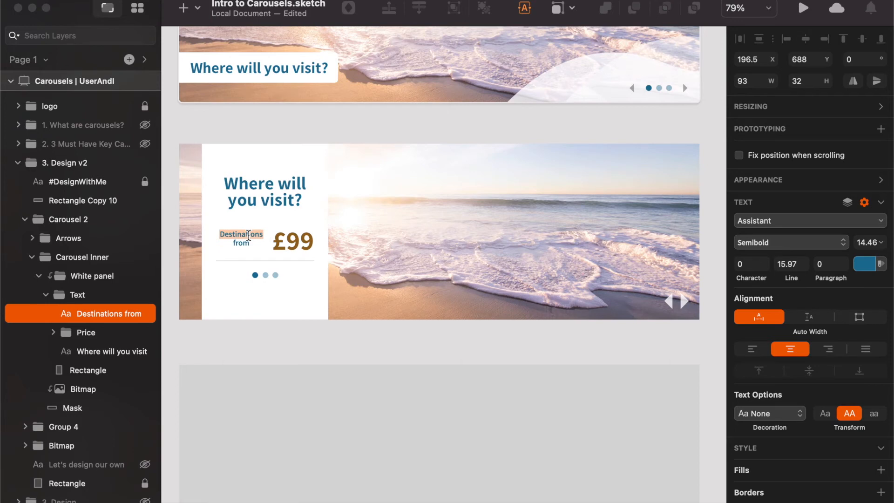
pyautogui.press('BackSpace')
pyautogui.press('BackSpace')
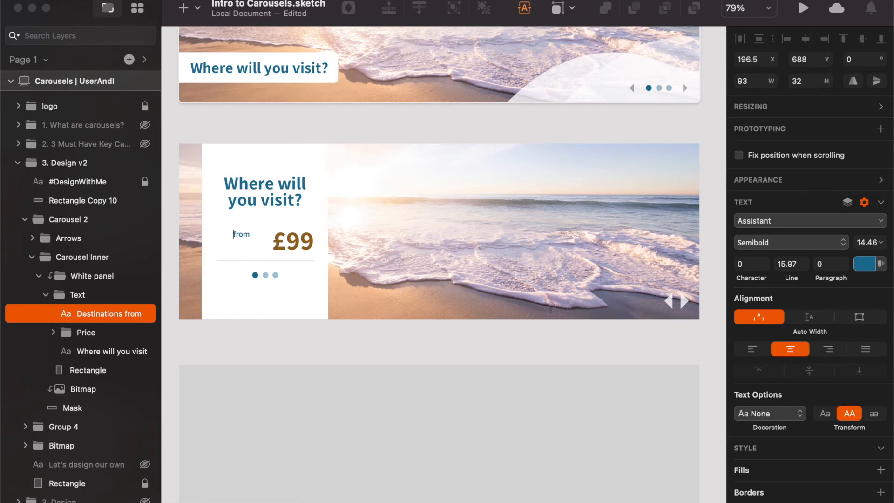
pyautogui.press('Escape')
pyautogui.click(295, 238)
pyautogui.doubleClick(296, 239)
pyautogui.moveTo(298, 239); pyautogui.dragTo(246, 230)
pyautogui.click(248, 238)
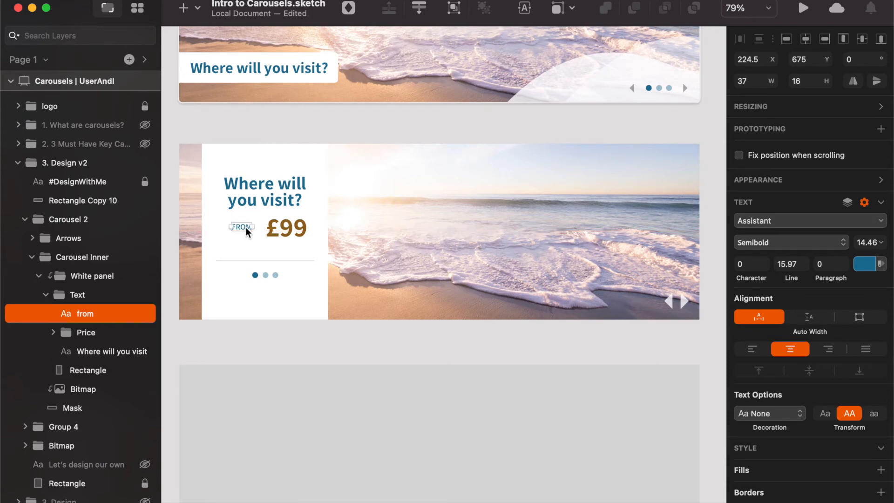
pyautogui.click(338, 342)
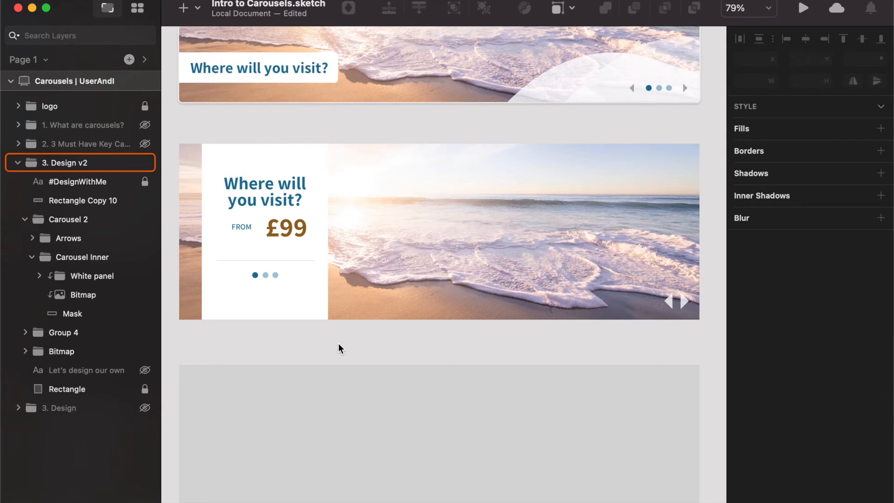
pyautogui.moveTo(276, 238); pyautogui.dragTo(252, 238)
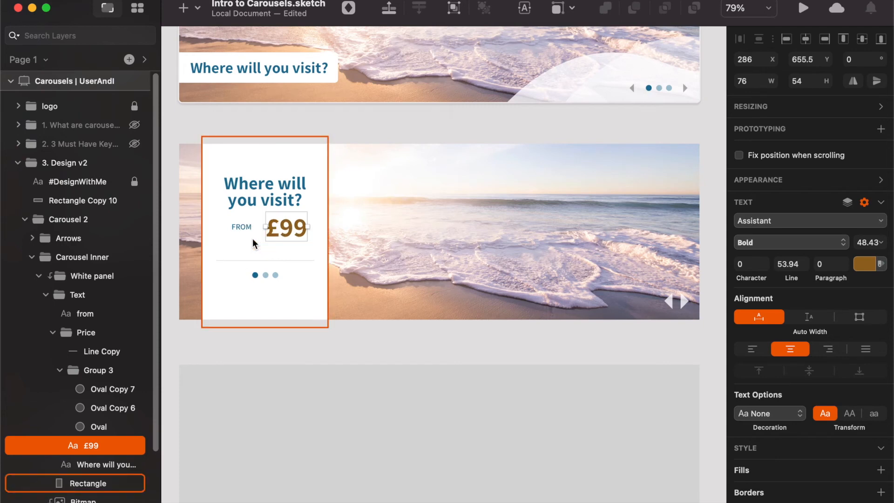
pyautogui.press('super+z')
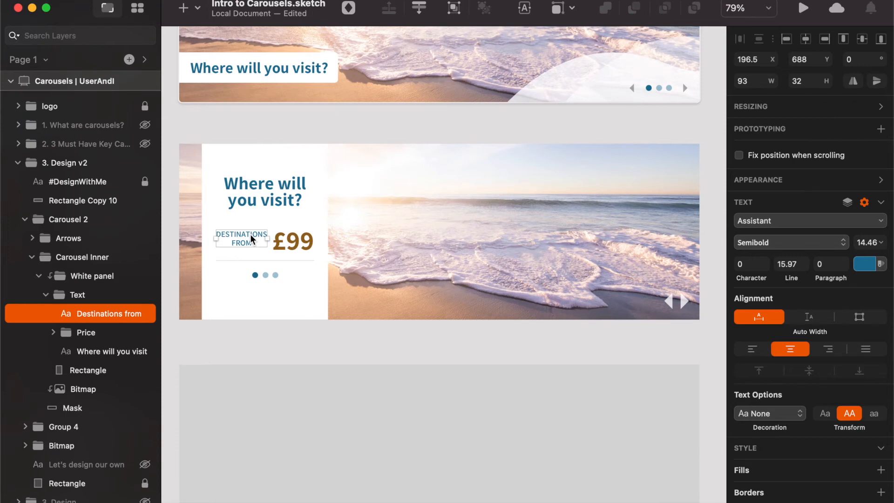
# Step: Reword the label beside the £99 price to "Holidays from" and left-align it
pyautogui.doubleClick(250, 234)
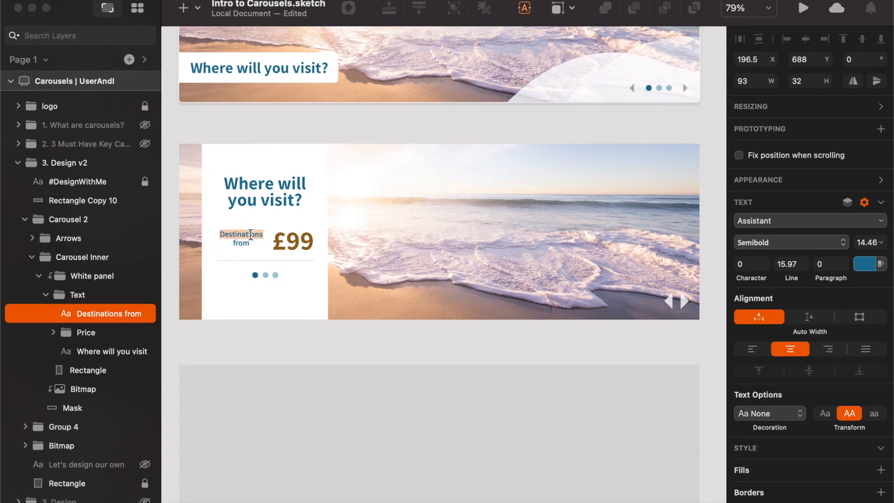
pyautogui.write('Holidays')
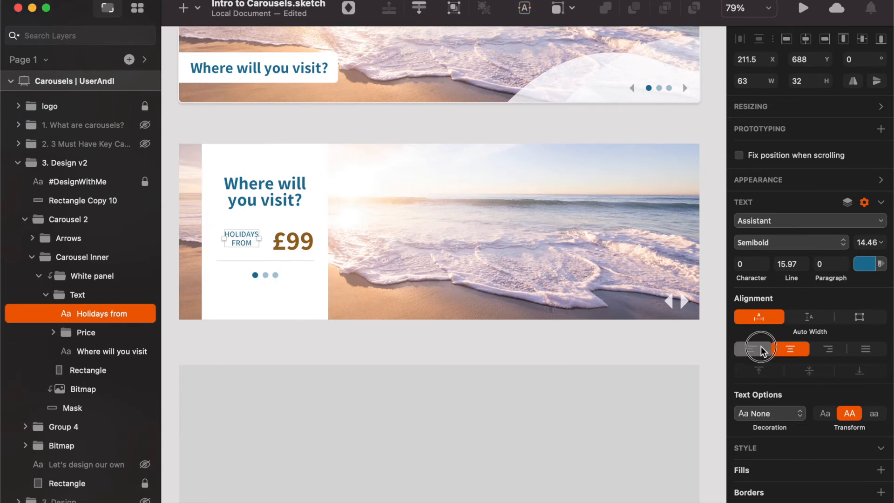
# Step: Move the £99 price closer to the "Holidays from" label, at X 284 and Y 673.5
pyautogui.doubleClick(287, 246)
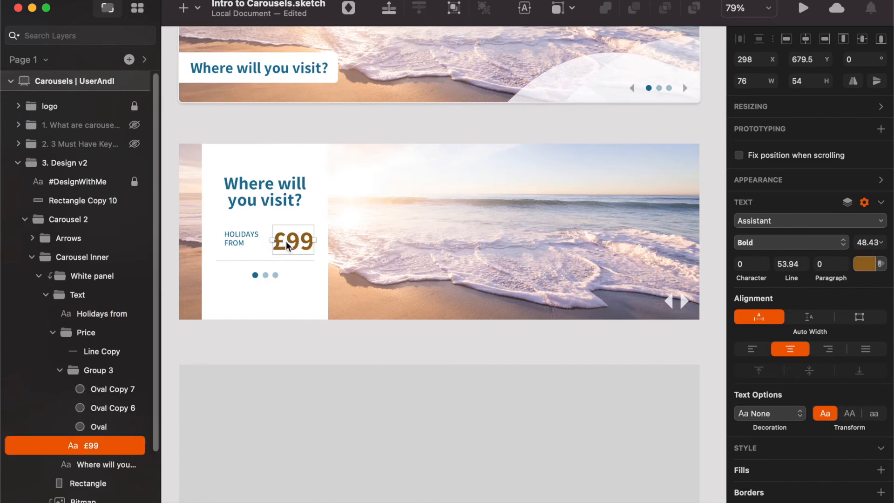
pyautogui.moveTo(287, 246); pyautogui.dragTo(246, 241)
pyautogui.hotkey('shift', 'Right')
pyautogui.hotkey('shift', 'Right')
pyautogui.hotkey('shift', 'Right')
pyautogui.hotkey('shift', 'Right')
pyautogui.hotkey('shift', 'Right')
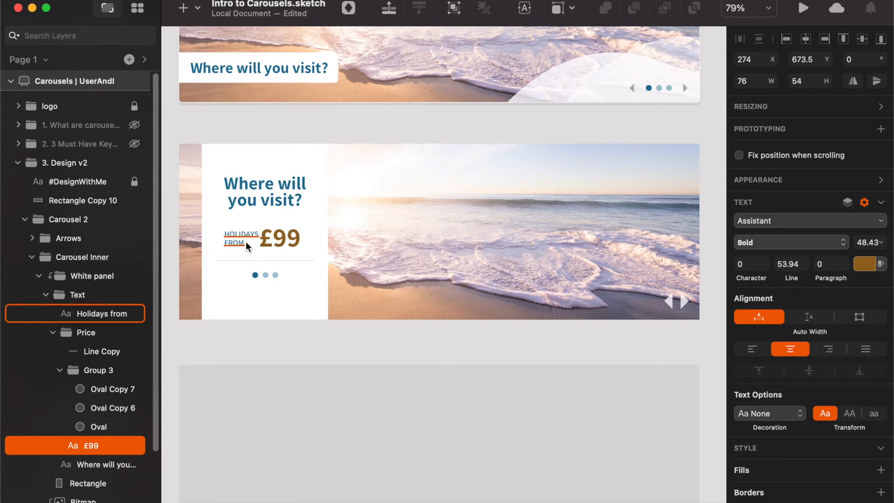
pyautogui.hotkey('shift', 'Right')
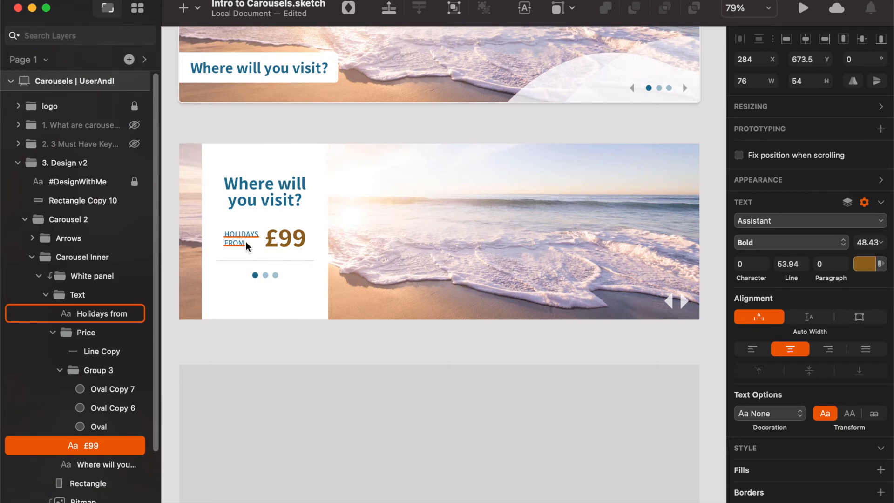
# Step: Group the £99 price with the "Holidays from" label and centre the group horizontally with the white panel's heading
pyautogui.click(291, 242)
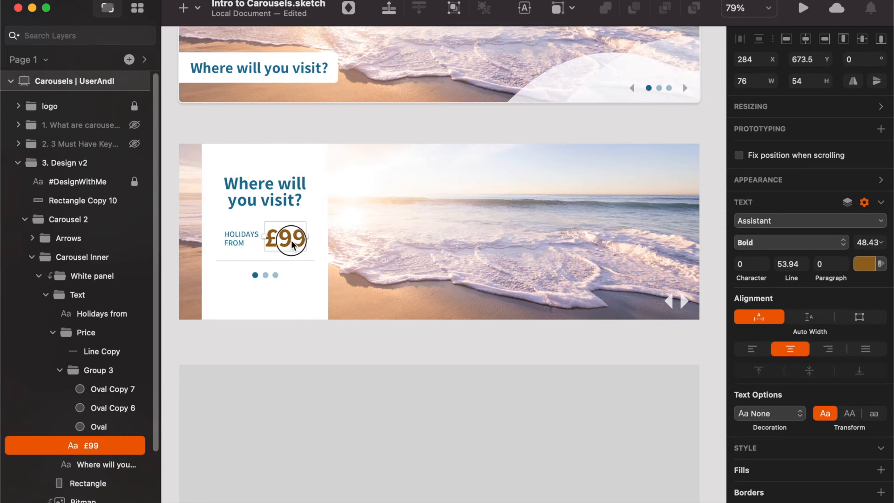
pyautogui.keyDown('shift'); pyautogui.click(241, 237); pyautogui.keyUp('shift')
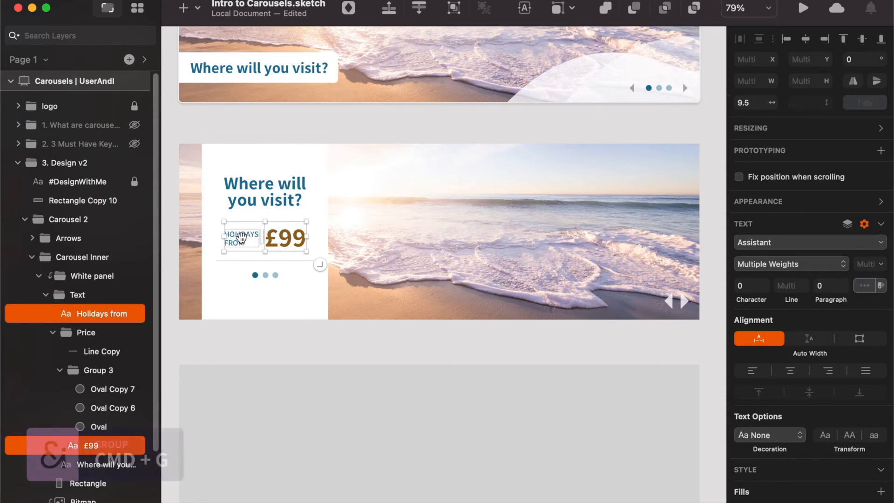
pyautogui.press('super+g')
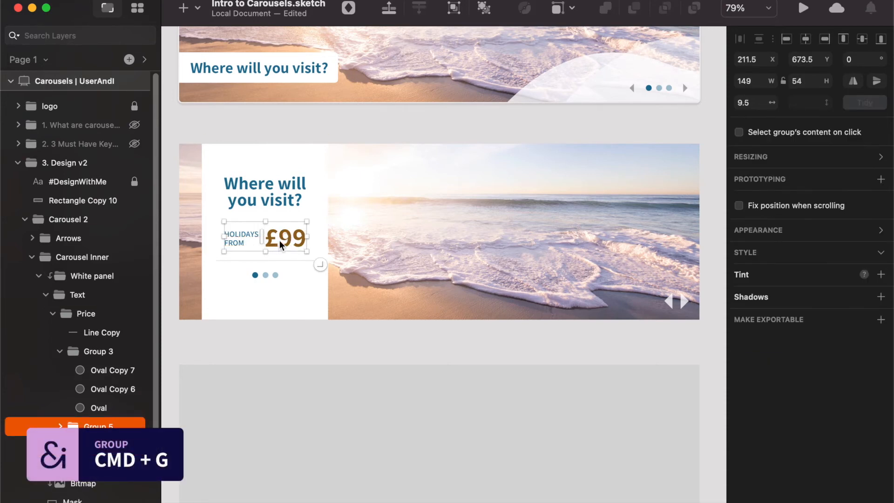
pyautogui.keyDown('shift'); pyautogui.click(244, 205); pyautogui.keyUp('shift')
pyautogui.click(805, 38)
pyautogui.click(433, 354)
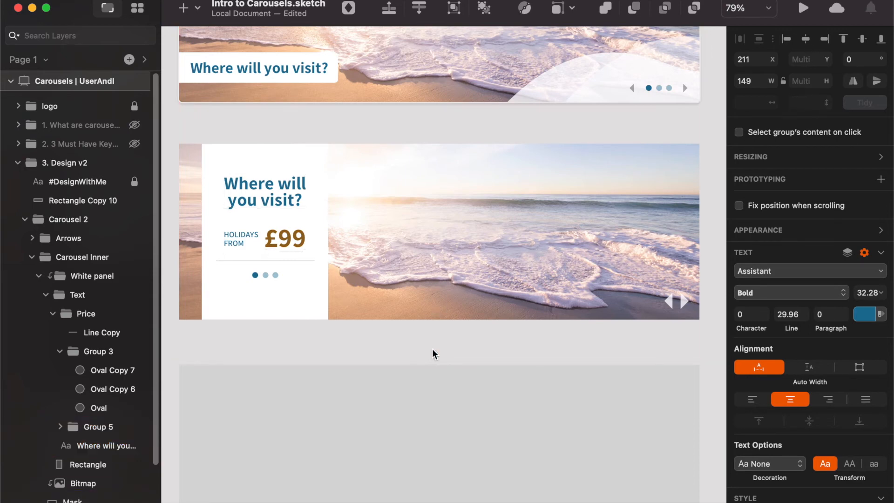
# Step: Colour the "Holidays from" label brown (96691D), sampled from the £99 price
pyautogui.click(285, 238)
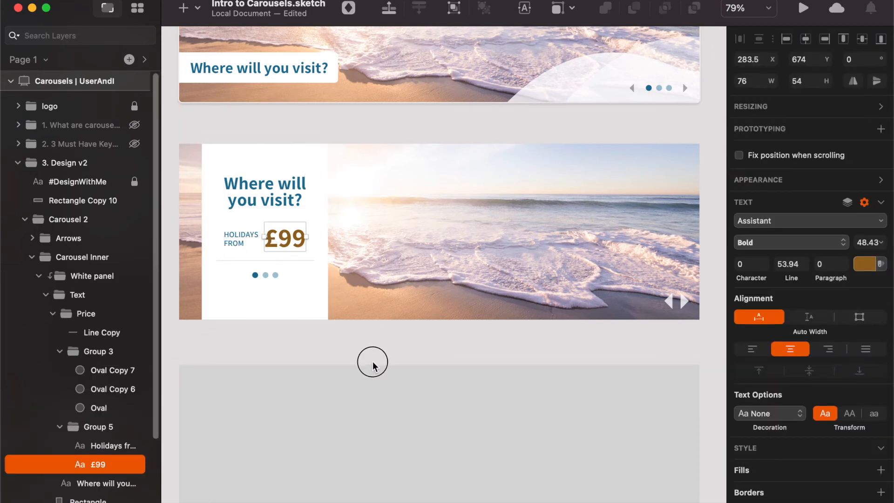
pyautogui.click(373, 361)
pyautogui.doubleClick(283, 239)
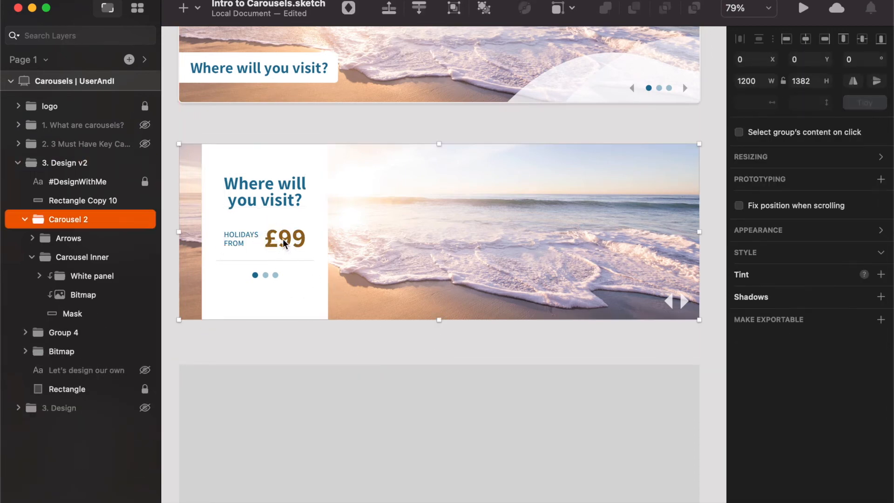
pyautogui.doubleClick(256, 234)
pyautogui.doubleClick(251, 234)
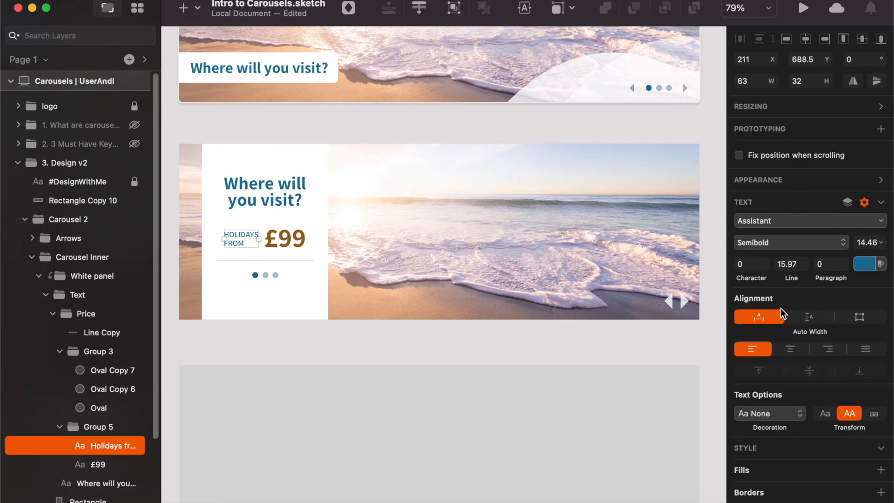
pyautogui.click(864, 264)
pyautogui.click(744, 417)
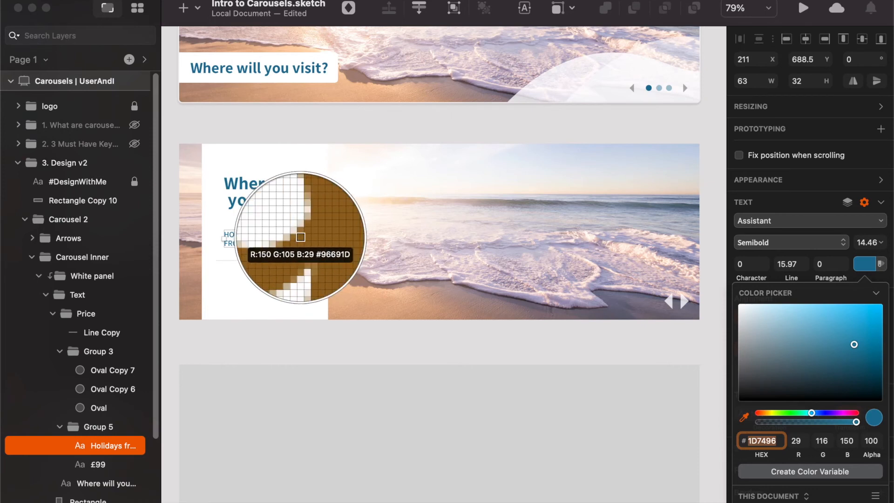
pyautogui.click(303, 238)
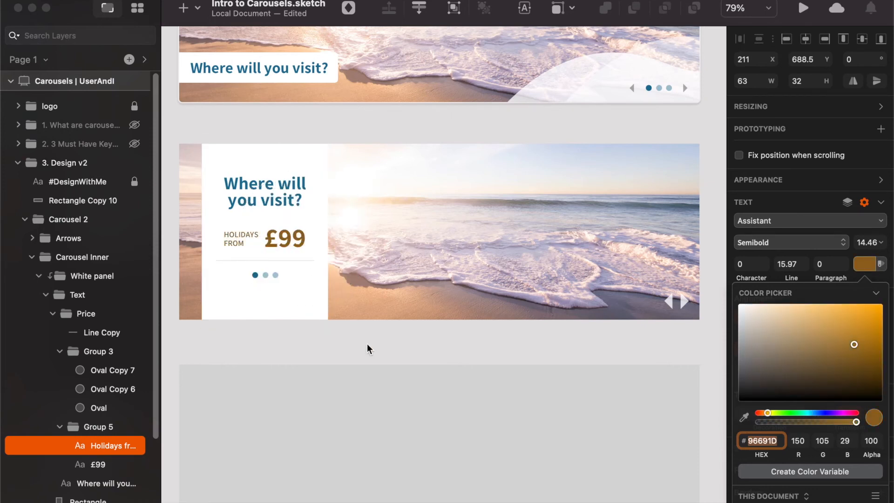
pyautogui.press('Escape')
# Step: Move the "Holidays from" label and £99 price up closer to the heading, and raise the divider and dots beneath them
pyautogui.click(285, 242)
pyautogui.keyDown('shift'); pyautogui.click(228, 235); pyautogui.keyUp('shift')
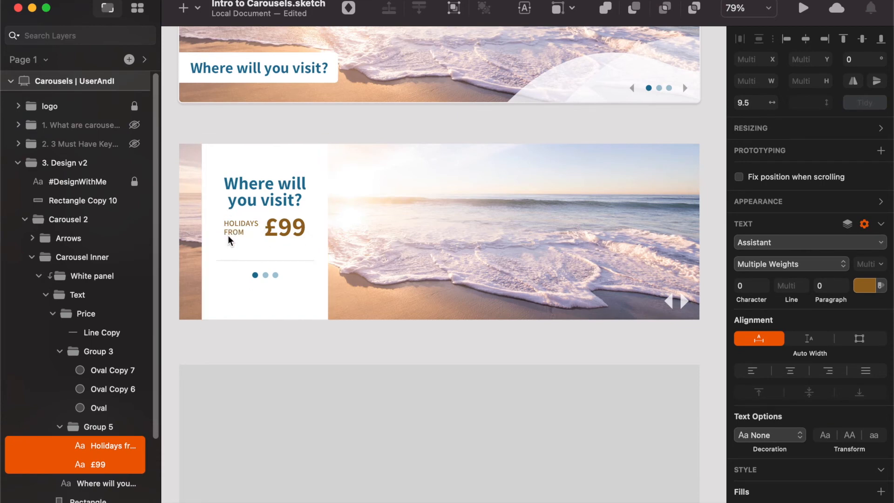
pyautogui.click(272, 278)
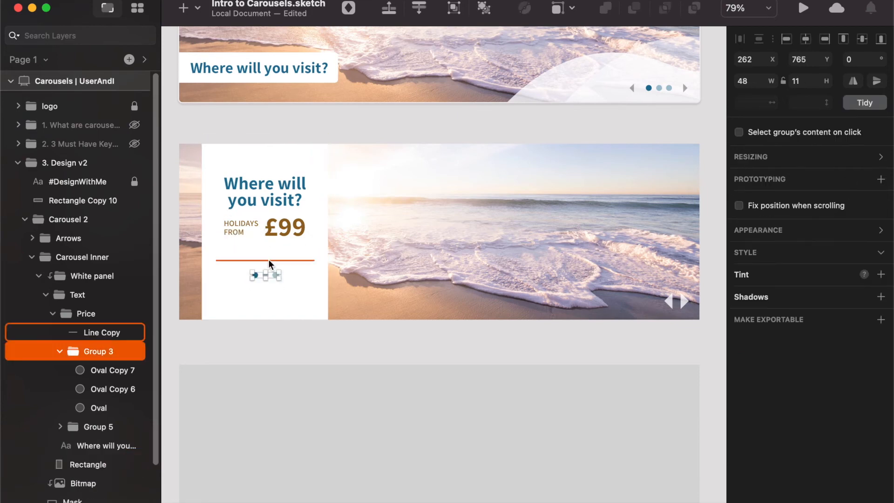
pyautogui.keyDown('shift'); pyautogui.click(268, 259); pyautogui.keyUp('shift')
pyautogui.hotkey('shift', 'Up')
pyautogui.hotkey('shift', 'Up')
pyautogui.hotkey('shift', 'Up')
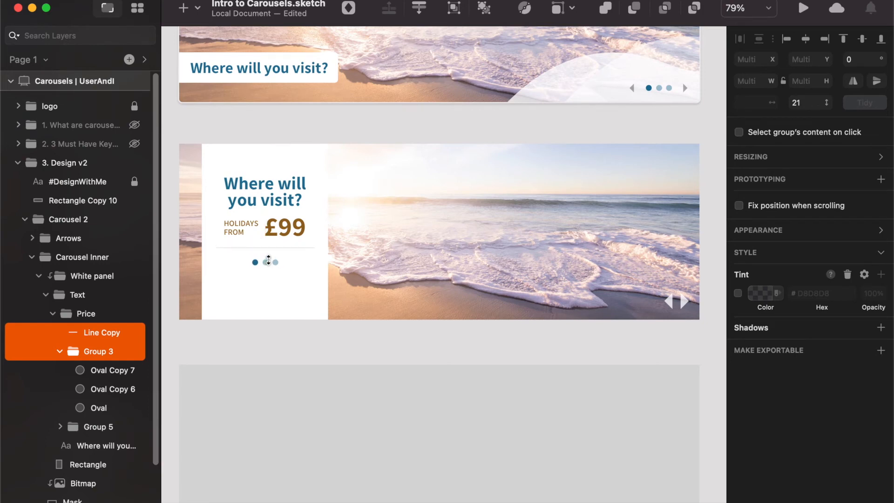
pyautogui.click(360, 336)
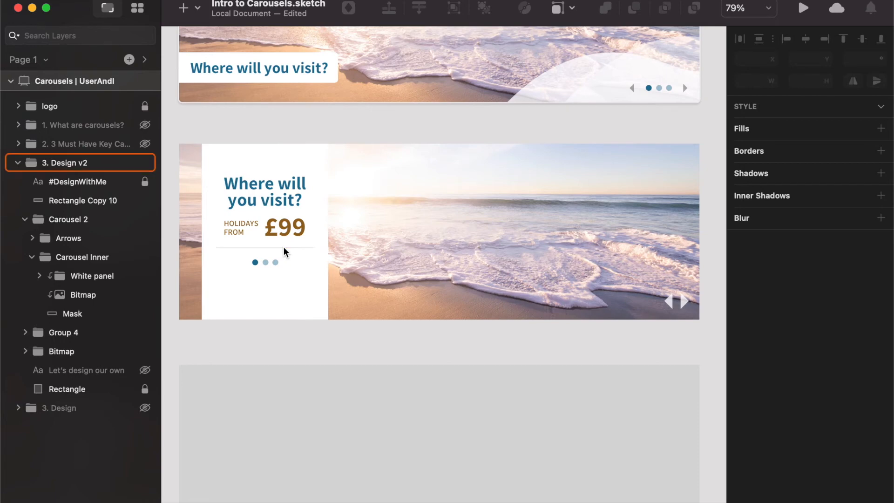
# Step: Centre the Text group vertically against the rectangle inside the second carousel's white panel
pyautogui.click(65, 273)
pyautogui.click(41, 274)
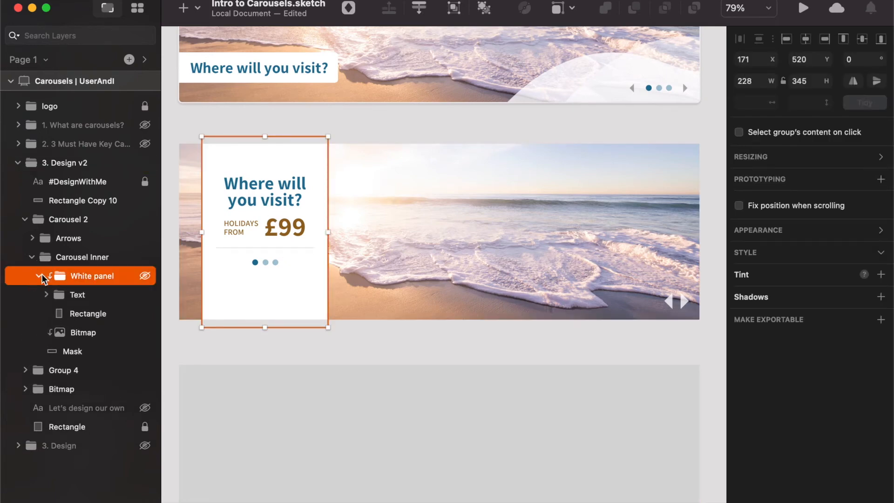
pyautogui.click(90, 297)
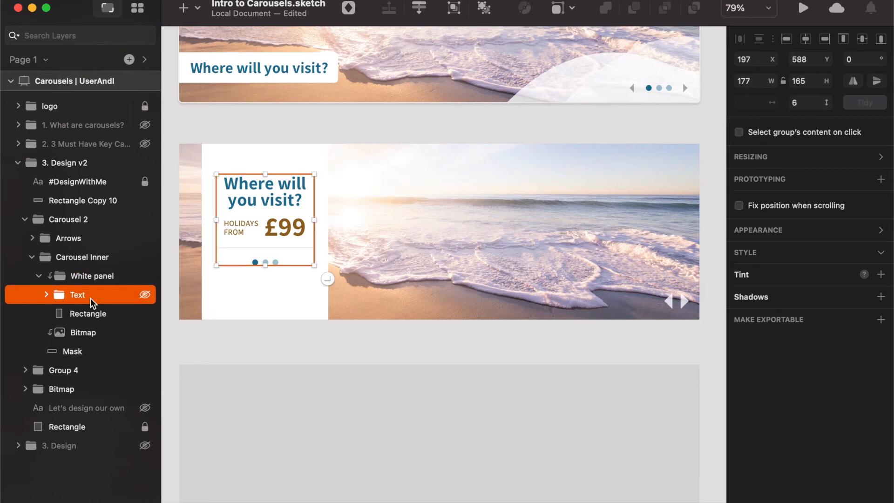
pyautogui.keyDown('shift'); pyautogui.click(244, 299); pyautogui.keyUp('shift')
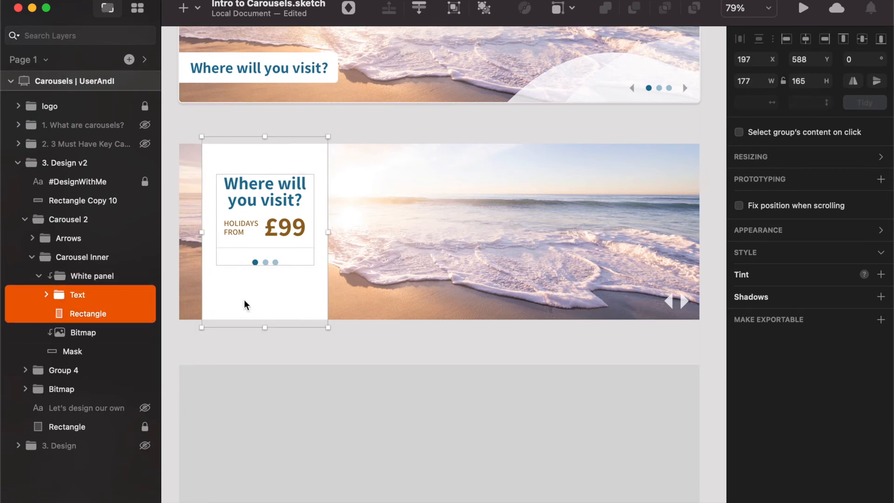
pyautogui.click(862, 40)
pyautogui.click(599, 342)
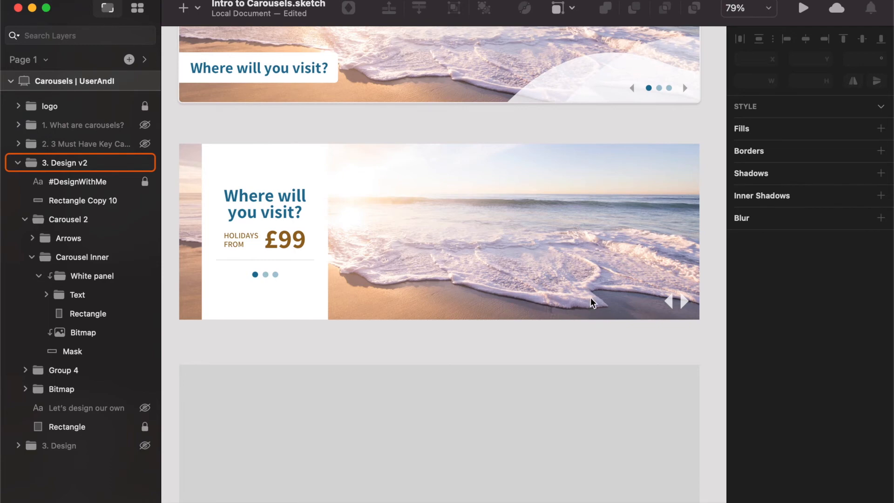
# Step: Copy the hidden photo from the first carousel into the second carousel above its existing beach photo, and make the copy visible
pyautogui.keyDown('super'); pyautogui.click(440, 56); pyautogui.keyUp('super')
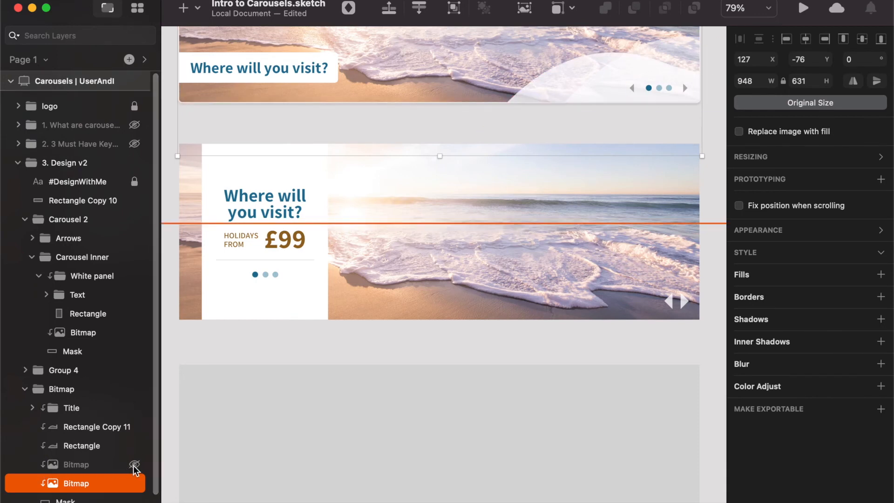
pyautogui.click(86, 464)
pyautogui.press('super+c')
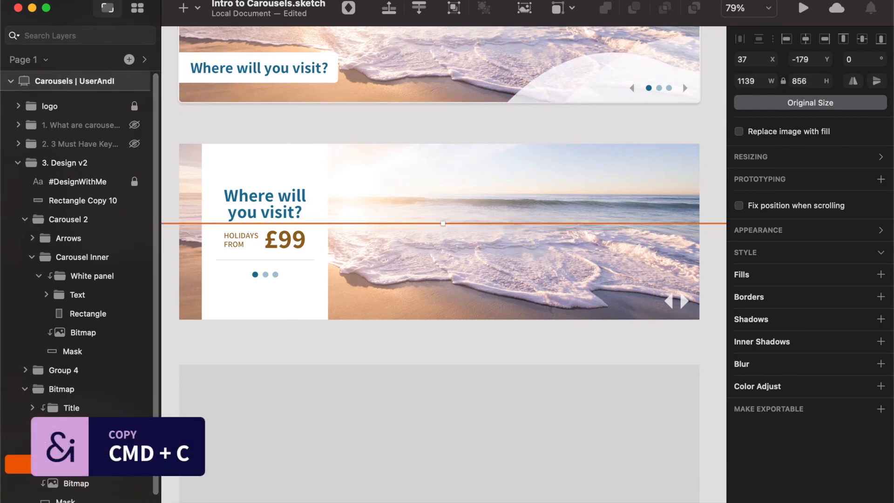
pyautogui.click(81, 331)
pyautogui.press('super+v')
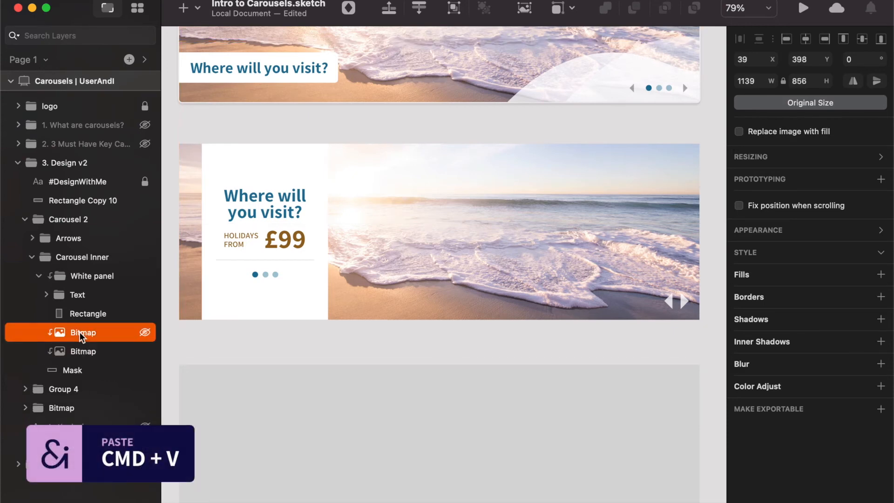
pyautogui.click(144, 333)
# Step: Reposition the pasted photo vertically to Y 198 so the blue chairs sit inside the second carousel's frame
pyautogui.hotkey('shift', 'Up')
pyautogui.hotkey('shift', 'Up')
pyautogui.hotkey('shift', 'Up')
pyautogui.hotkey('shift', 'Up')
pyautogui.hotkey('shift', 'Up')
pyautogui.hotkey('shift', 'Up')
pyautogui.hotkey('shift', 'Up')
pyautogui.hotkey('shift', 'Up')
pyautogui.hotkey('shift', 'Up')
pyautogui.hotkey('shift', 'Up')
pyautogui.hotkey('shift', 'Up')
pyautogui.hotkey('shift', 'Up')
pyautogui.hotkey('shift', 'Up')
pyautogui.hotkey('shift', 'Up')
pyautogui.hotkey('shift', 'Up')
pyautogui.hotkey('shift', 'Up')
pyautogui.hotkey('shift', 'Up')
pyautogui.hotkey('shift', 'Up')
pyautogui.hotkey('shift', 'Up')
pyautogui.hotkey('shift', 'Up')
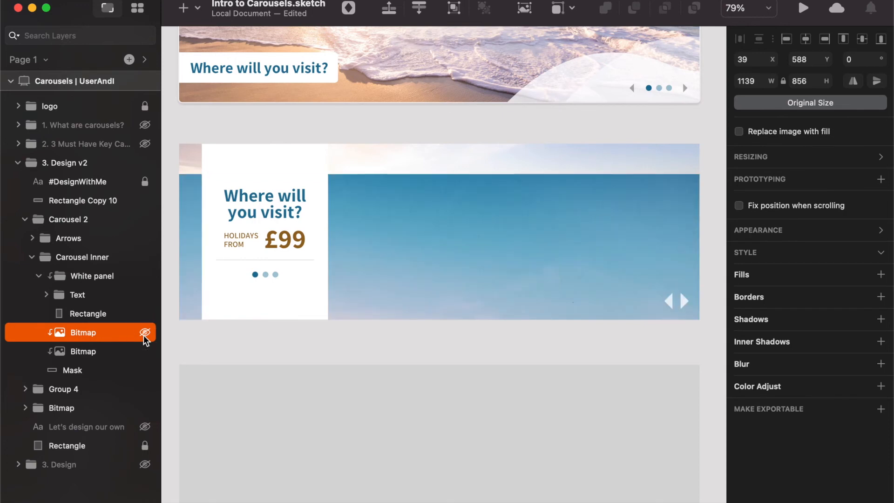
pyautogui.hotkey('shift', 'Up')
pyautogui.hotkey('shift', 'Up')
pyautogui.hotkey('shift', 'Up')
pyautogui.hotkey('shift', 'Up')
pyautogui.hotkey('shift', 'Up')
pyautogui.hotkey('shift', 'Up')
pyautogui.hotkey('shift', 'Up')
pyautogui.hotkey('shift', 'Up')
pyautogui.hotkey('shift', 'Up')
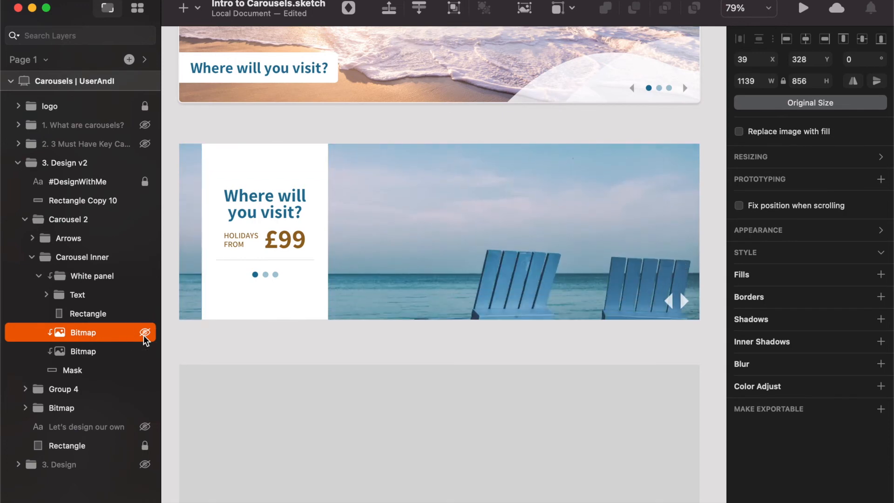
pyautogui.hotkey('shift', 'Up')
pyautogui.hotkey('shift', 'Up')
pyautogui.hotkey('shift', 'Up')
pyautogui.hotkey('shift', 'Up')
pyautogui.hotkey('shift', 'Up')
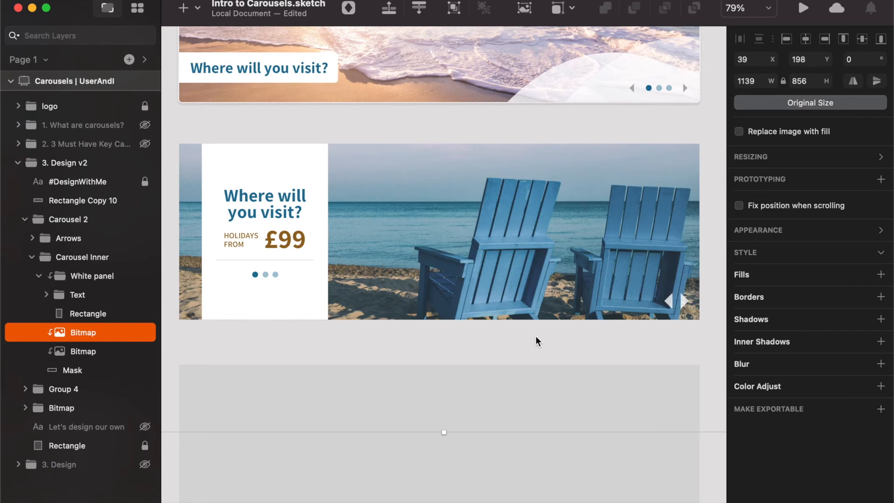
# Step: Rename the group of pagination dots in the white panel as Slides
pyautogui.doubleClick(261, 198)
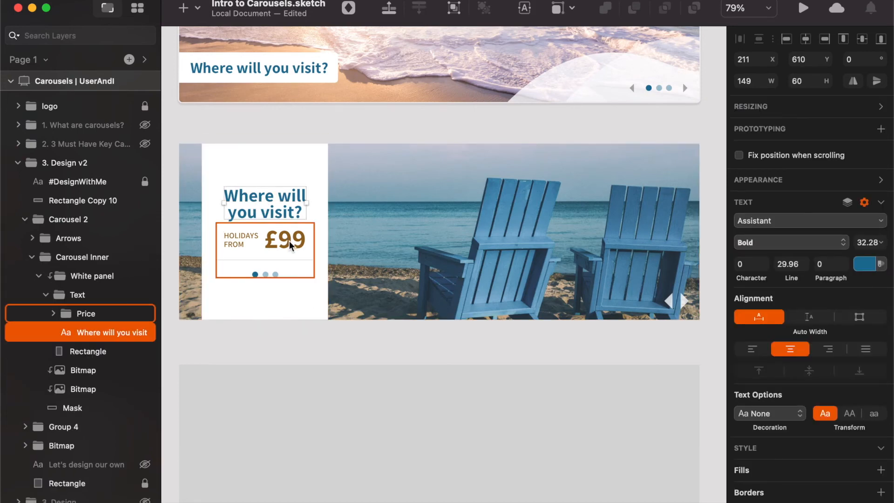
pyautogui.click(289, 246)
pyautogui.doubleClick(289, 242)
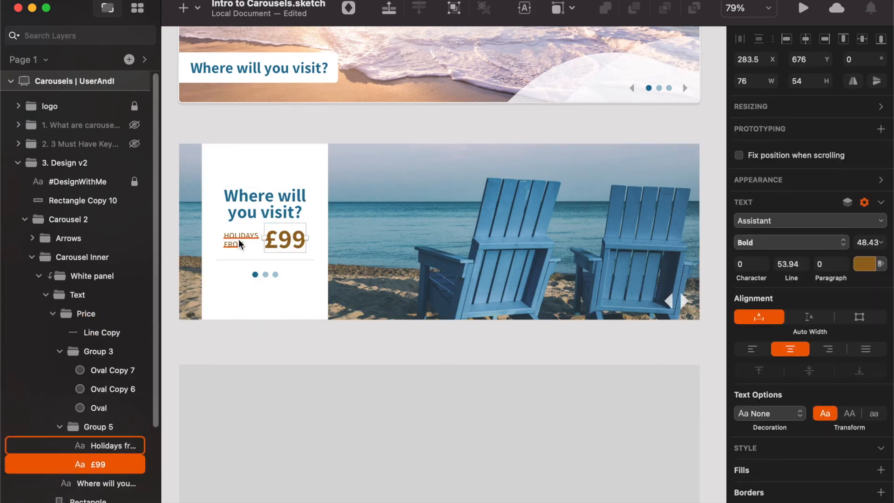
pyautogui.keyDown('shift'); pyautogui.click(239, 239); pyautogui.keyUp('shift')
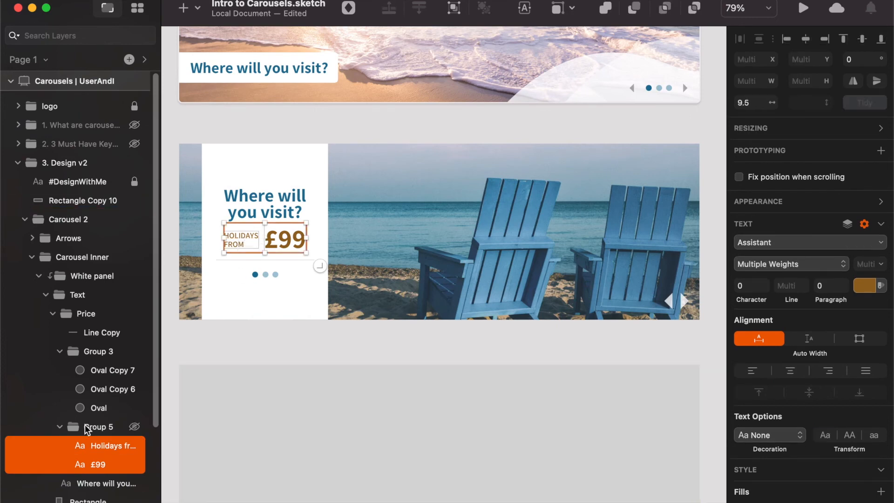
pyautogui.click(60, 426)
pyautogui.click(60, 351)
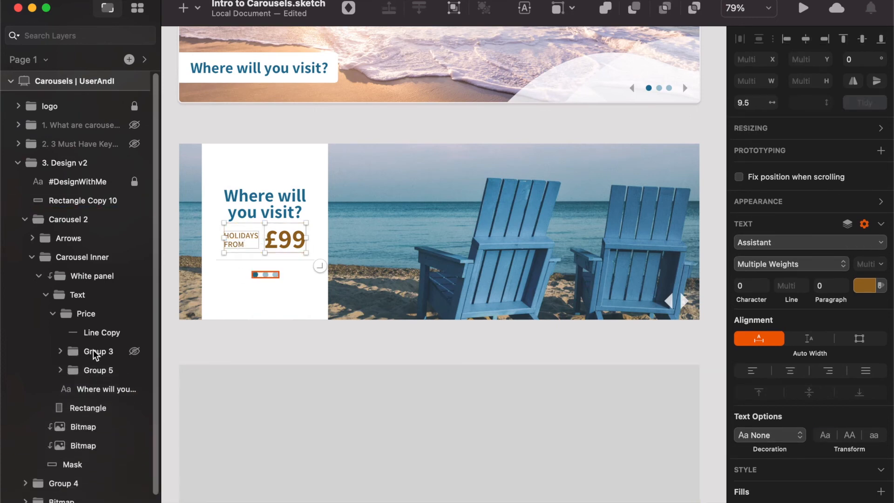
pyautogui.click(95, 351)
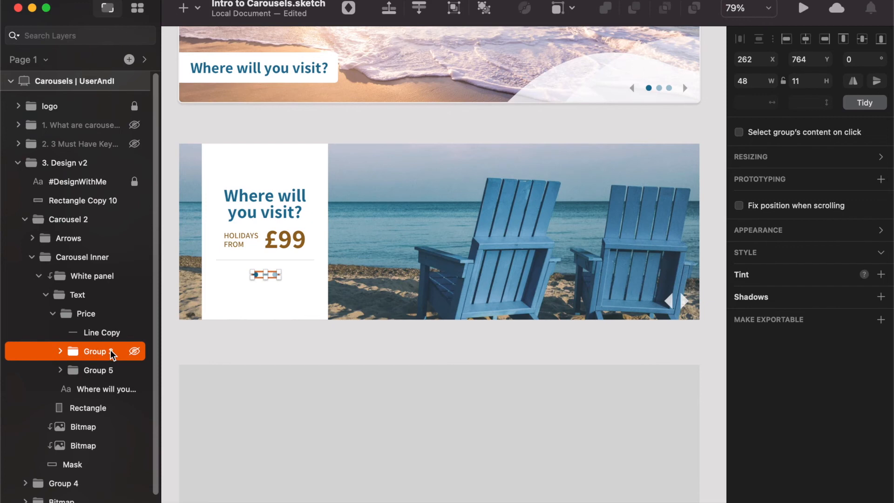
pyautogui.doubleClick(111, 352)
pyautogui.write('Slides')
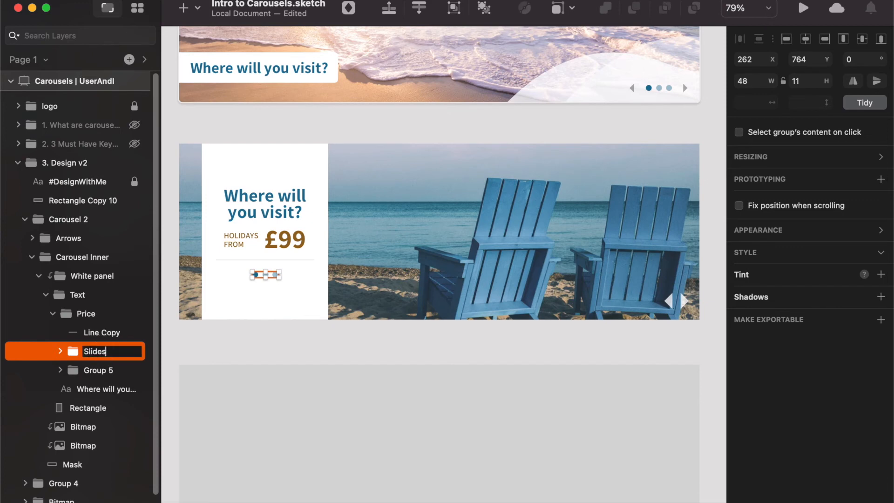
pyautogui.press('Return')
# Step: Rename the group holding the £99 price and the "Holidays from" label as Price
pyautogui.click(93, 370)
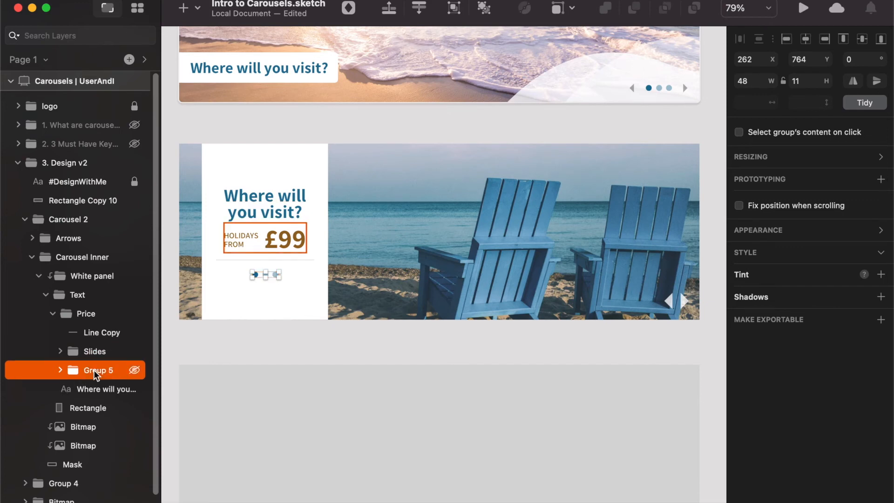
pyautogui.doubleClick(102, 370)
pyautogui.write('Price')
pyautogui.press('Return')
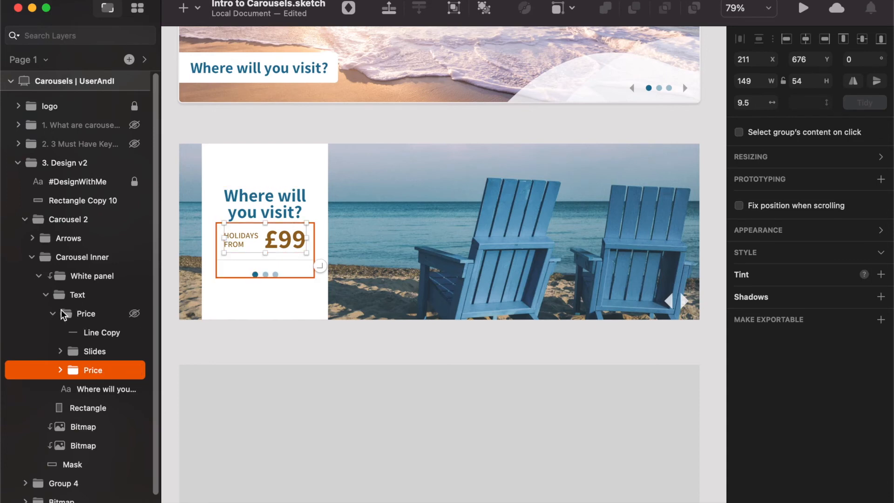
# Step: Move the divider line out of the outer Price group into the Text group, and ungroup that outer Price group
pyautogui.click(84, 328)
pyautogui.moveTo(84, 330)
pyautogui.mouseDown()
pyautogui.moveTo(87, 305)
pyautogui.moveTo(88, 313)
pyautogui.mouseUp()
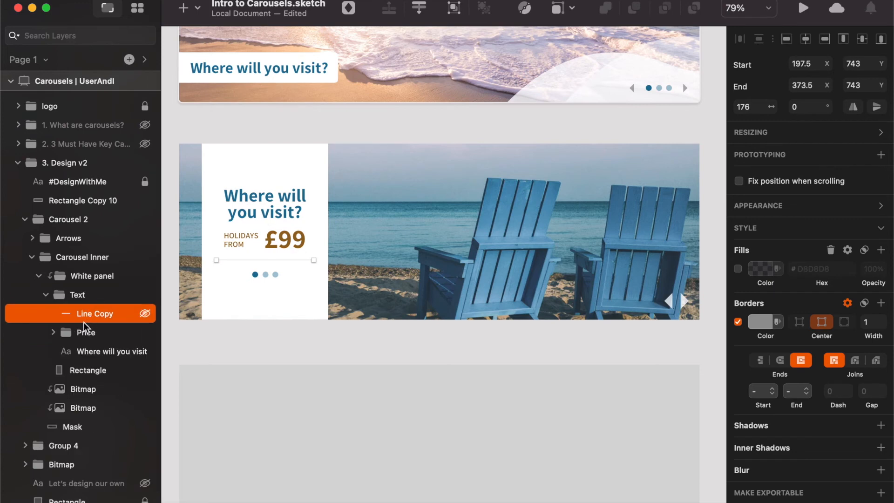
pyautogui.click(84, 332)
pyautogui.click(83, 352)
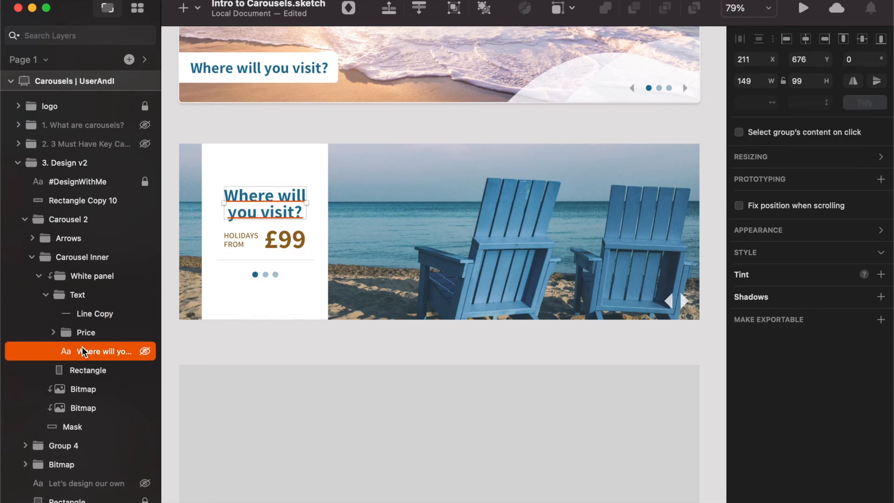
pyautogui.keyDown('shift'); pyautogui.click(83, 334); pyautogui.keyUp('shift')
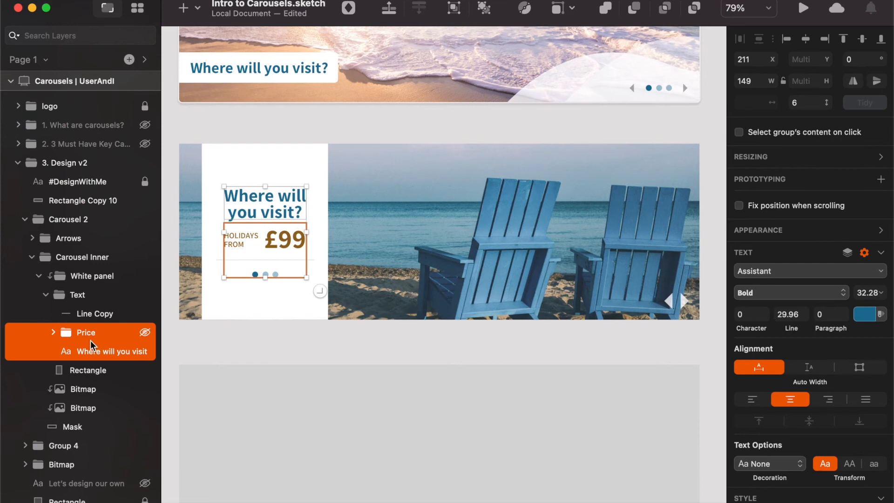
pyautogui.click(53, 332)
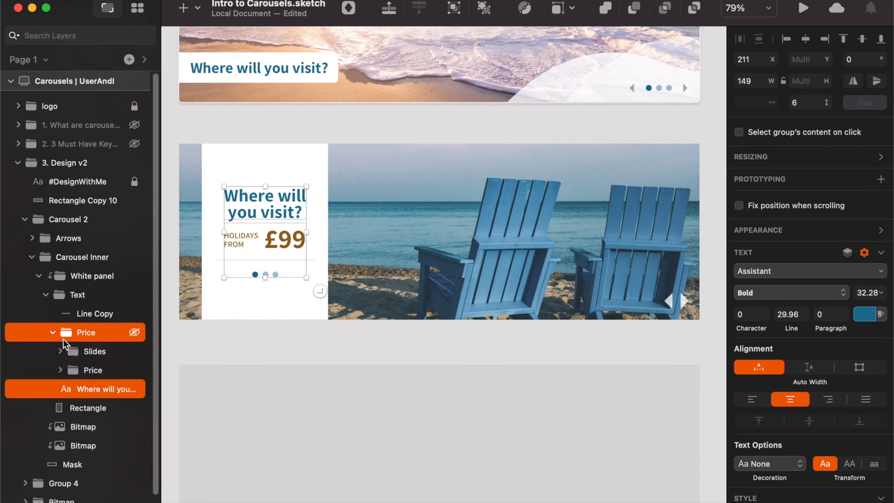
pyautogui.click(91, 371)
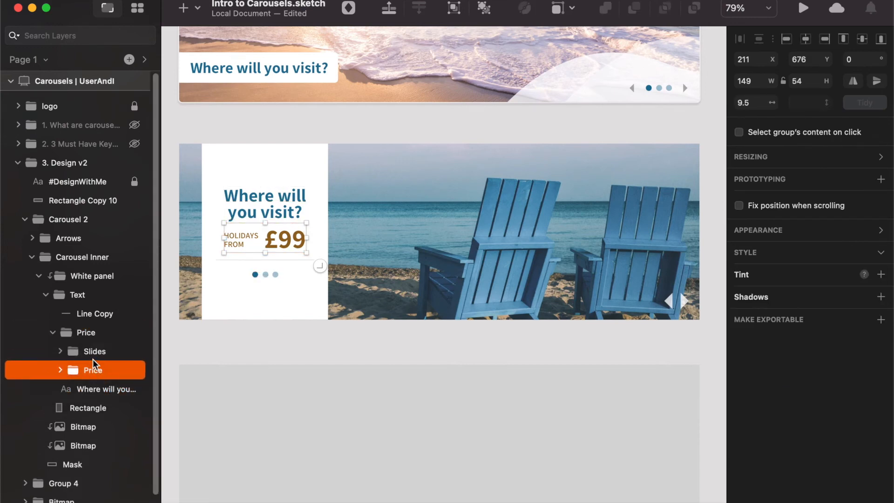
pyautogui.keyDown('shift'); pyautogui.click(90, 352); pyautogui.keyUp('shift')
pyautogui.click(87, 334)
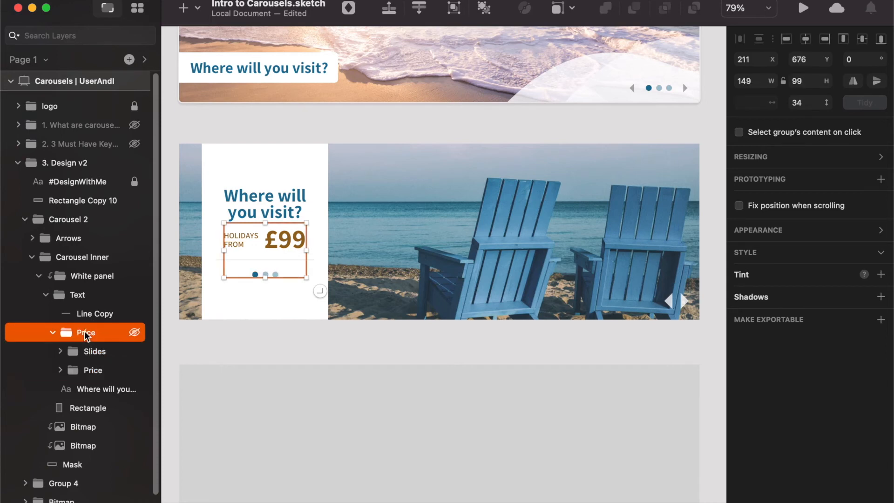
pyautogui.press('super+shift+g')
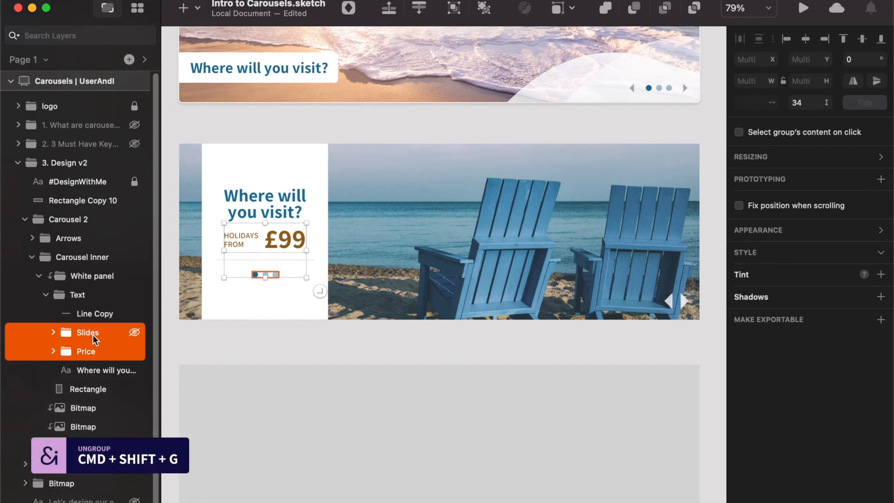
# Step: Group the Price group with the "Where will you visit?" heading and name the new group "Price & Text"
pyautogui.click(84, 353)
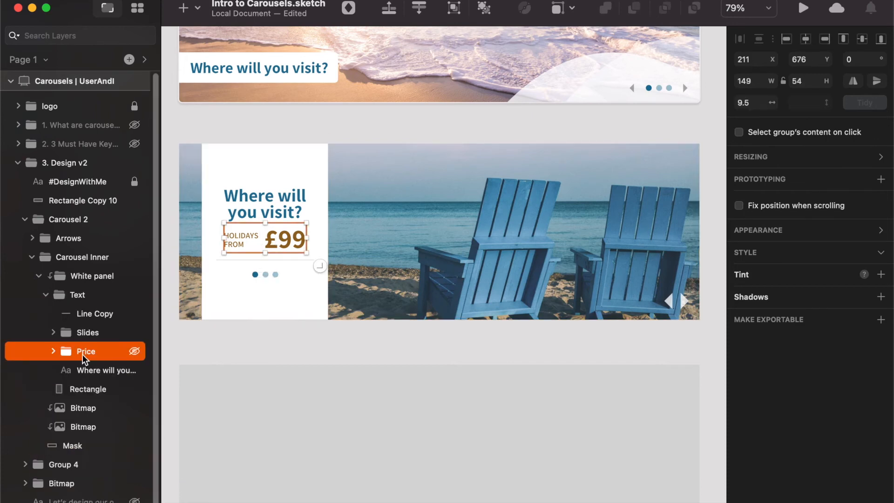
pyautogui.click(88, 335)
pyautogui.click(95, 352)
pyautogui.keyDown('shift'); pyautogui.click(96, 370); pyautogui.keyUp('shift')
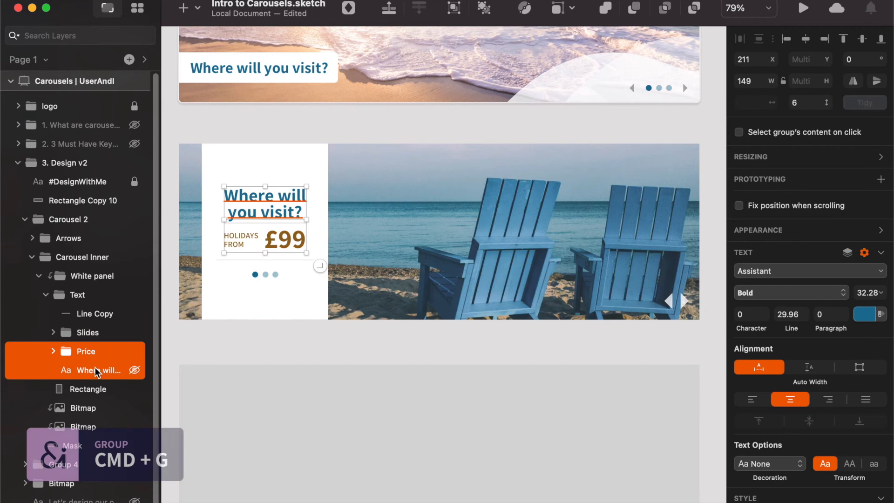
pyautogui.press('super+g')
pyautogui.doubleClick(92, 352)
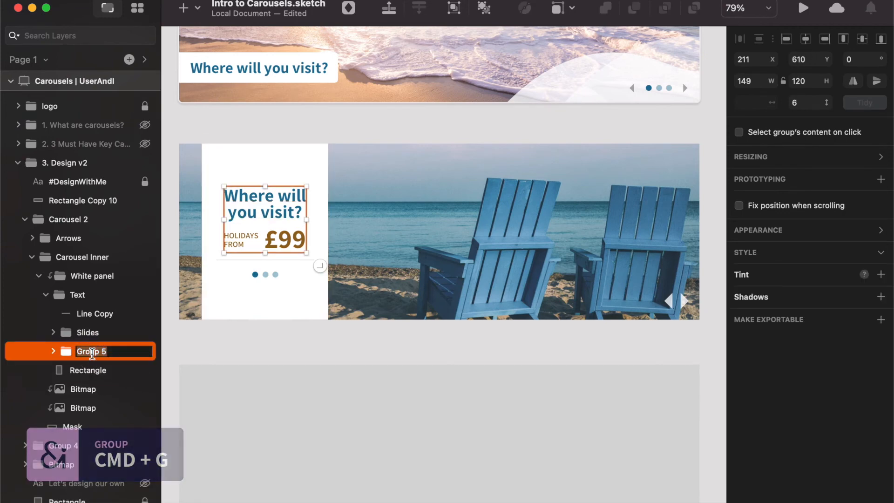
pyautogui.write('Price &')
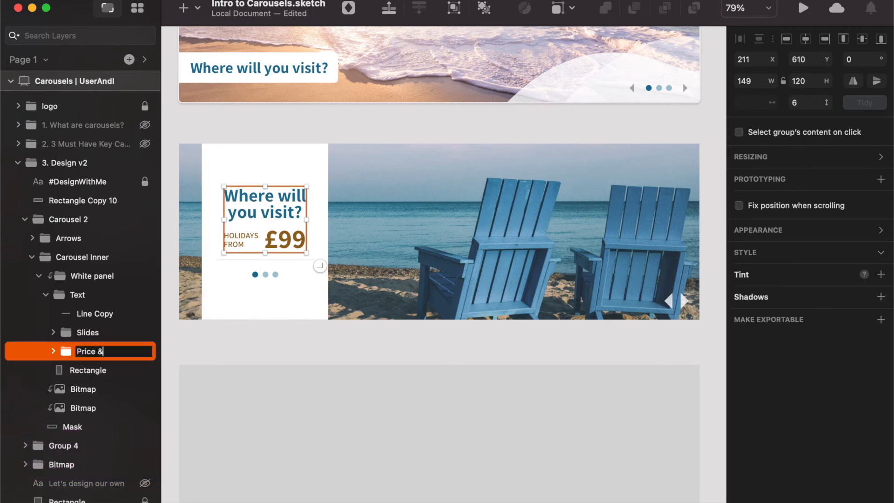
pyautogui.write('Text')
# Step: Ungroup the Text group so its contents sit directly inside the White panel group
pyautogui.click(77, 295)
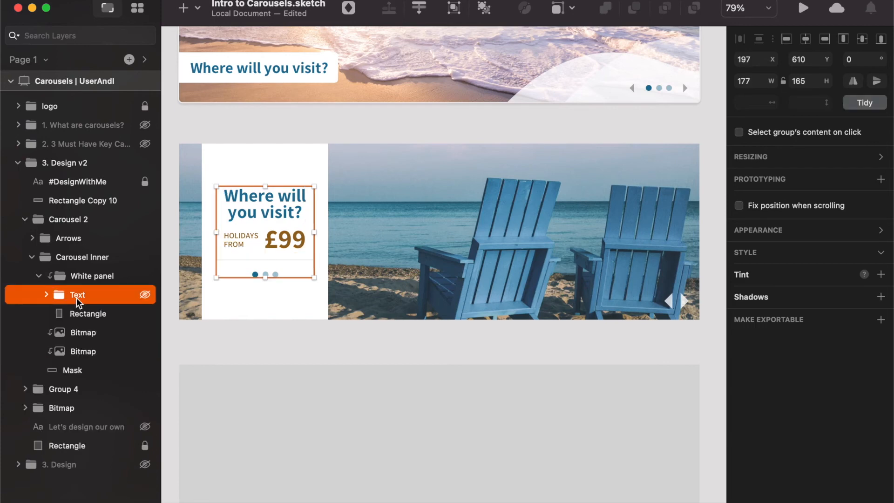
pyautogui.press('super+shift+g')
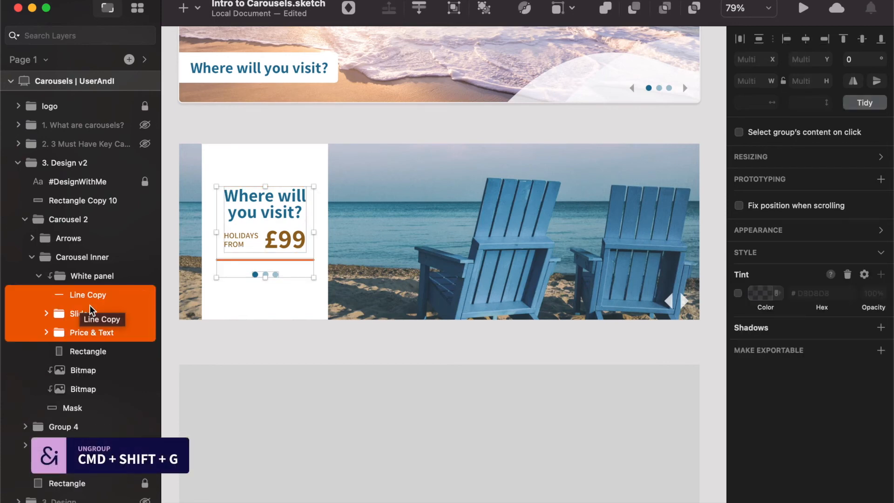
pyautogui.click(224, 332)
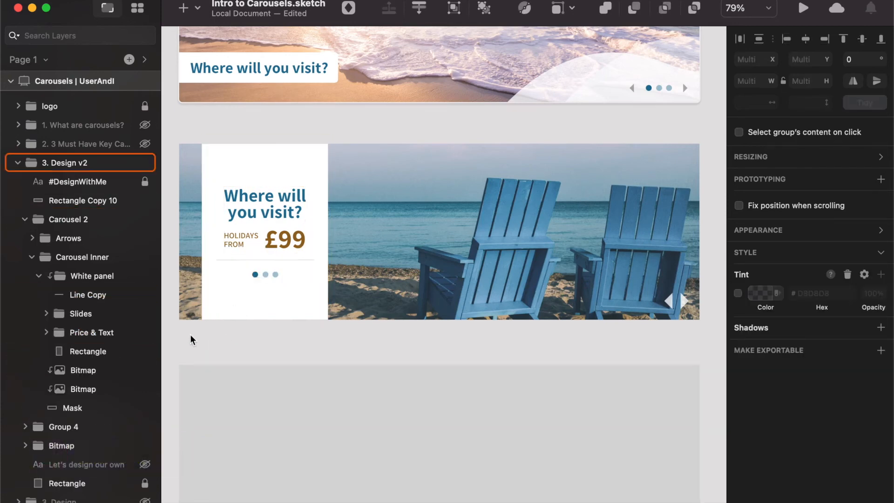
# Step: Move the Price & Text group up within the white panel to Y 570
pyautogui.click(72, 295)
pyautogui.click(98, 319)
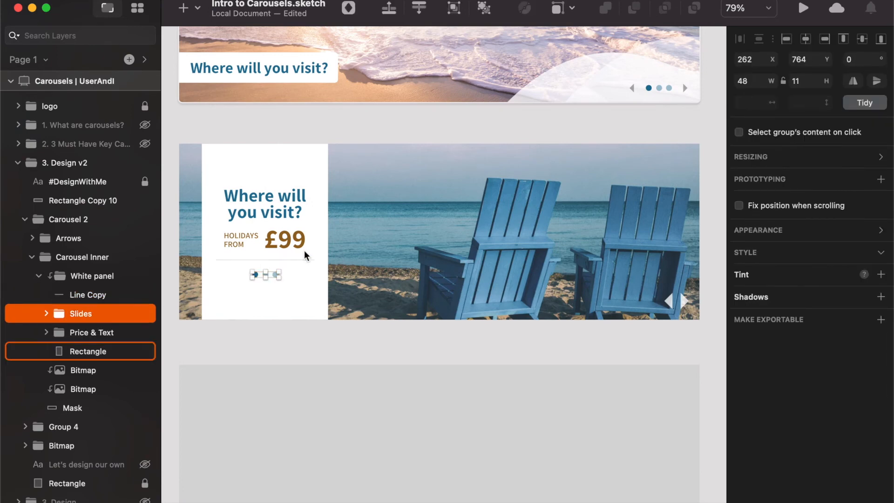
pyautogui.click(287, 241)
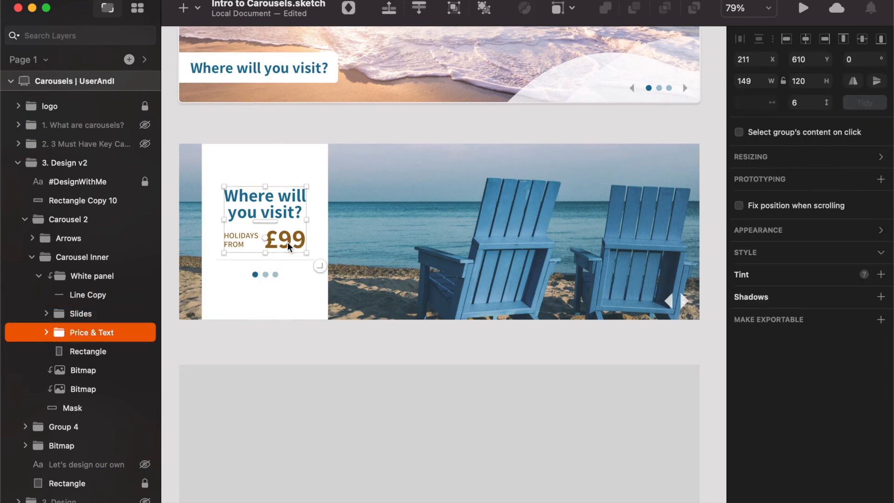
pyautogui.hotkey('shift', 'Up')
pyautogui.hotkey('shift', 'Up')
pyautogui.hotkey('shift', 'Up')
pyautogui.hotkey('shift', 'Up')
pyautogui.hotkey('shift', 'Up')
pyautogui.hotkey('shift', 'Down')
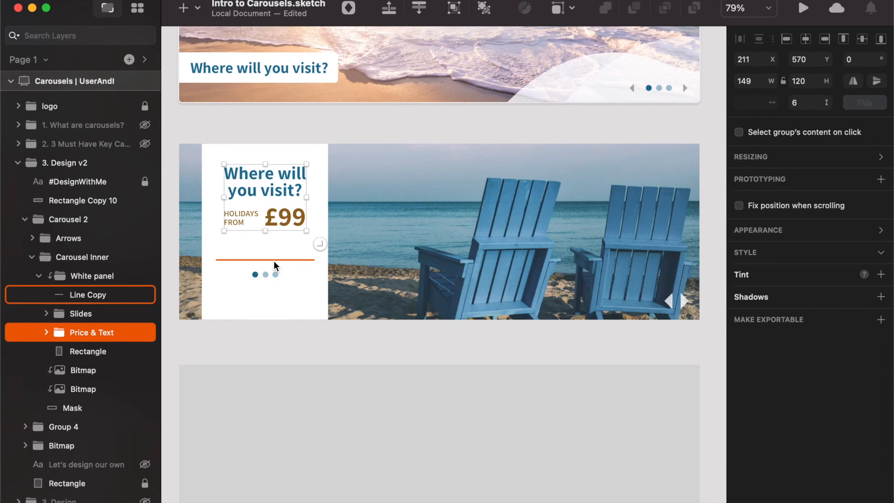
# Step: Move the Price & Text group down within the white panel to Y 610, just above the divider line
pyautogui.hotkey('shift', 'Down')
pyautogui.hotkey('shift', 'Down')
pyautogui.hotkey('shift', 'Down')
pyautogui.hotkey('shift', 'Down')
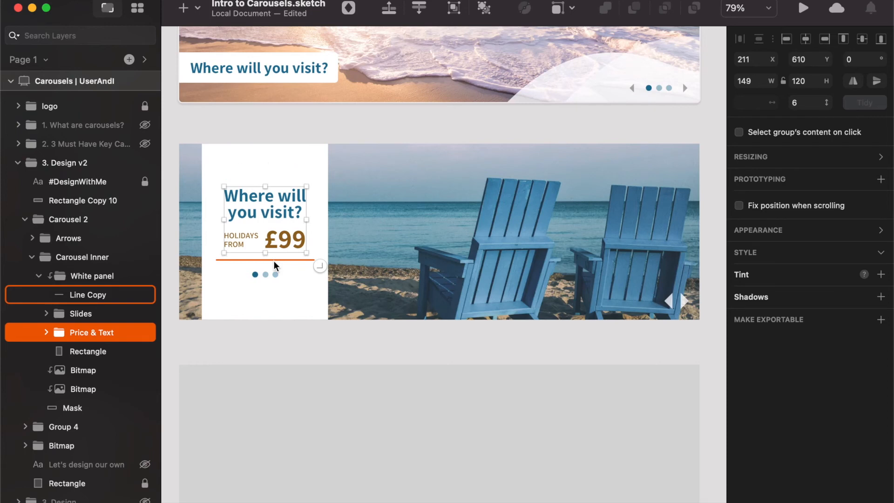
pyautogui.click(318, 340)
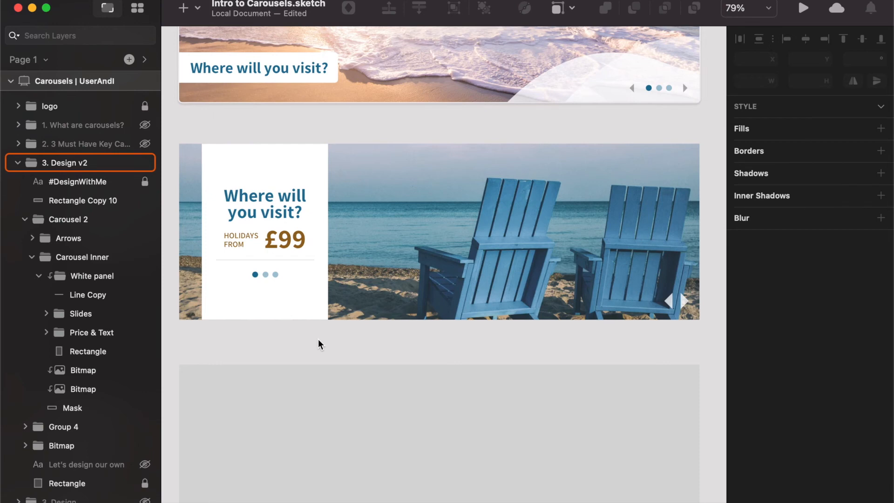
pyautogui.click(279, 219)
pyautogui.doubleClick(278, 219)
pyautogui.doubleClick(279, 214)
pyautogui.doubleClick(281, 210)
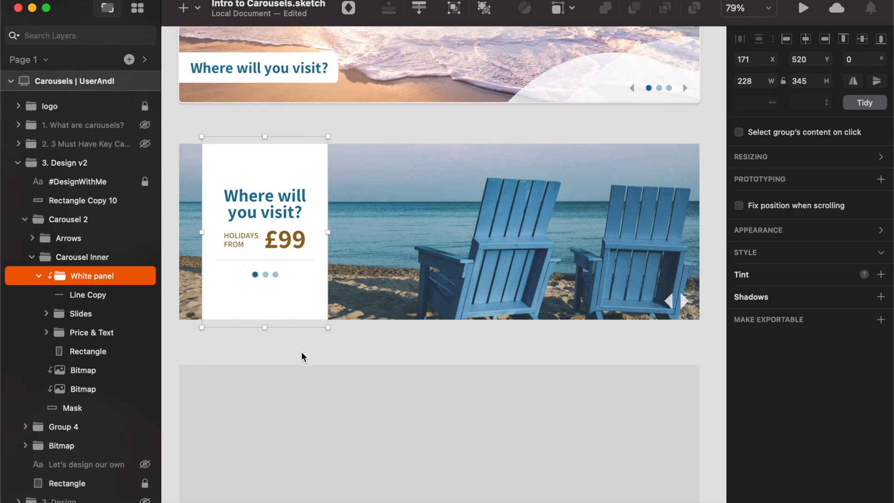
pyautogui.press('Escape')
pyautogui.press('Escape')
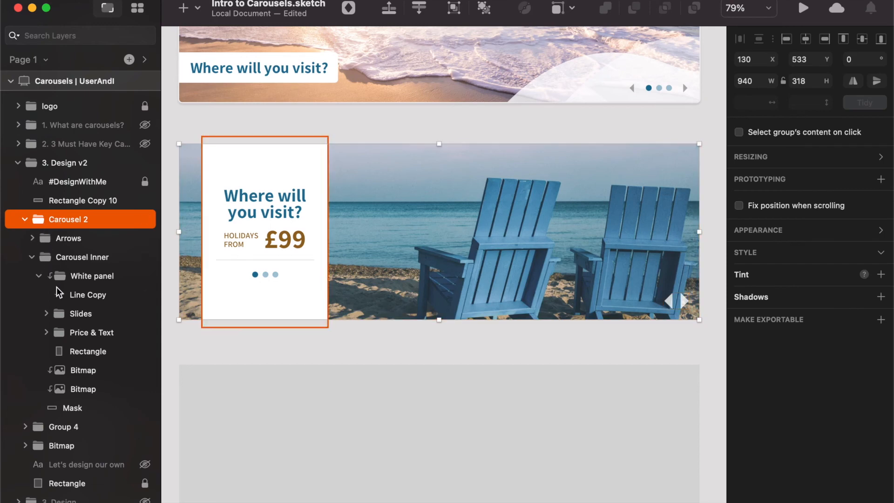
# Step: Move the Slides dots group down near the base of the white panel, to Y 822
pyautogui.click(62, 311)
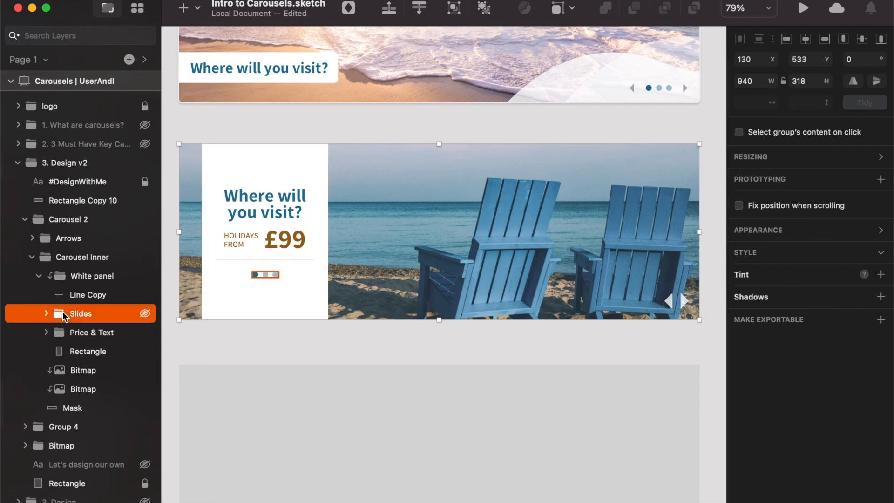
pyautogui.hotkey('shift', 'Down')
pyautogui.hotkey('shift', 'Down')
pyautogui.hotkey('shift', 'Down')
pyautogui.hotkey('shift', 'Down')
pyautogui.hotkey('shift', 'Down')
pyautogui.hotkey('shift', 'Down')
pyautogui.hotkey('shift', 'Down')
pyautogui.hotkey('shift', 'Down')
pyautogui.hotkey('shift', 'Down')
pyautogui.press('Up')
pyautogui.press('Up')
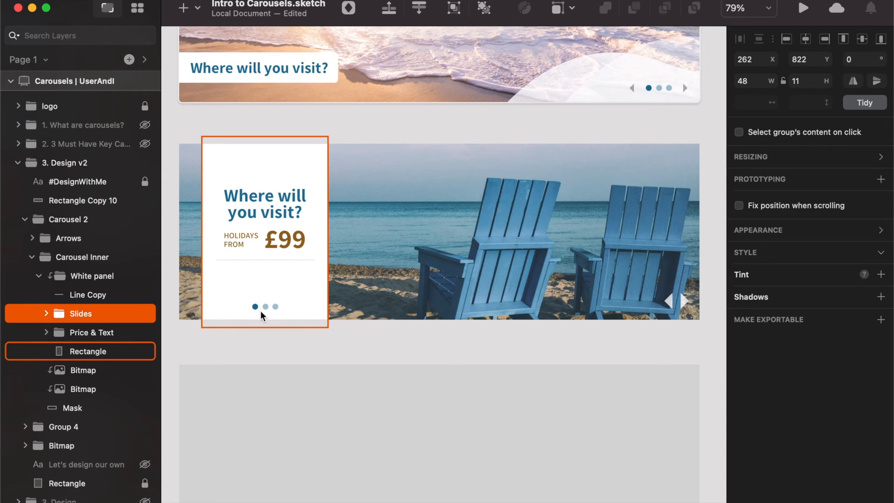
# Step: Group the Price & Text group with the divider line and move the new group up to Y 572
pyautogui.click(288, 240)
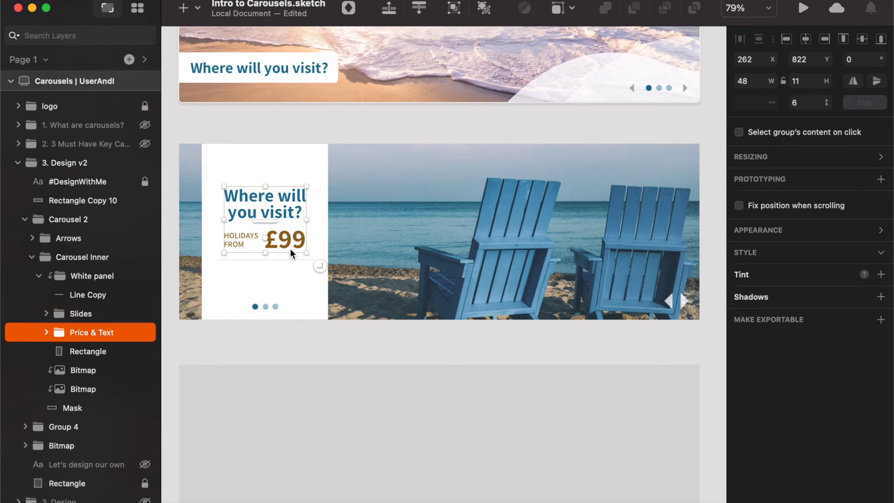
pyautogui.keyDown('shift'); pyautogui.click(289, 259); pyautogui.keyUp('shift')
pyautogui.press('super+g')
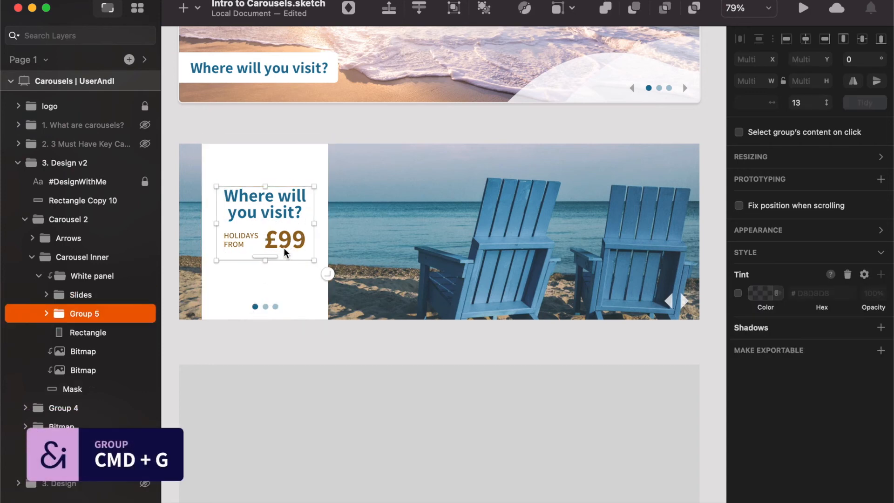
pyautogui.moveTo(278, 217); pyautogui.dragTo(281, 192)
# Step: Draw a borderless button rectangle about 149 by 45 between the divider line and the slide dots
pyautogui.press('r')
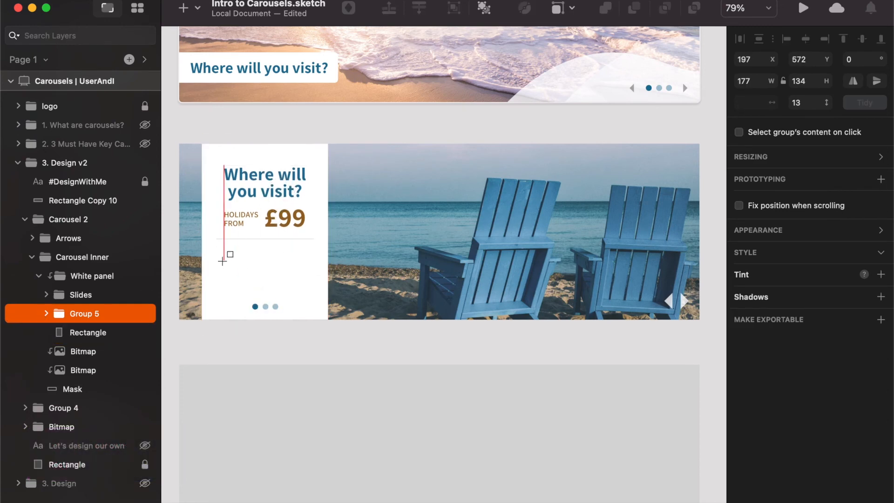
pyautogui.moveTo(225, 253)
pyautogui.mouseDown()
pyautogui.moveTo(254, 272)
pyautogui.moveTo(306, 279)
pyautogui.mouseUp()
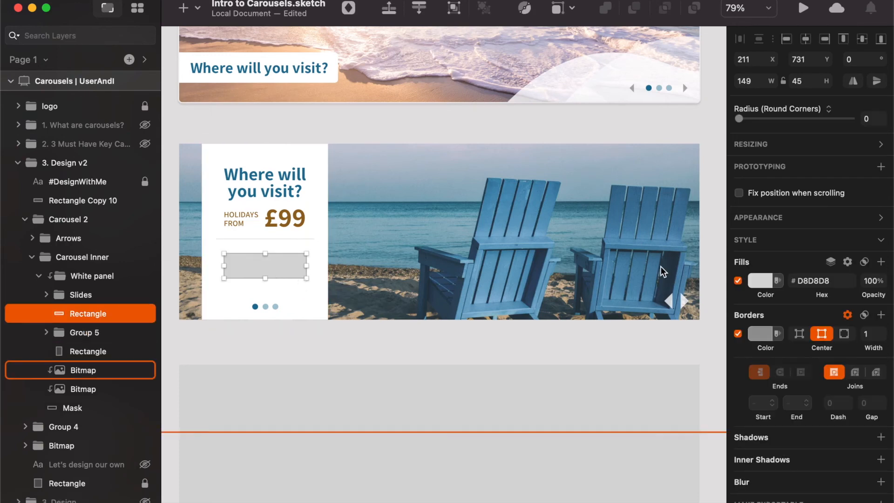
pyautogui.click(738, 333)
pyautogui.click(271, 262)
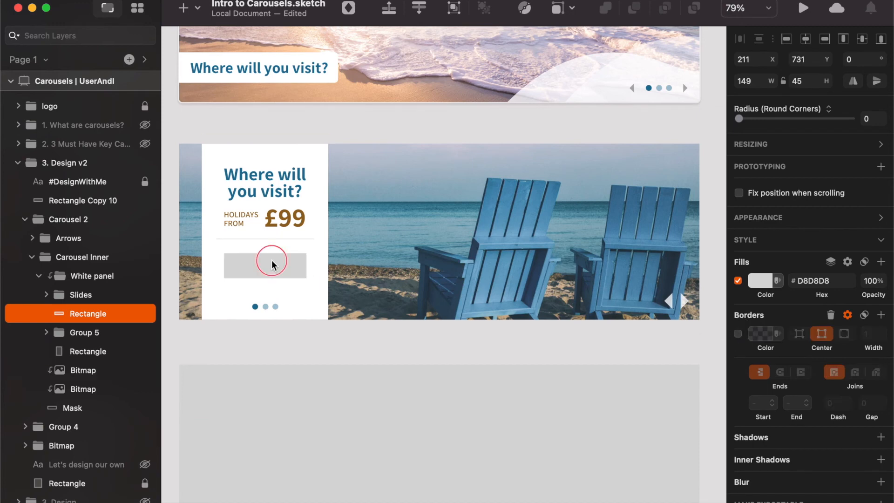
pyautogui.click(273, 267)
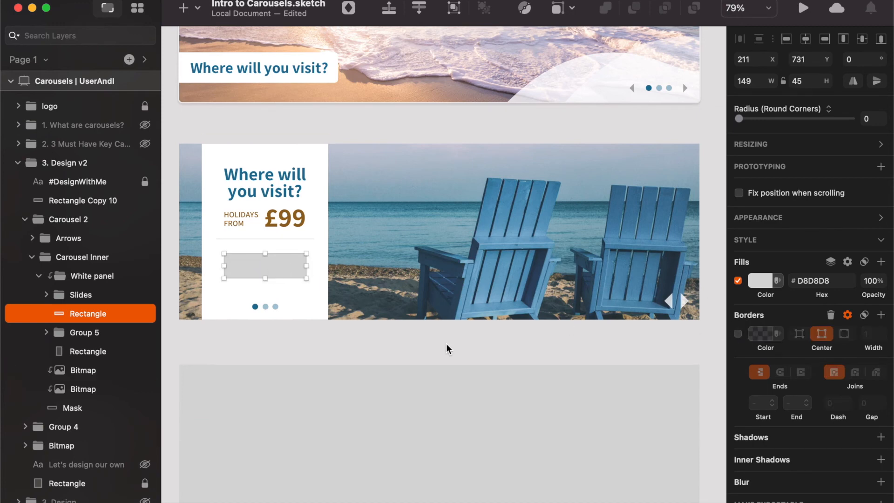
# Step: Fill the button rectangle with the brown #96691D sampled from the £99 price text
pyautogui.click(757, 283)
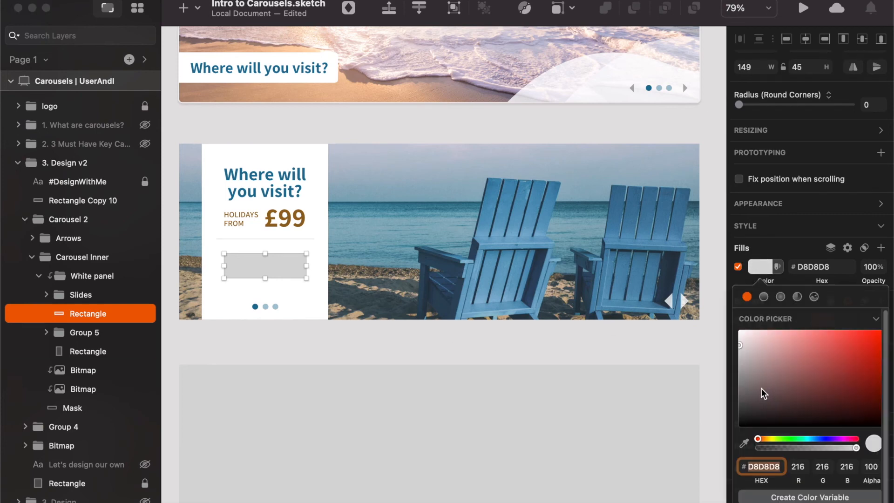
pyautogui.click(744, 443)
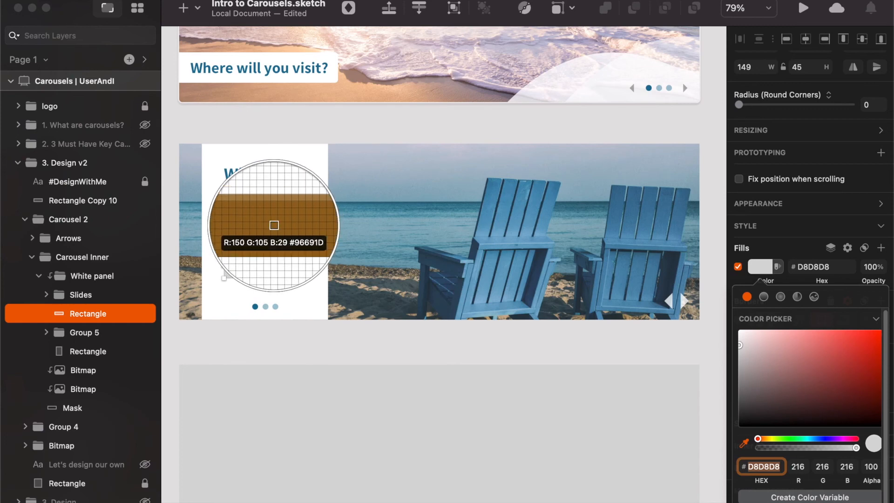
pyautogui.click(274, 225)
pyautogui.click(359, 332)
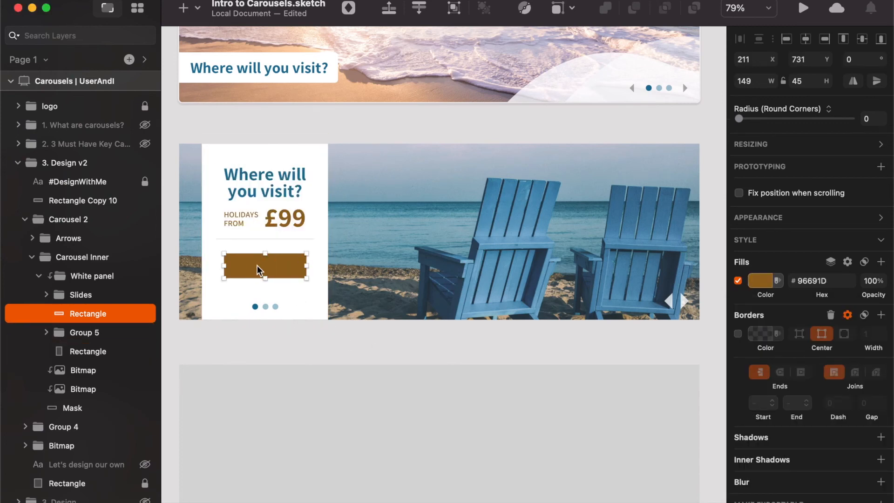
# Step: Add the label "Shop now" on the brown button and set its text colour to white
pyautogui.press('t')
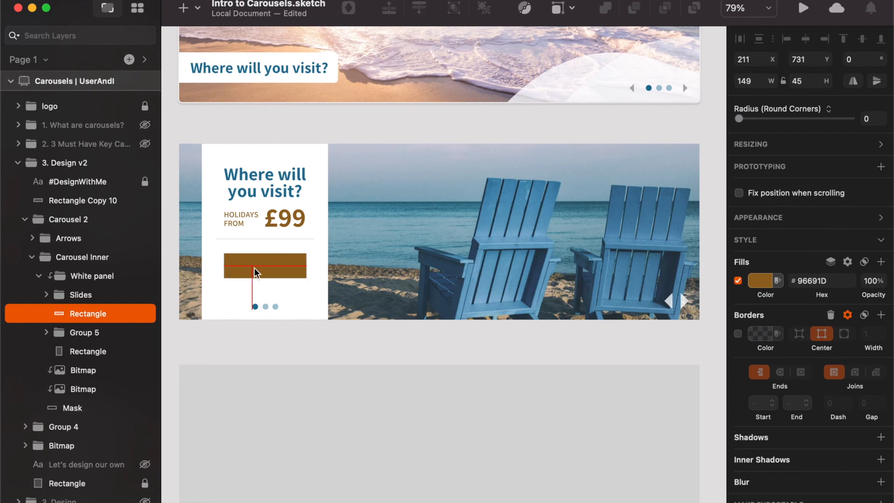
pyautogui.click(251, 266)
pyautogui.write('Book')
pyautogui.press('Escape')
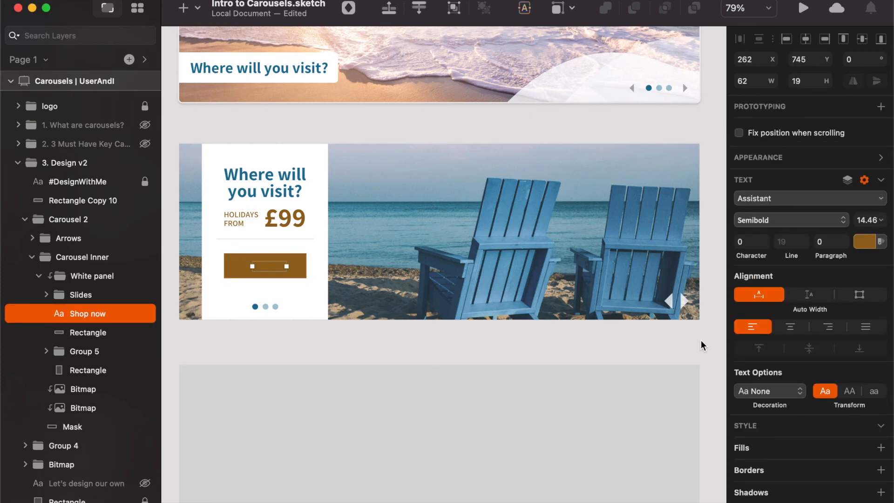
pyautogui.click(870, 244)
pyautogui.moveTo(784, 309); pyautogui.dragTo(691, 230)
pyautogui.press('Escape')
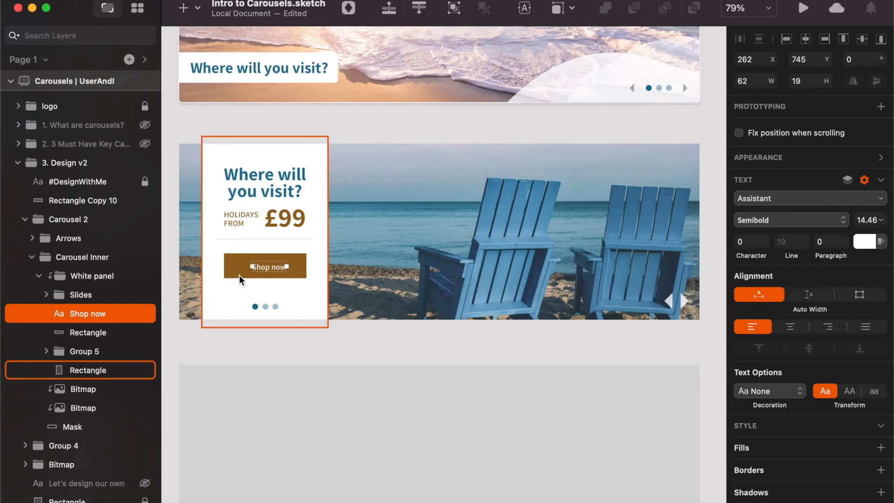
# Step: Centre-align the "Shop now" text and centre it horizontally and vertically with the button rectangle
pyautogui.keyDown('shift'); pyautogui.click(293, 274); pyautogui.keyUp('shift')
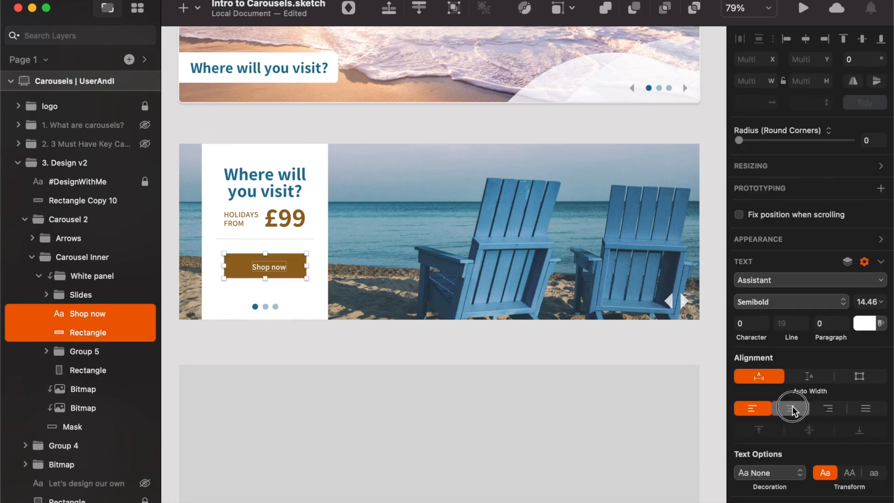
pyautogui.click(791, 407)
pyautogui.click(856, 40)
pyautogui.click(805, 39)
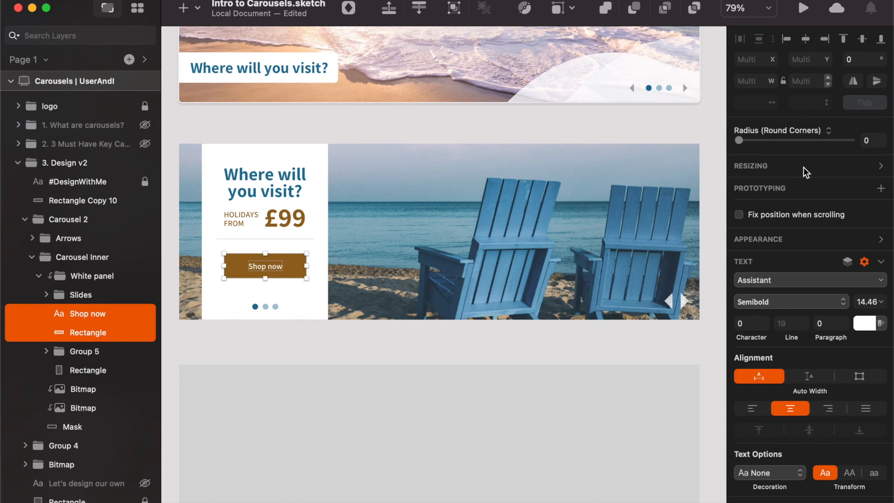
# Step: Transform the "Shop now" label to uppercase and set its font weight to Bold
pyautogui.click(843, 472)
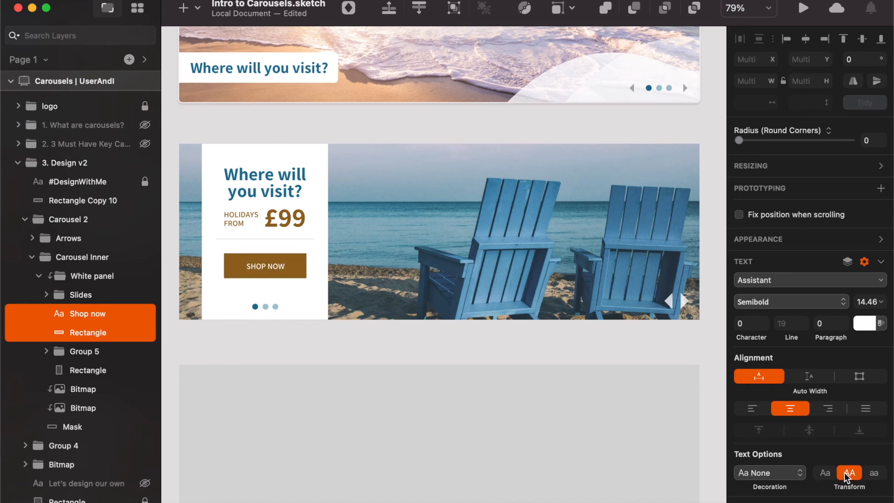
pyautogui.click(789, 300)
pyautogui.click(784, 315)
pyautogui.click(458, 331)
# Step: Scale the "Shop now" label up to 130% from its centre
pyautogui.keyDown('super'); pyautogui.click(263, 261); pyautogui.keyUp('super')
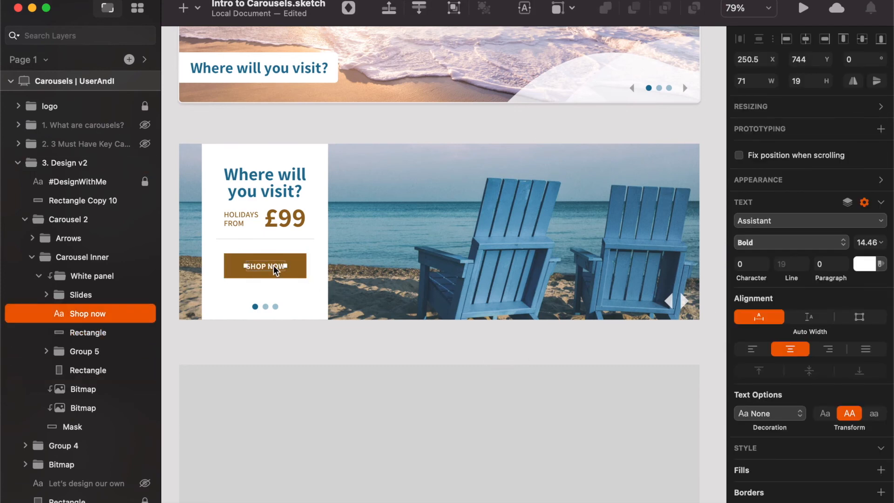
pyautogui.press('super+k')
pyautogui.write('120')
pyautogui.press('Return')
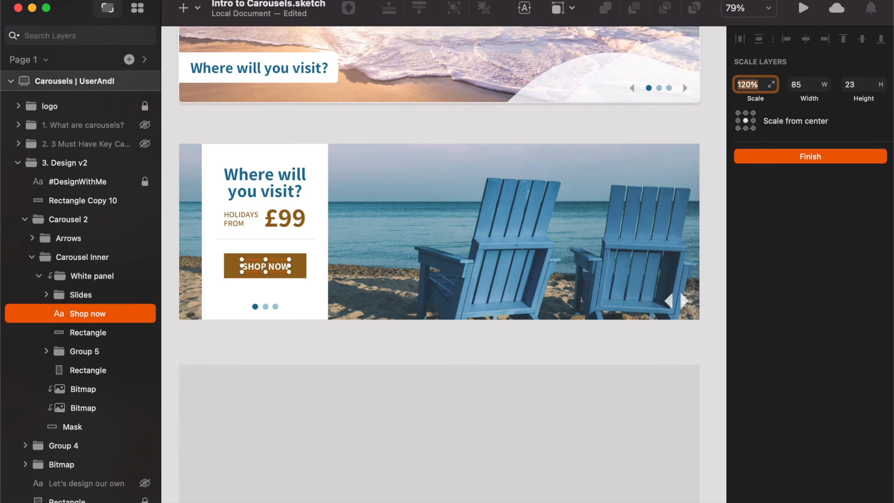
pyautogui.hotkey('shift', 'Up')
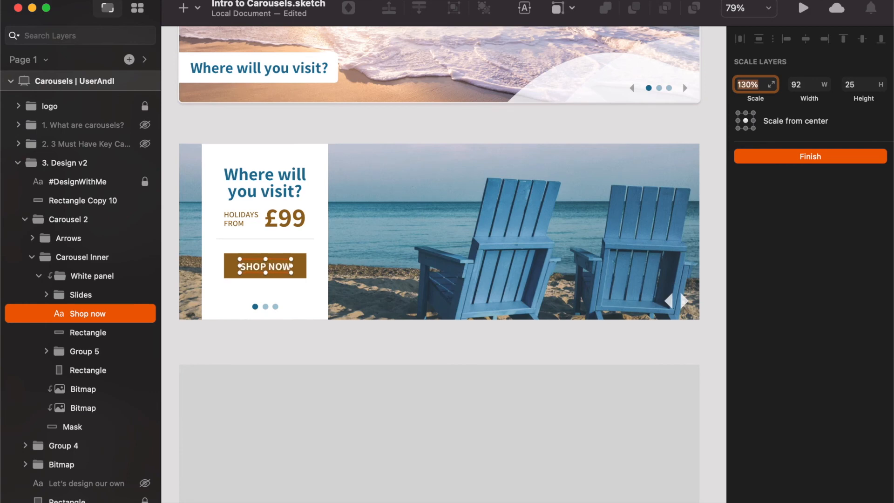
pyautogui.press('Return')
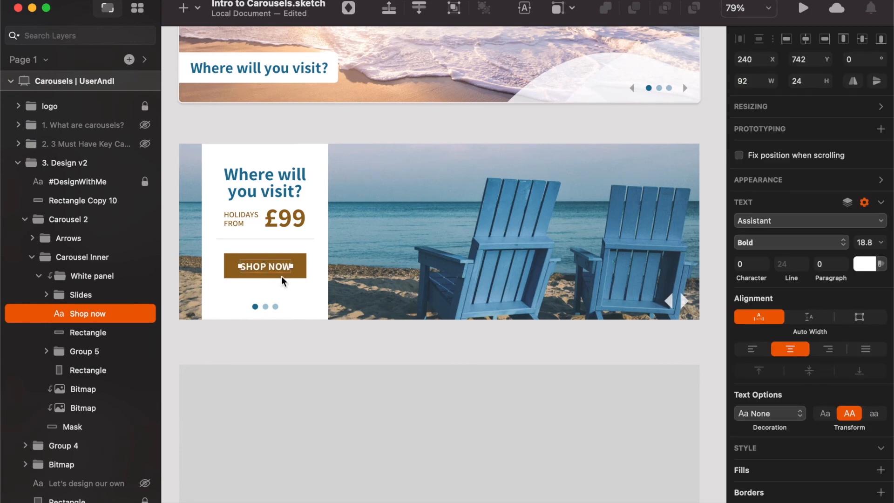
pyautogui.click(319, 345)
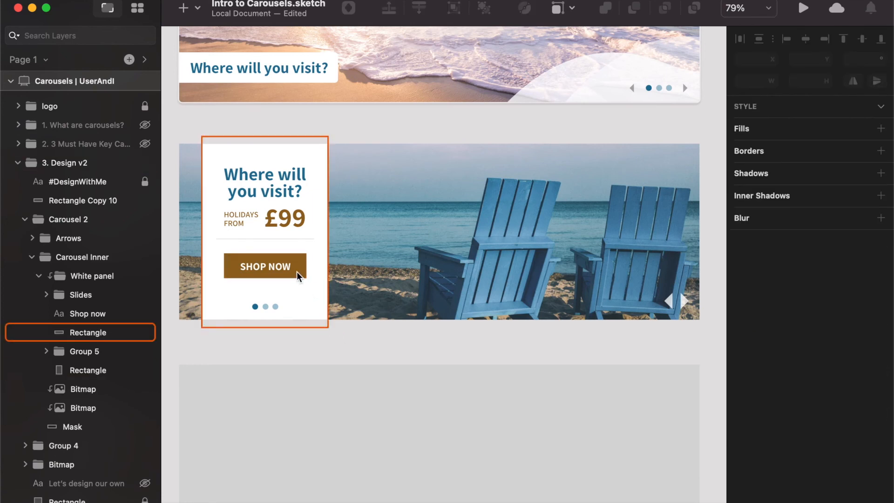
# Step: Try a linear gradient fill on the button rectangle and revert to the solid brown fill
pyautogui.click(300, 269)
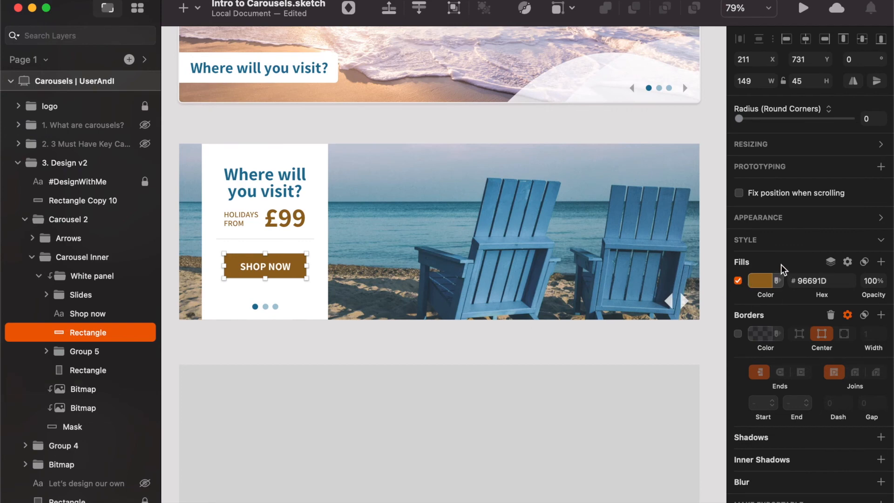
pyautogui.click(764, 276)
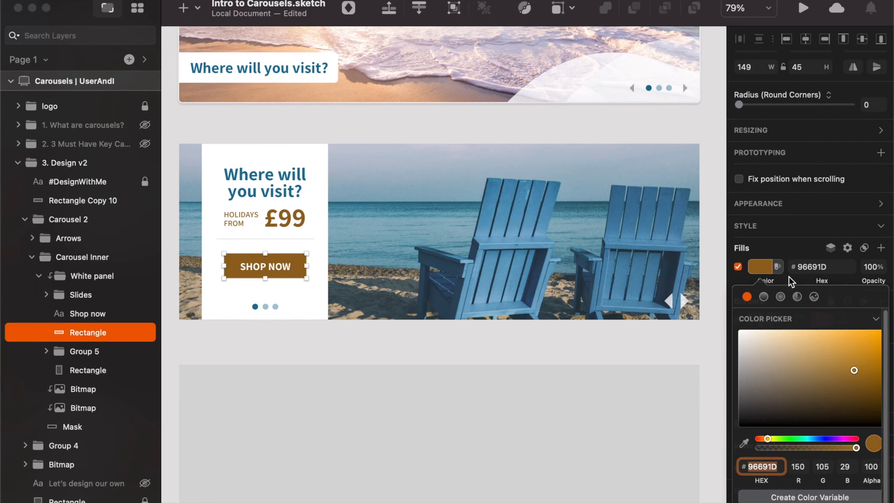
pyautogui.click(764, 296)
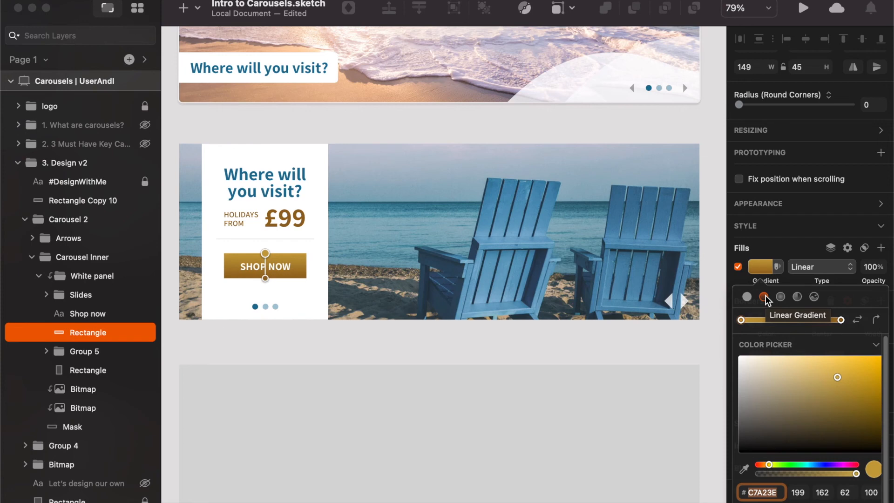
pyautogui.click(622, 350)
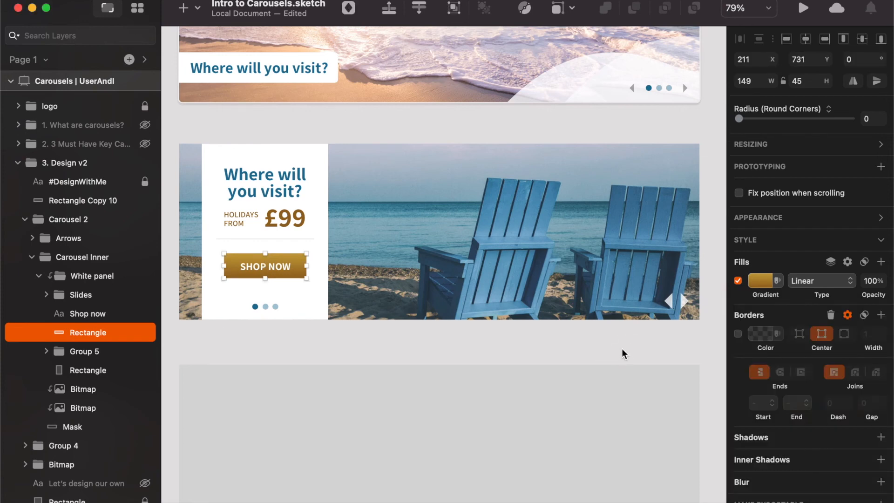
pyautogui.click(621, 348)
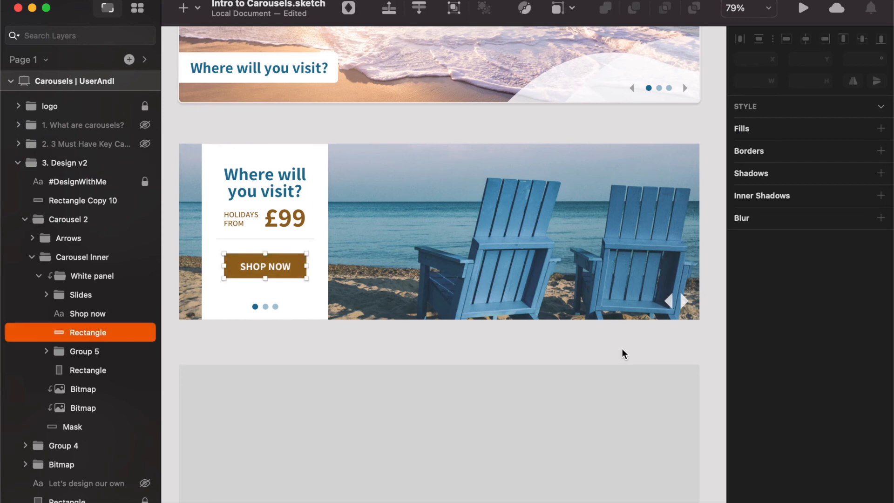
pyautogui.click(622, 348)
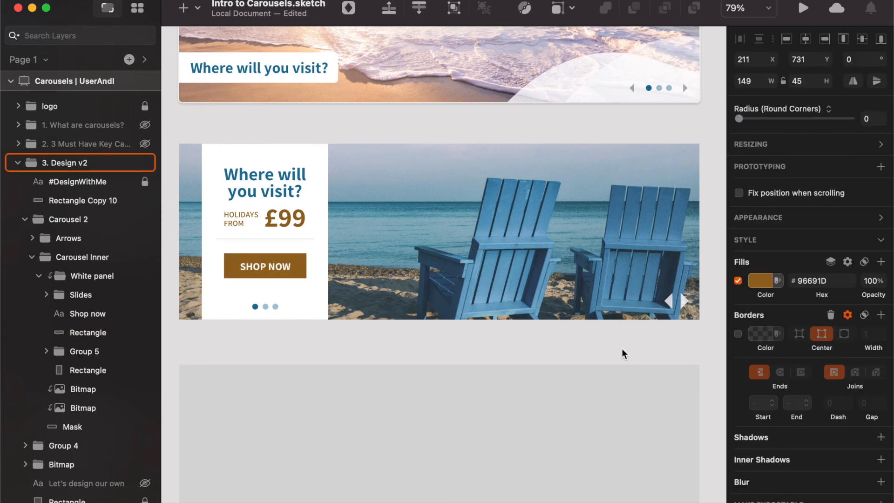
# Step: Scale the "Shop now" label up slightly more from its centre
pyautogui.click(279, 267)
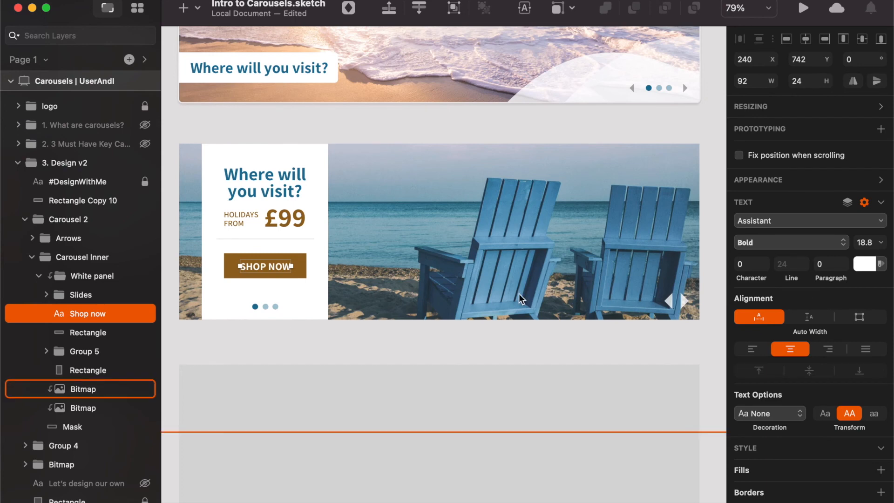
pyautogui.press('super+k')
pyautogui.press('Up')
pyautogui.press('Up')
pyautogui.press('Up')
pyautogui.press('Up')
pyautogui.press('Up')
pyautogui.press('Up')
pyautogui.press('Return')
pyautogui.press('Return')
pyautogui.click(446, 349)
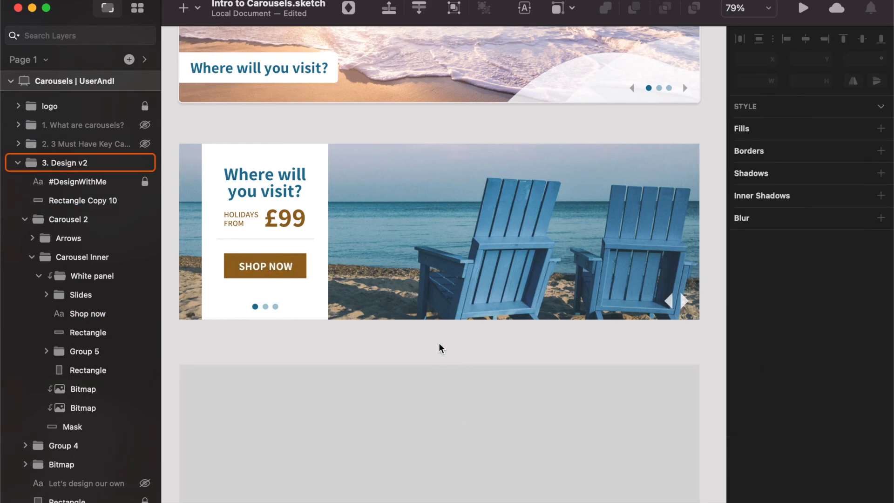
pyautogui.doubleClick(293, 267)
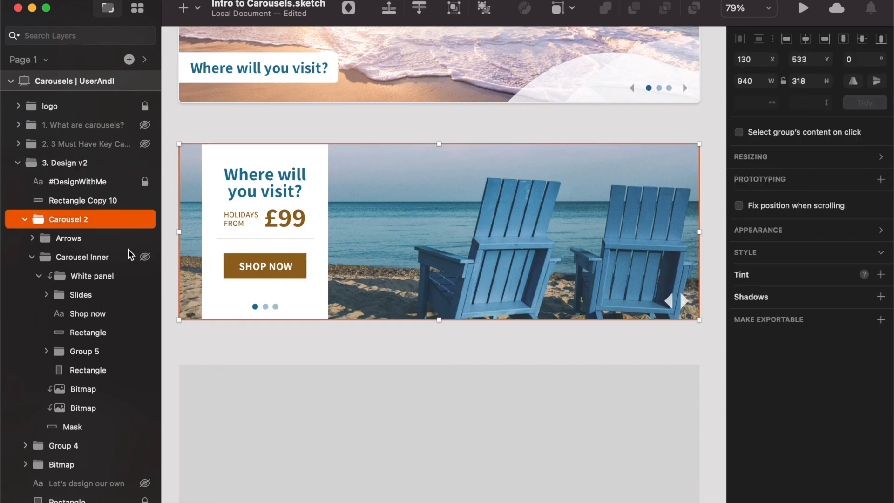
# Step: Group the "Shop now" label with its brown rectangle and move the group up to Y 725
pyautogui.keyDown('super'); pyautogui.click(271, 275); pyautogui.keyUp('super')
pyautogui.keyDown('shift'); pyautogui.keyDown('super'); pyautogui.click(268, 268); pyautogui.keyUp('super'); pyautogui.keyUp('shift')
pyautogui.press('super+g')
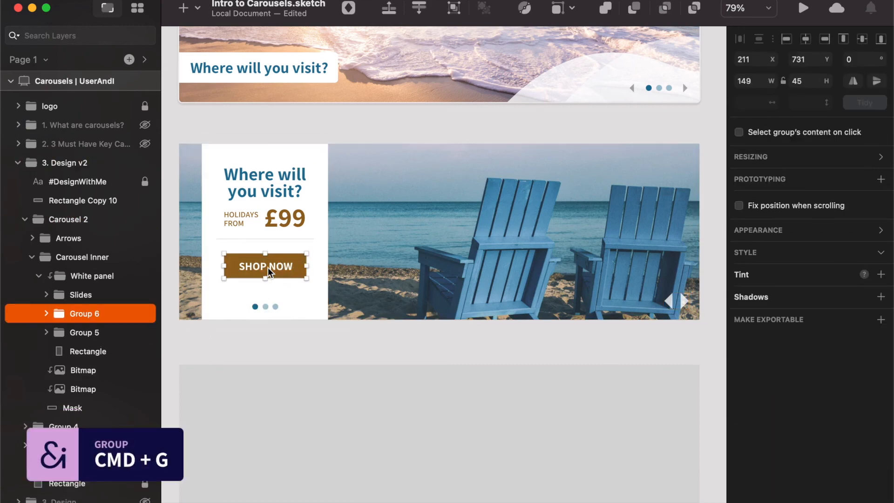
pyautogui.hotkey('shift', 'Up')
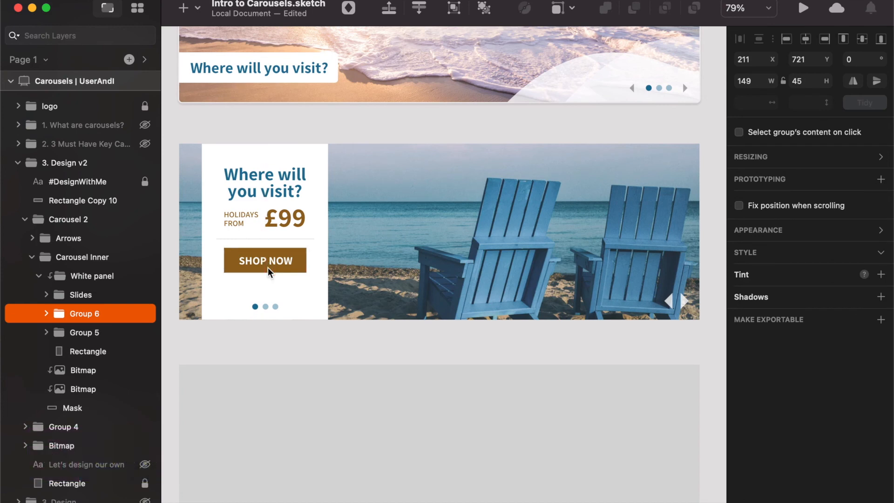
pyautogui.press('Down')
pyautogui.press('Down')
pyautogui.press('Down')
pyautogui.press('Down')
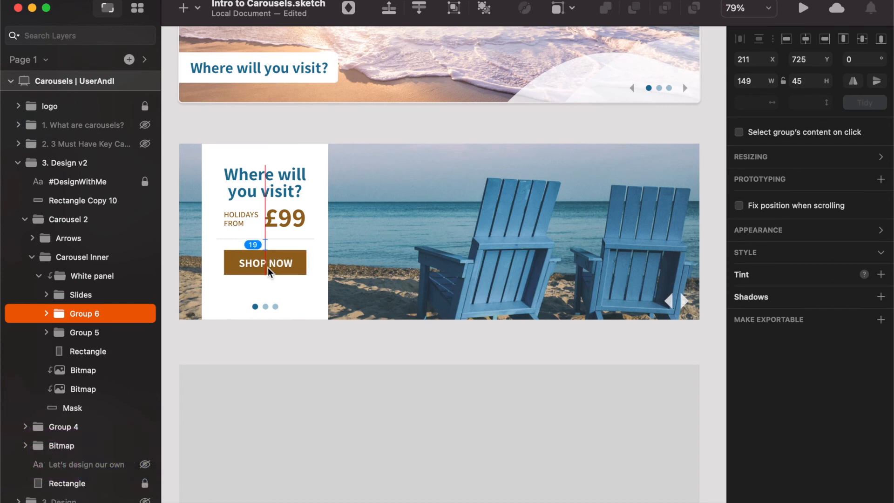
pyautogui.click(397, 335)
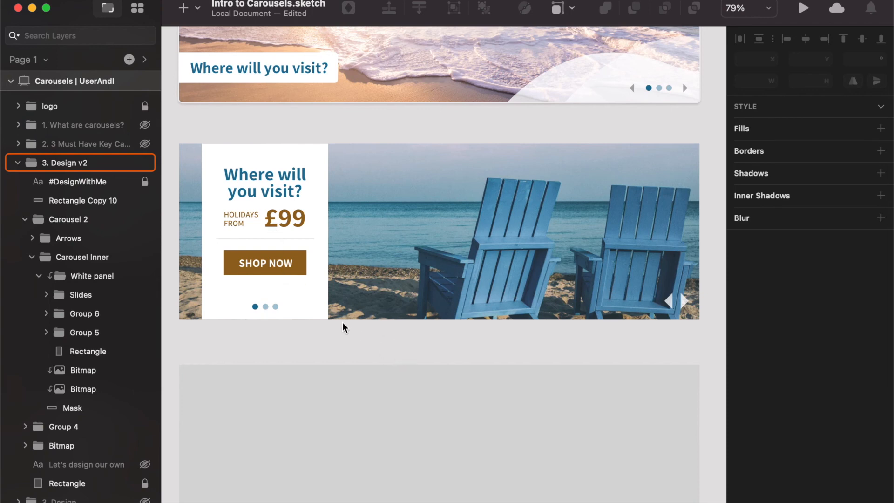
# Step: Try the Semibold weight on the "Shop now" label and set it back to Bold
pyautogui.keyDown('super'); pyautogui.click(275, 262); pyautogui.keyUp('super')
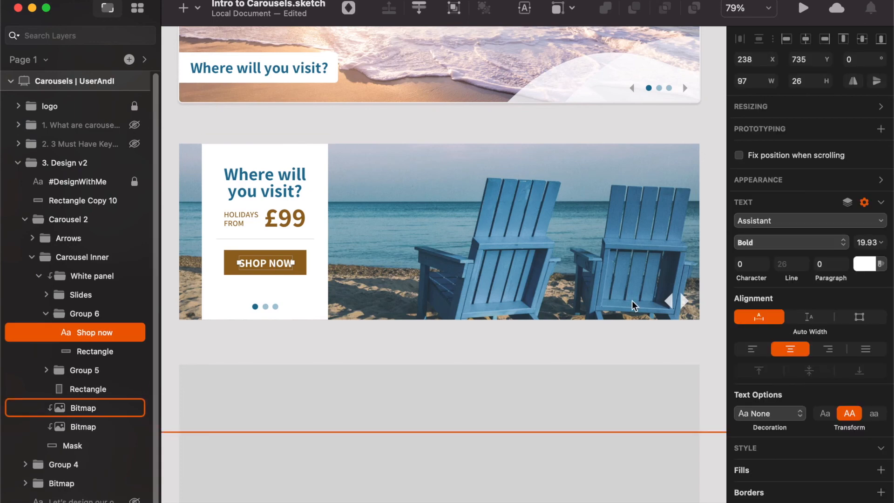
pyautogui.click(812, 246)
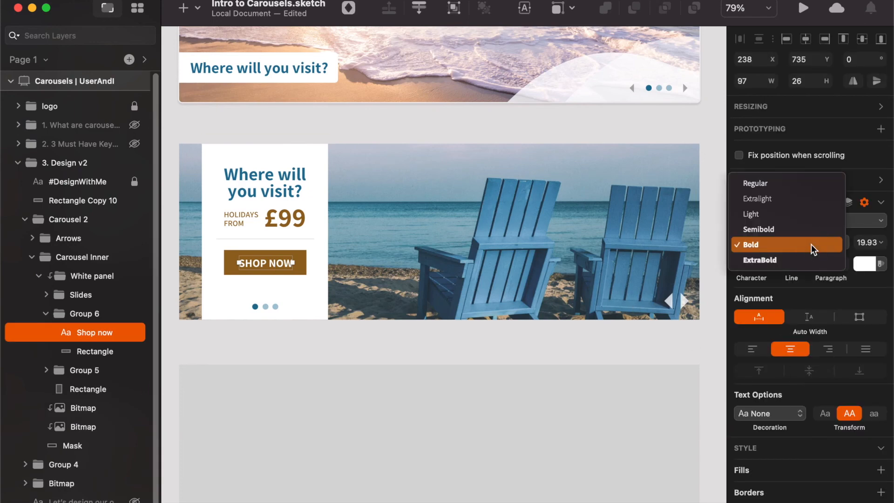
pyautogui.click(794, 231)
pyautogui.click(563, 356)
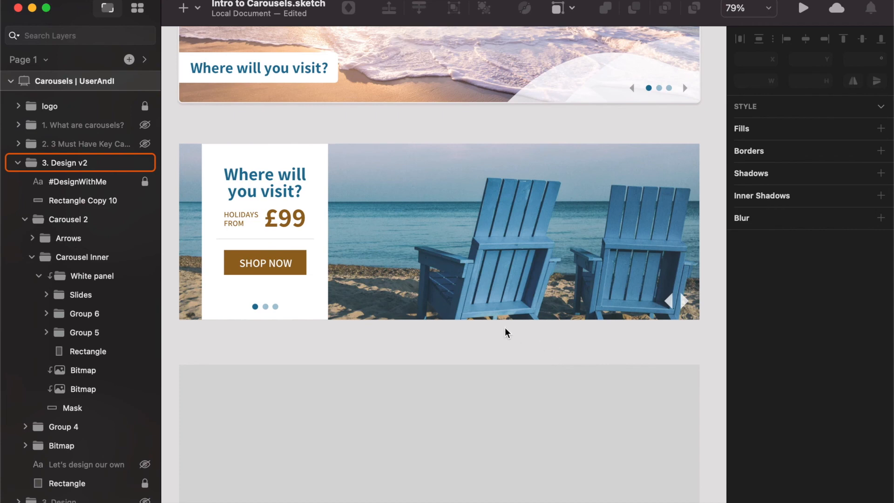
pyautogui.keyDown('super'); pyautogui.click(271, 263); pyautogui.keyUp('super')
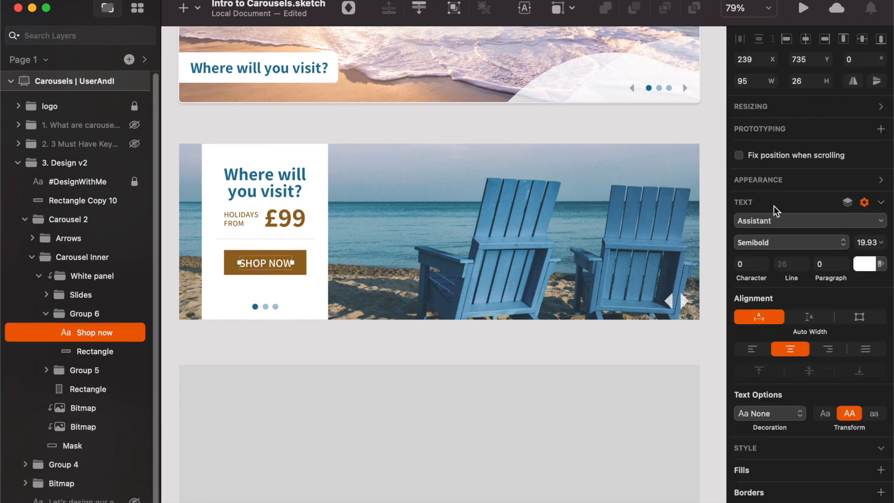
pyautogui.click(794, 238)
pyautogui.click(788, 260)
pyautogui.click(517, 346)
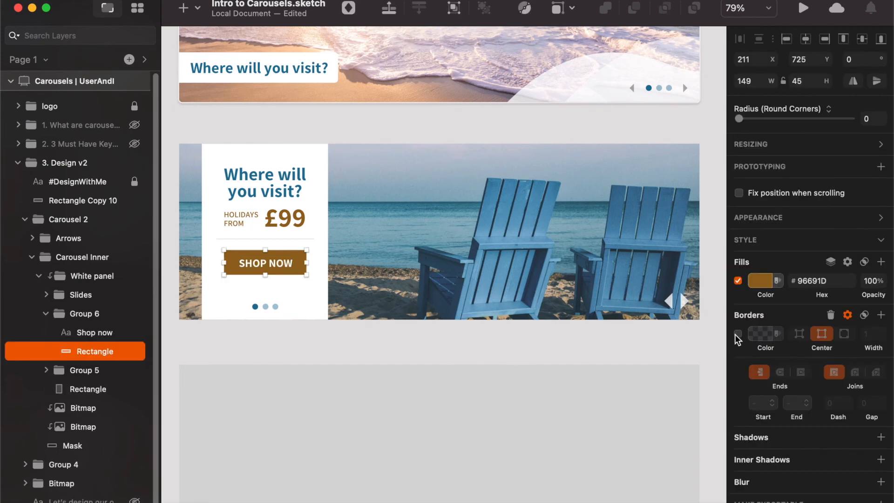
# Step: Enable a centred white (FFFFFF) border on the button rectangle with a width of 2
pyautogui.click(737, 334)
pyautogui.click(761, 333)
pyautogui.moveTo(766, 419); pyautogui.dragTo(715, 297)
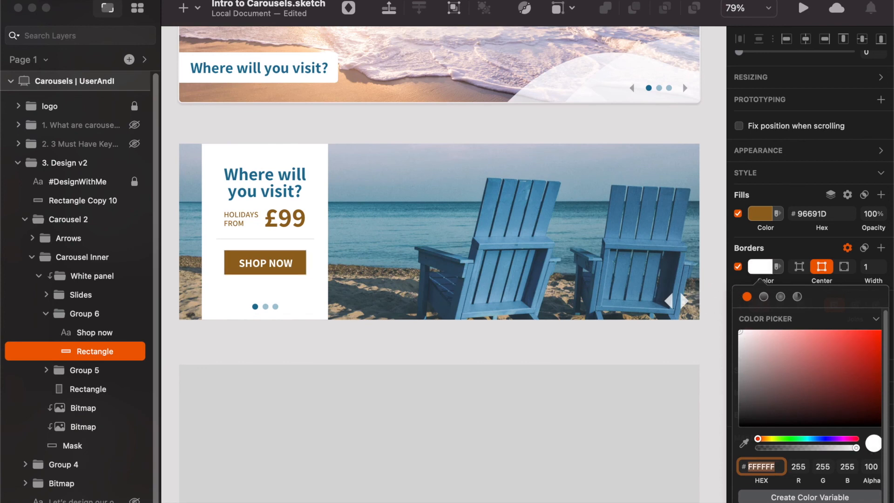
pyautogui.click(716, 297)
pyautogui.click(868, 335)
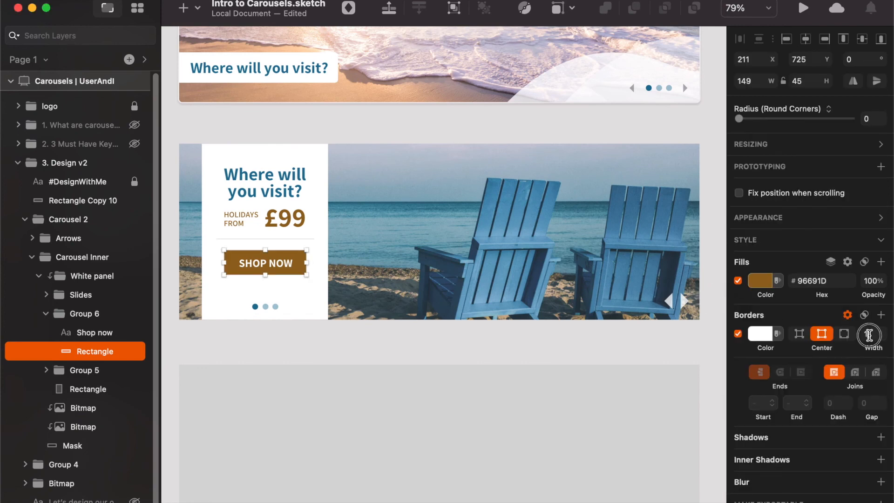
pyautogui.write('2')
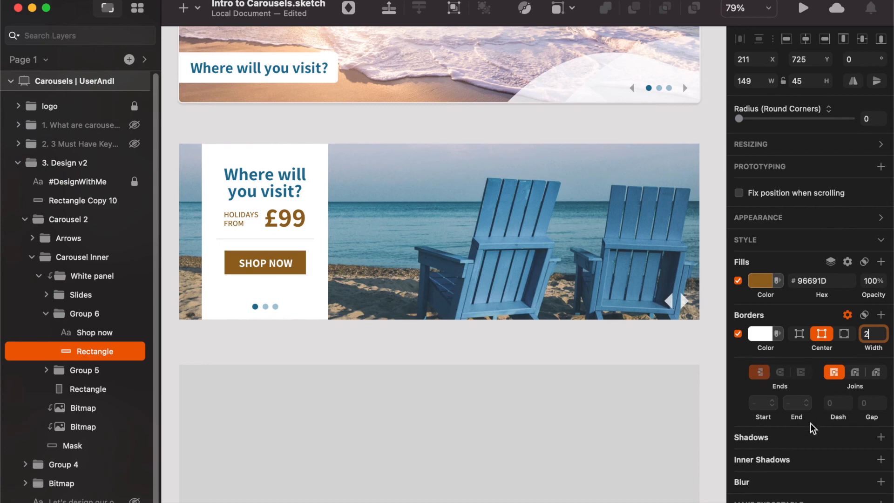
pyautogui.press('Return')
# Step: Add a black drop shadow at 21% opacity with Y 2 and blur 4 to the button rectangle
pyautogui.click(777, 437)
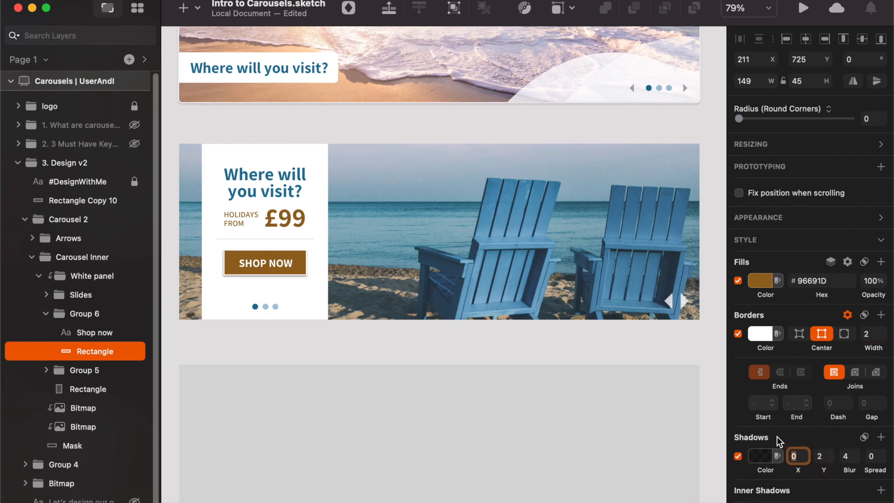
pyautogui.scroll(-1, 781, 430)
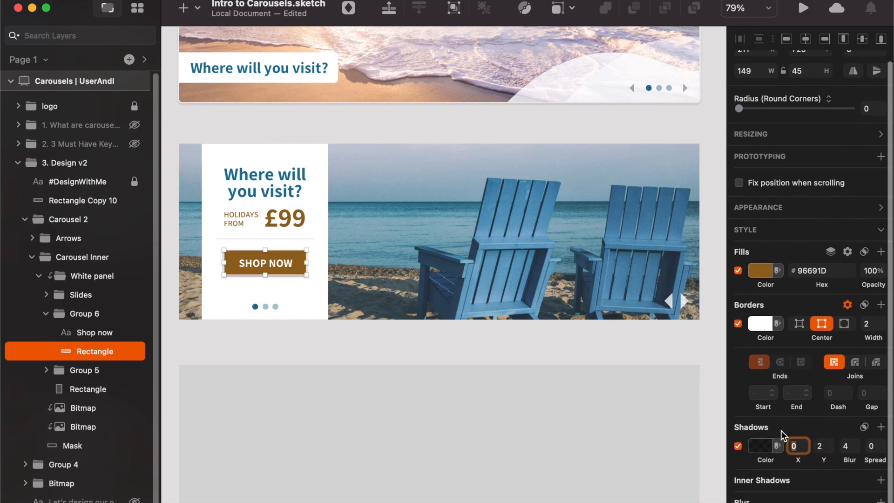
pyautogui.click(765, 440)
pyautogui.moveTo(778, 440)
pyautogui.mouseDown()
pyautogui.moveTo(769, 440)
pyautogui.moveTo(778, 442)
pyautogui.mouseUp()
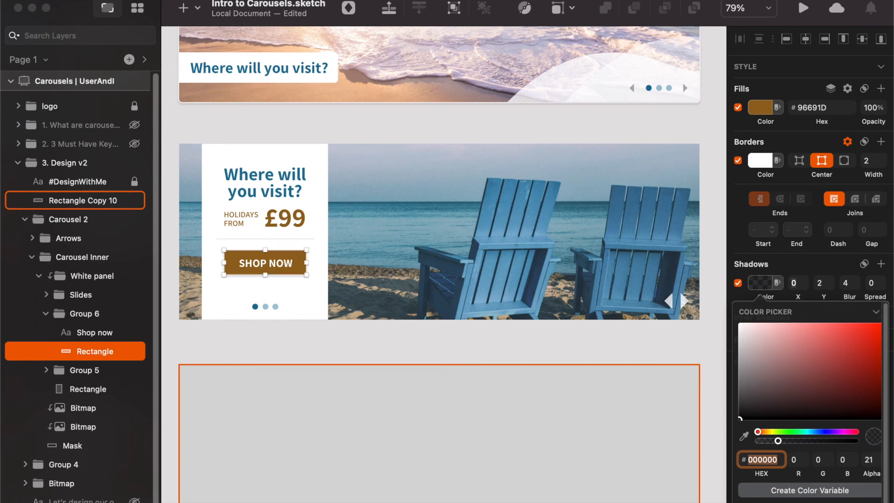
pyautogui.click(663, 432)
# Step: Set the button rectangle's border width to 1
pyautogui.click(871, 333)
pyautogui.write('1')
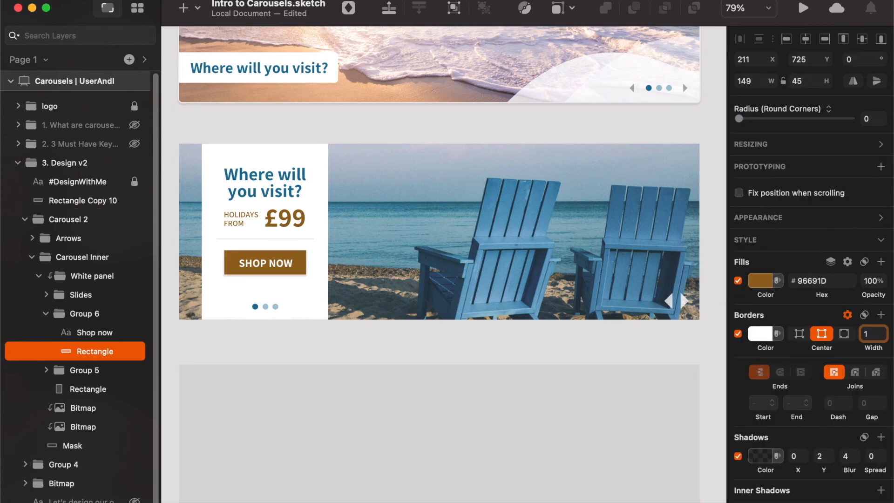
pyautogui.click(511, 357)
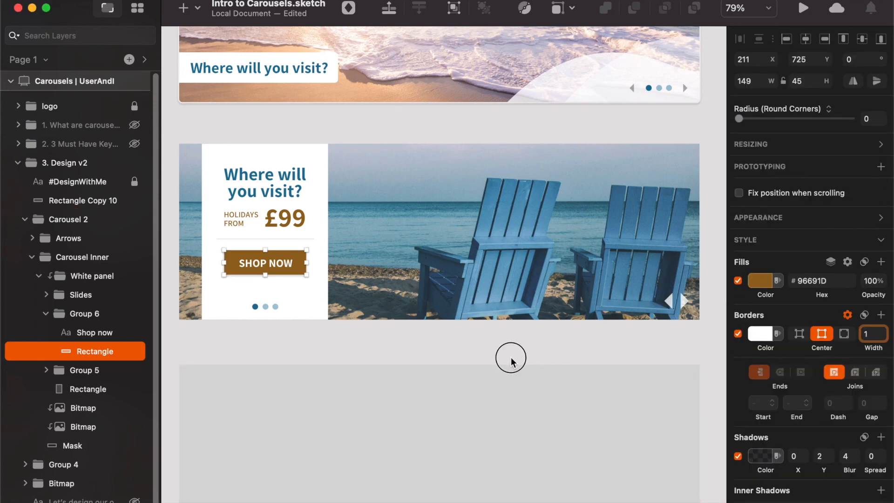
# Step: Rename the button's layer group as "call to action"
pyautogui.click(288, 262)
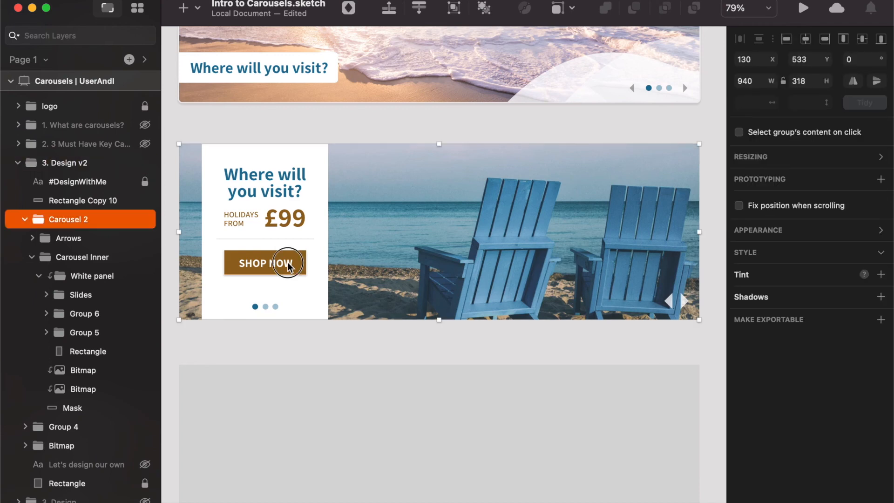
pyautogui.doubleClick(288, 262)
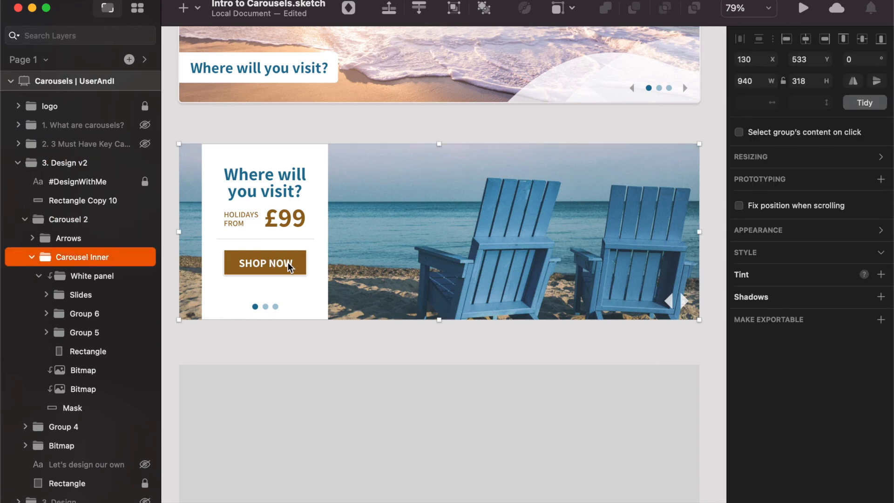
pyautogui.click(85, 318)
pyautogui.doubleClick(84, 318)
pyautogui.write('ca')
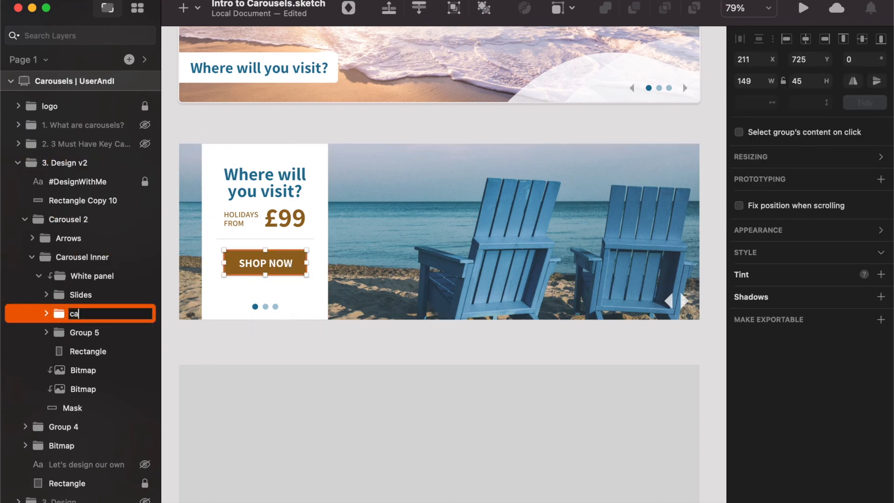
pyautogui.write('ll to action')
pyautogui.press('Return')
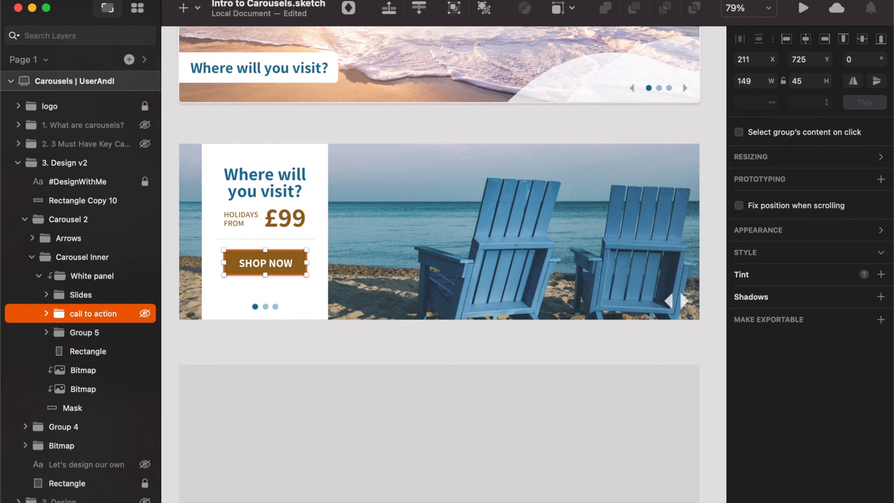
# Step: Scale the call to action group down to 80% from its centre
pyautogui.press('cmd+k')
pyautogui.write('90')
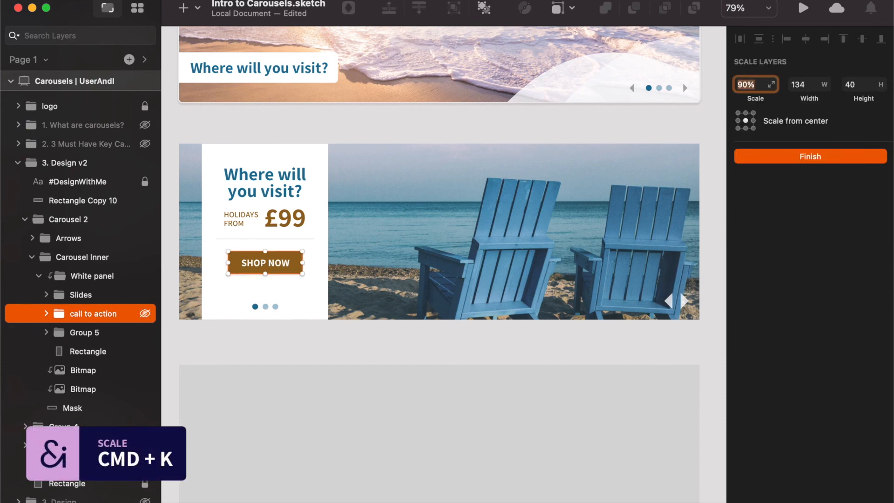
pyautogui.write('80')
pyautogui.press('Return')
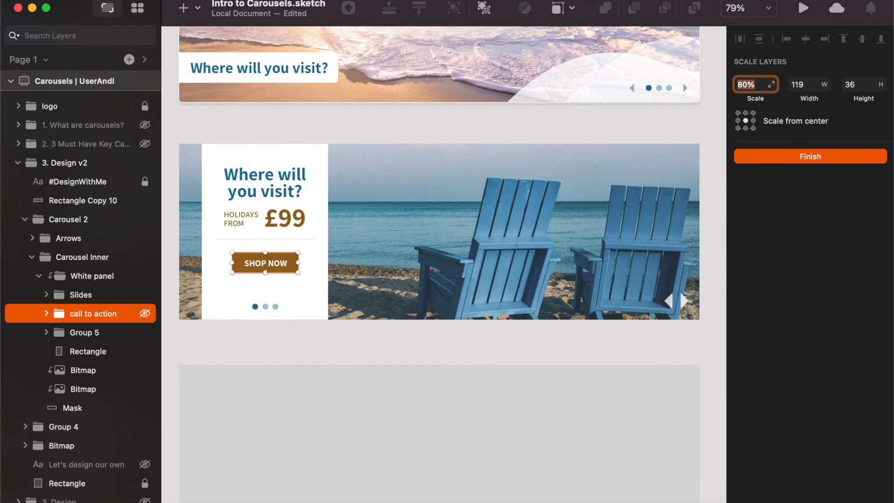
pyautogui.press('Return')
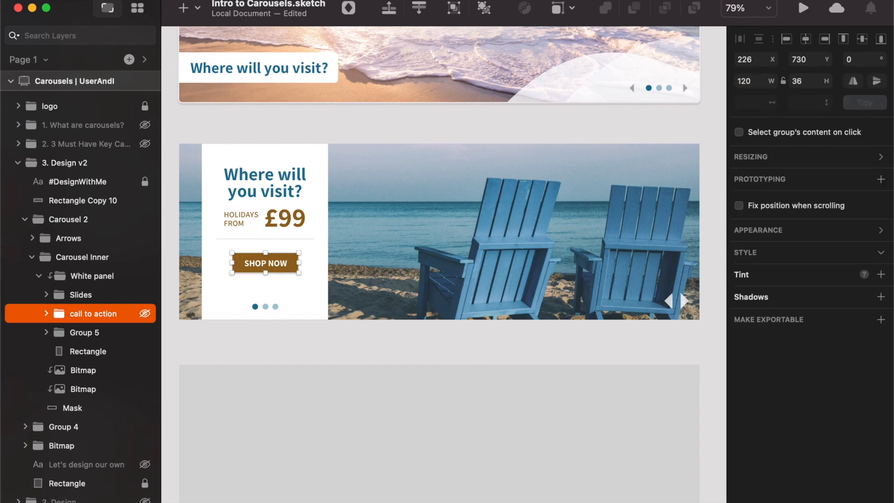
pyautogui.click(286, 371)
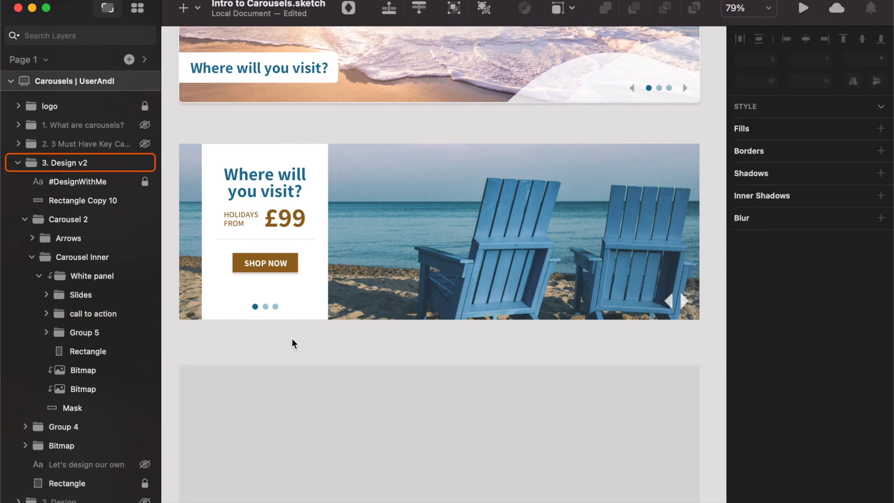
# Step: Move the call to action group up to Y 725
pyautogui.doubleClick(281, 266)
pyautogui.click(94, 313)
pyautogui.press('Up')
pyautogui.press('Up')
pyautogui.press('Up')
pyautogui.press('Up')
pyautogui.press('Up')
pyautogui.press('Up')
pyautogui.press('Up')
pyautogui.press('Down')
pyautogui.press('Down')
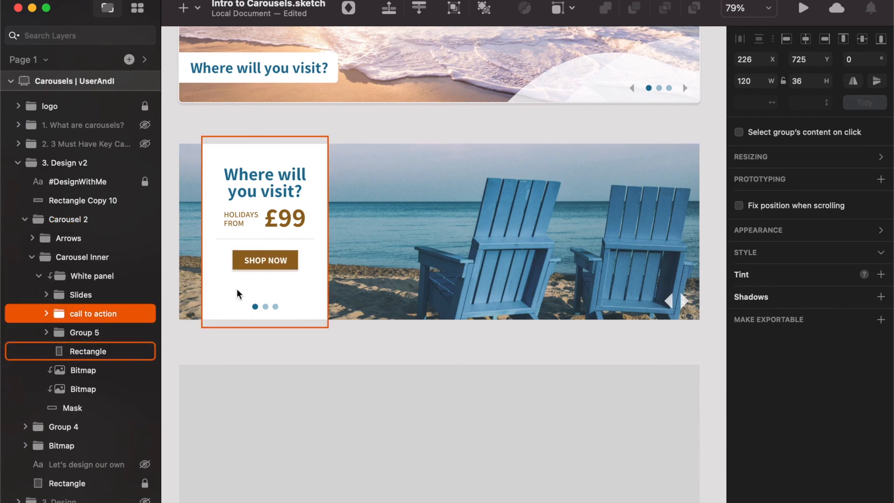
# Step: Move the divider line beneath the £99 price up to Y 699
pyautogui.doubleClick(262, 239)
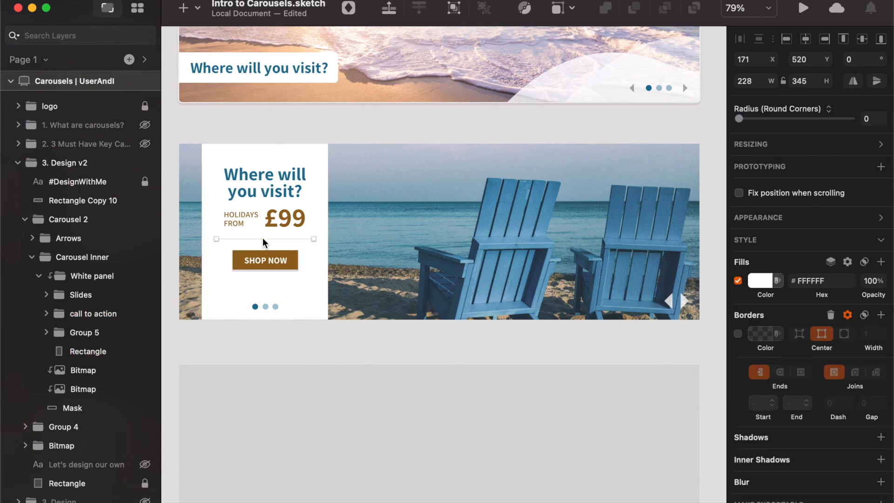
pyautogui.press('alt')
pyautogui.press('Up')
pyautogui.press('Up')
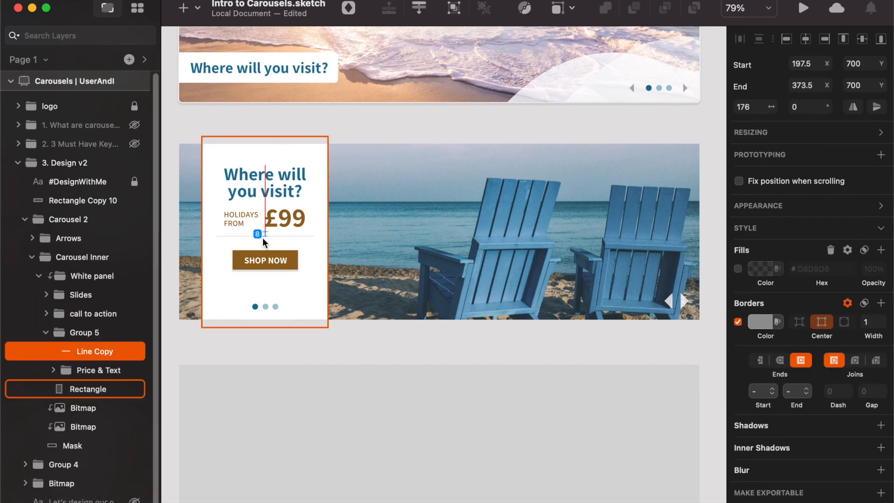
# Step: Move the call to action group up to Y 706, just beneath the divider line
pyautogui.click(286, 257)
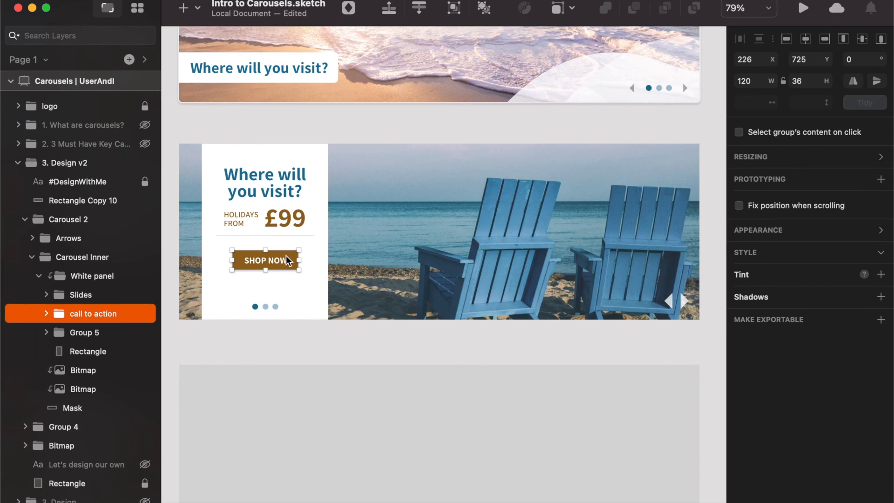
pyautogui.hotkey('shift', 'Up')
pyautogui.press('Up')
pyautogui.press('Up')
pyautogui.press('Up')
pyautogui.press('Up')
pyautogui.press('Up')
pyautogui.press('Up')
pyautogui.press('Up')
pyautogui.press('Up')
pyautogui.press('Up')
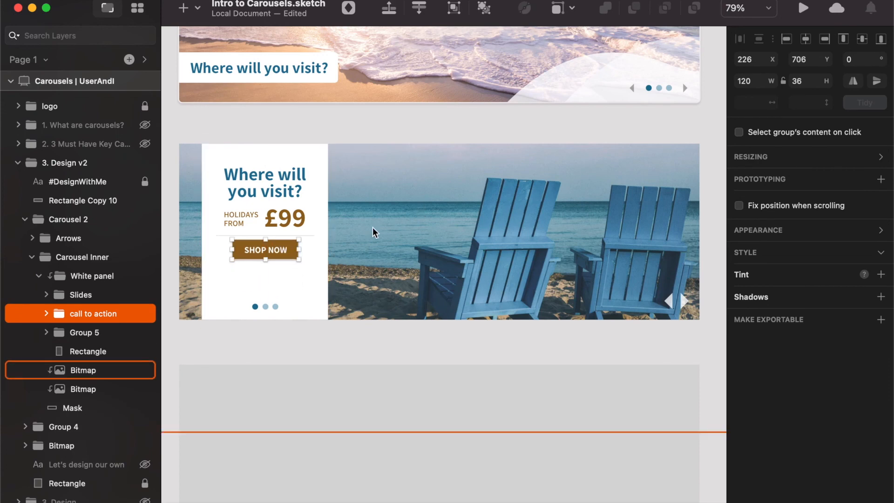
# Step: Set the vertical spacing between the call to action group and the price and divider group above it to 12
pyautogui.click(282, 231)
pyautogui.doubleClick(286, 236)
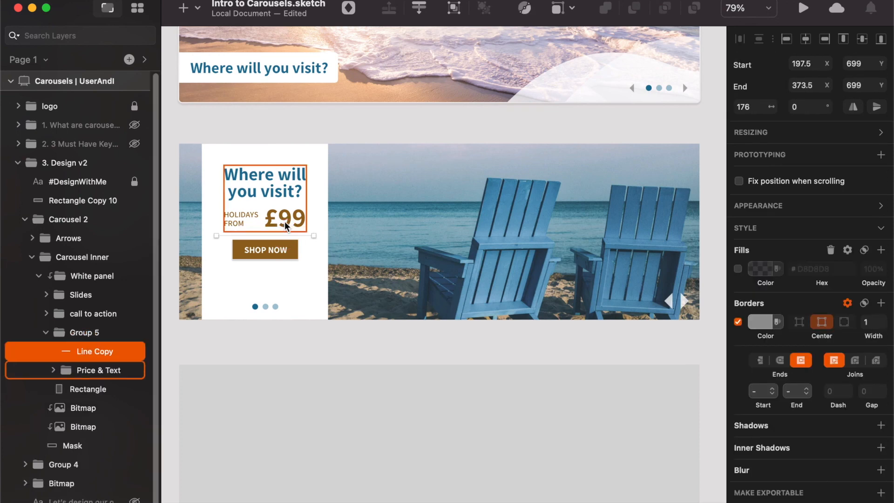
pyautogui.keyDown('shift'); pyautogui.click(285, 222); pyautogui.keyUp('shift')
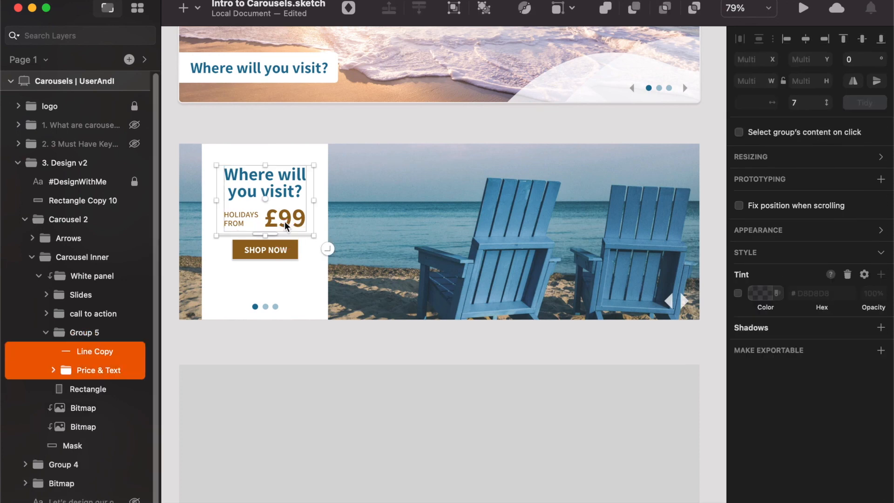
pyautogui.click(276, 249)
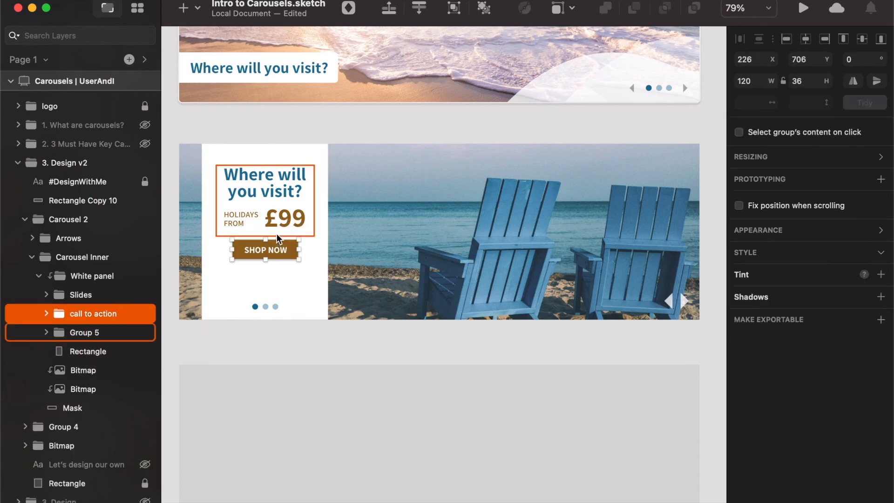
pyautogui.keyDown('shift'); pyautogui.click(277, 234); pyautogui.keyUp('shift')
pyautogui.click(808, 103)
pyautogui.write('7')
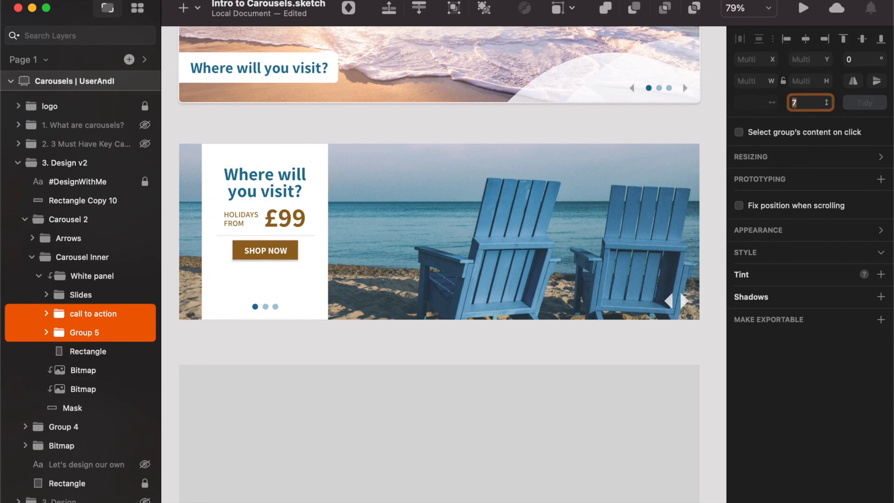
pyautogui.press('Up')
pyautogui.press('Up')
pyautogui.press('Up')
pyautogui.press('Up')
pyautogui.press('Up')
pyautogui.press('Down')
pyautogui.press('Up')
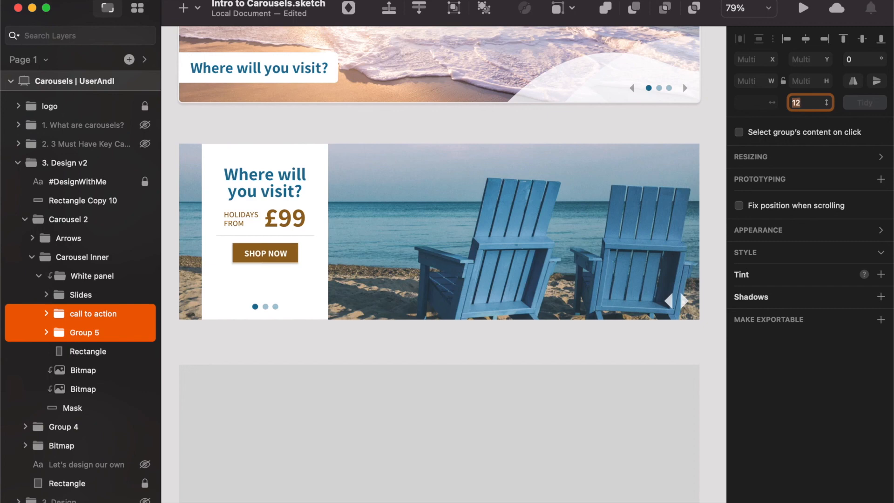
# Step: Set the vertical spacing between the Price & Text group and the divider line below it to 12
pyautogui.click(252, 213)
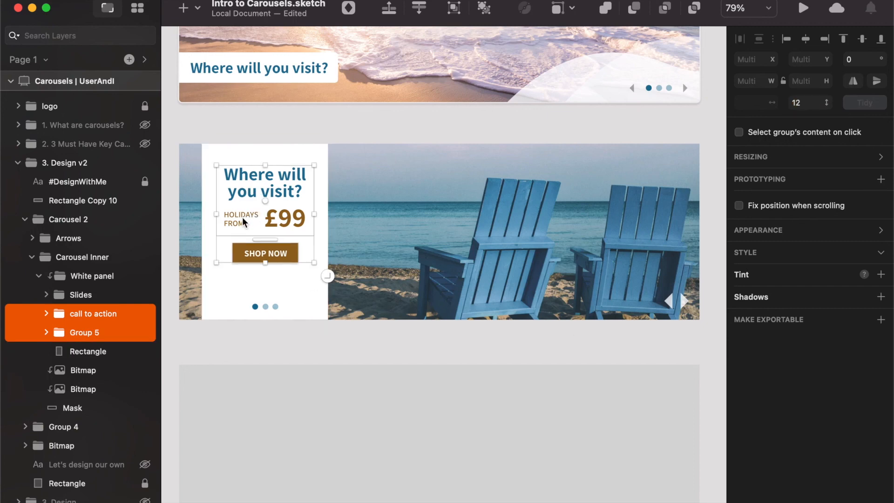
pyautogui.doubleClick(242, 218)
pyautogui.keyDown('shift'); pyautogui.click(252, 234); pyautogui.keyUp('shift')
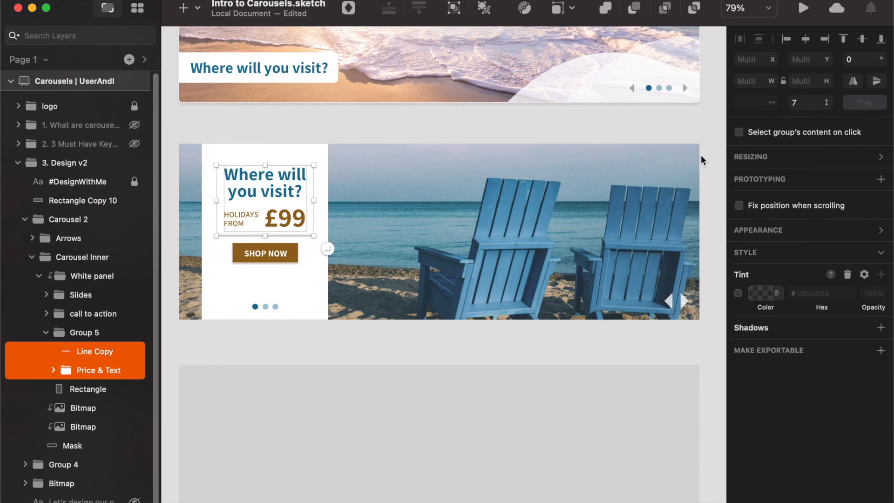
pyautogui.click(809, 102)
pyautogui.press('Up')
pyautogui.press('Up')
pyautogui.press('Up')
pyautogui.press('Up')
pyautogui.press('Up')
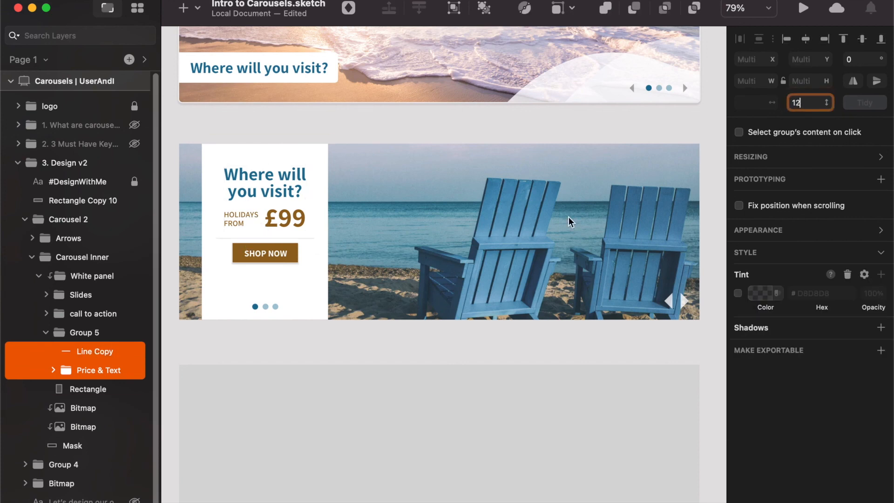
# Step: Set the vertical spacing between the divider line and the Shop now call to action group to 12
pyautogui.click(243, 260)
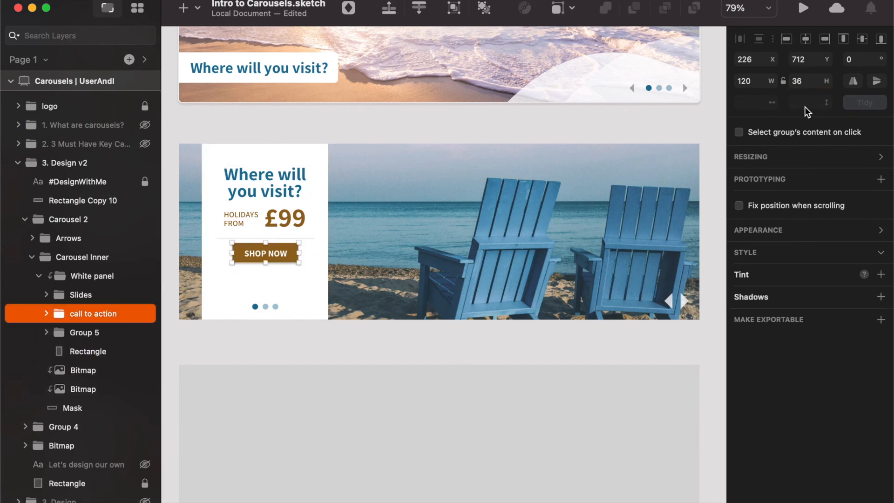
pyautogui.keyDown('shift'); pyautogui.click(310, 238); pyautogui.keyUp('shift')
pyautogui.click(381, 325)
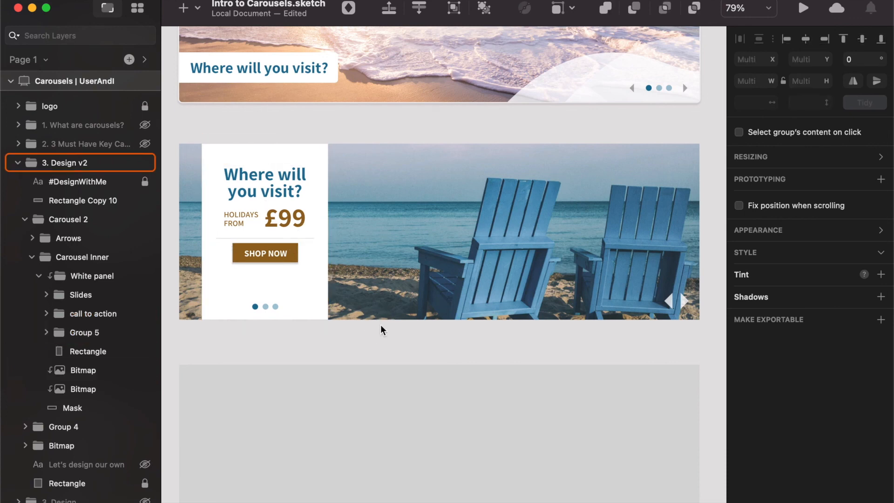
pyautogui.keyDown('super'); pyautogui.click(293, 239); pyautogui.keyUp('super')
pyautogui.keyDown('shift'); pyautogui.click(276, 256); pyautogui.keyUp('shift')
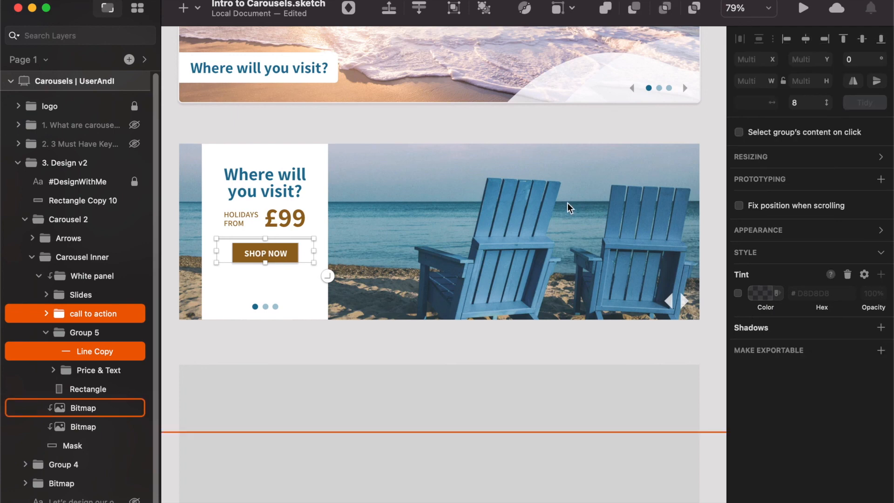
pyautogui.click(810, 102)
pyautogui.write('12')
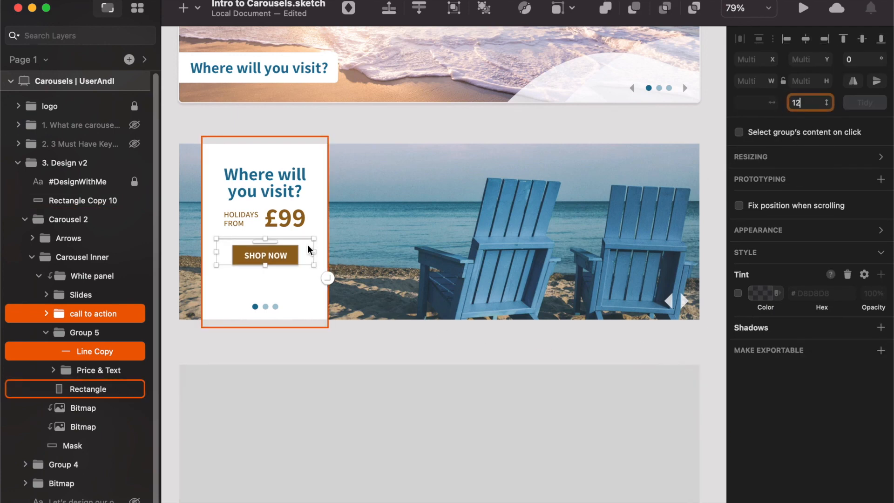
# Step: Check the gap above the divider line and set the vertical spacing between the line and the call to action group to 16
pyautogui.keyDown('super'); pyautogui.click(287, 221); pyautogui.keyUp('super')
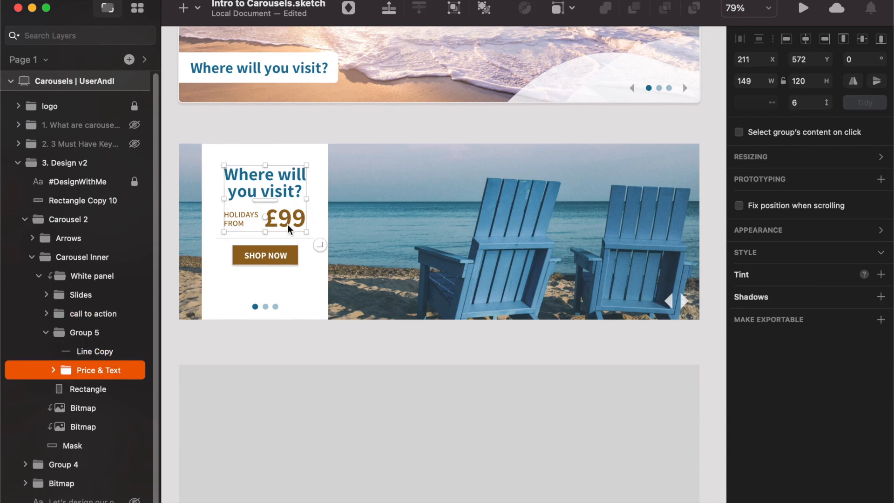
pyautogui.keyDown('shift'); pyautogui.click(289, 238); pyautogui.keyUp('shift')
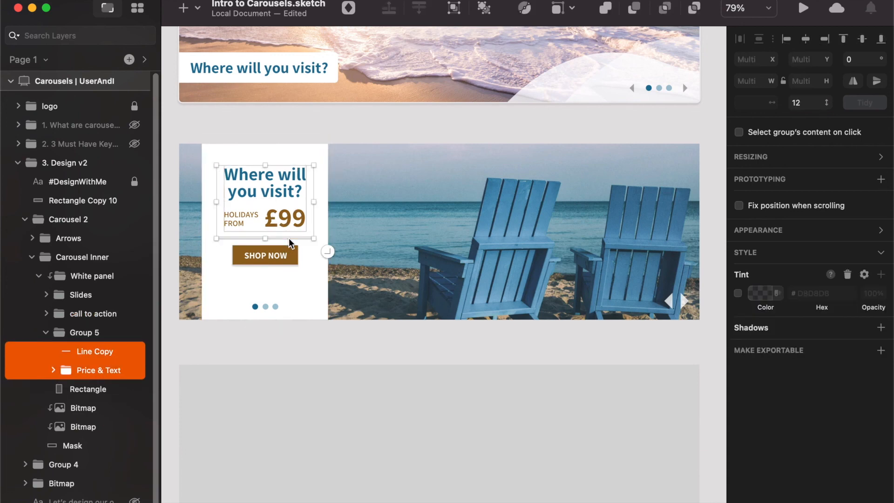
pyautogui.click(281, 258)
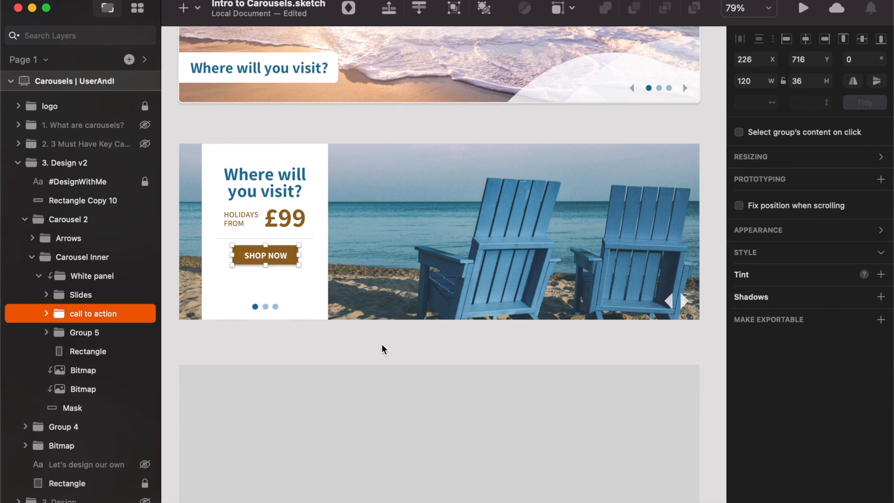
pyautogui.keyDown('super'); pyautogui.click(296, 239); pyautogui.keyUp('super')
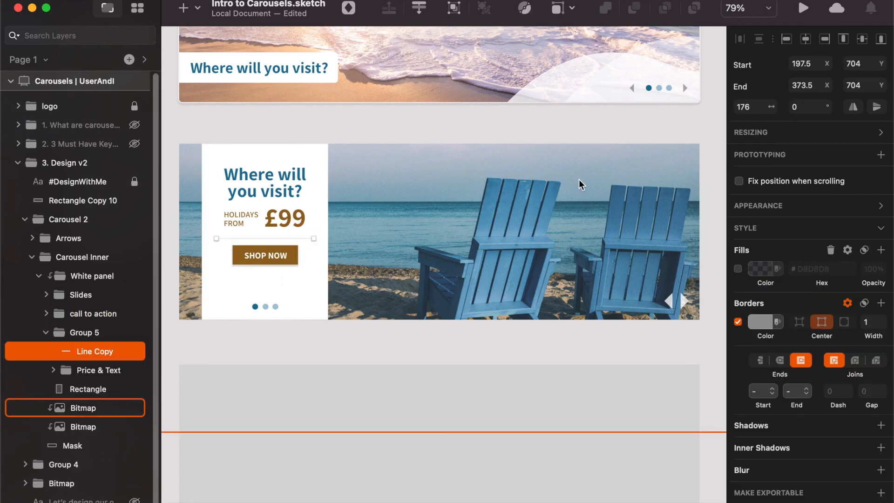
pyautogui.keyDown('shift'); pyautogui.click(261, 260); pyautogui.keyUp('shift')
pyautogui.click(817, 102)
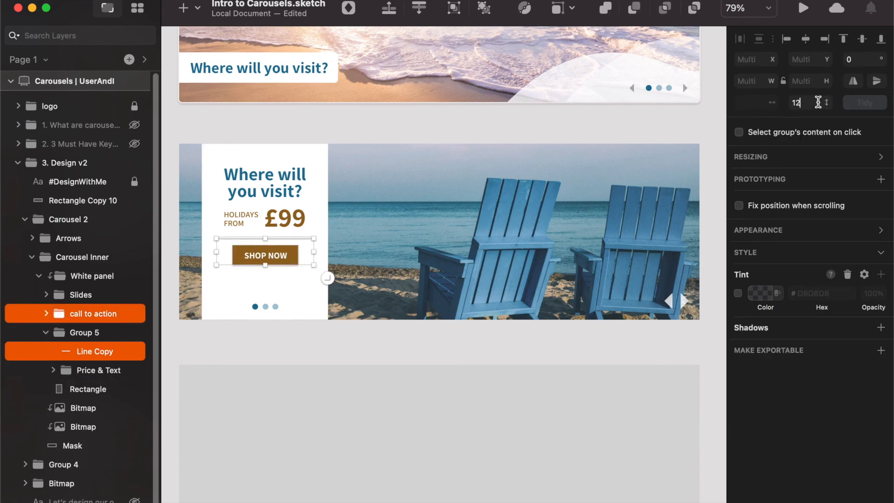
pyautogui.press('Up')
pyautogui.press('Up')
pyautogui.press('Up')
pyautogui.press('Up')
pyautogui.press('Up')
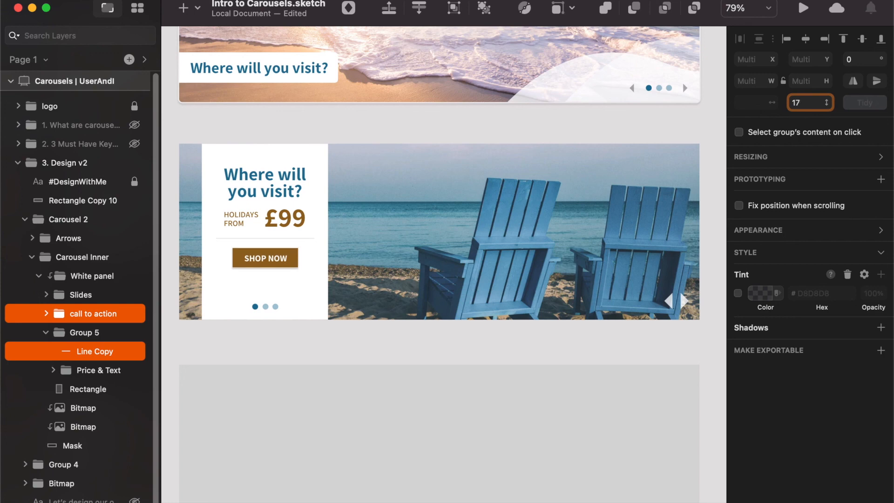
pyautogui.press('Up')
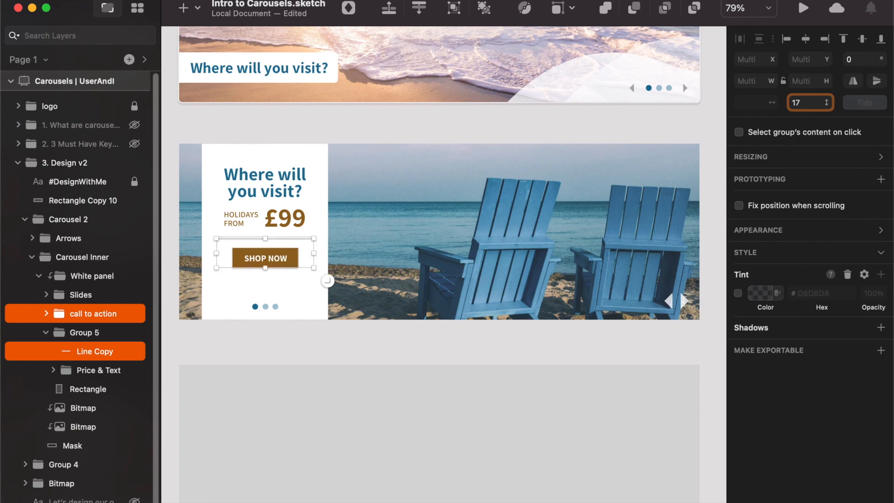
pyautogui.press('Down')
pyautogui.click(596, 325)
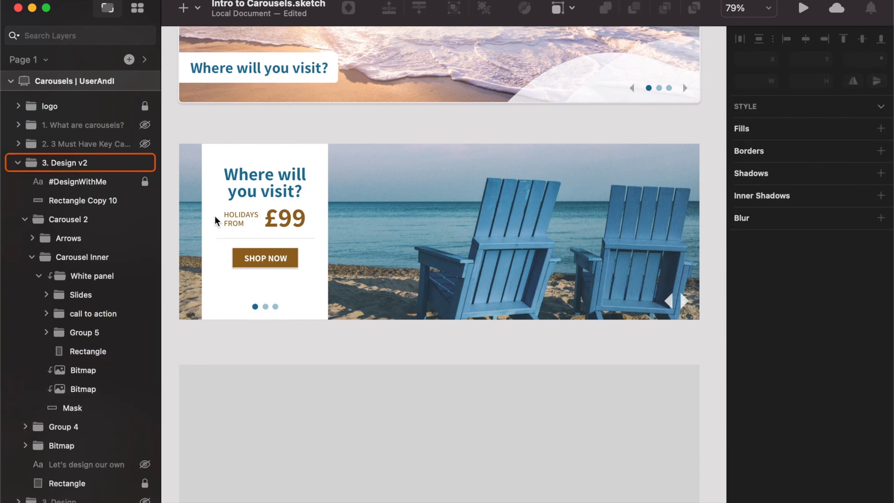
# Step: Try the Semibold weight on the white panel's "Where will you visit?" heading and return it to Bold
pyautogui.doubleClick(266, 186)
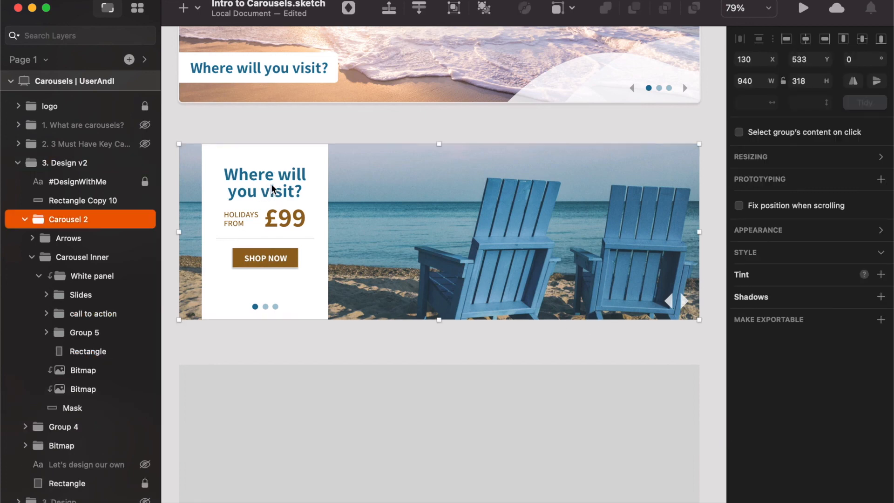
pyautogui.doubleClick(271, 184)
pyautogui.doubleClick(271, 183)
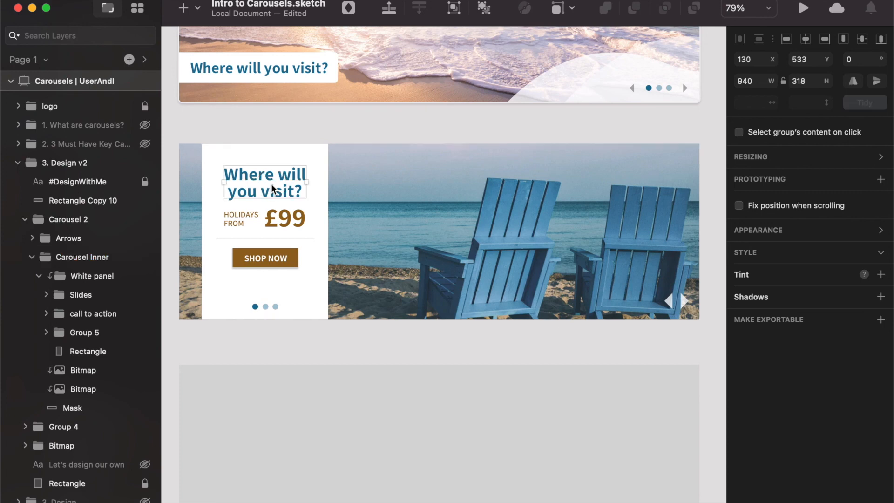
pyautogui.click(797, 240)
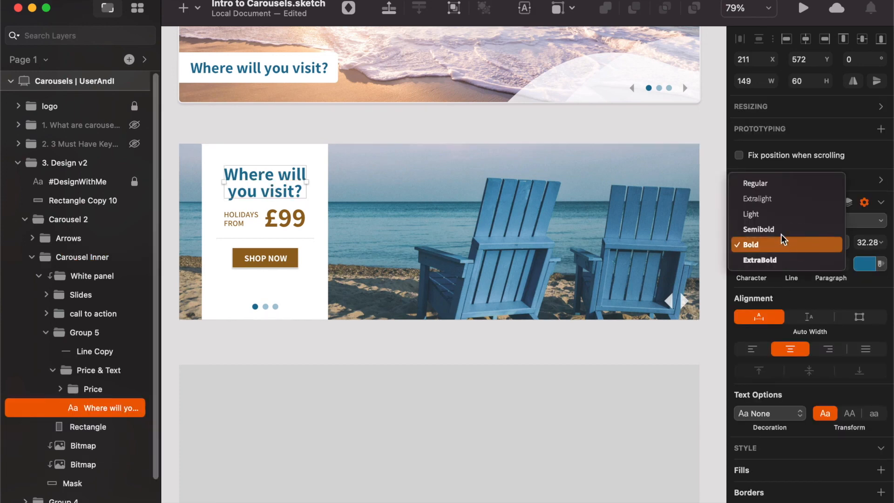
pyautogui.click(780, 228)
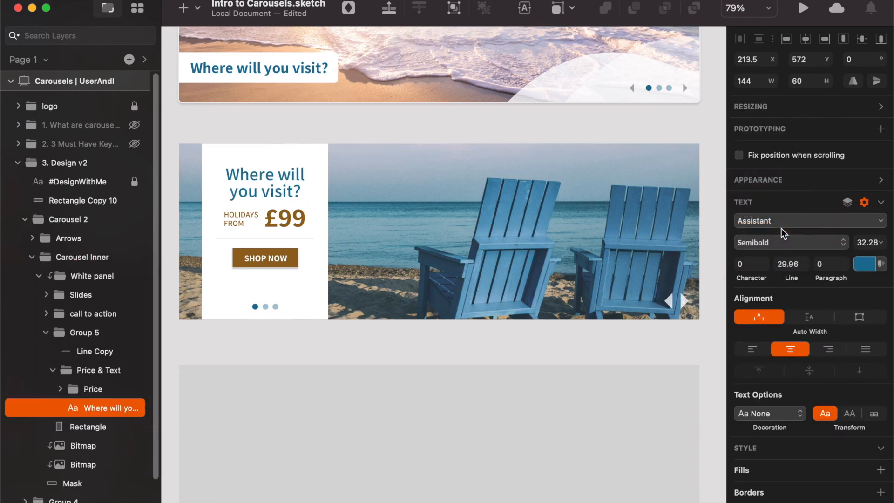
pyautogui.press('super+b')
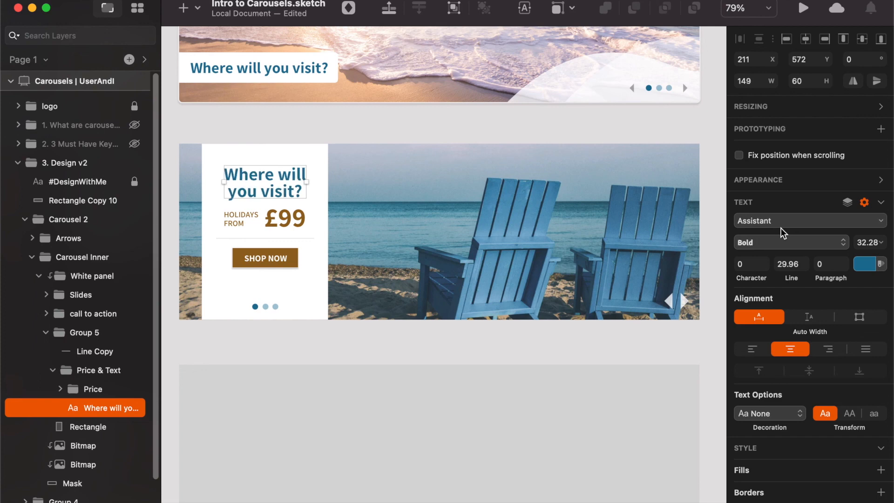
# Step: Draw a 171 by 289 helper rectangle beside the white panel, from the carousel's top edge down to just above the slide dots
pyautogui.click(576, 332)
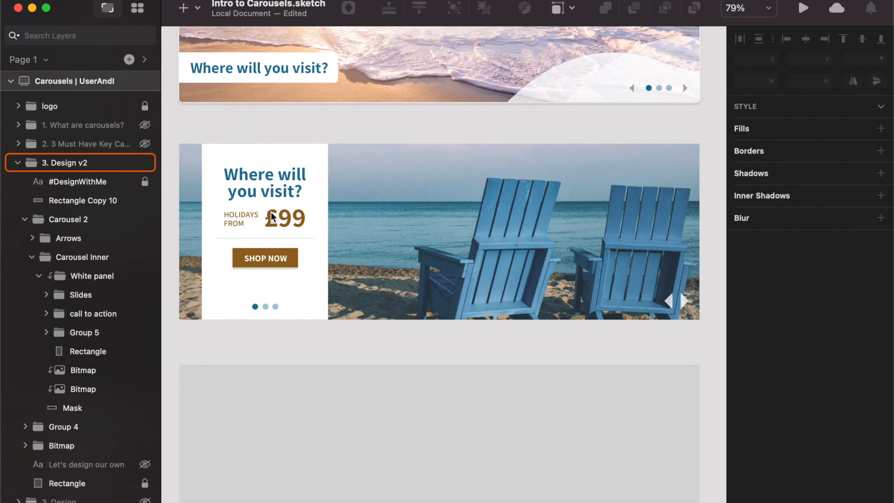
pyautogui.press('r')
pyautogui.moveTo(339, 143)
pyautogui.mouseDown()
pyautogui.moveTo(378, 230)
pyautogui.moveTo(432, 303)
pyautogui.mouseUp()
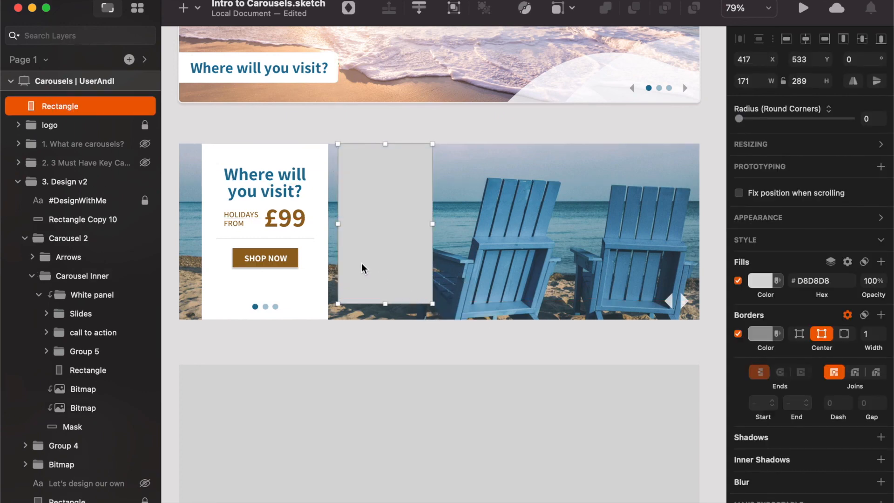
# Step: Group the call to action with Group 5 inside the White panel and name the new group Information
pyautogui.click(259, 196)
pyautogui.click(113, 238)
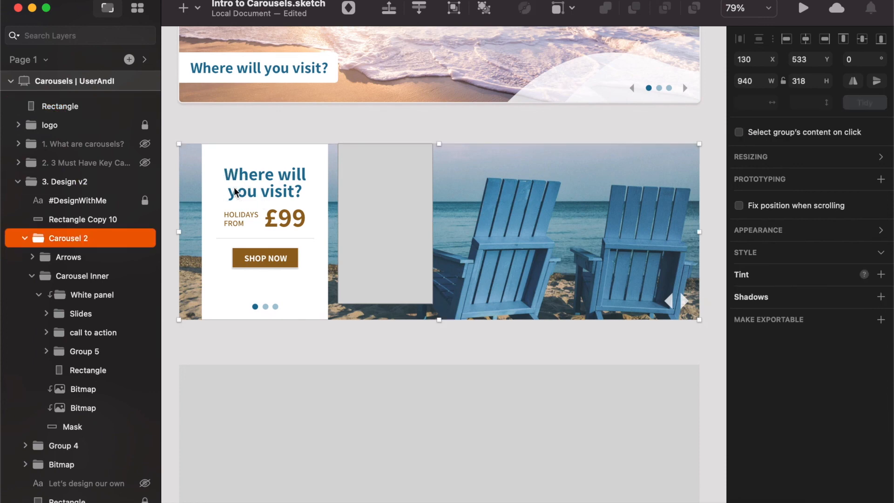
pyautogui.click(69, 295)
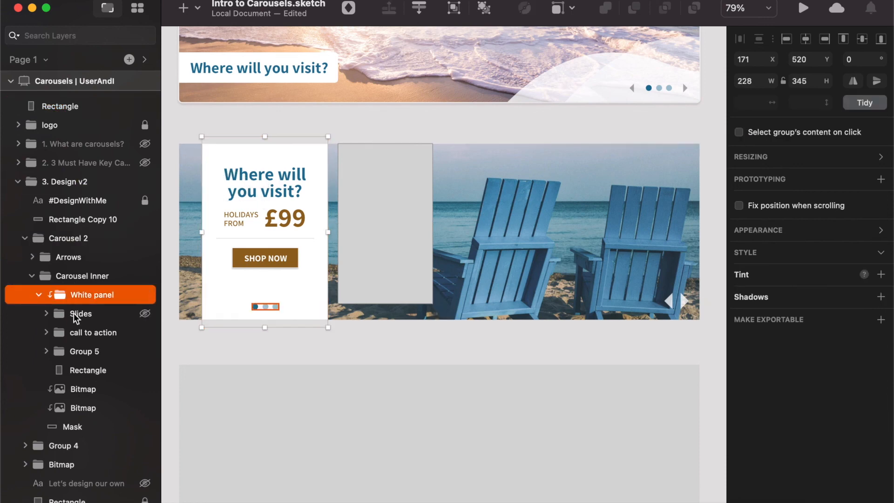
pyautogui.click(74, 313)
pyautogui.click(74, 329)
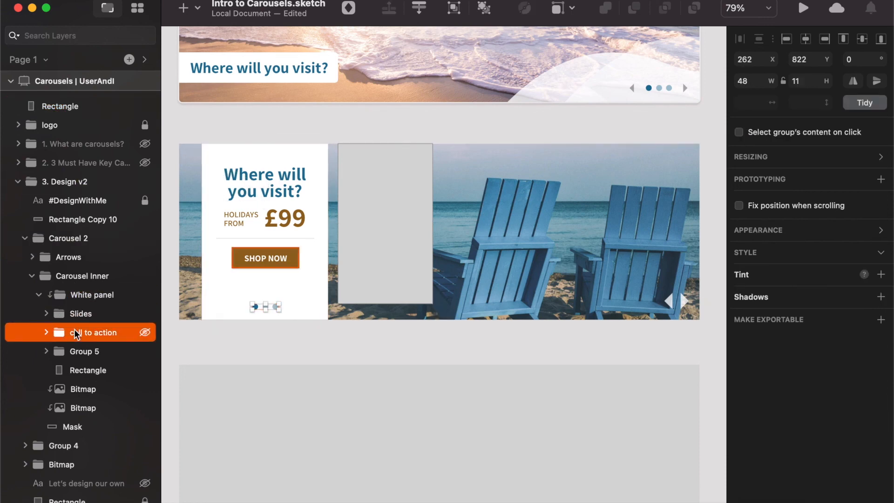
pyautogui.keyDown('shift'); pyautogui.click(77, 351); pyautogui.keyUp('shift')
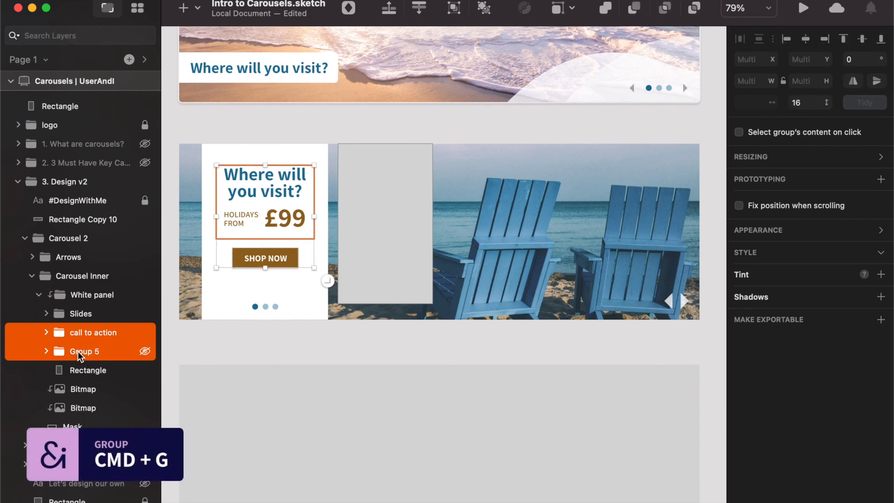
pyautogui.press('super+g')
pyautogui.doubleClick(82, 336)
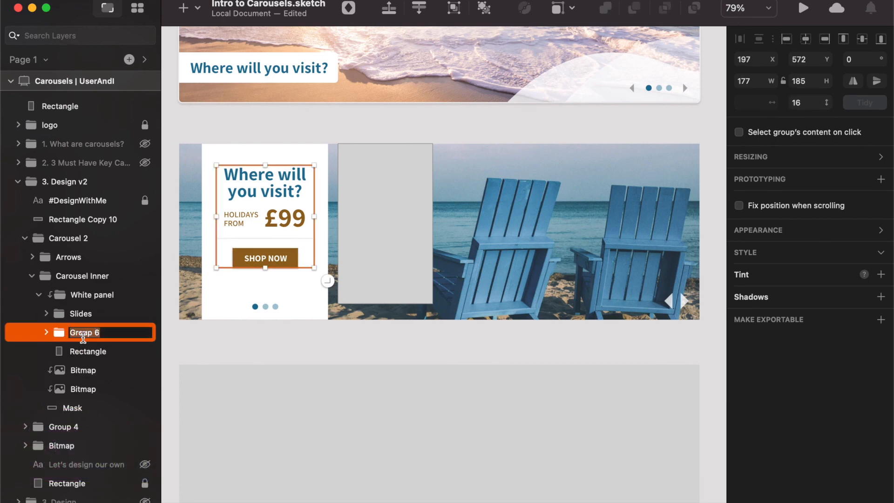
pyautogui.write('Information')
pyautogui.press('Return')
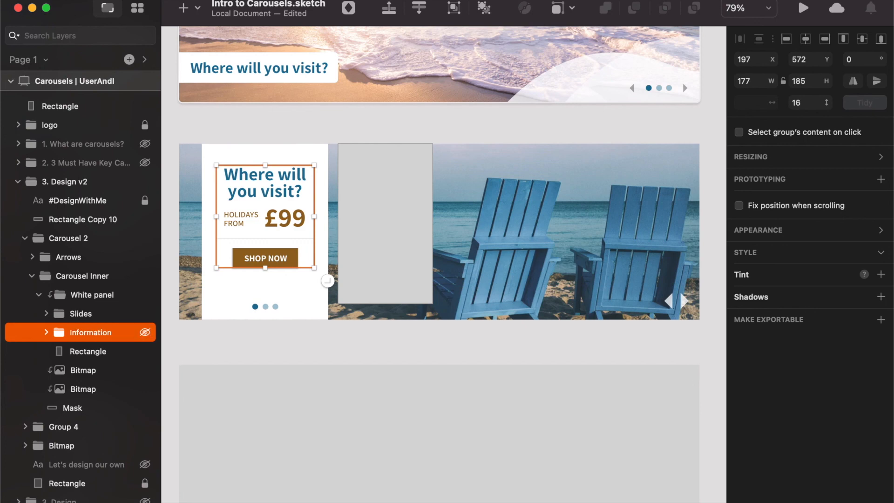
# Step: Align the Information group to the vertical middle of the helper rectangle and delete the rectangle
pyautogui.keyDown('shift'); pyautogui.click(422, 201); pyautogui.keyUp('shift')
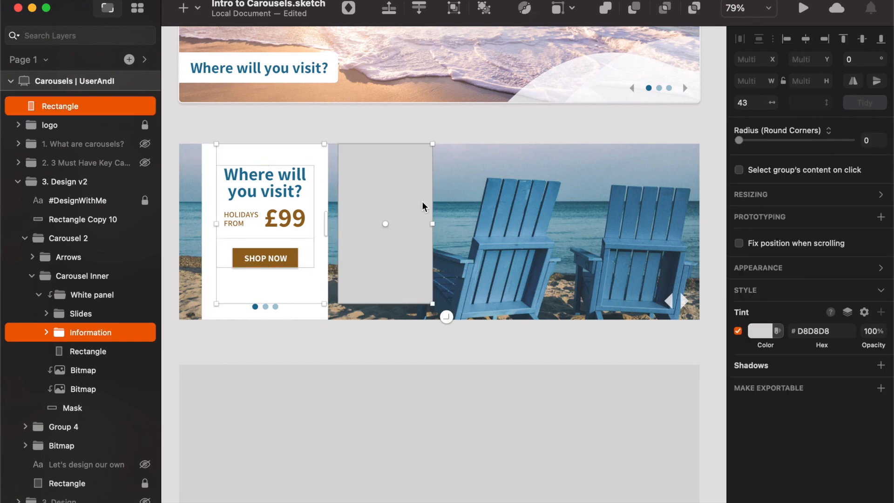
pyautogui.click(861, 39)
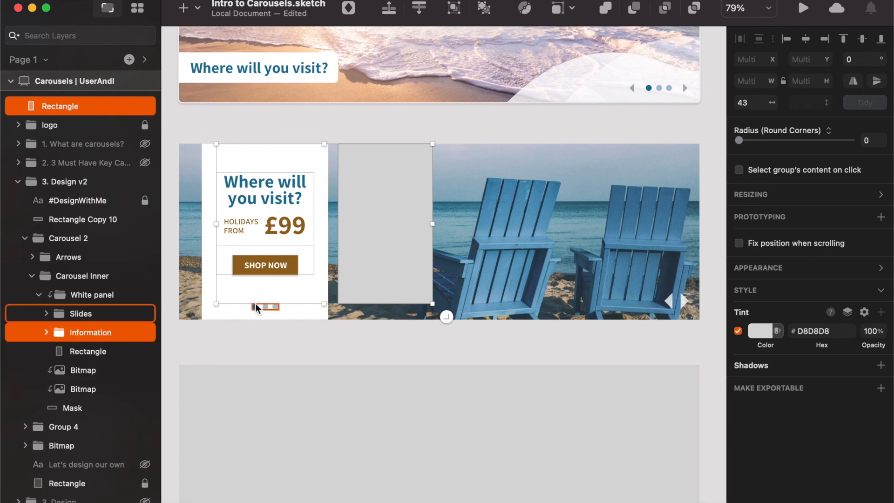
pyautogui.click(382, 294)
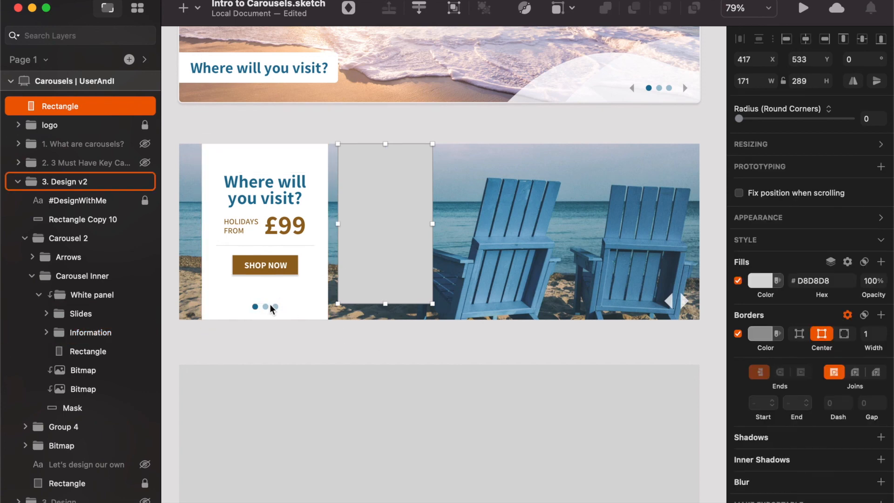
pyautogui.press('BackSpace')
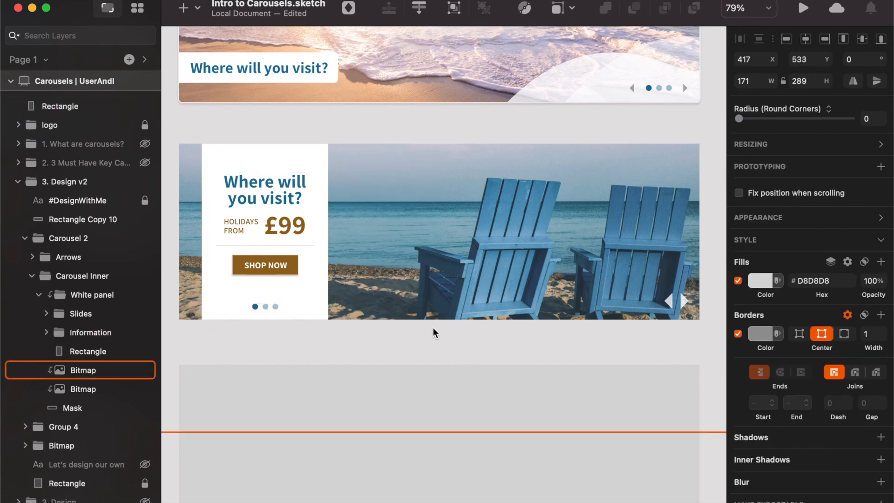
pyautogui.click(450, 347)
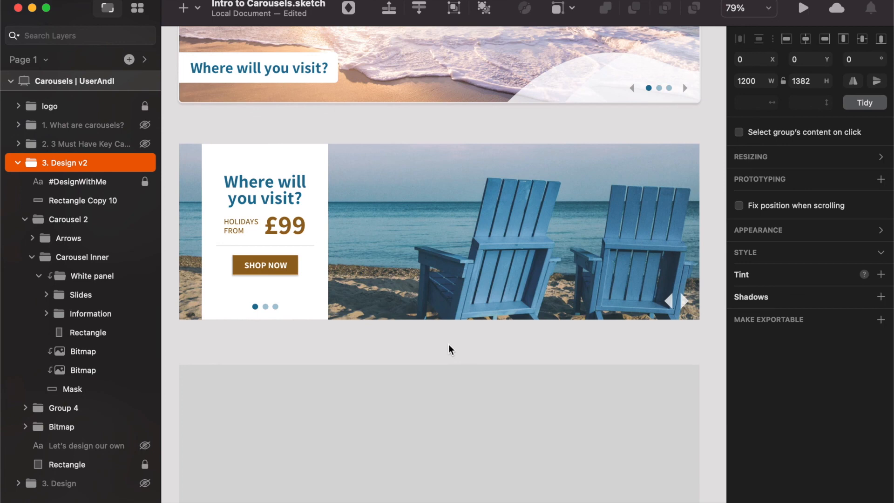
# Step: Toggle the blue chairs bitmap in Carousel Inner on and off to compare both slide photos, leaving it hidden
pyautogui.keyDown('super'); pyautogui.click(504, 245); pyautogui.keyUp('super')
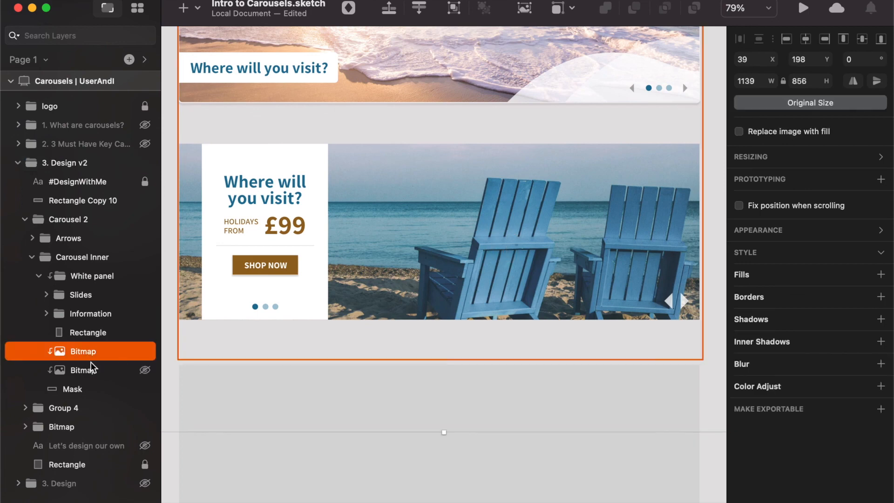
pyautogui.click(145, 352)
pyautogui.click(144, 353)
pyautogui.click(144, 352)
pyautogui.click(144, 352)
pyautogui.click(144, 353)
pyautogui.click(144, 353)
pyautogui.click(145, 353)
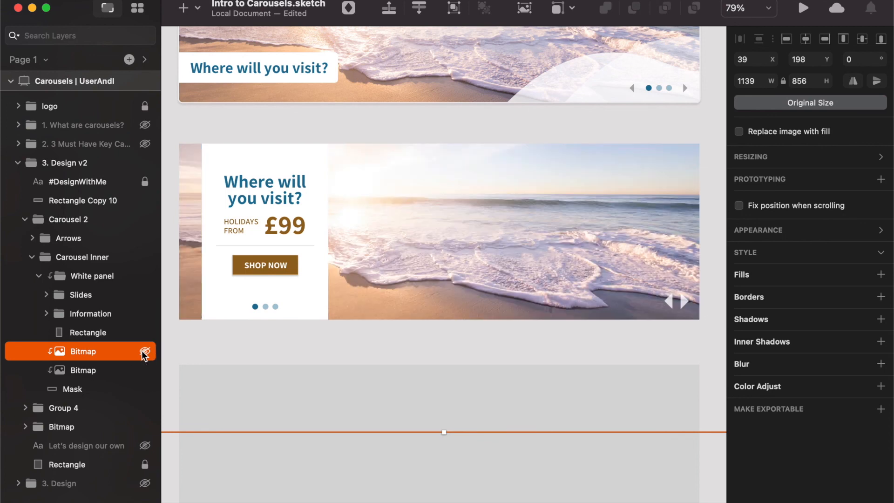
# Step: Alternate the second carousel between the blue chairs and beach photos to check the white panel over each, ending with the chairs hidden
pyautogui.click(144, 353)
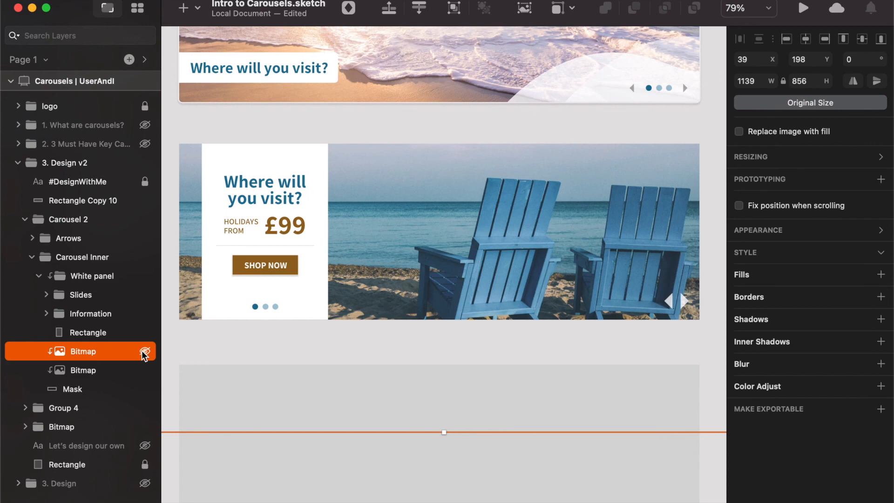
pyautogui.click(144, 352)
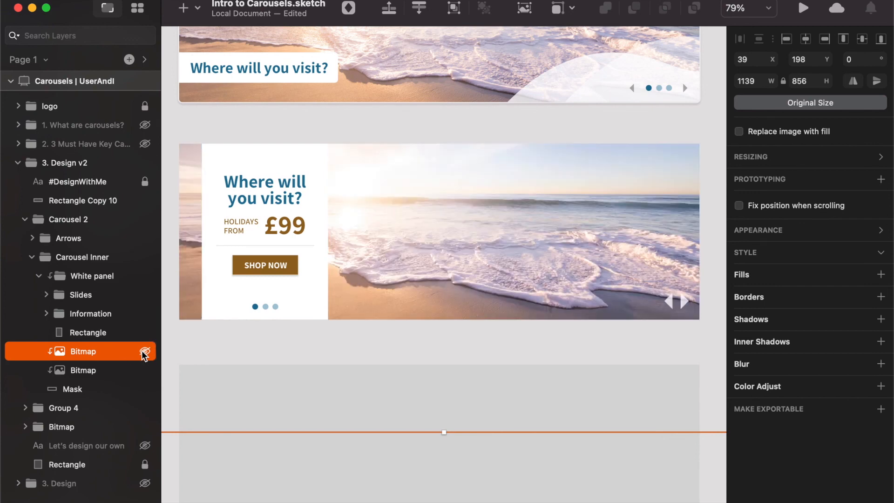
pyautogui.click(144, 353)
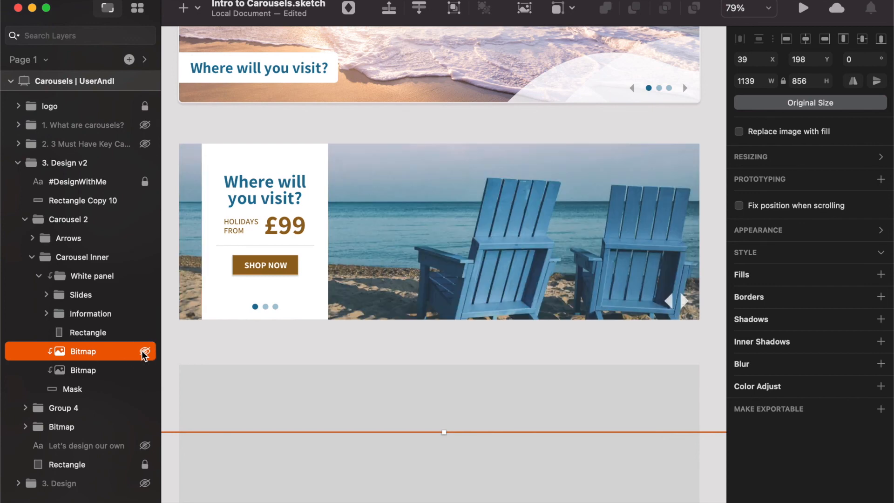
pyautogui.click(144, 352)
pyautogui.click(145, 353)
pyautogui.click(144, 353)
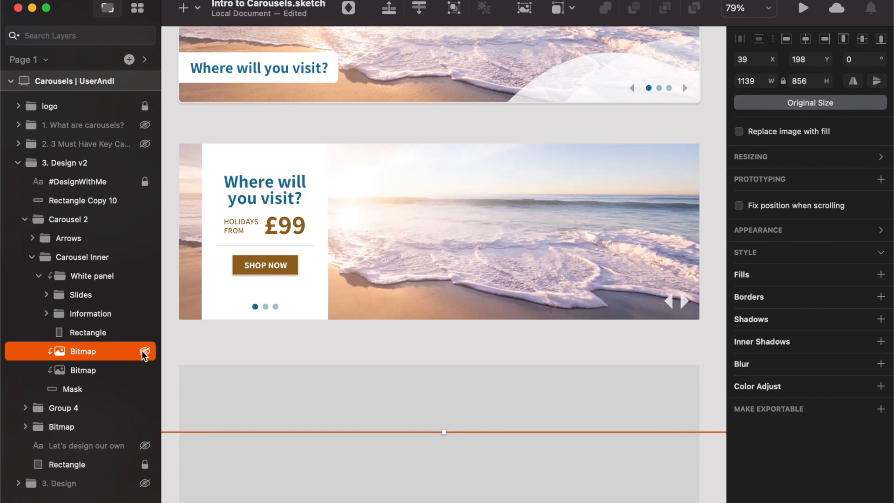
# Step: Deselect the bitmap and compare the second carousel's layout with the first carousel above it
pyautogui.scroll(-1, 618, 337)
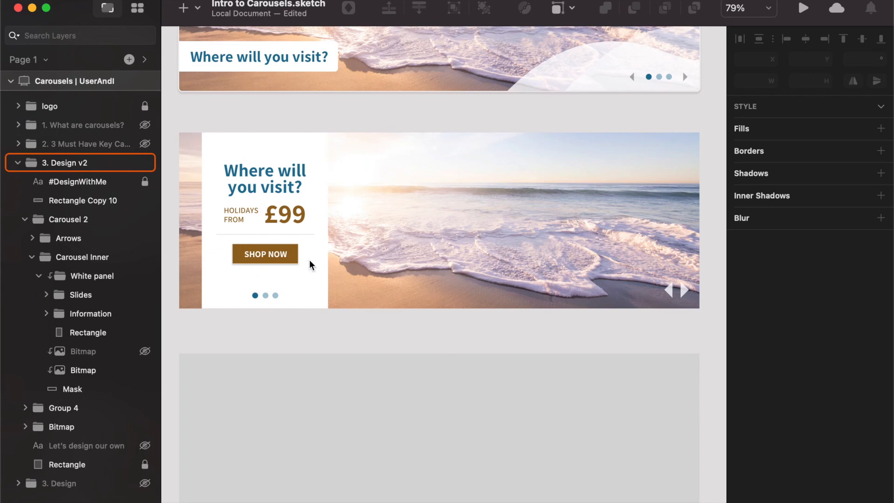
pyautogui.scroll(5, 352, 210)
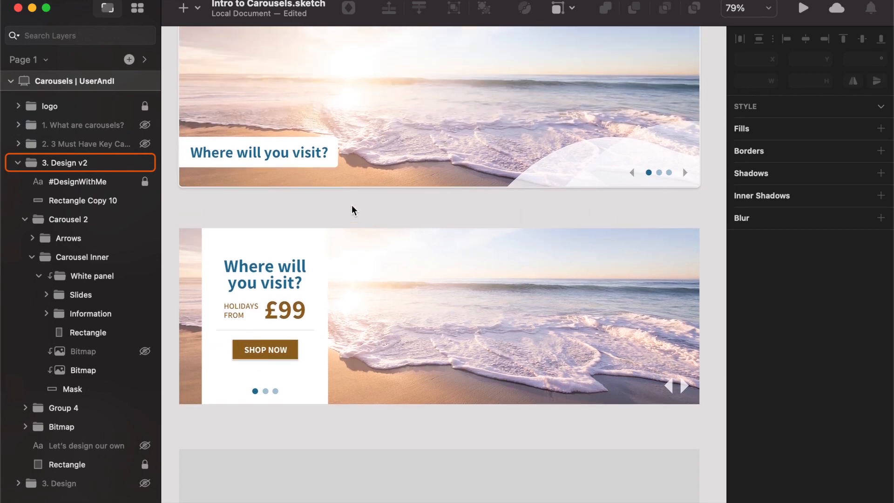
pyautogui.scroll(1, 352, 209)
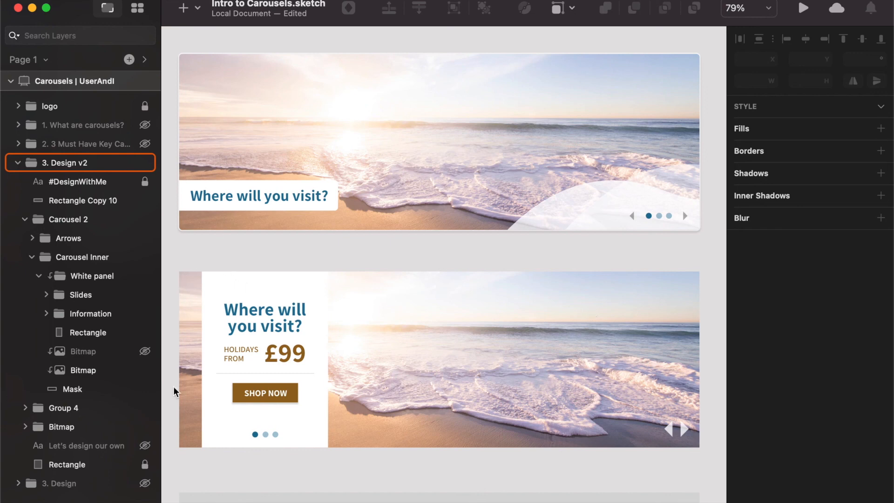
pyautogui.scroll(-1, 503, 392)
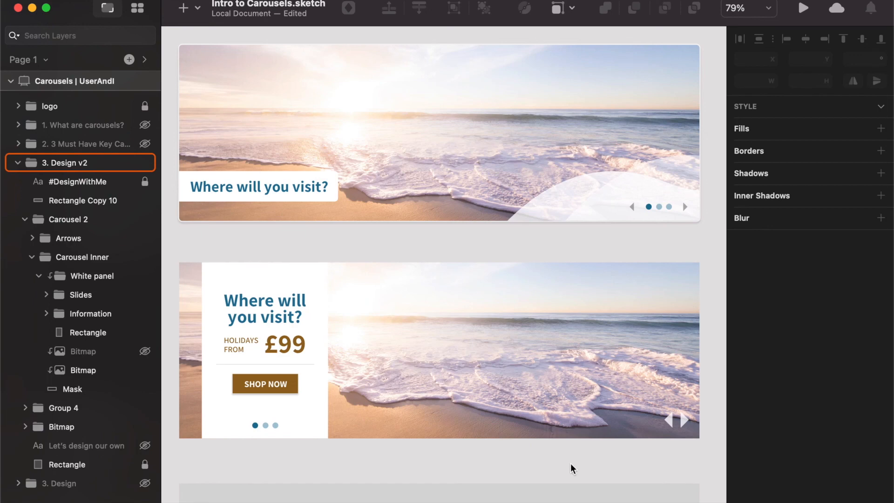
pyautogui.scroll(-2, 571, 467)
pyautogui.scroll(-1, 571, 467)
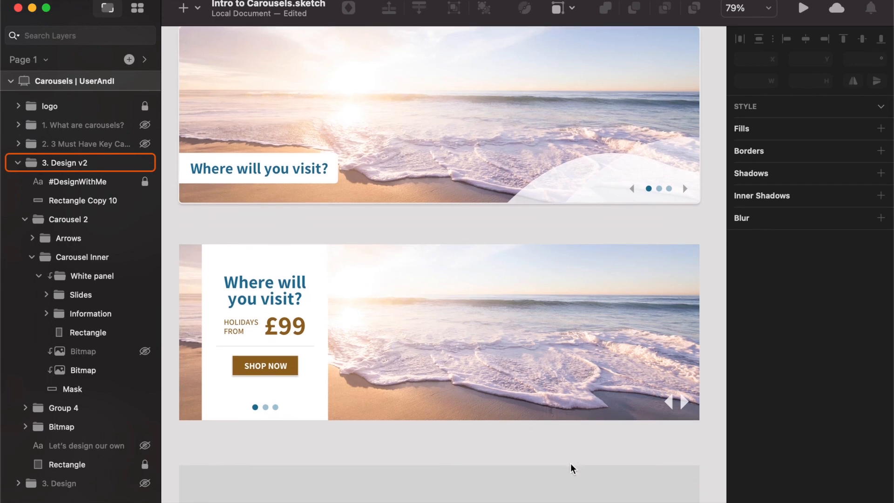